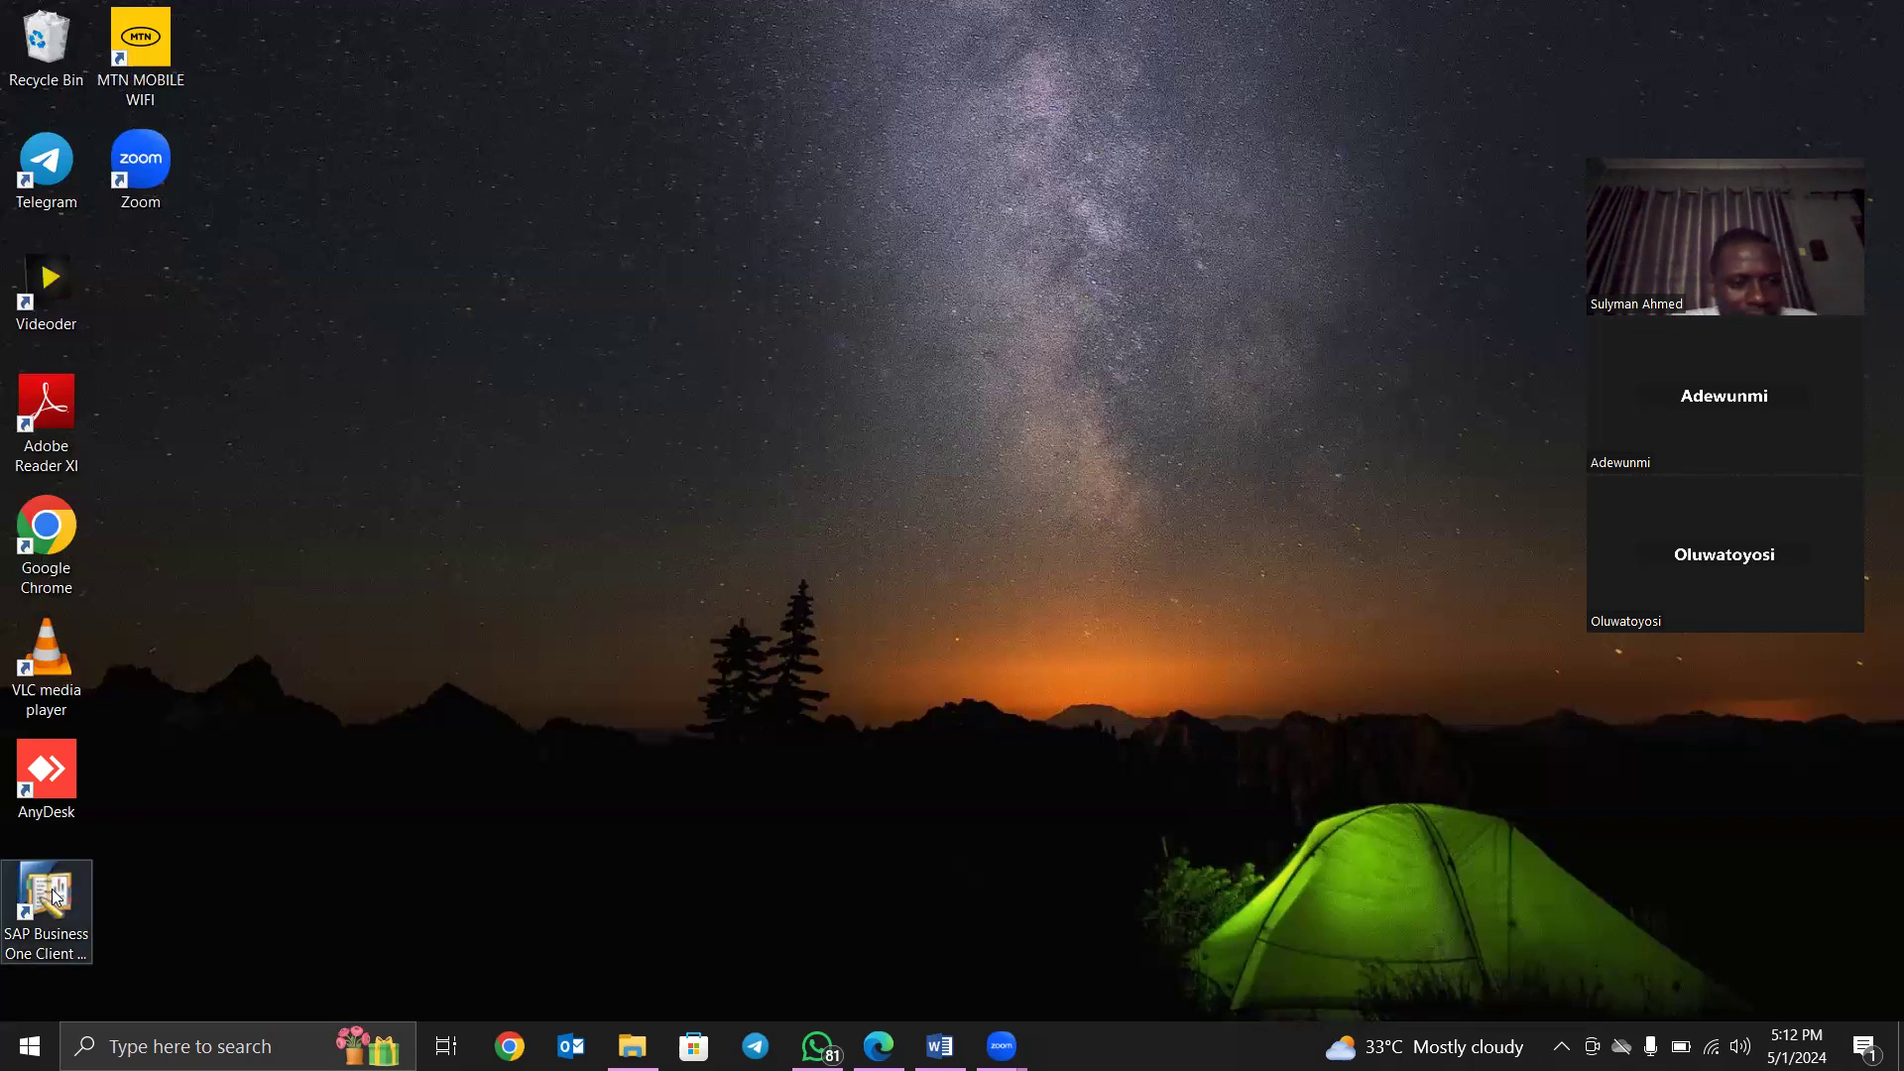
- Start the SAP Business One client and sign in to OEC Computers UK with the user ID and password
left_click(52, 895)
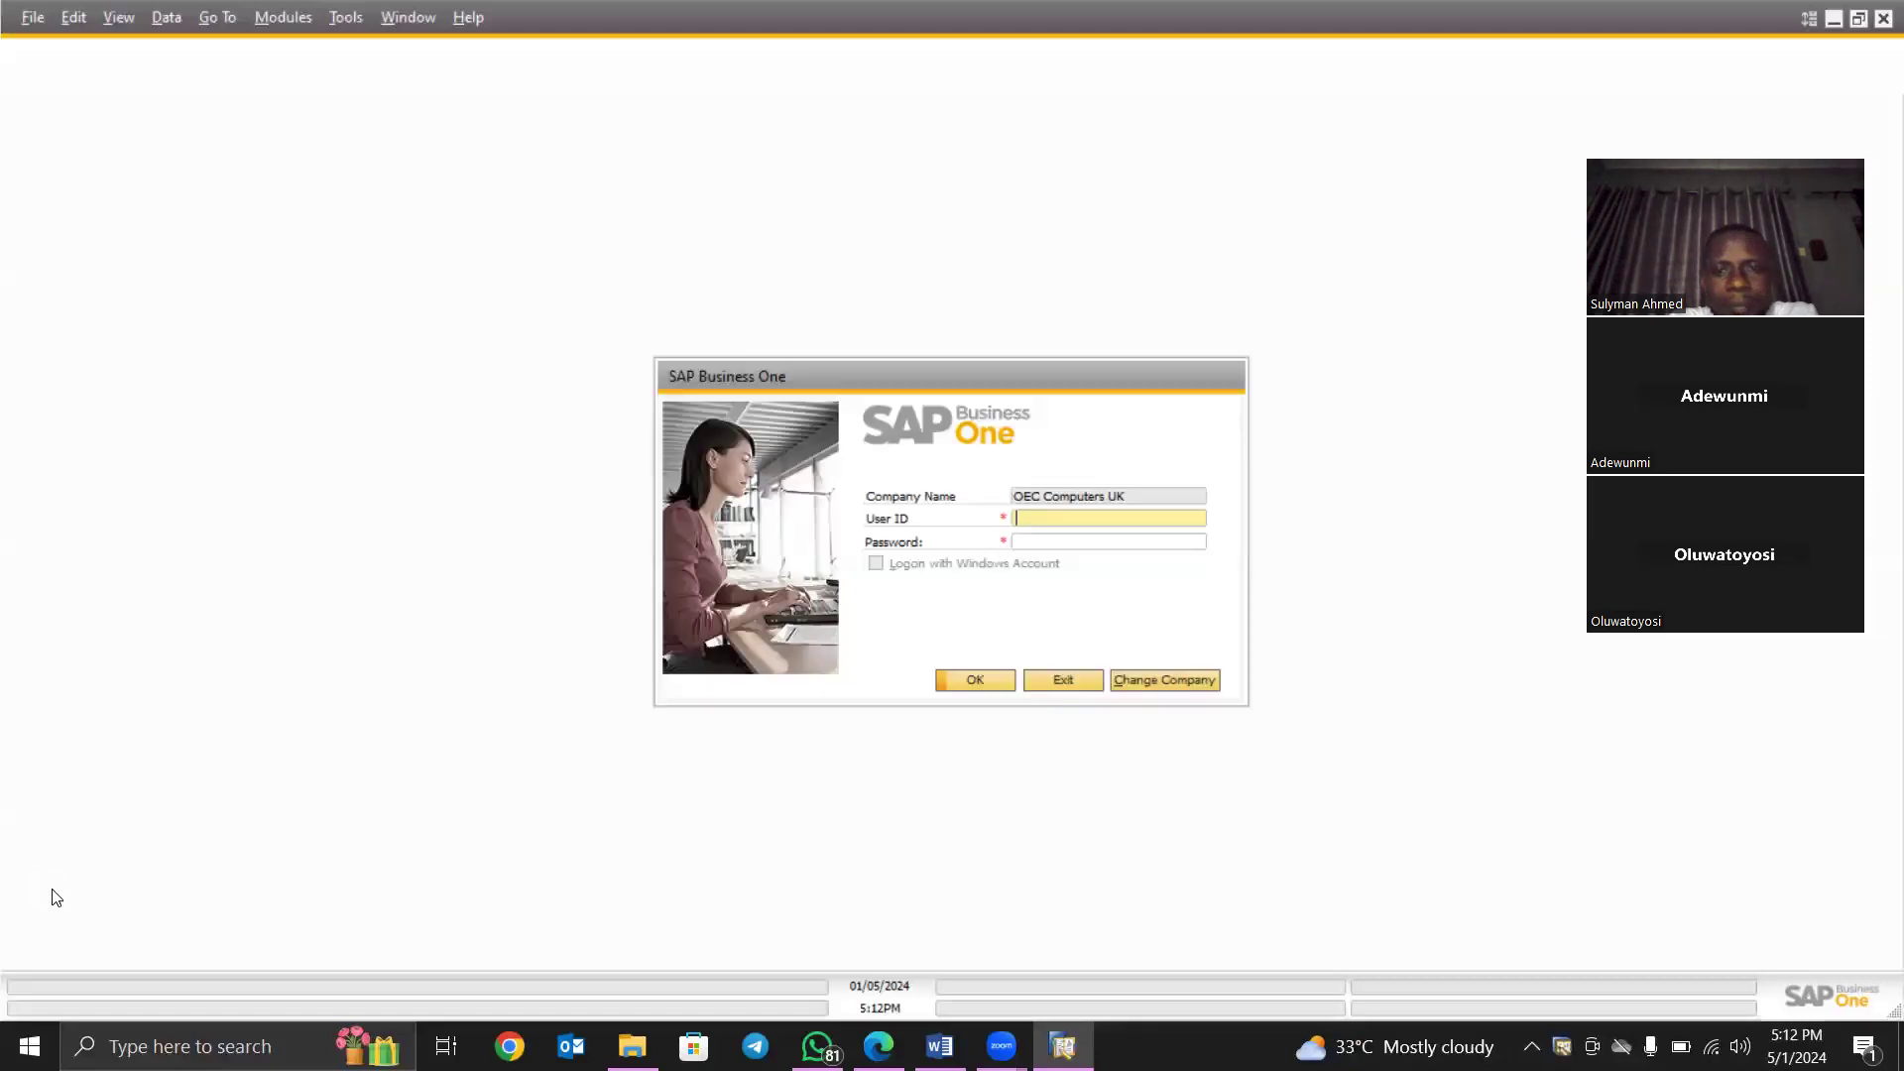
left_click(1067, 516)
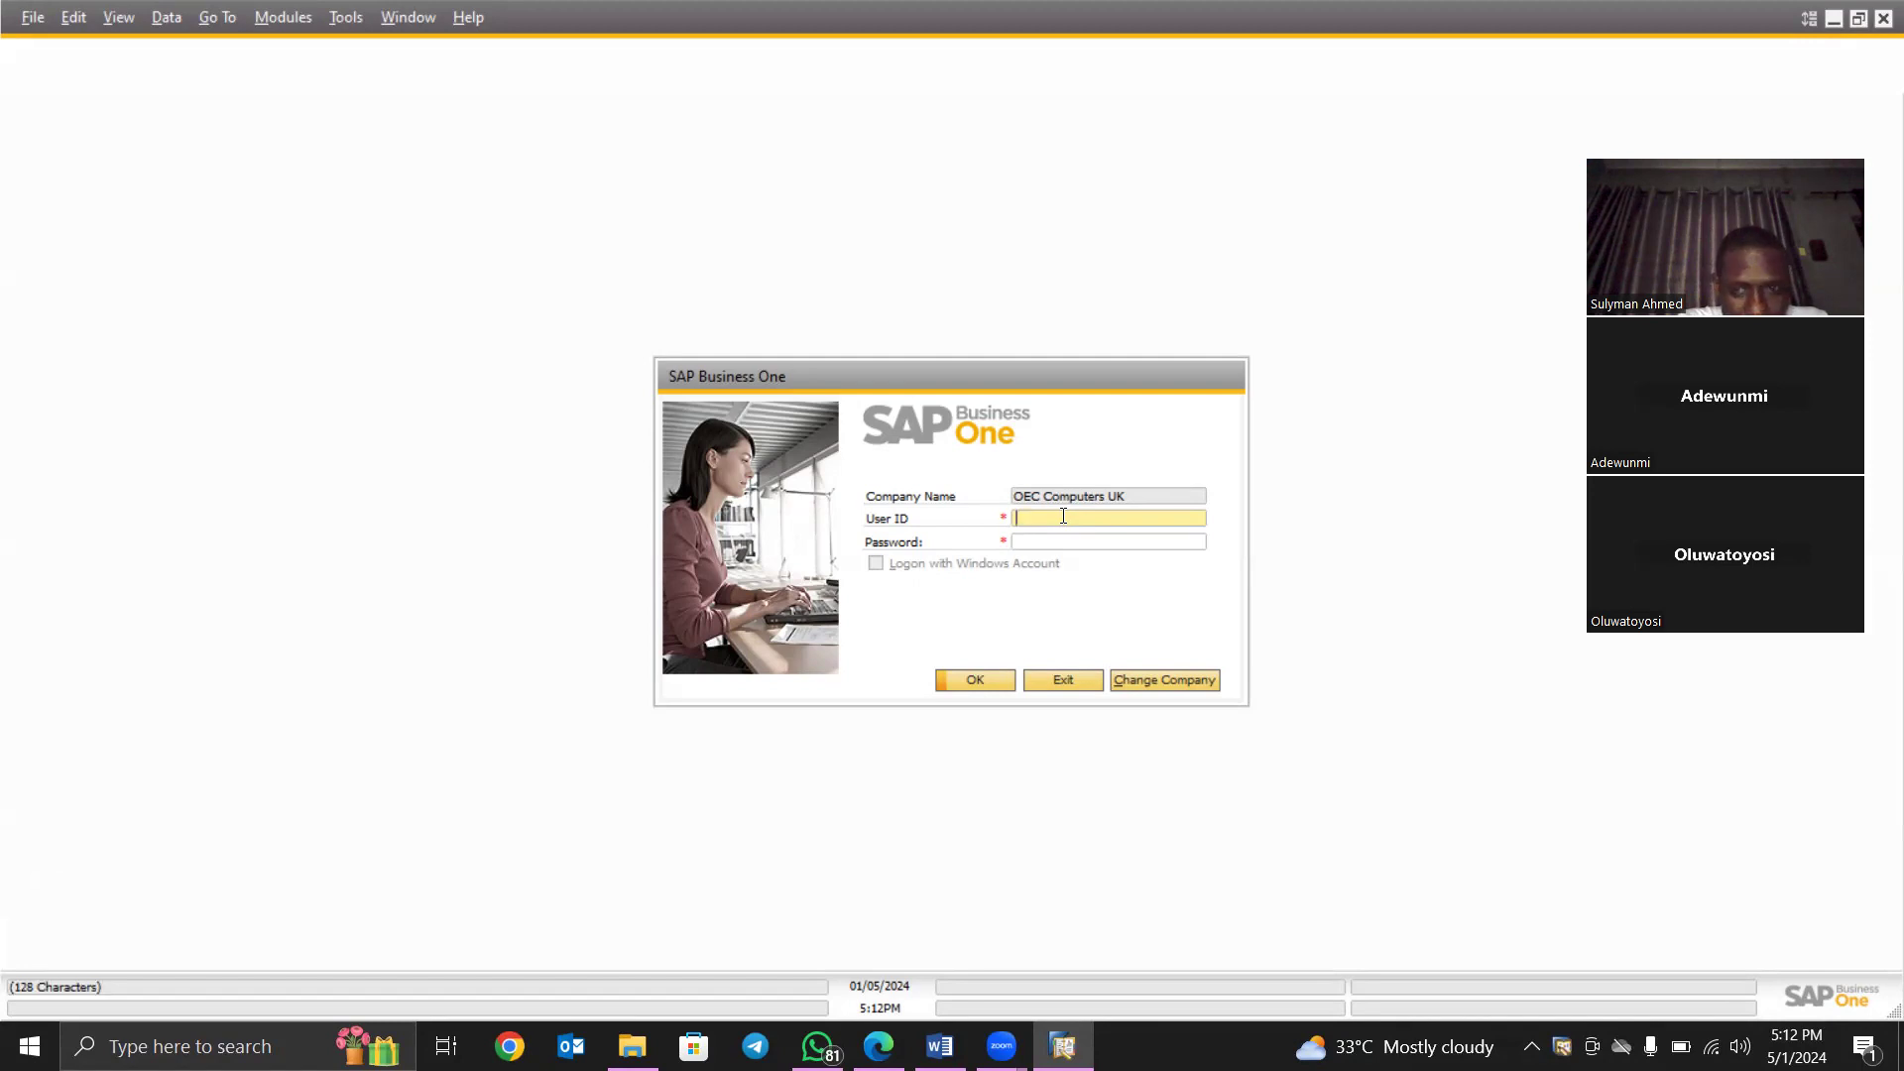
type("manager")
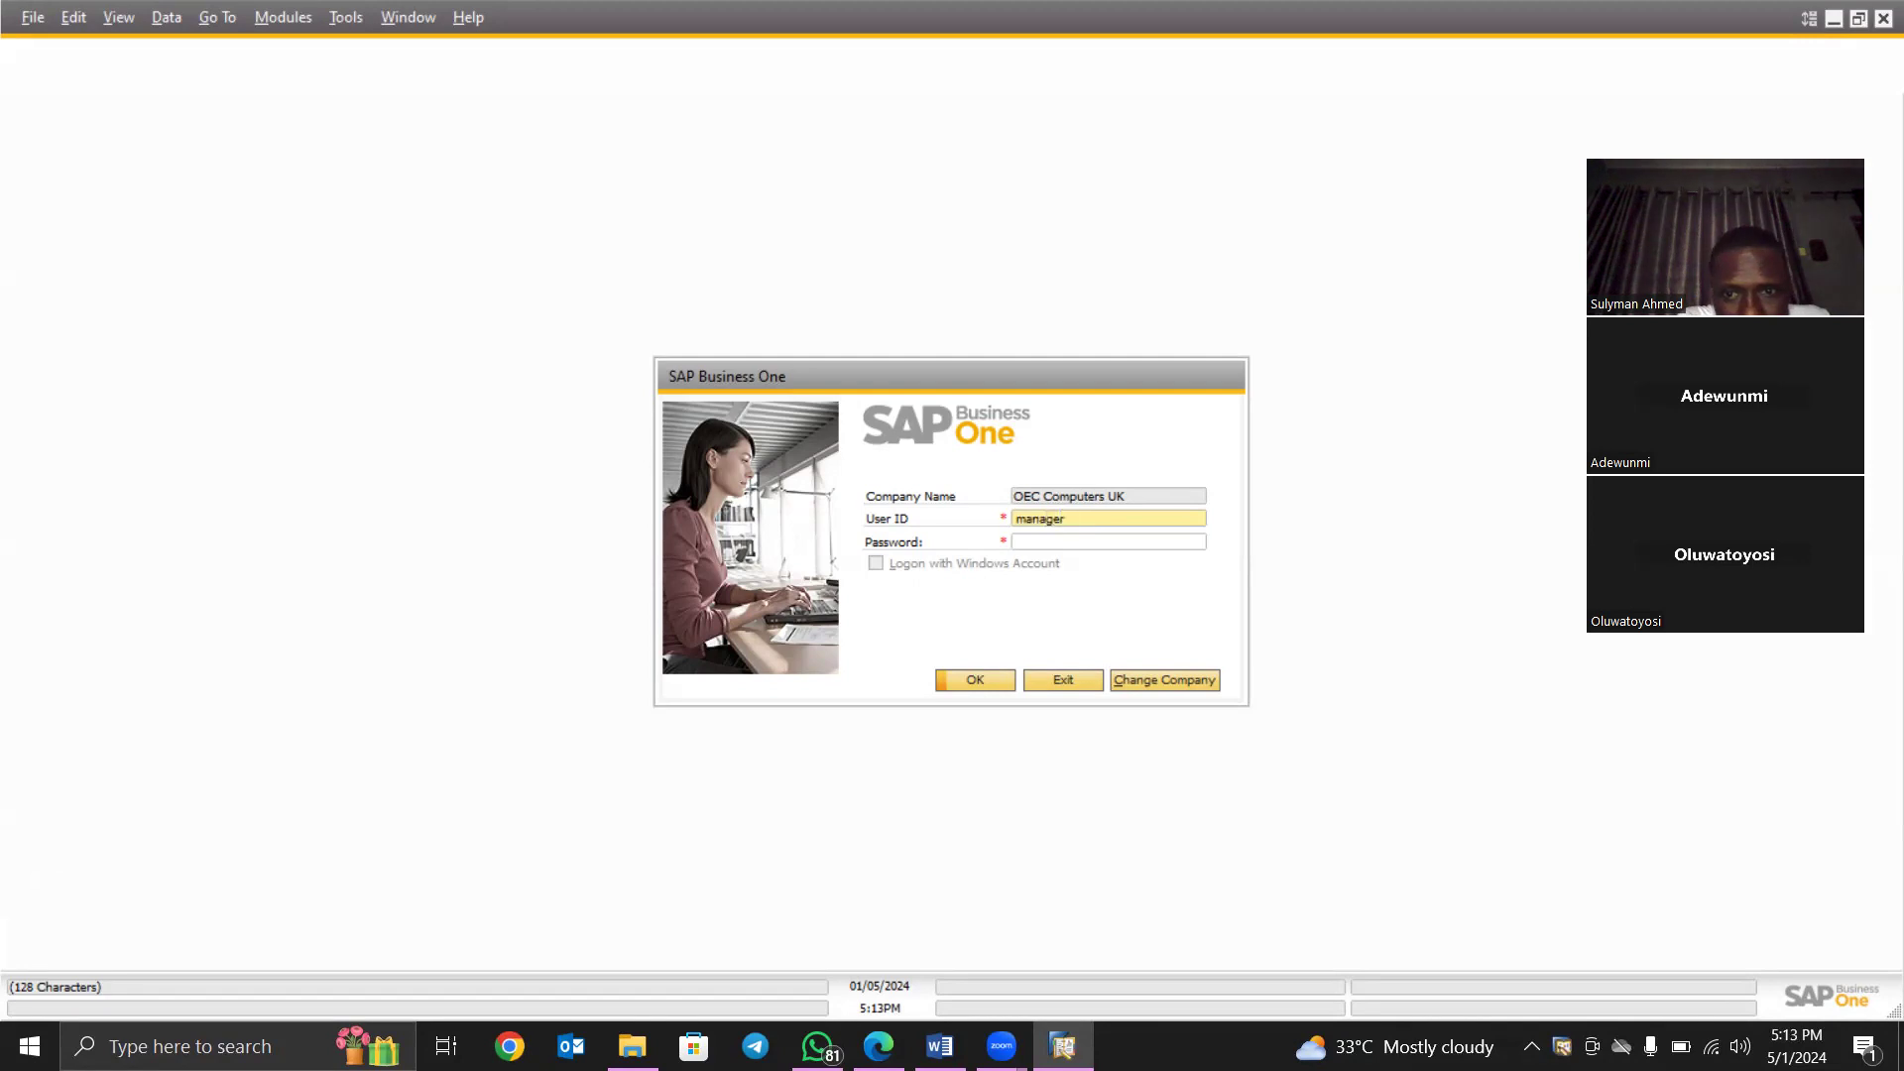
key("Tab")
type("manage")
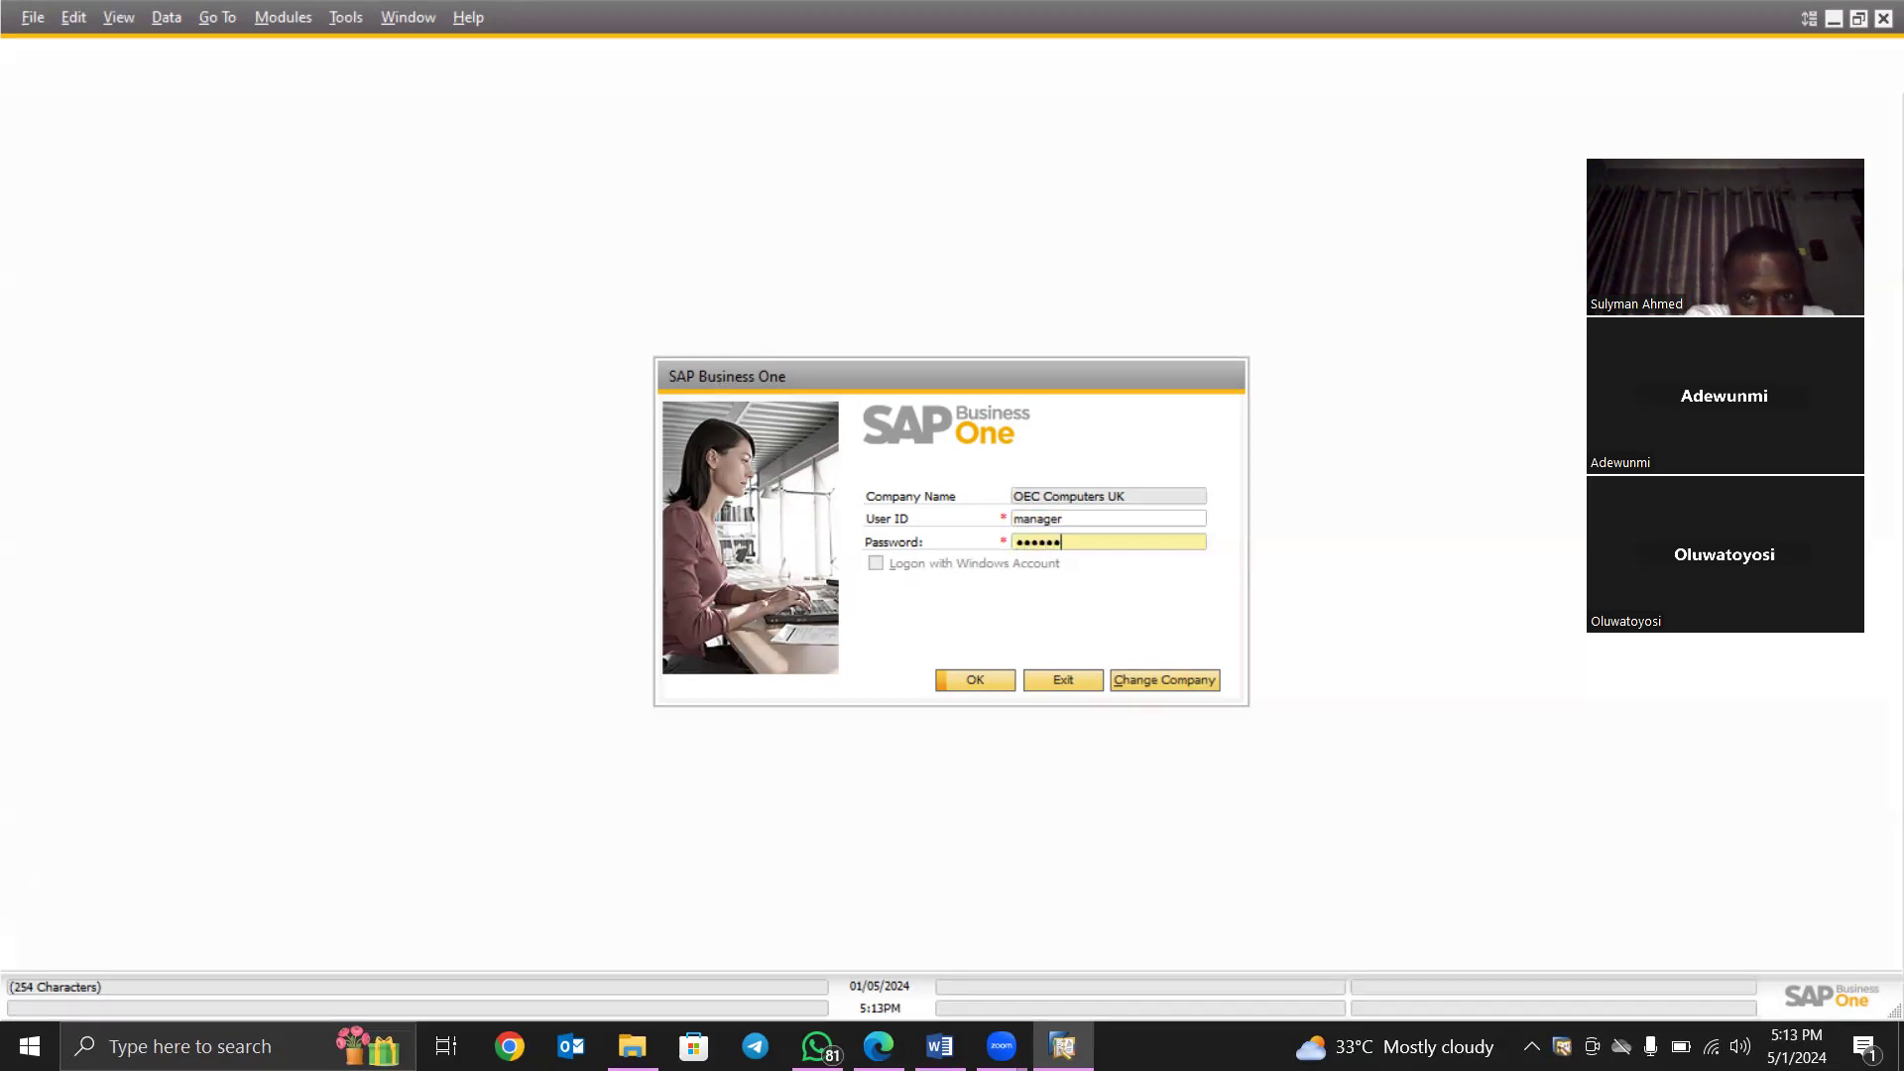
left_click(974, 679)
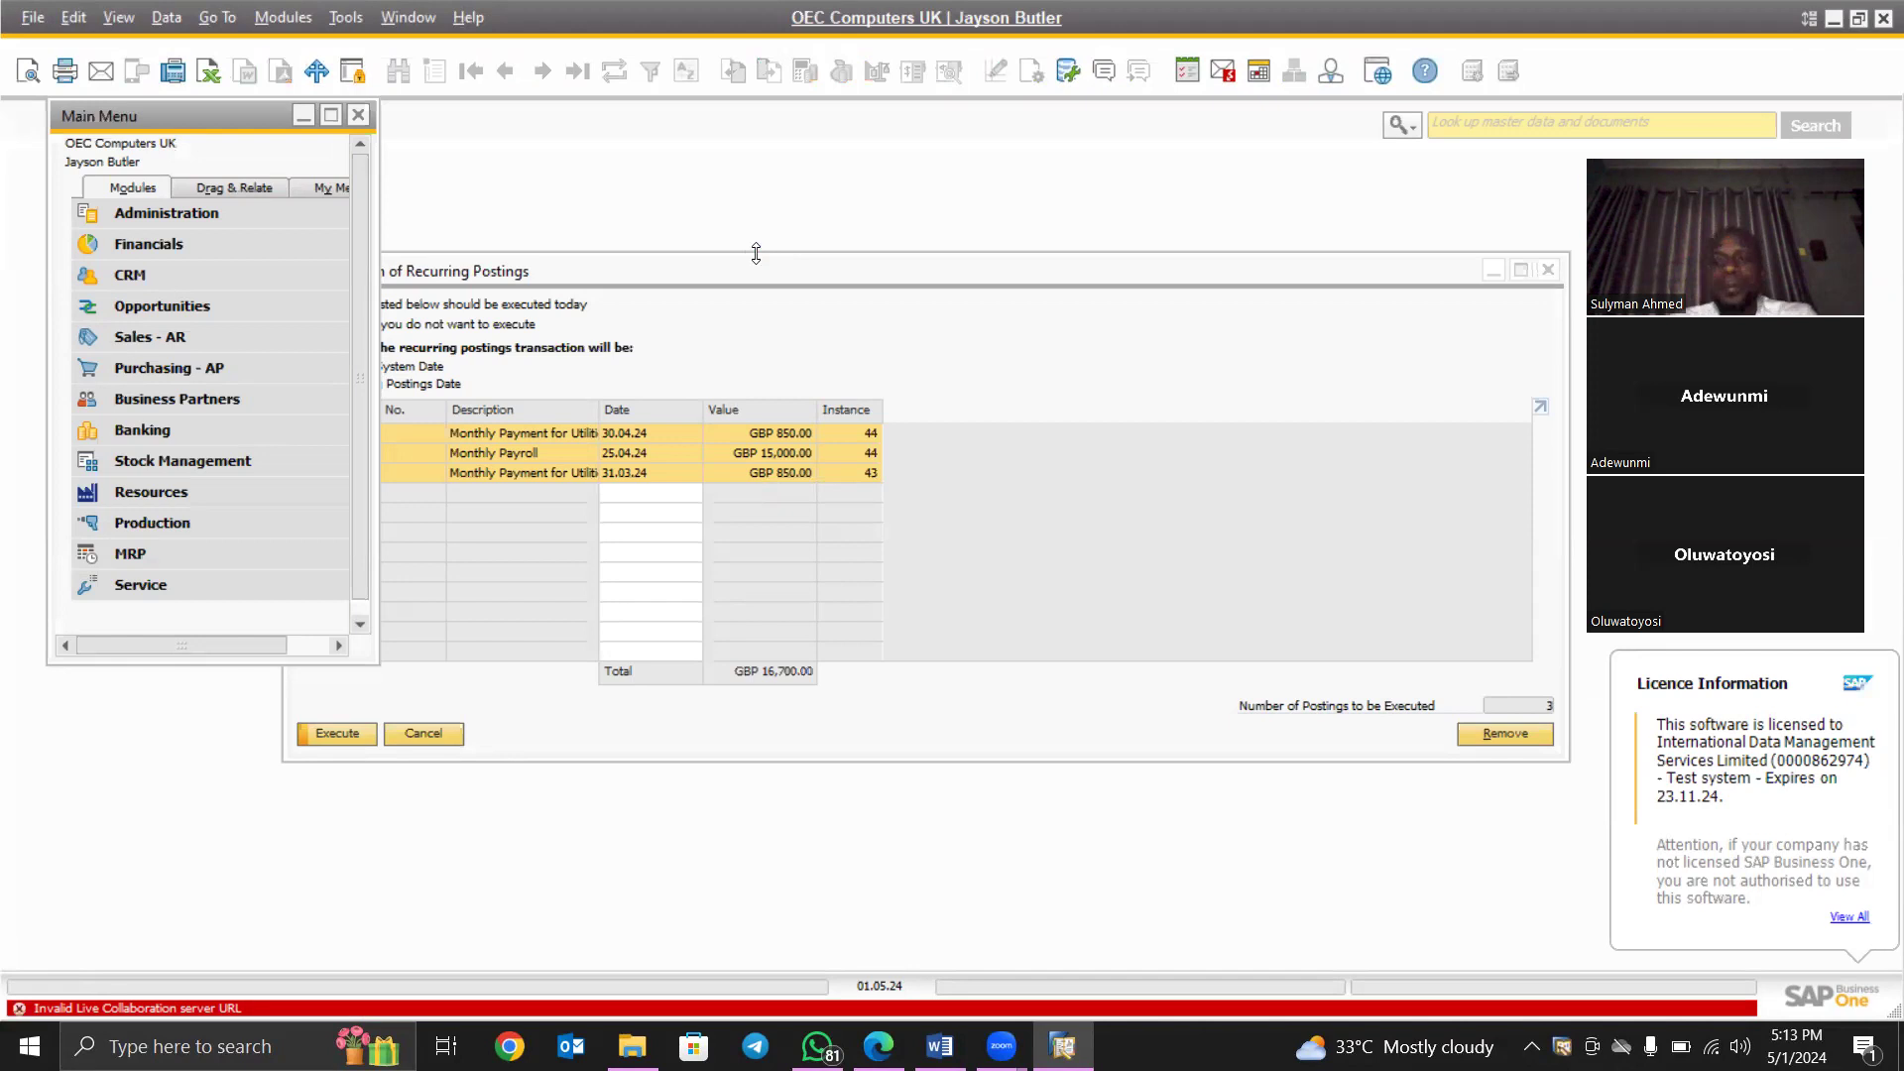
- Minimize the recurring postings confirmation and the add-on licence check warning
left_click(1492, 270)
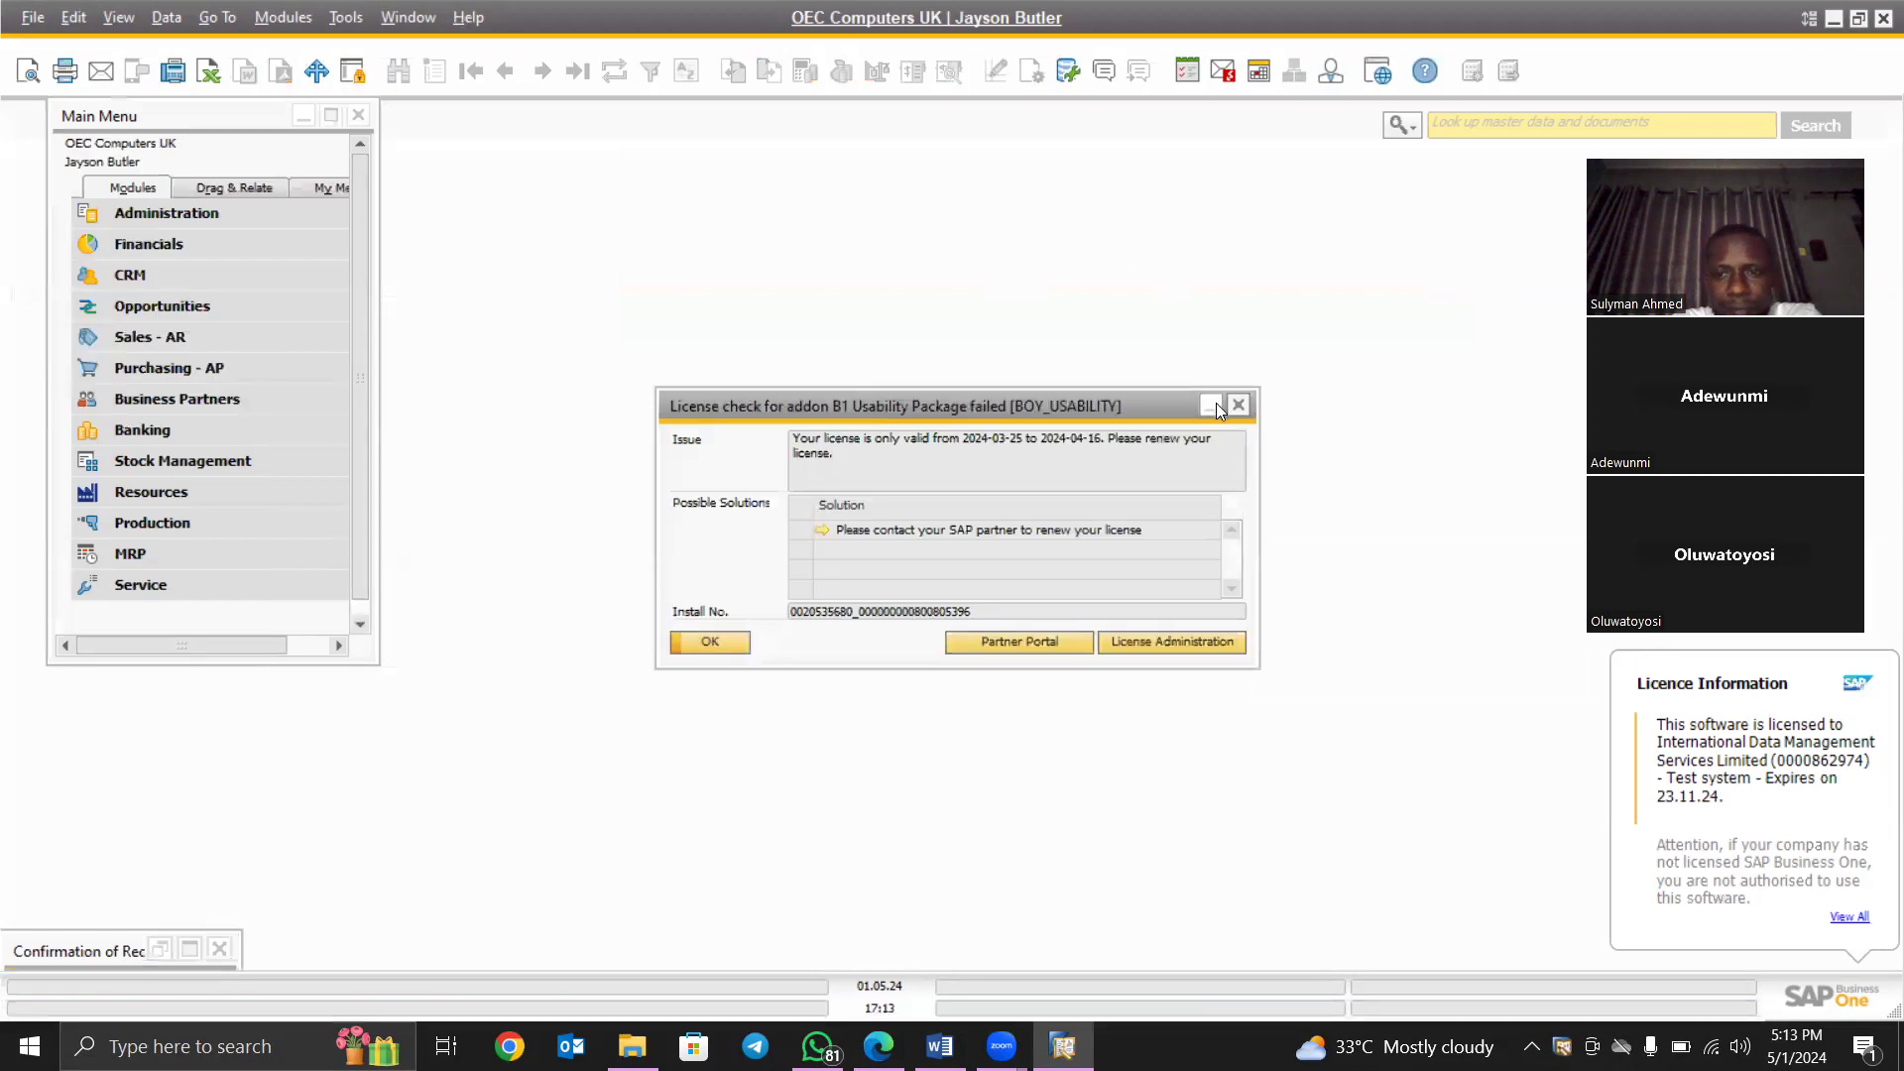
left_click(1212, 403)
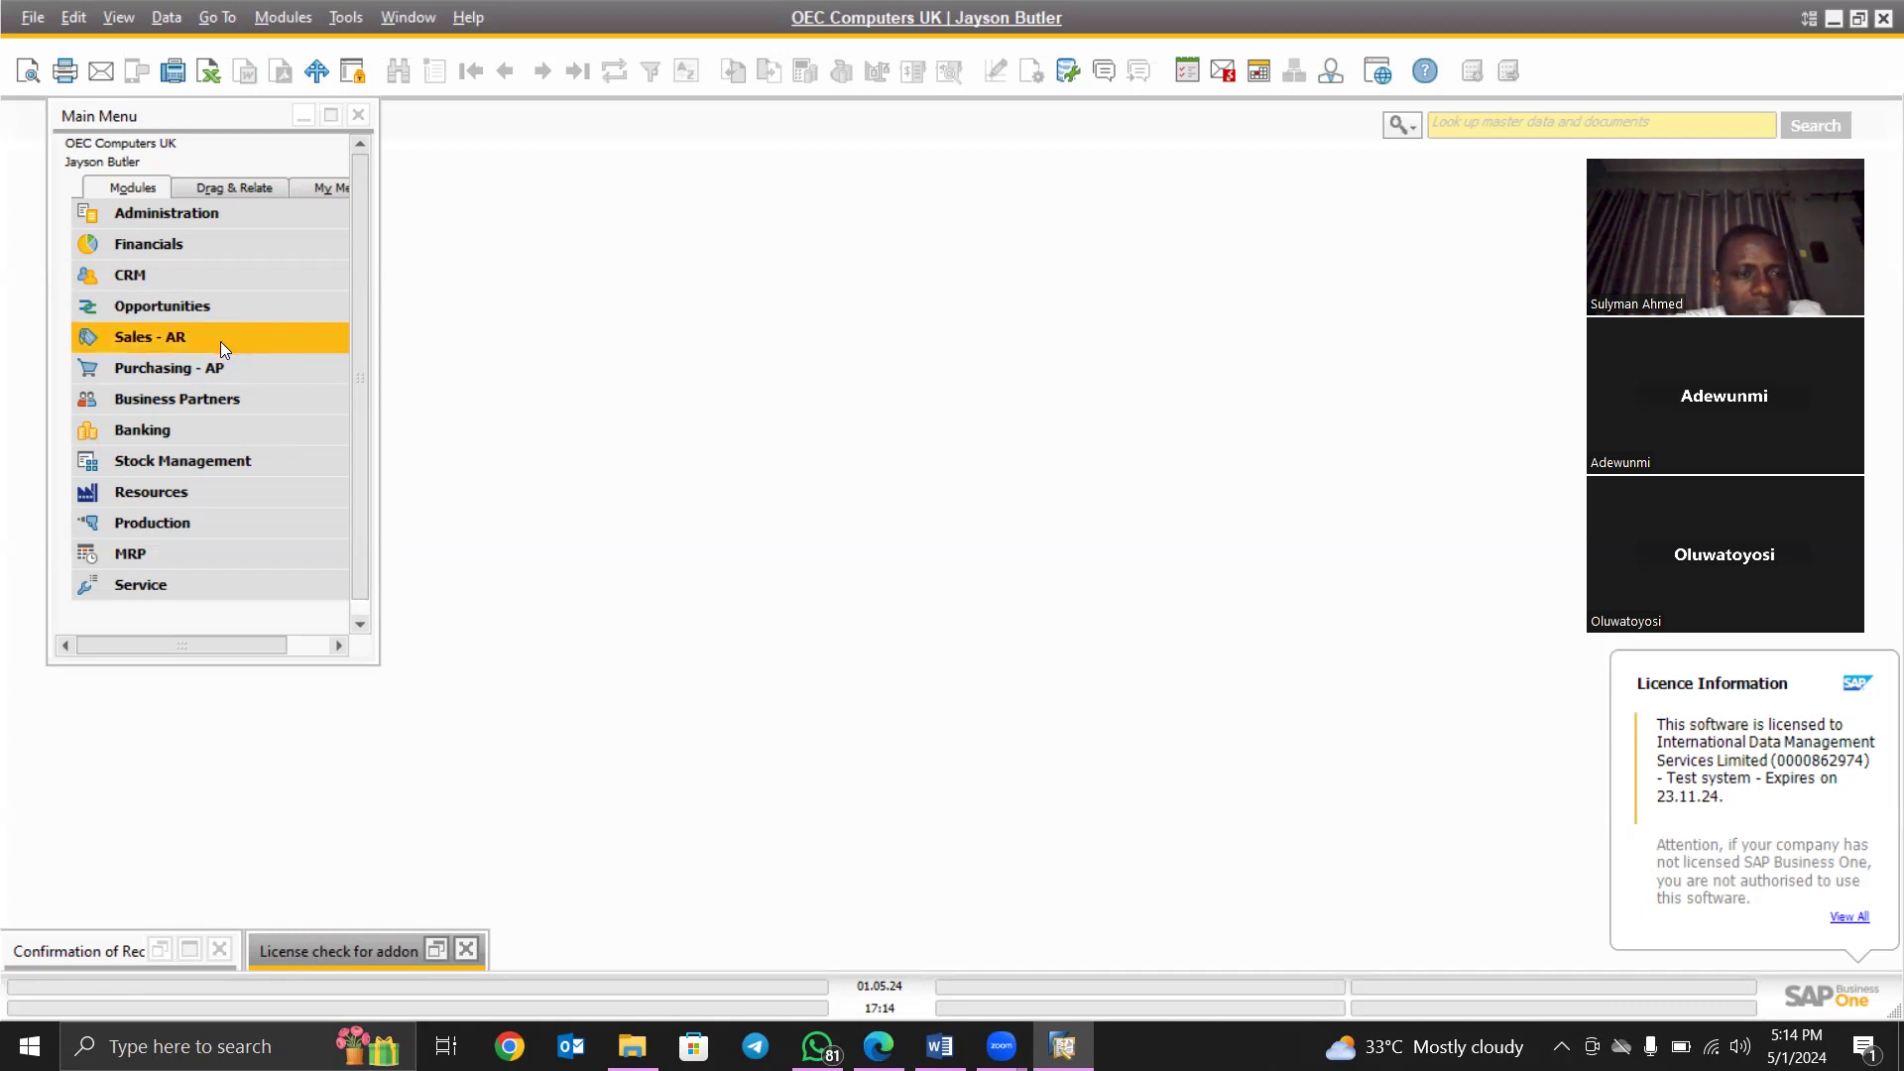
- Open a new Sales Quotation from Modules > Sales - AR
left_click(274, 20)
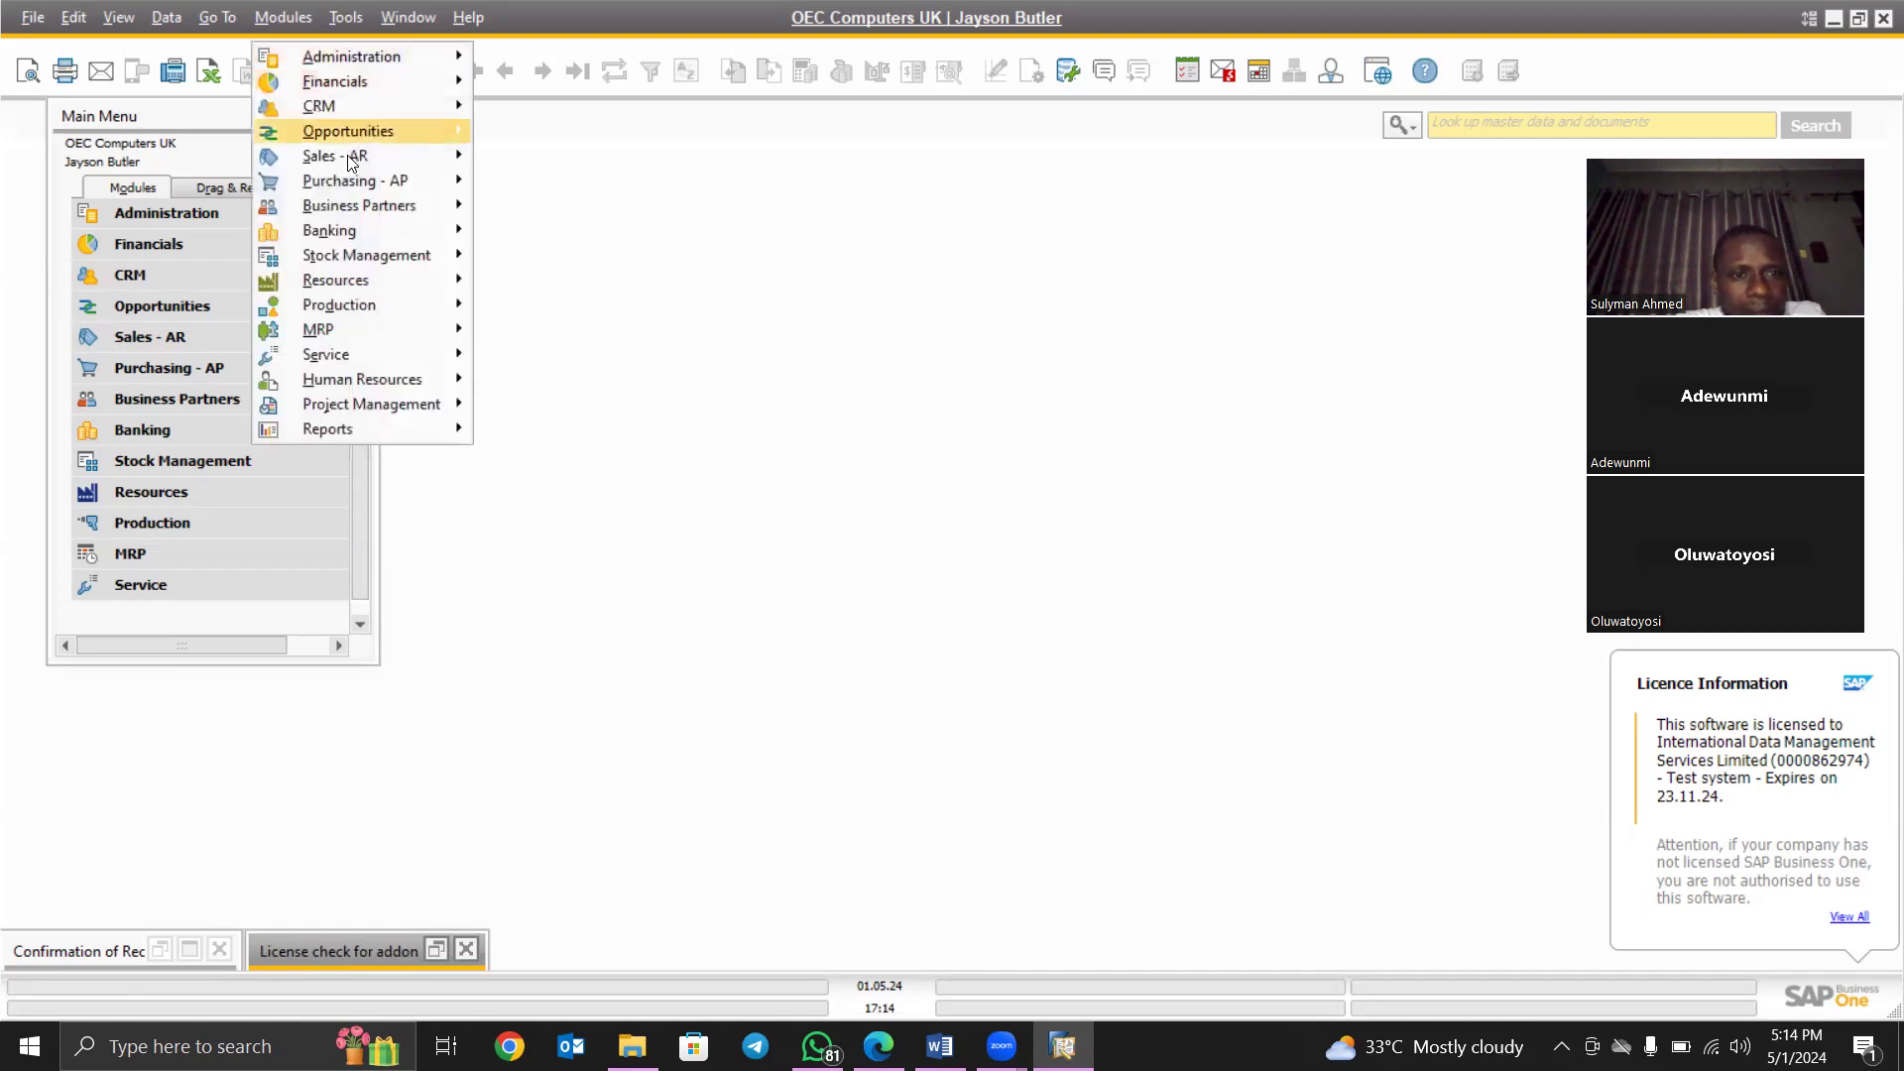
mouse_move(349, 159)
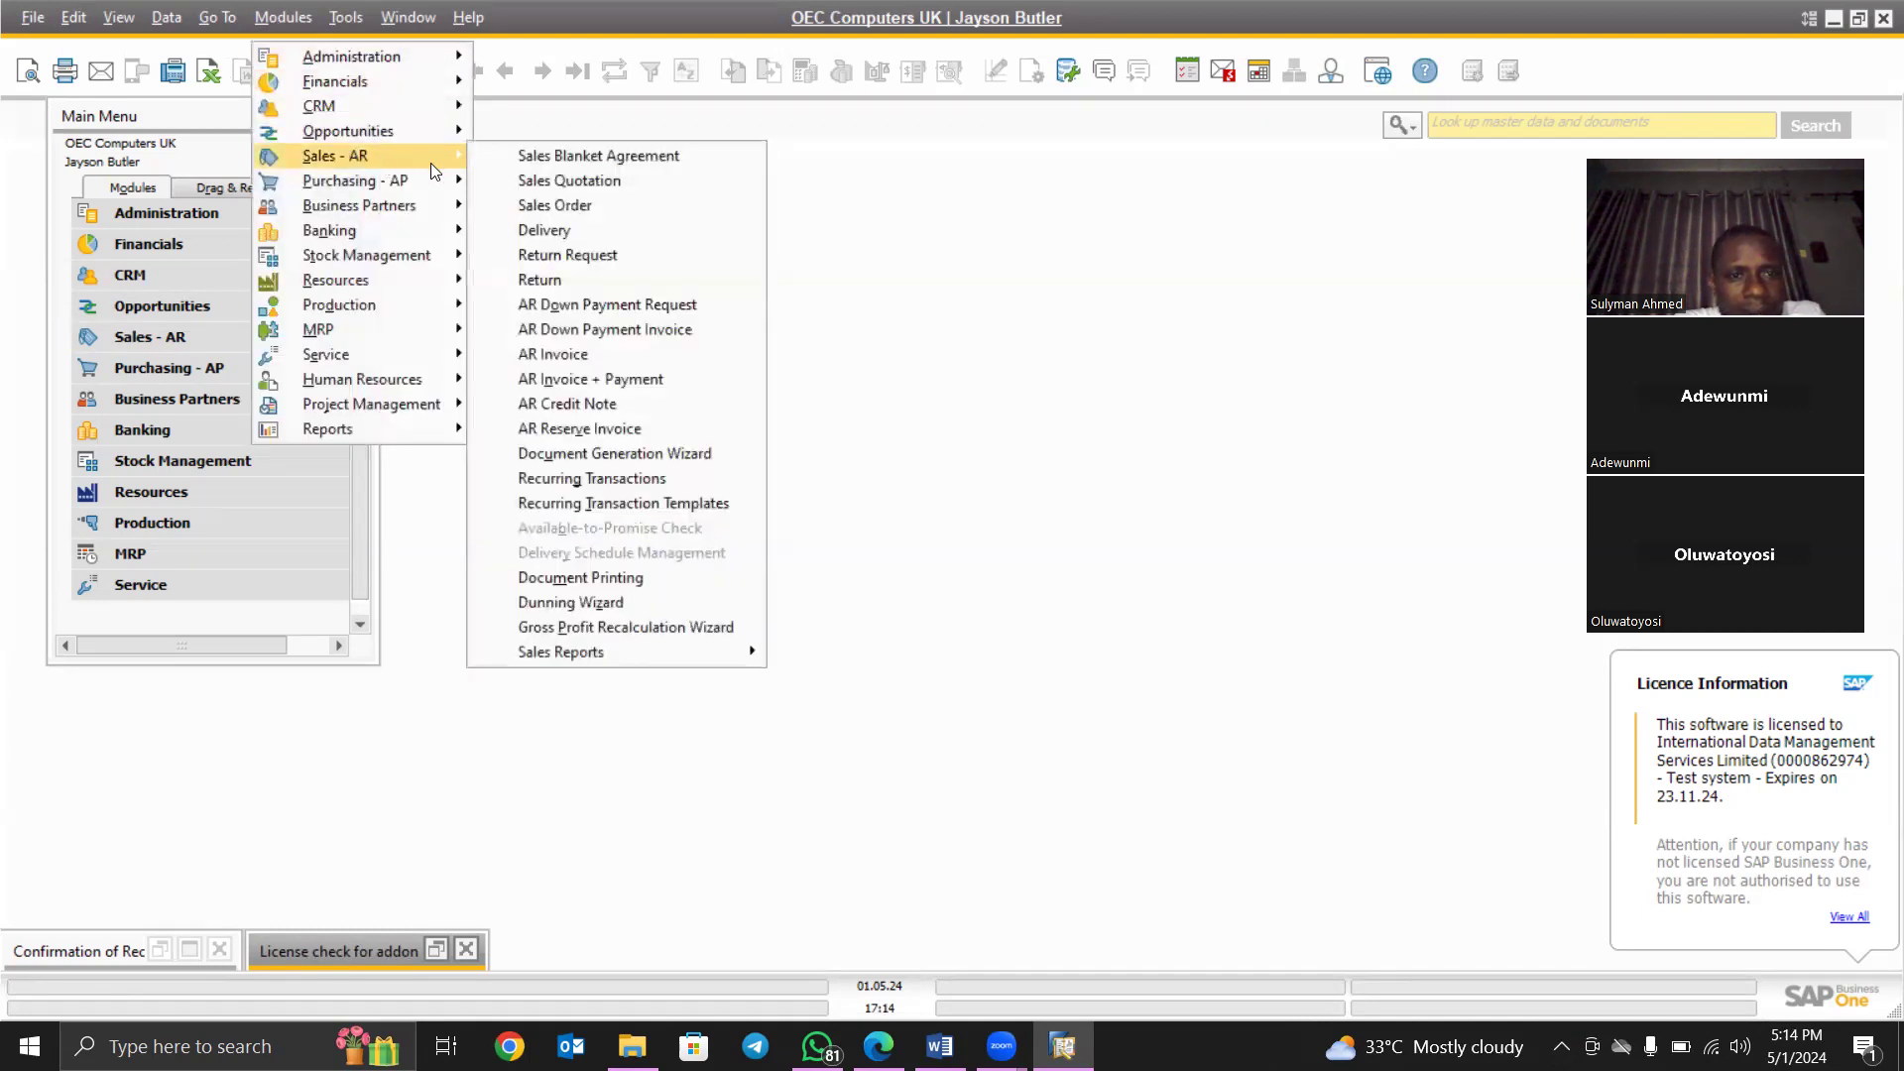
left_click(545, 183)
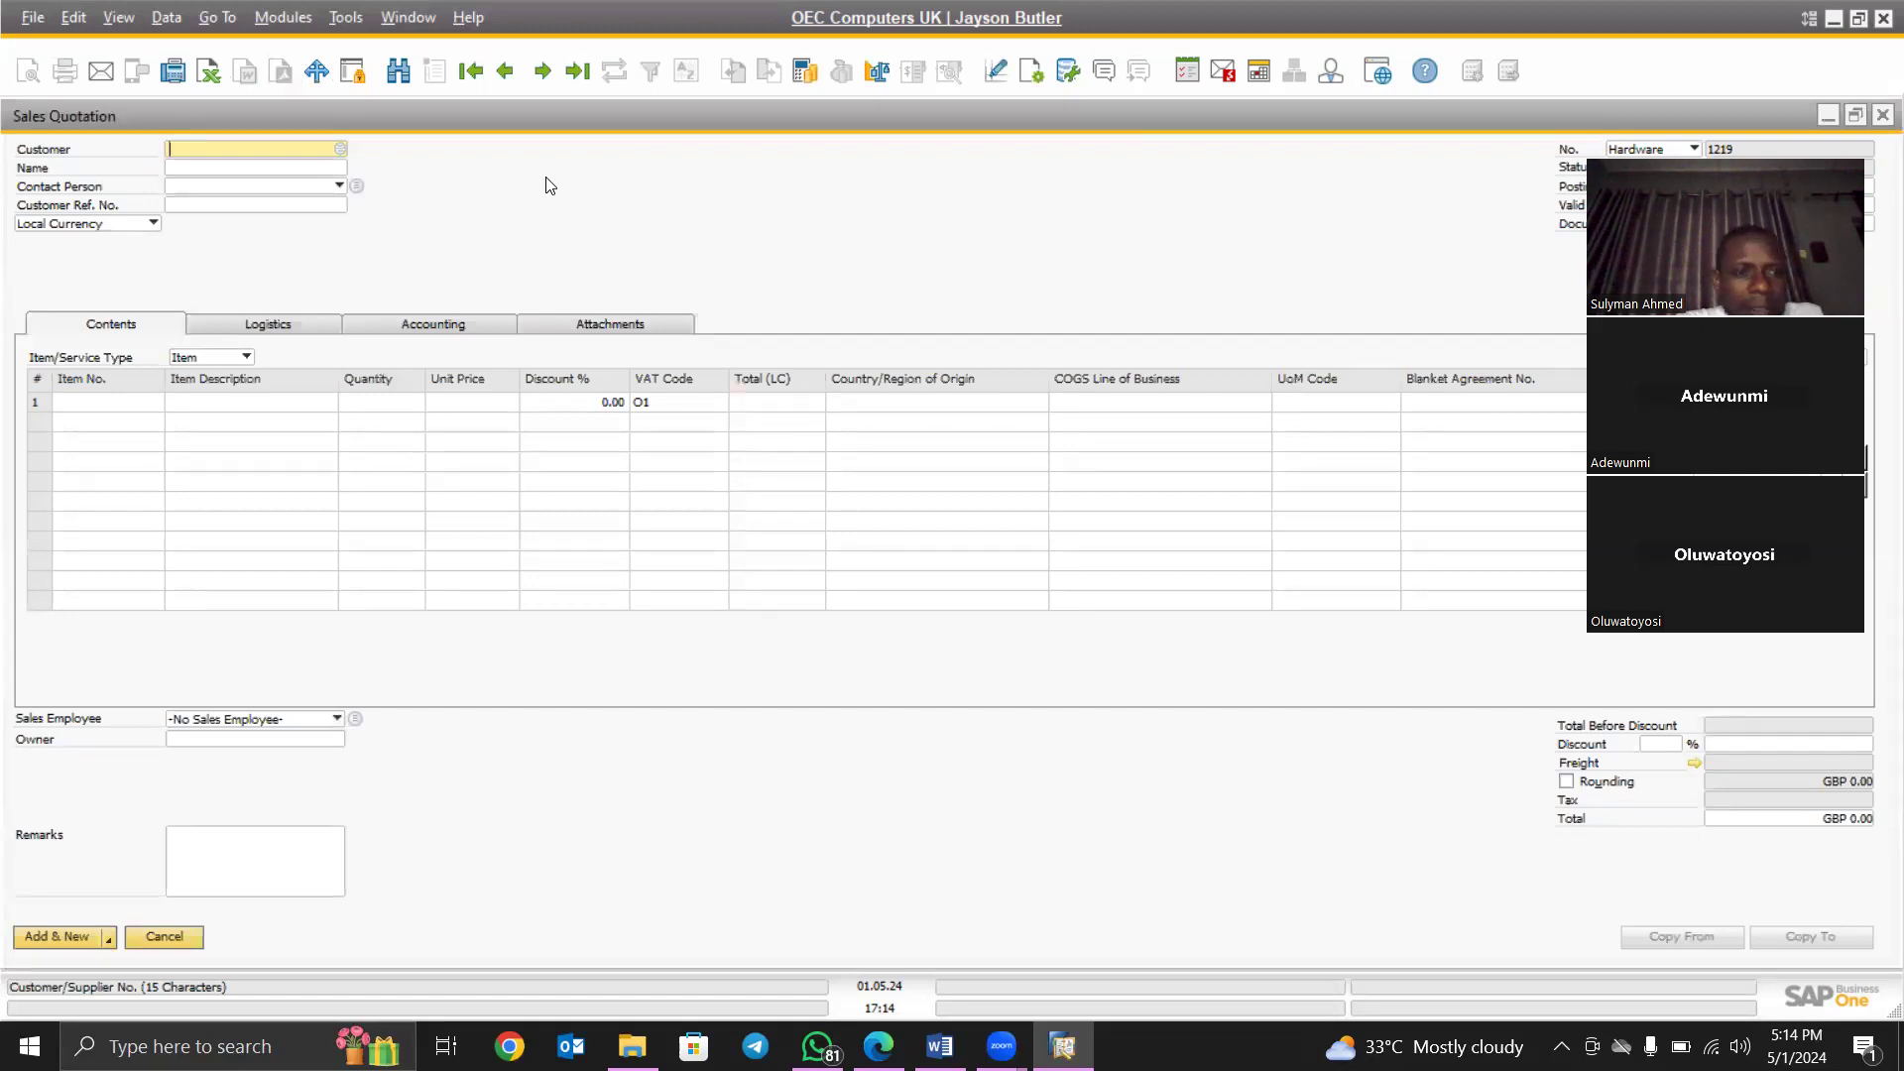
- Choose Maxi-Teq (C20000) as the customer from the business partner list
left_click(339, 148)
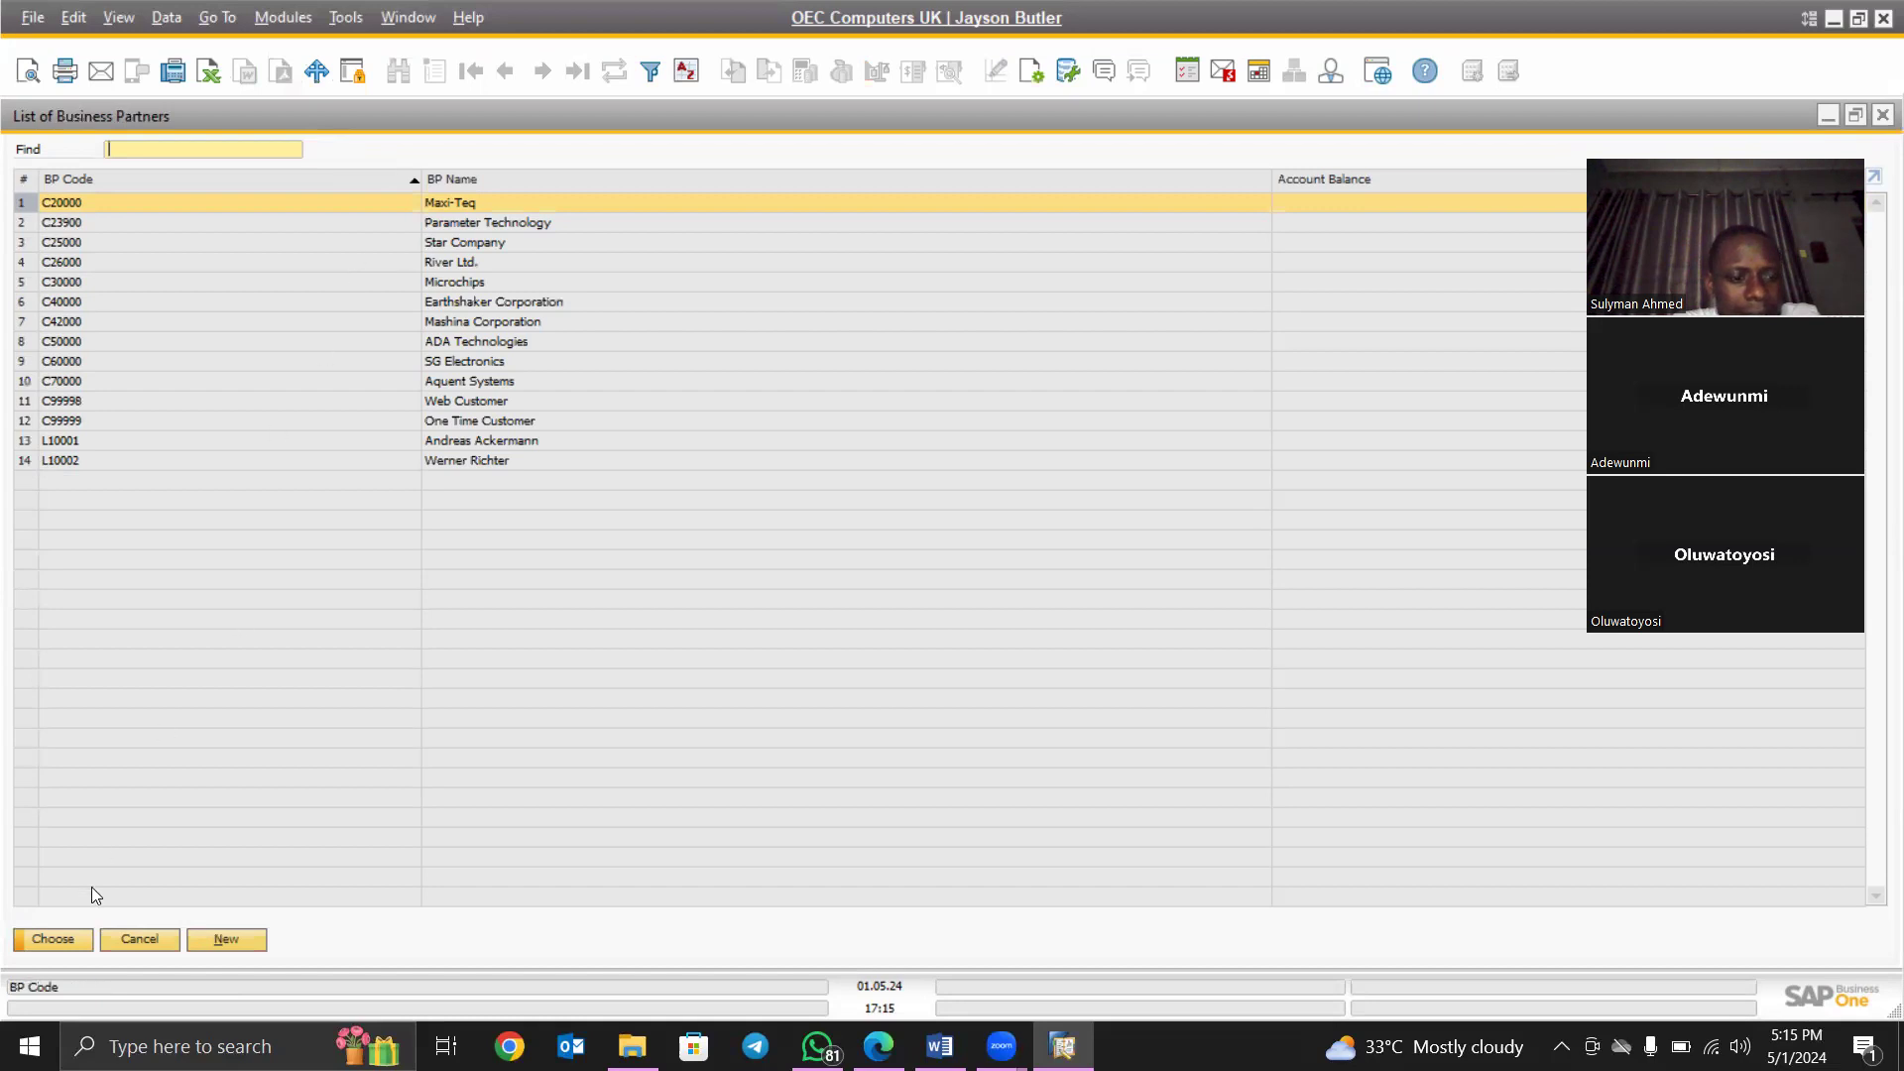
left_click(39, 938)
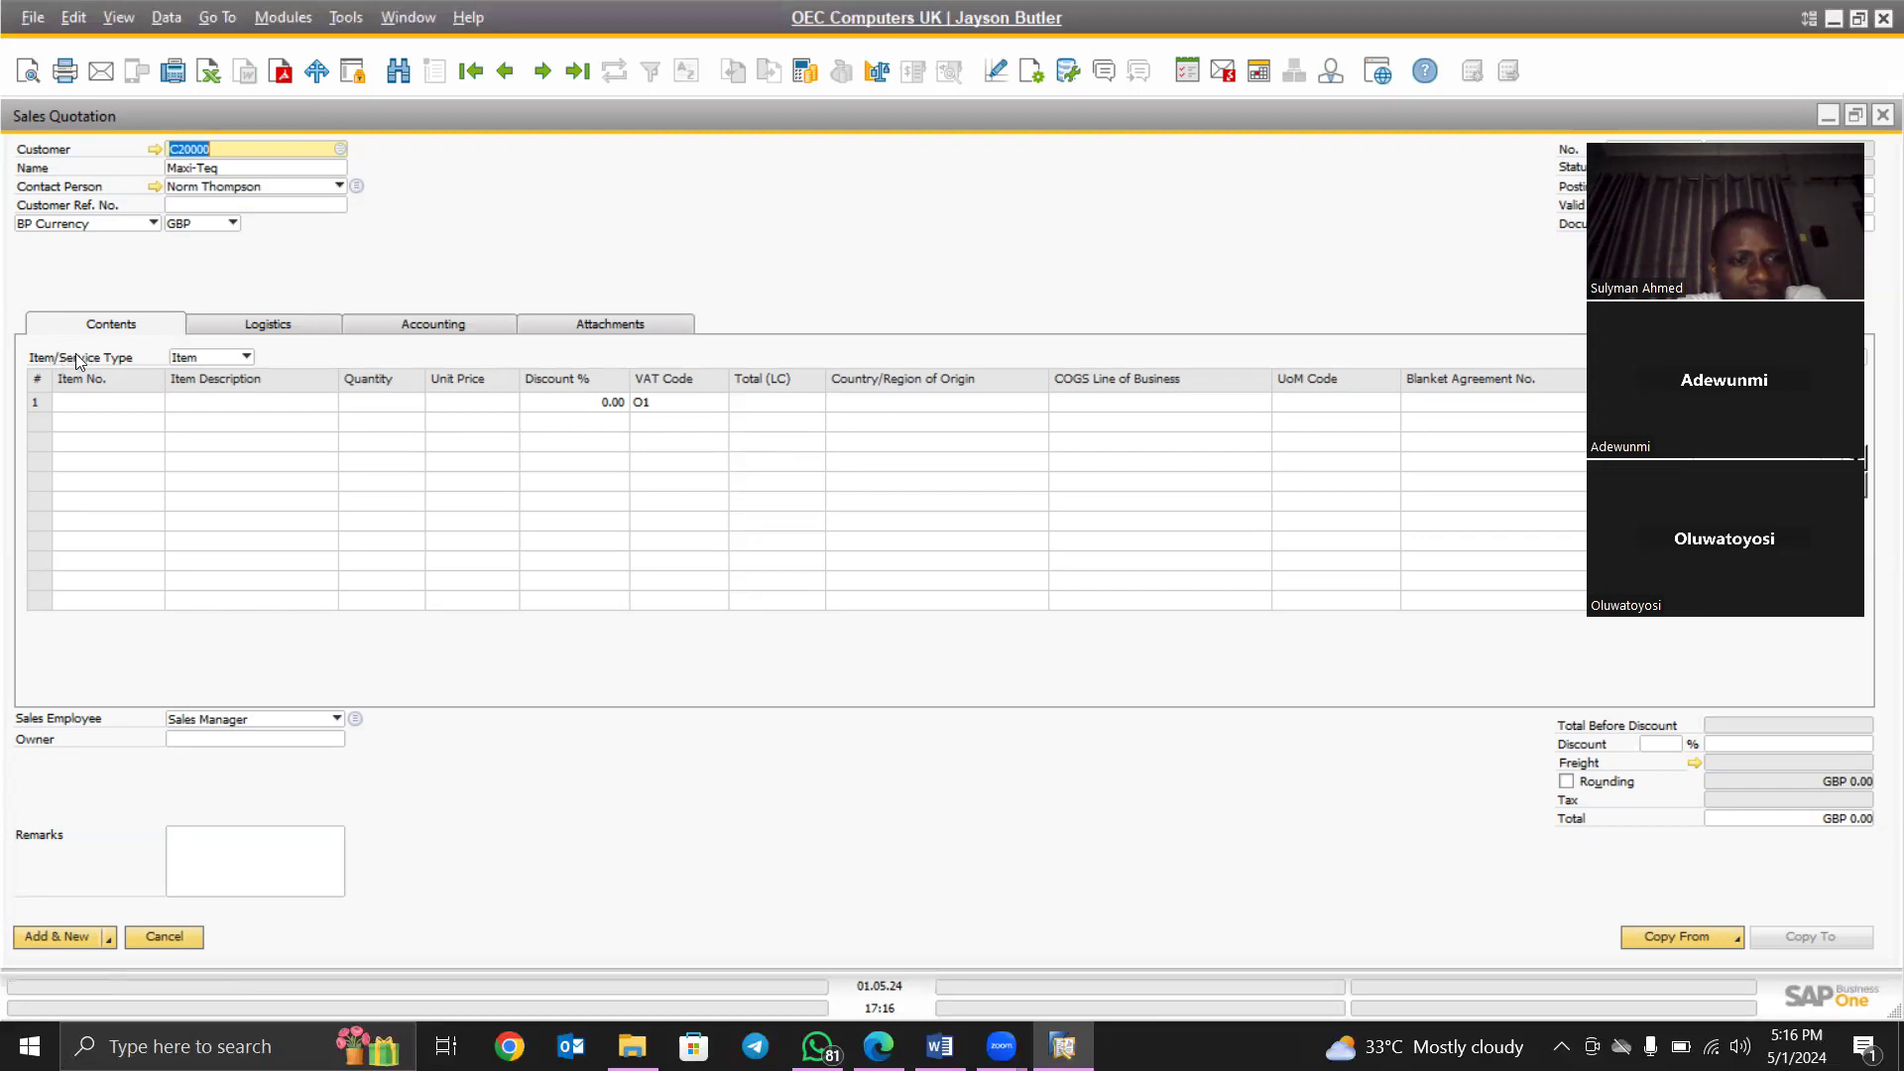
- Switch the line type back to Item and open the List of Items from row 1's Item No
left_click(244, 359)
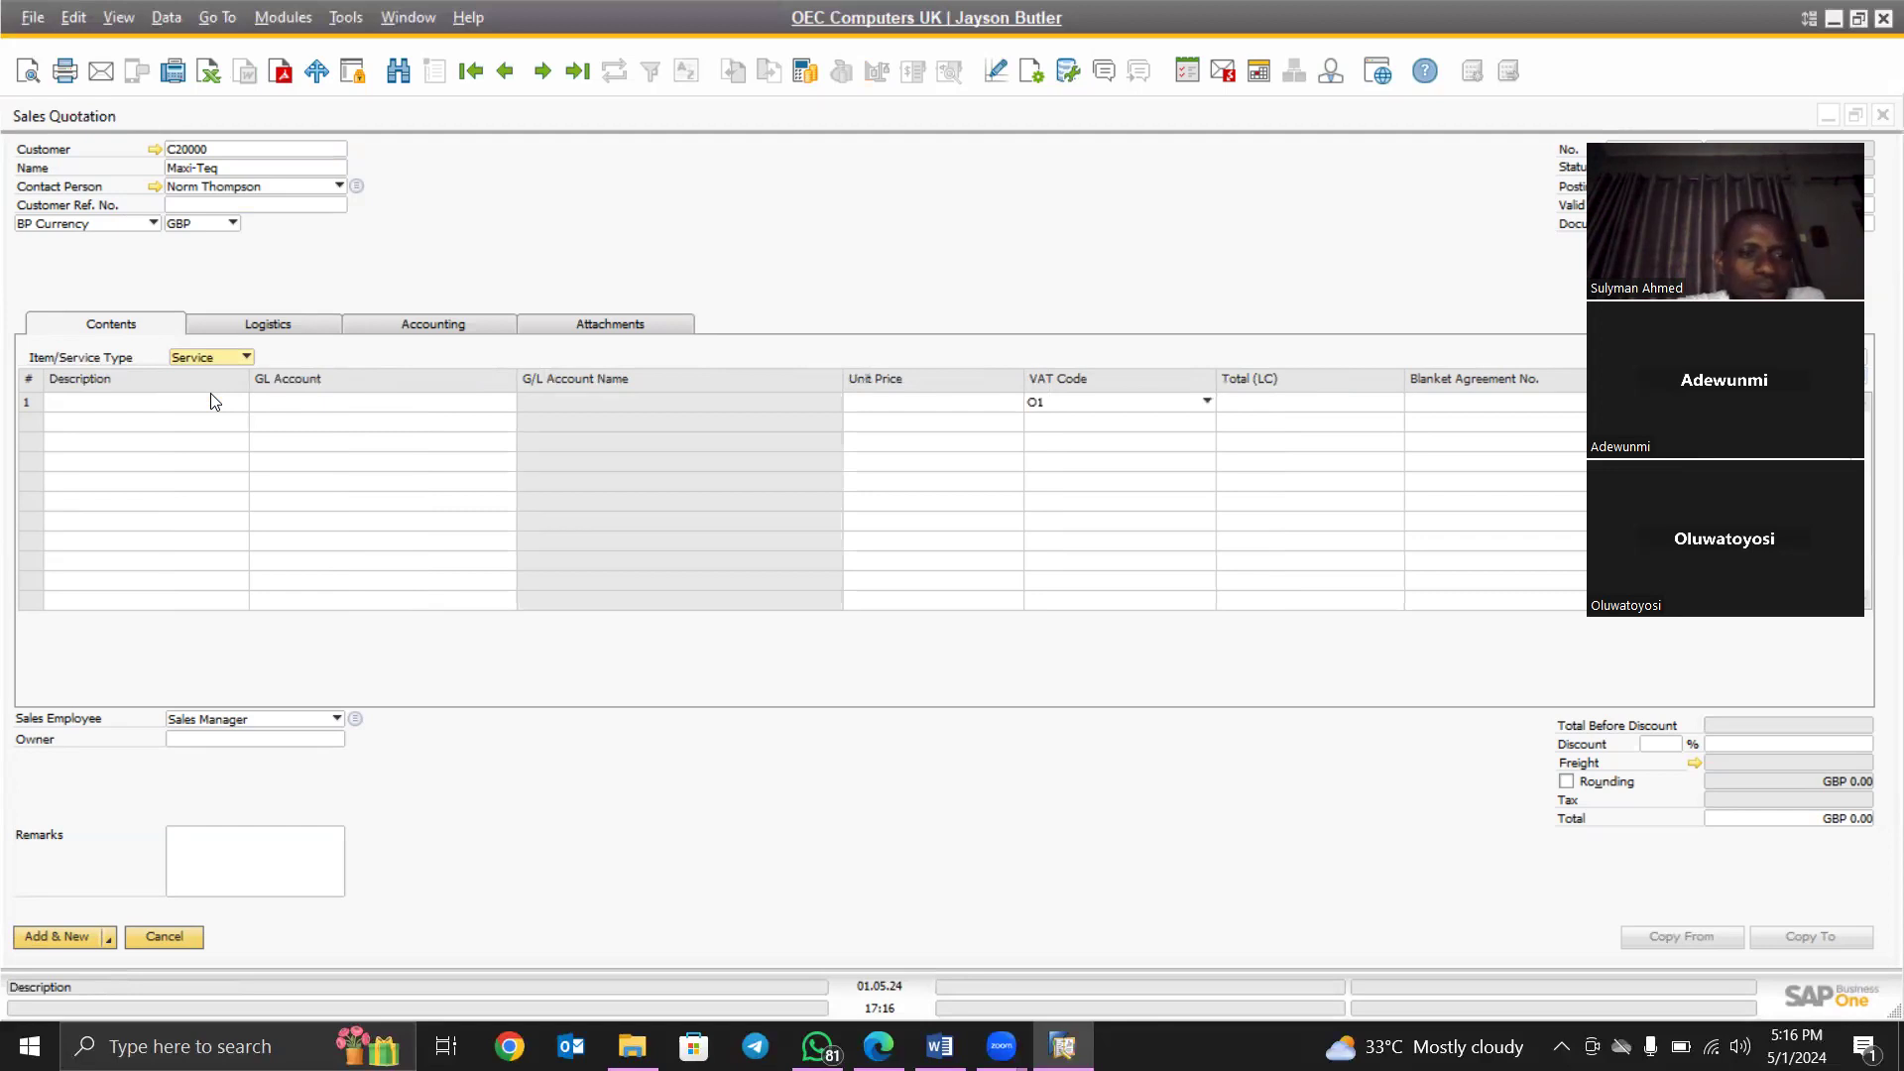
left_click(226, 357)
left_click(227, 359)
left_click(227, 359)
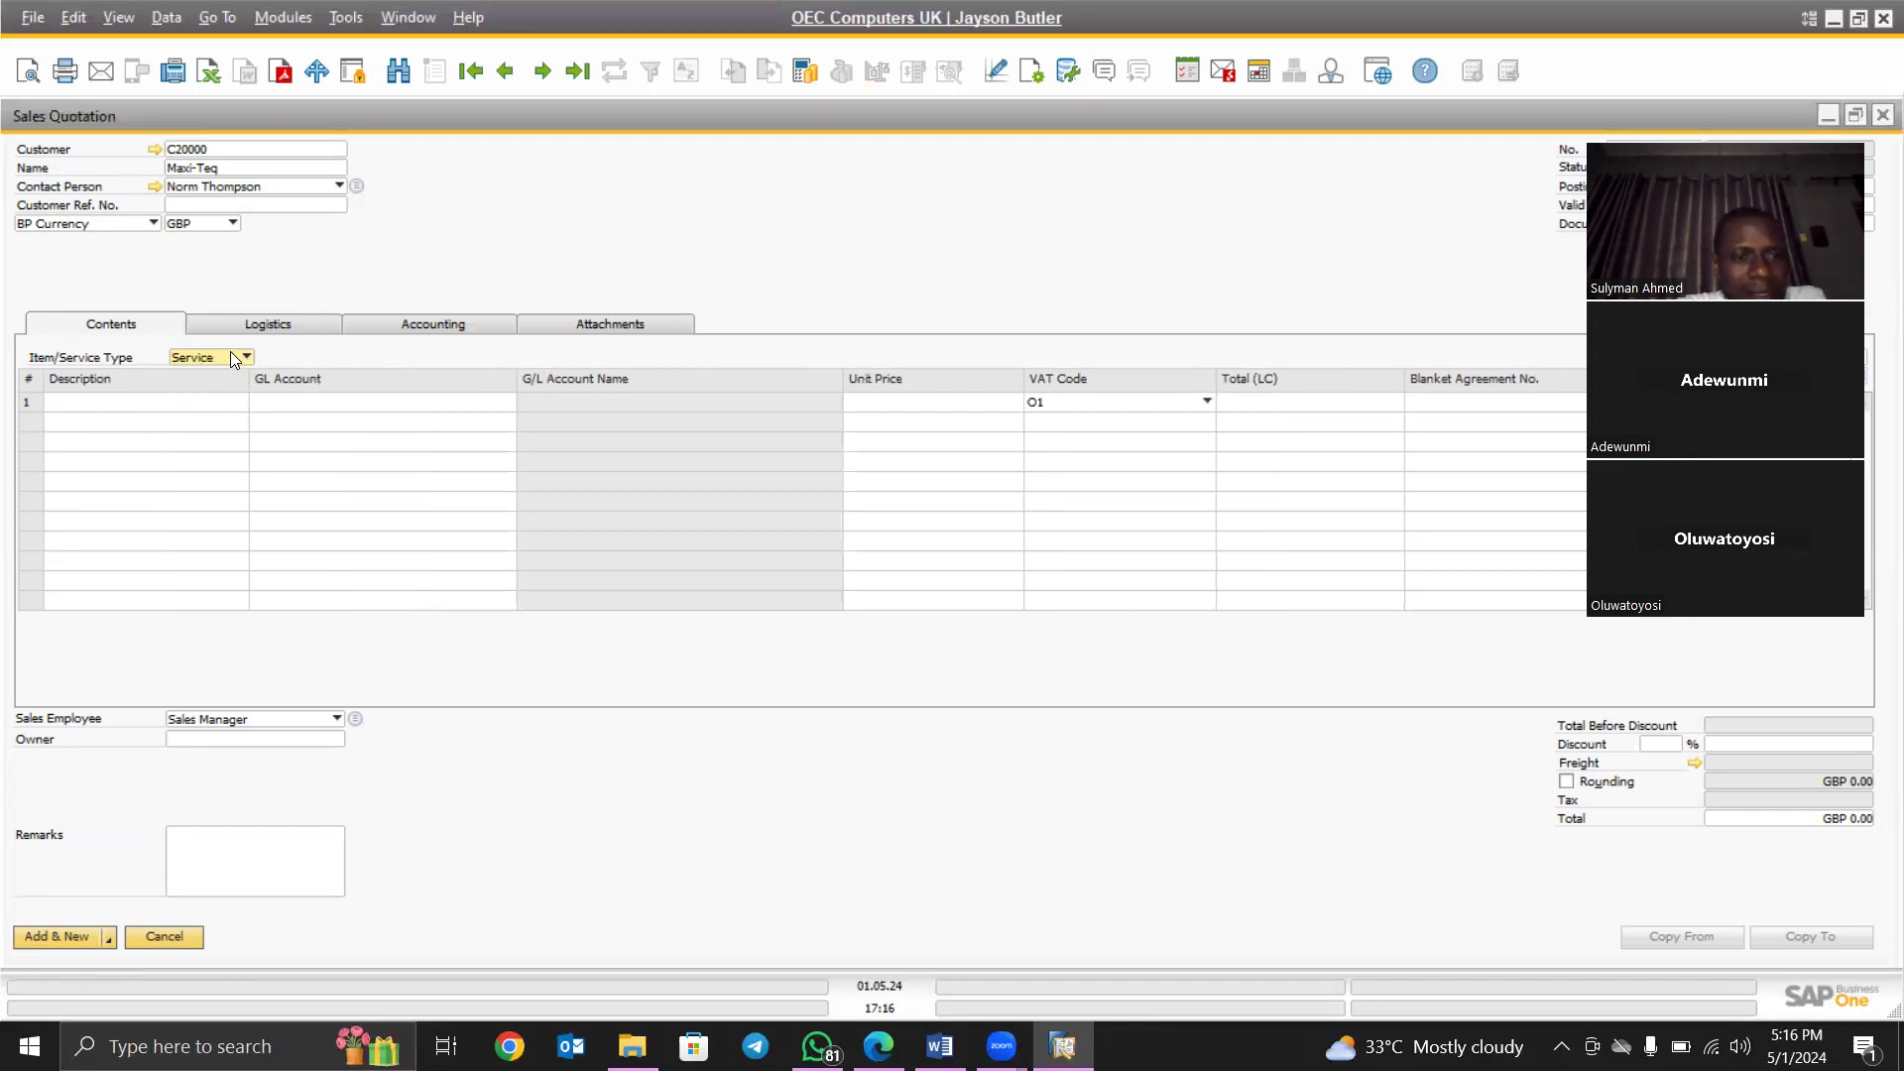
left_click(149, 399)
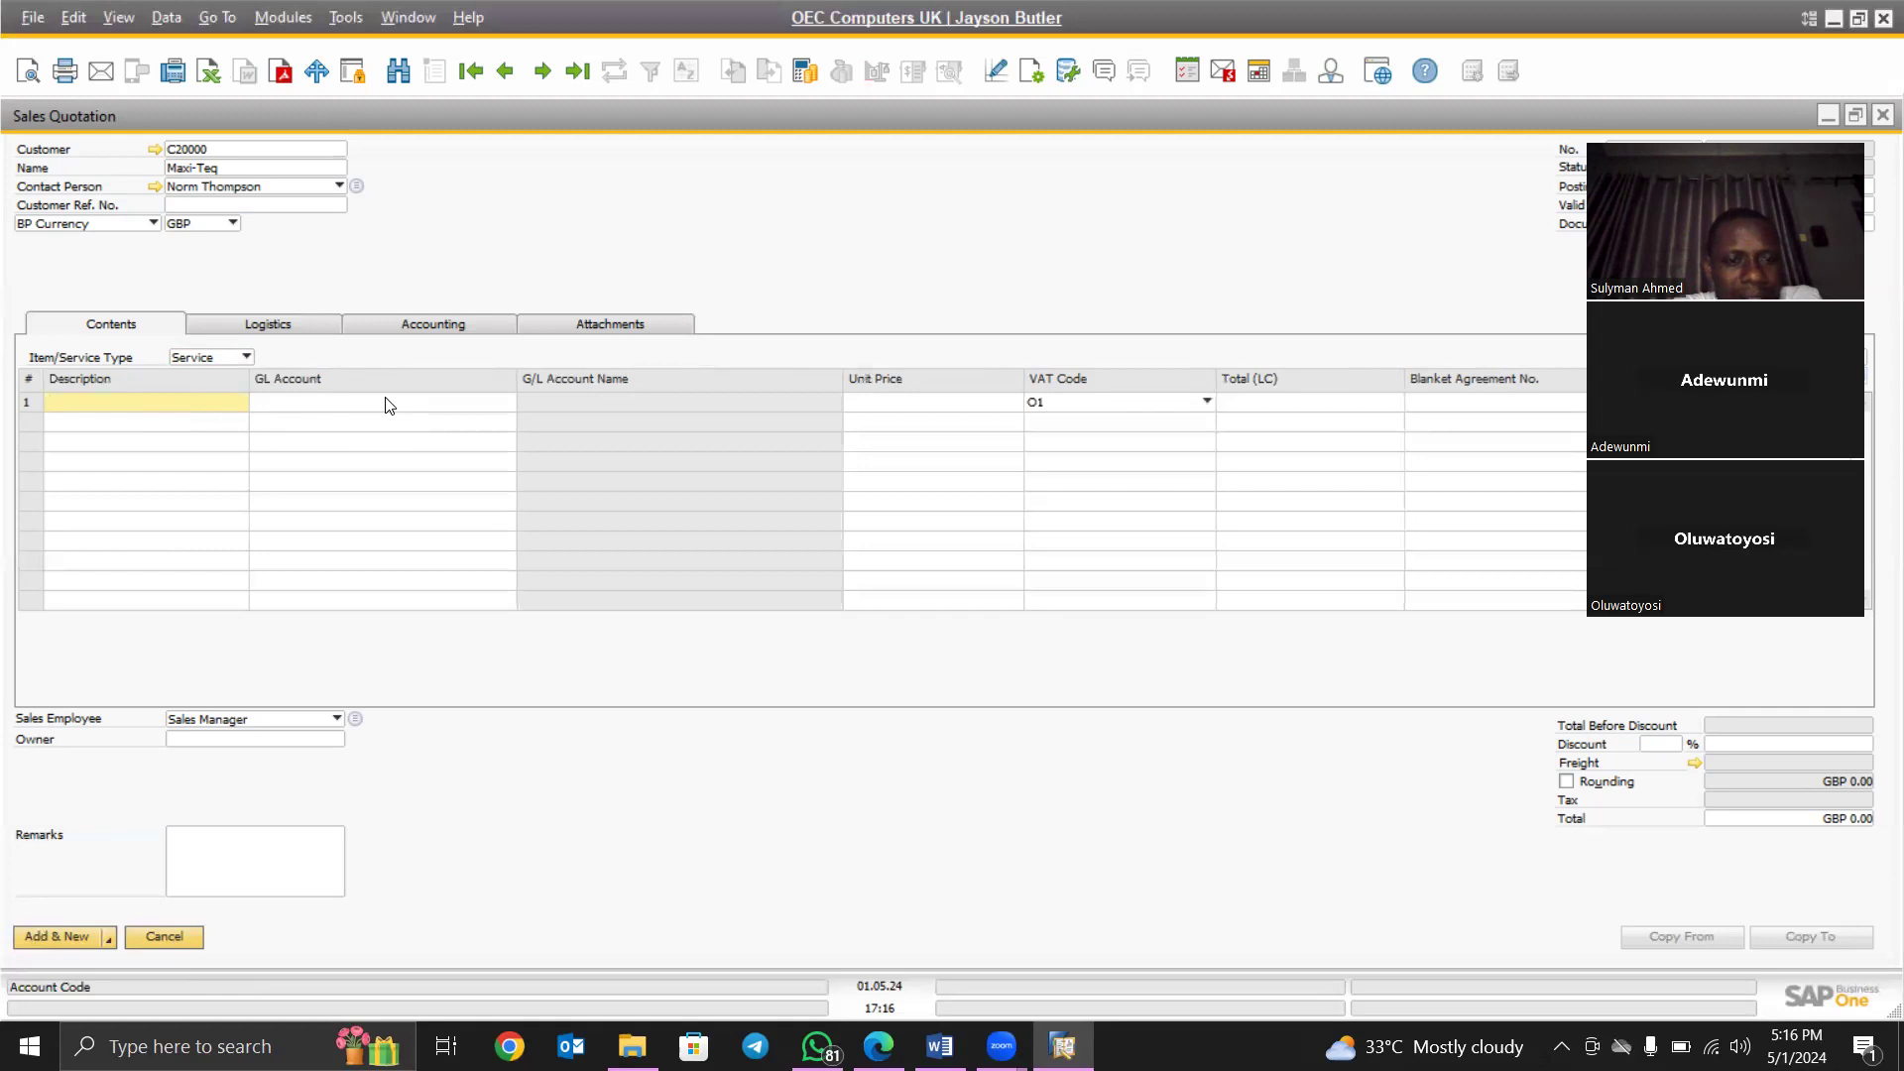
left_click(226, 355)
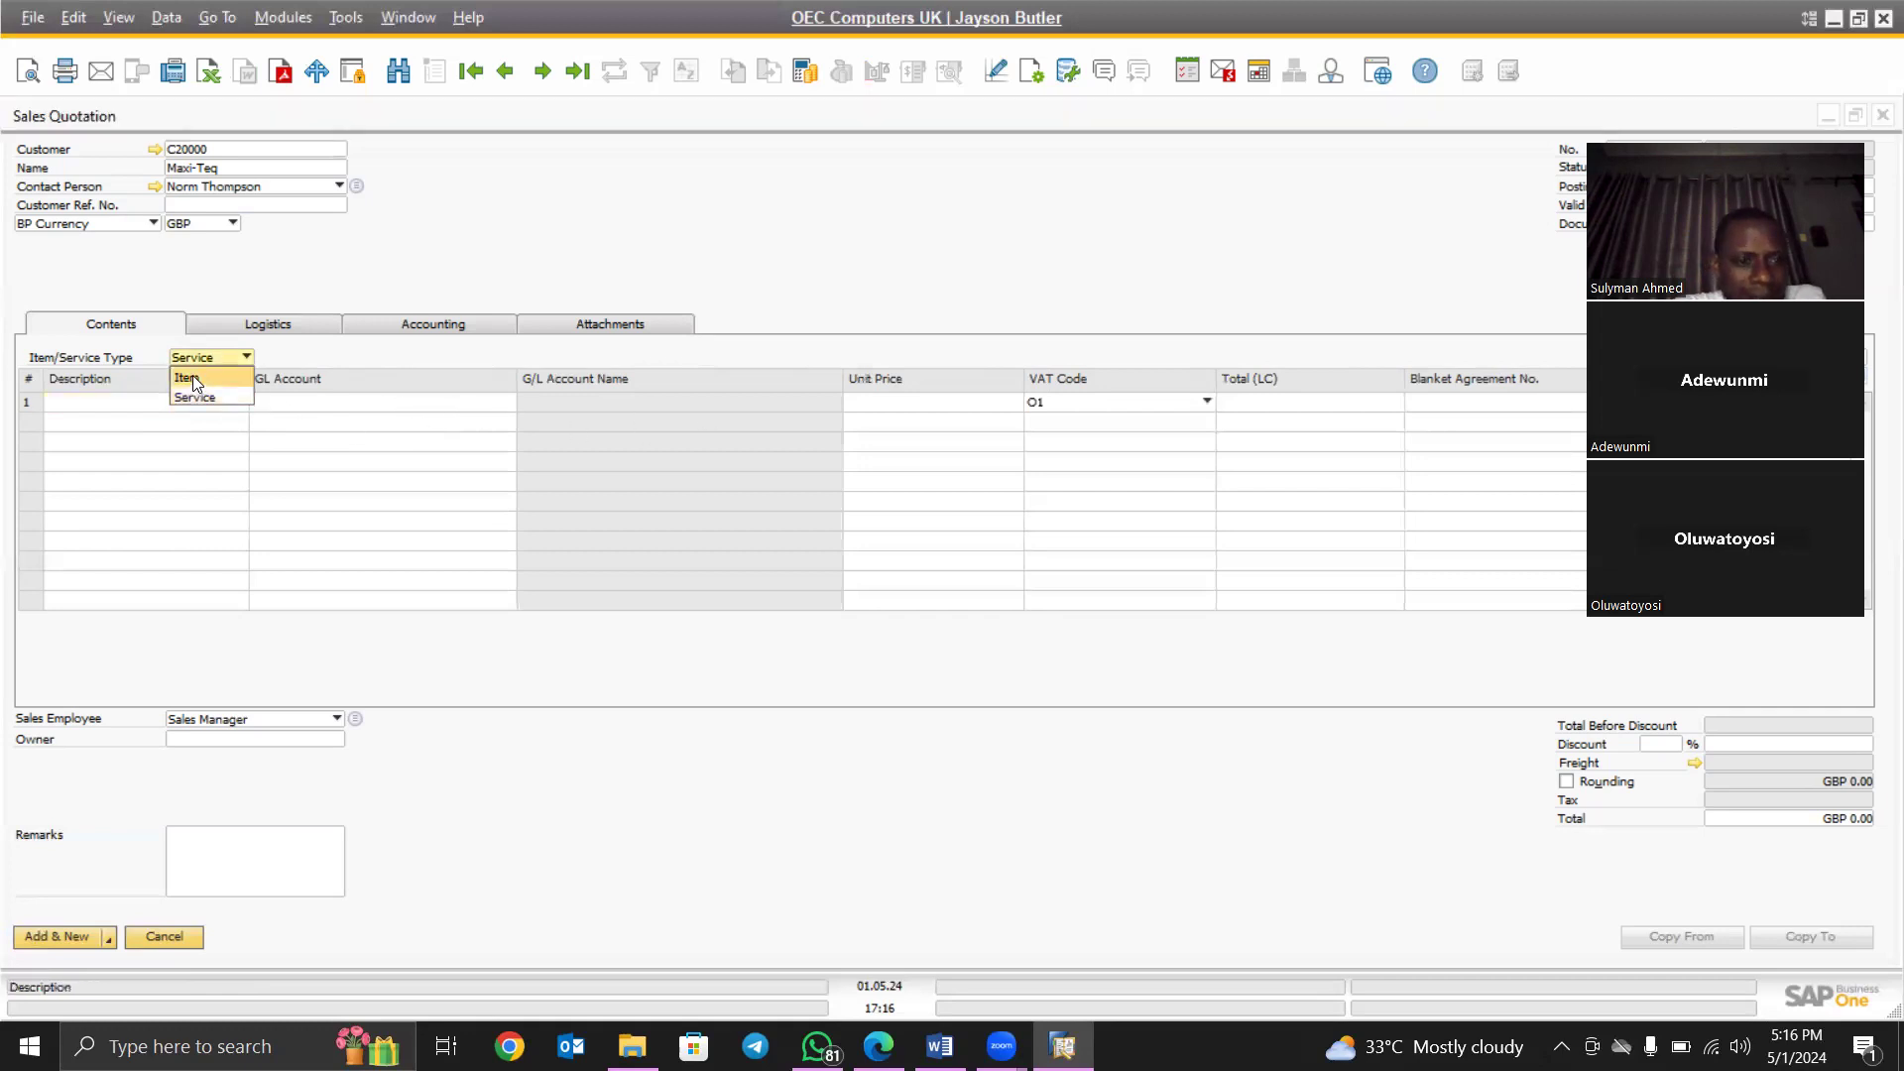
left_click(192, 377)
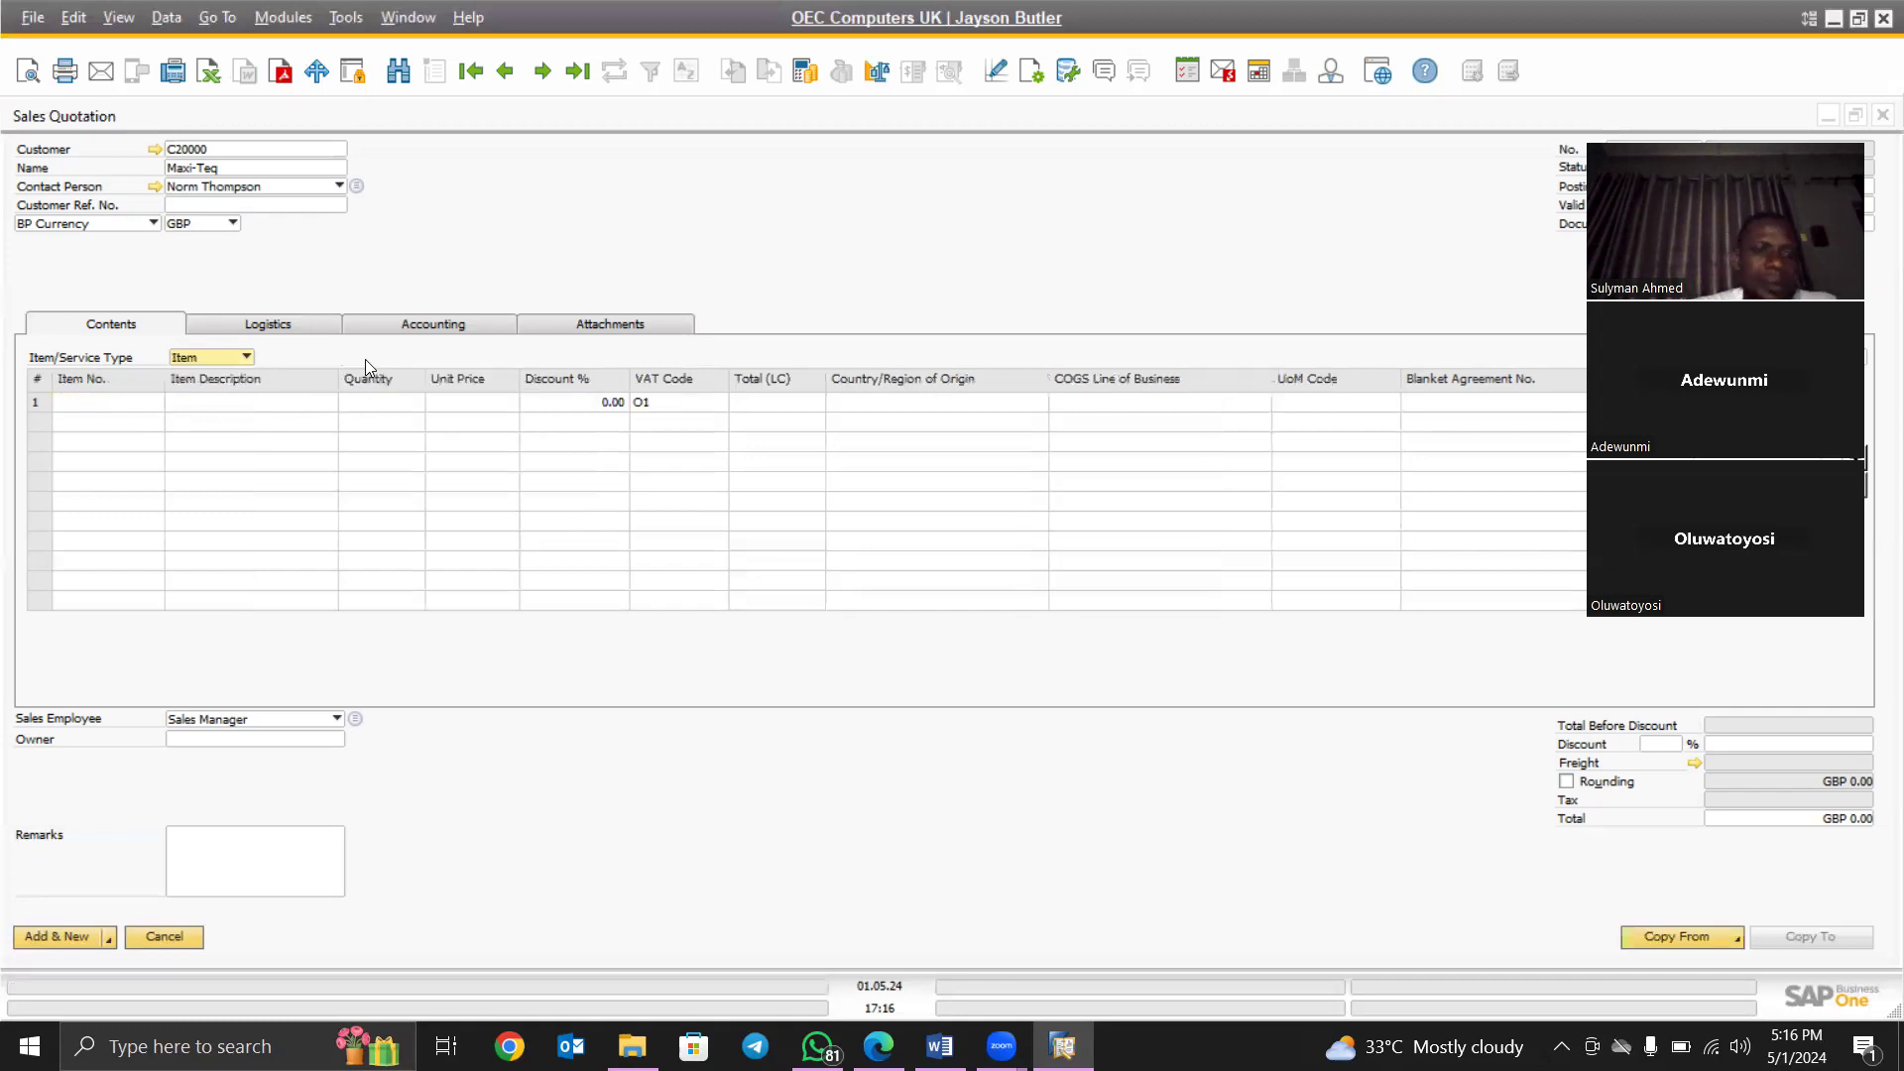
left_click(96, 401)
left_click(97, 401)
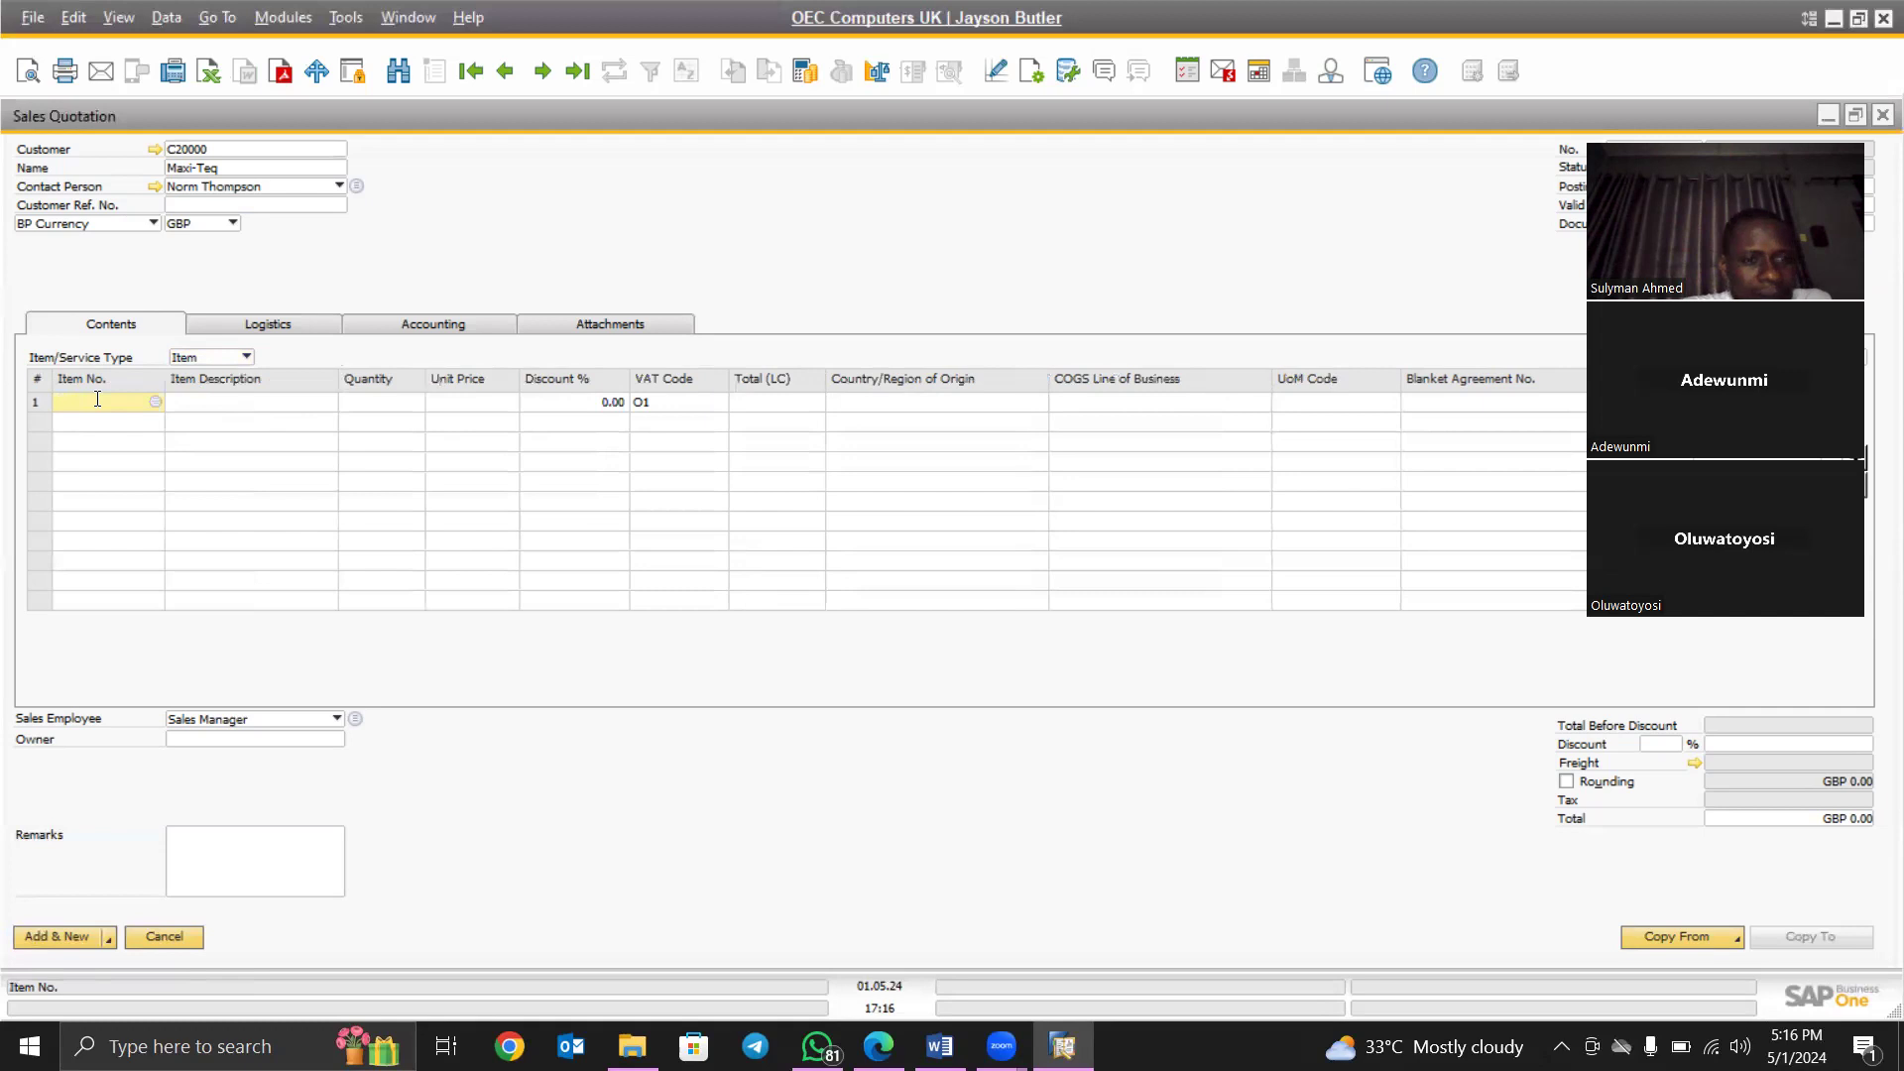
key("Tab")
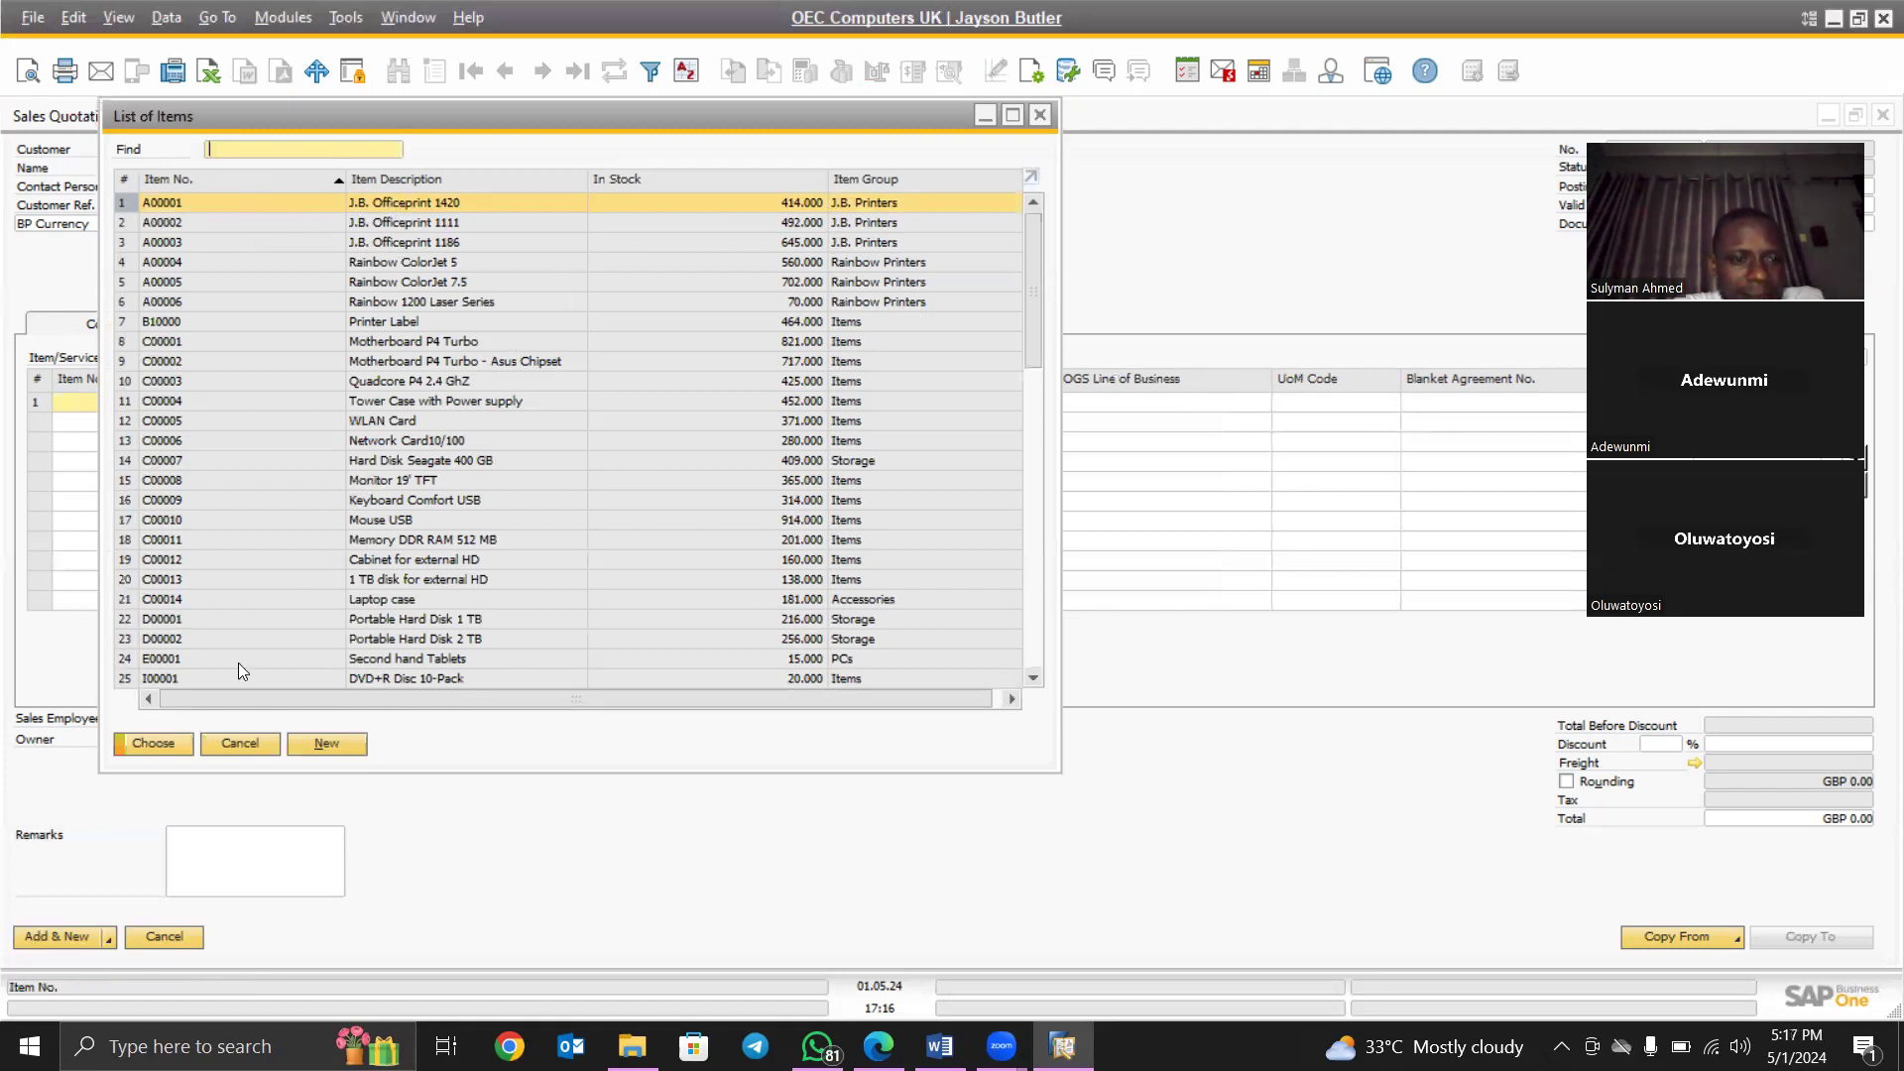
- Add J.B. Officeprint 1420 (A00001) to line 1 with quantity 20 at GBP 300
left_click(149, 740)
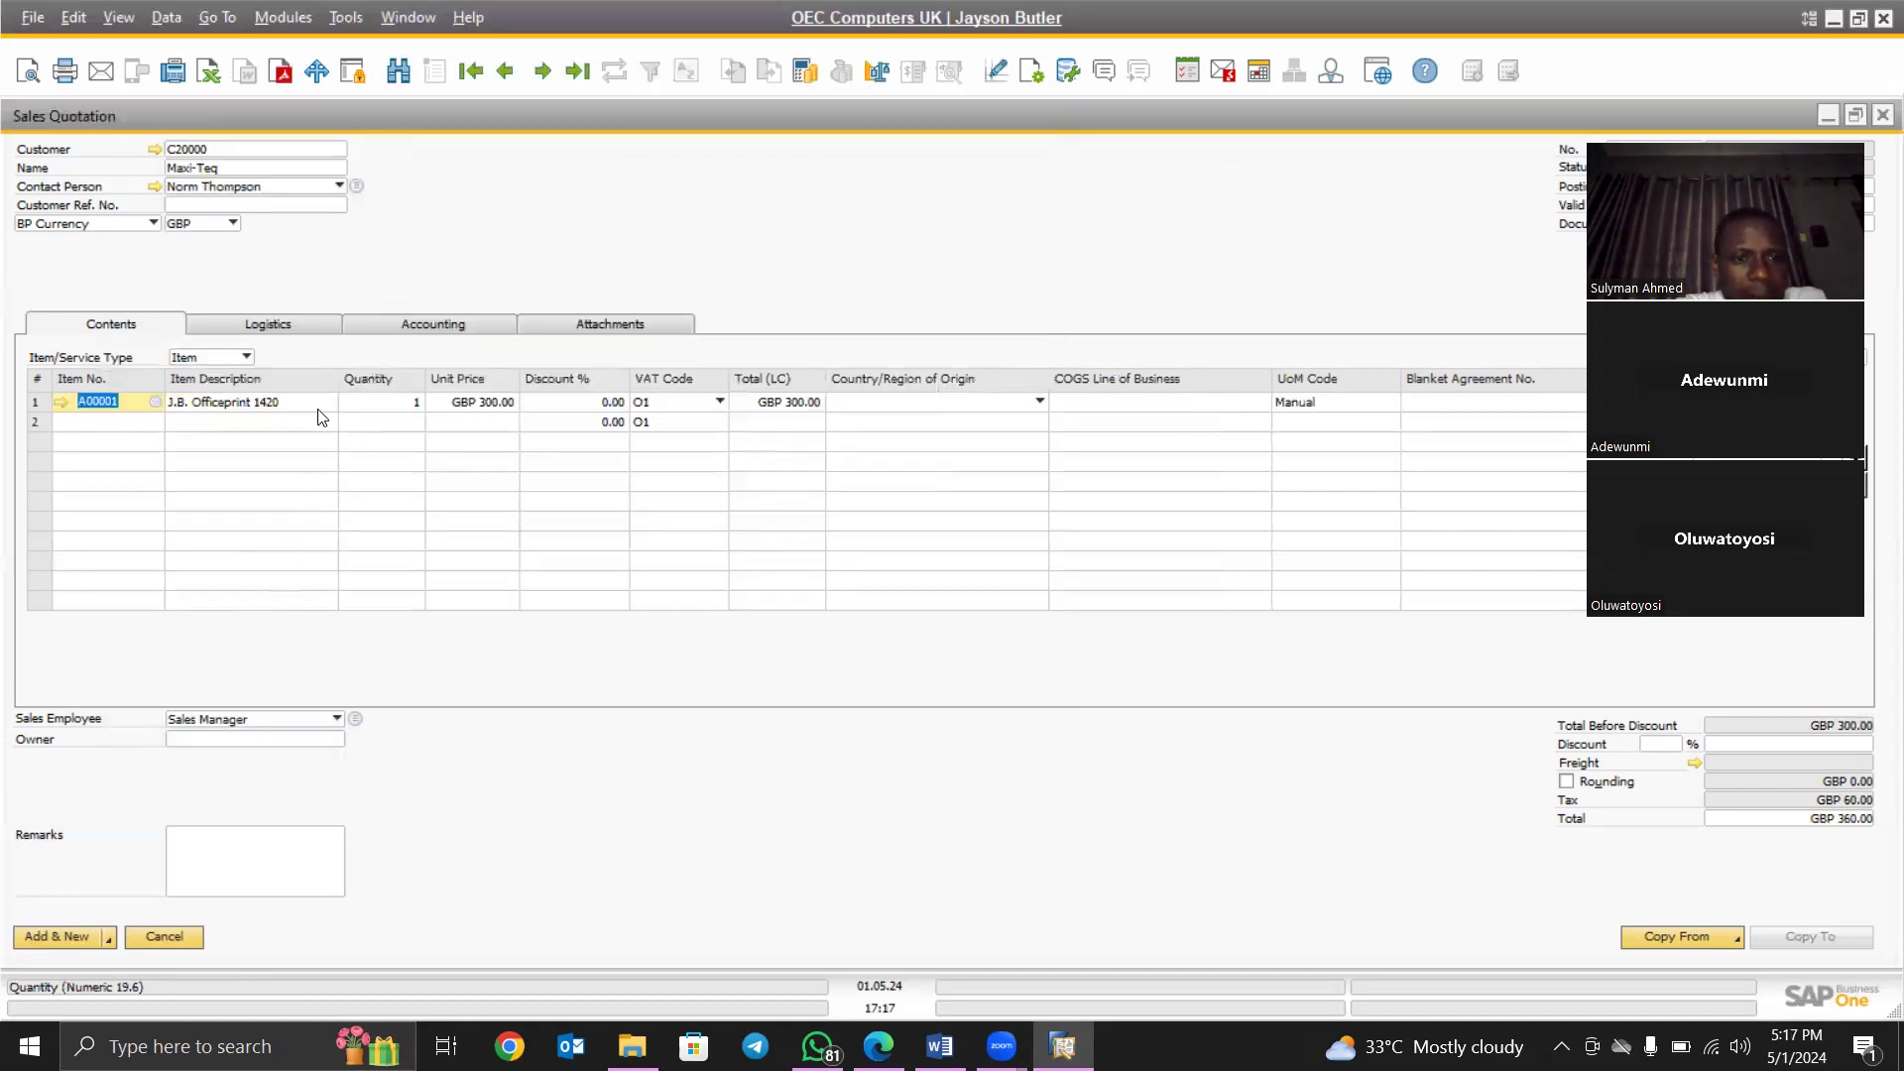
left_click(383, 400)
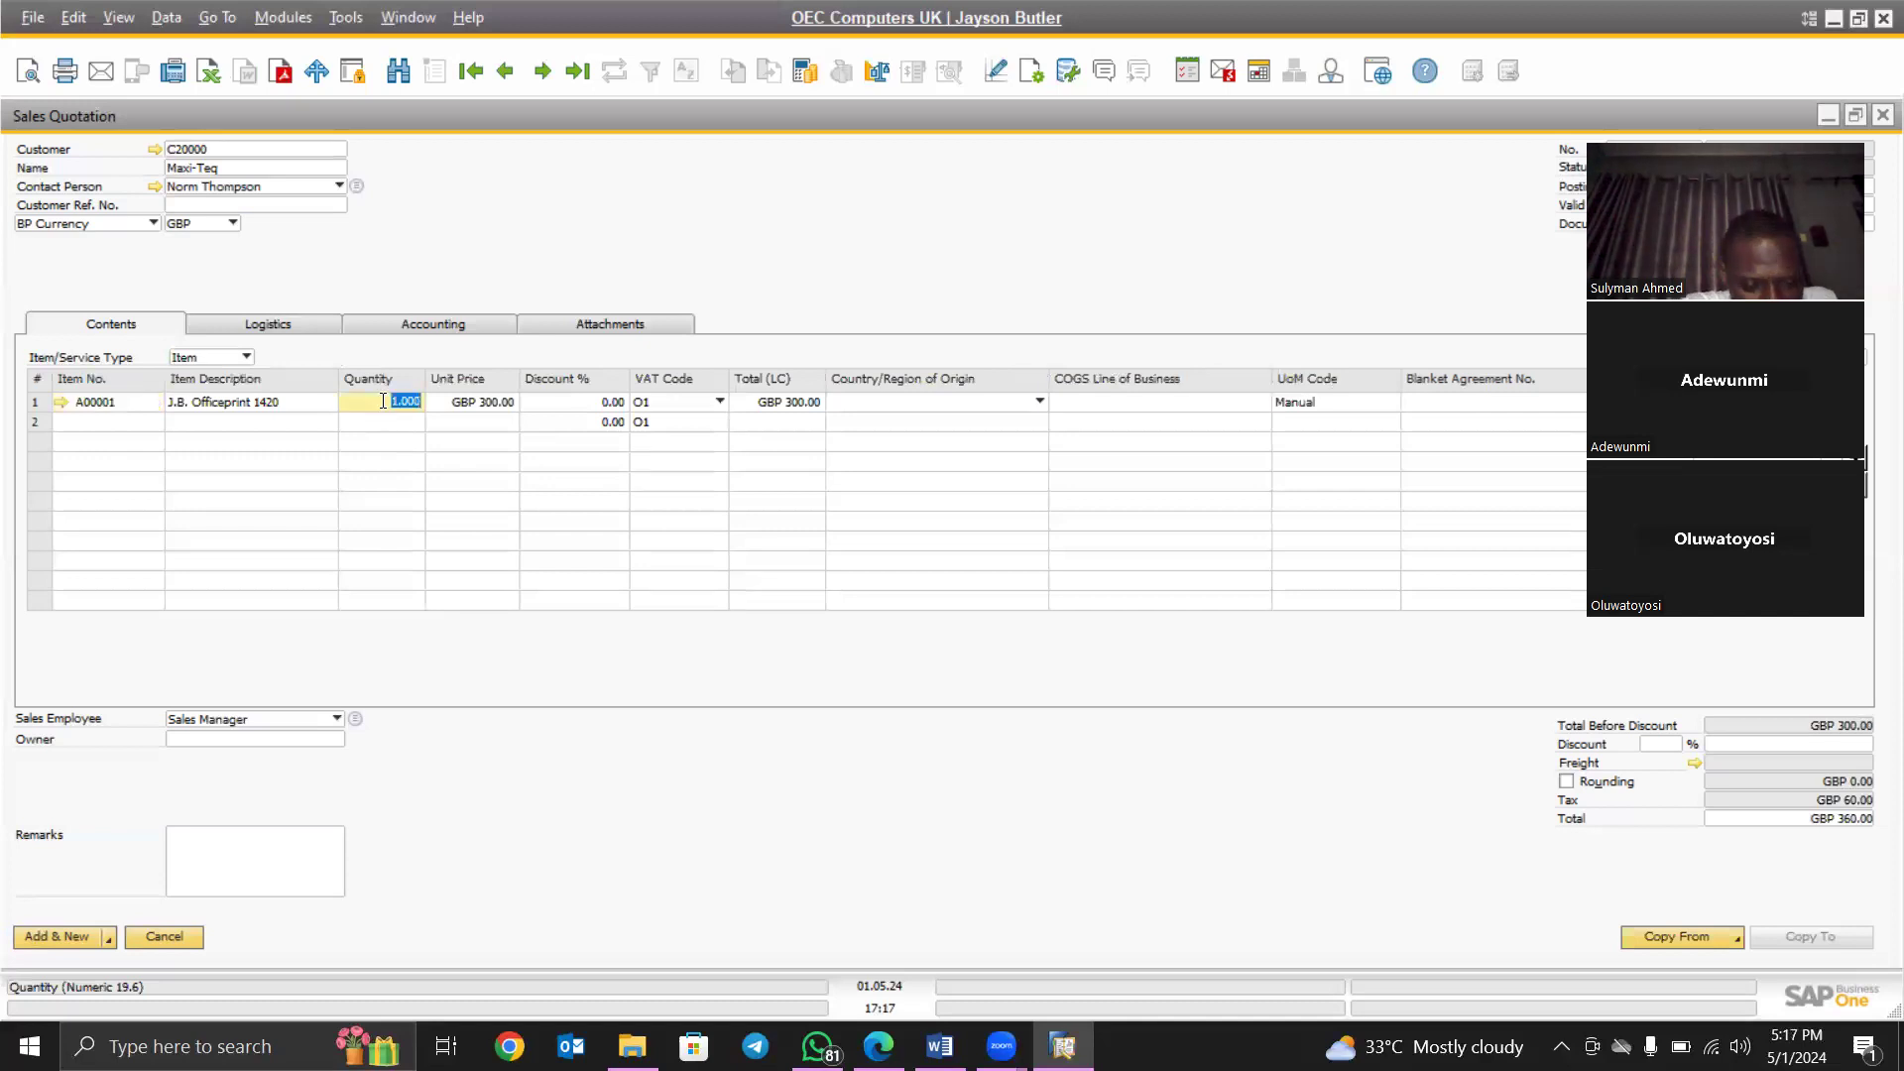
type("20")
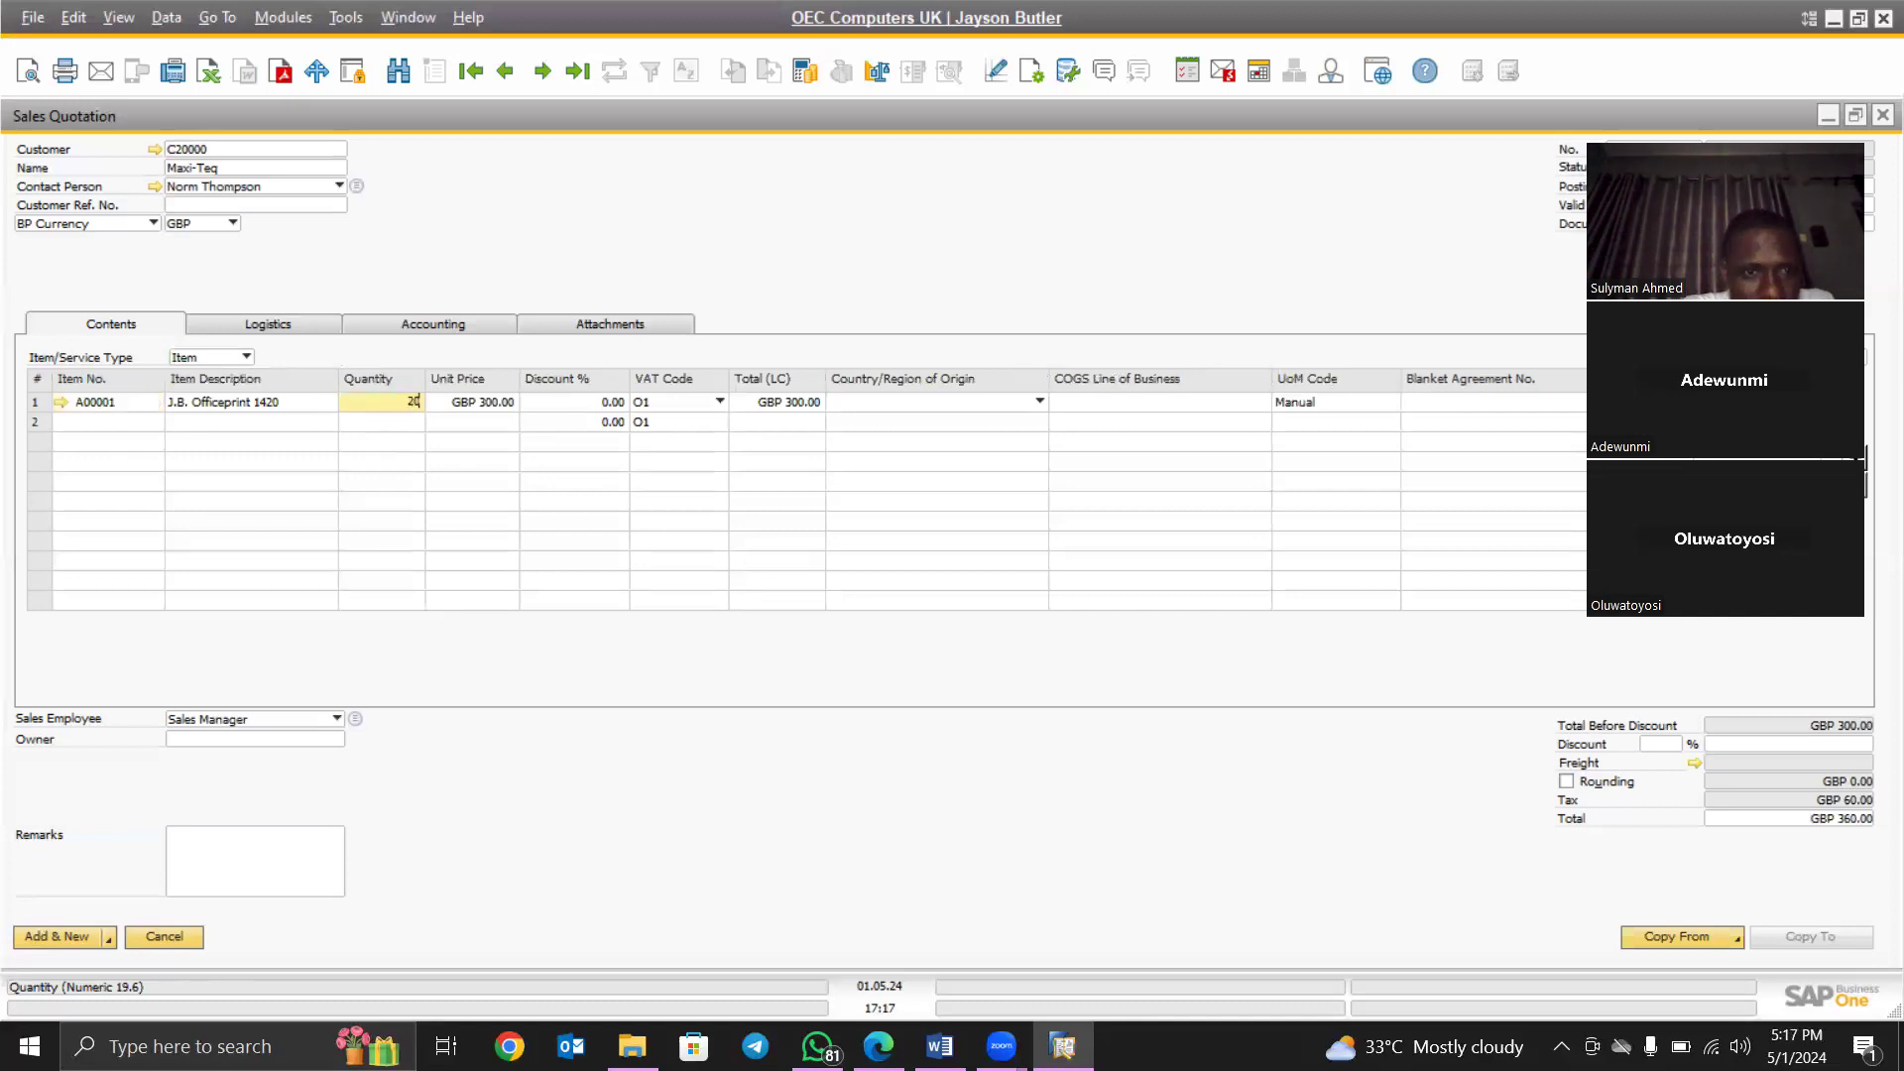
key("Tab")
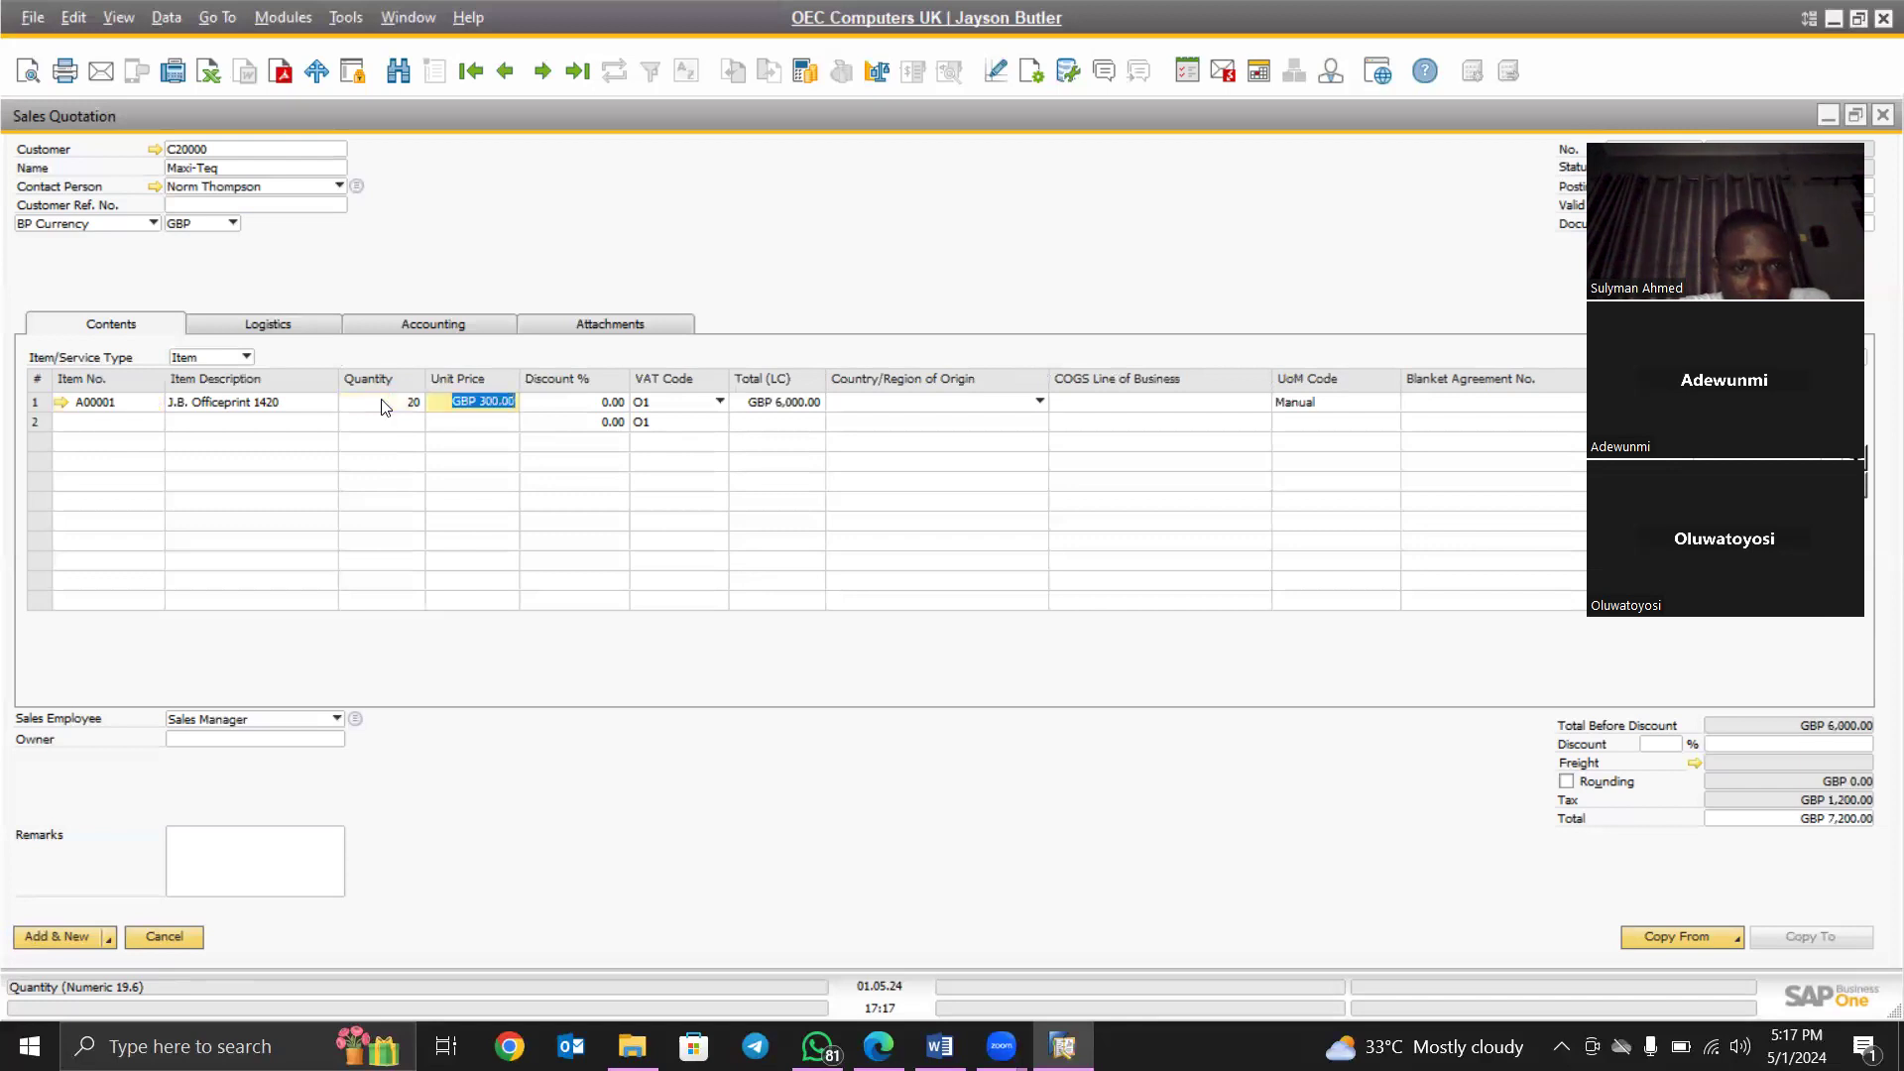
key("Tab")
key("Tab")
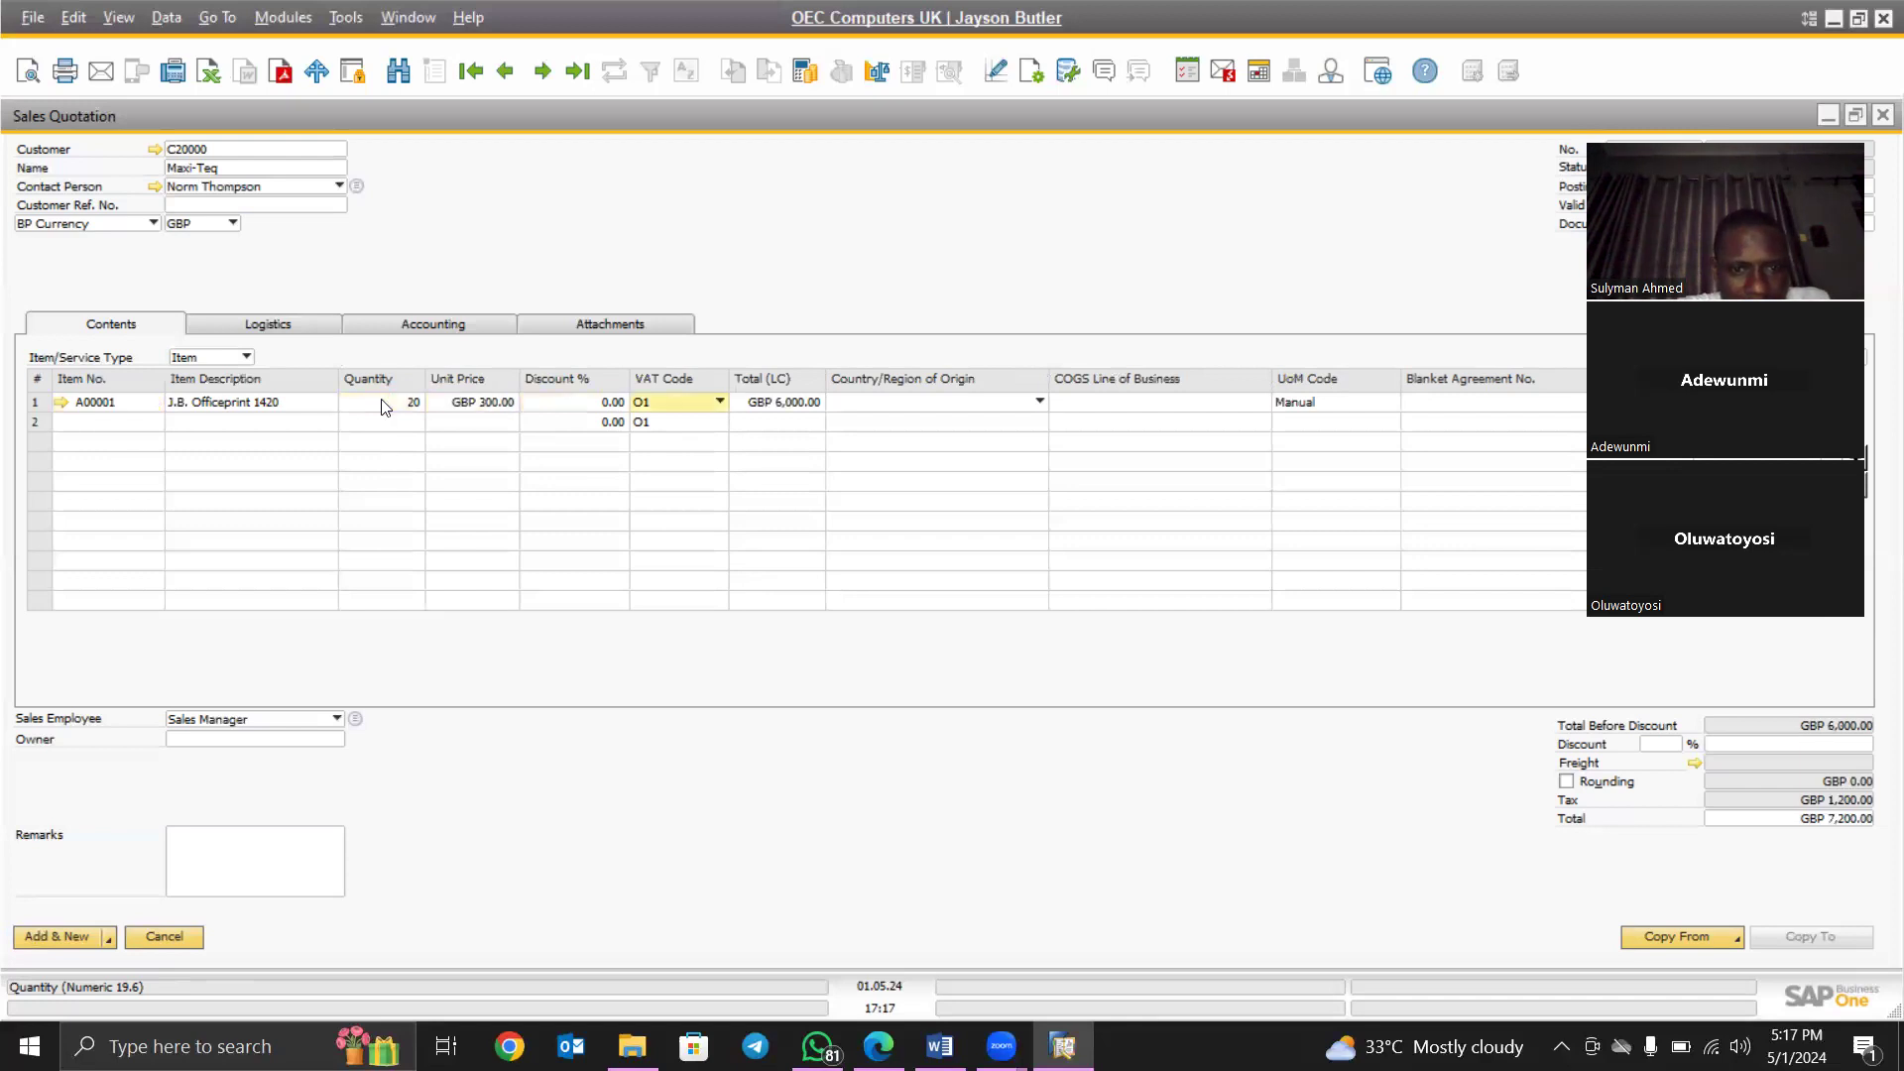
left_click(703, 410)
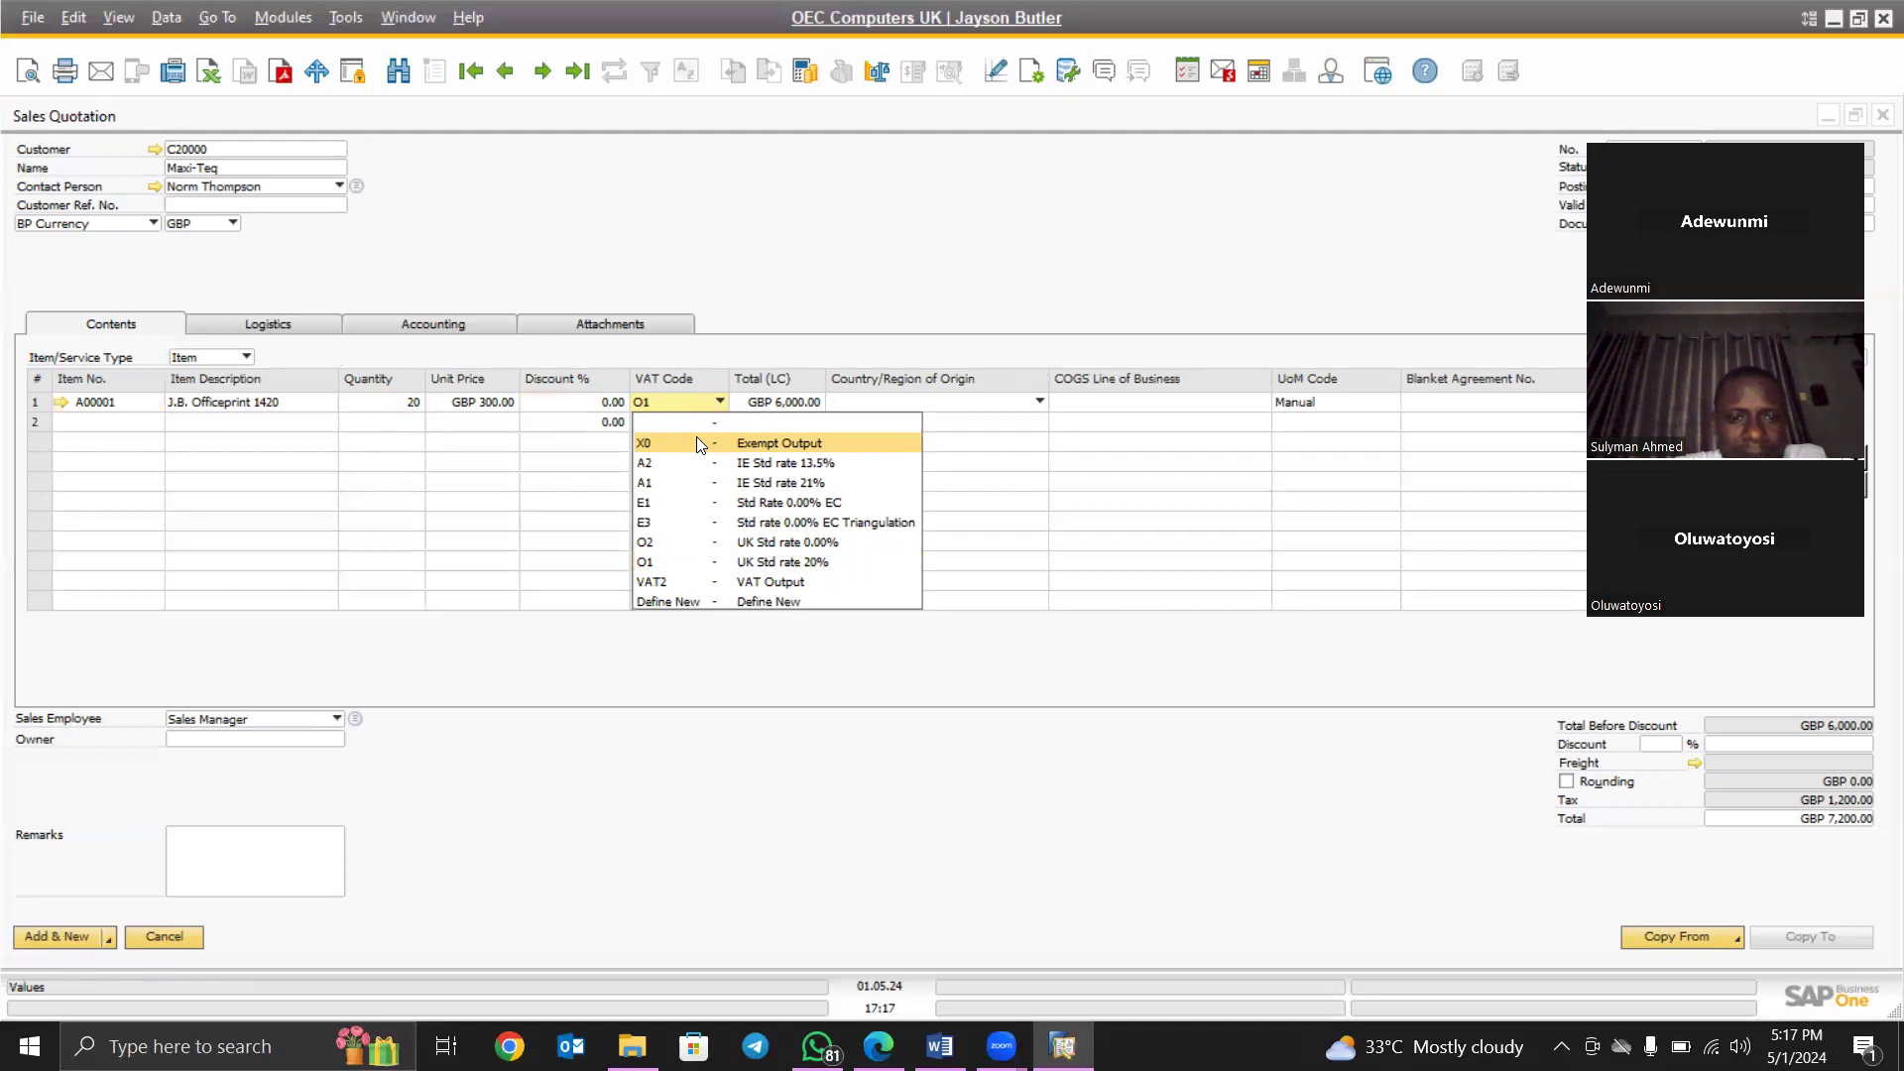
- Select X0 - Exempt Output as line 1's VAT code
left_click(697, 438)
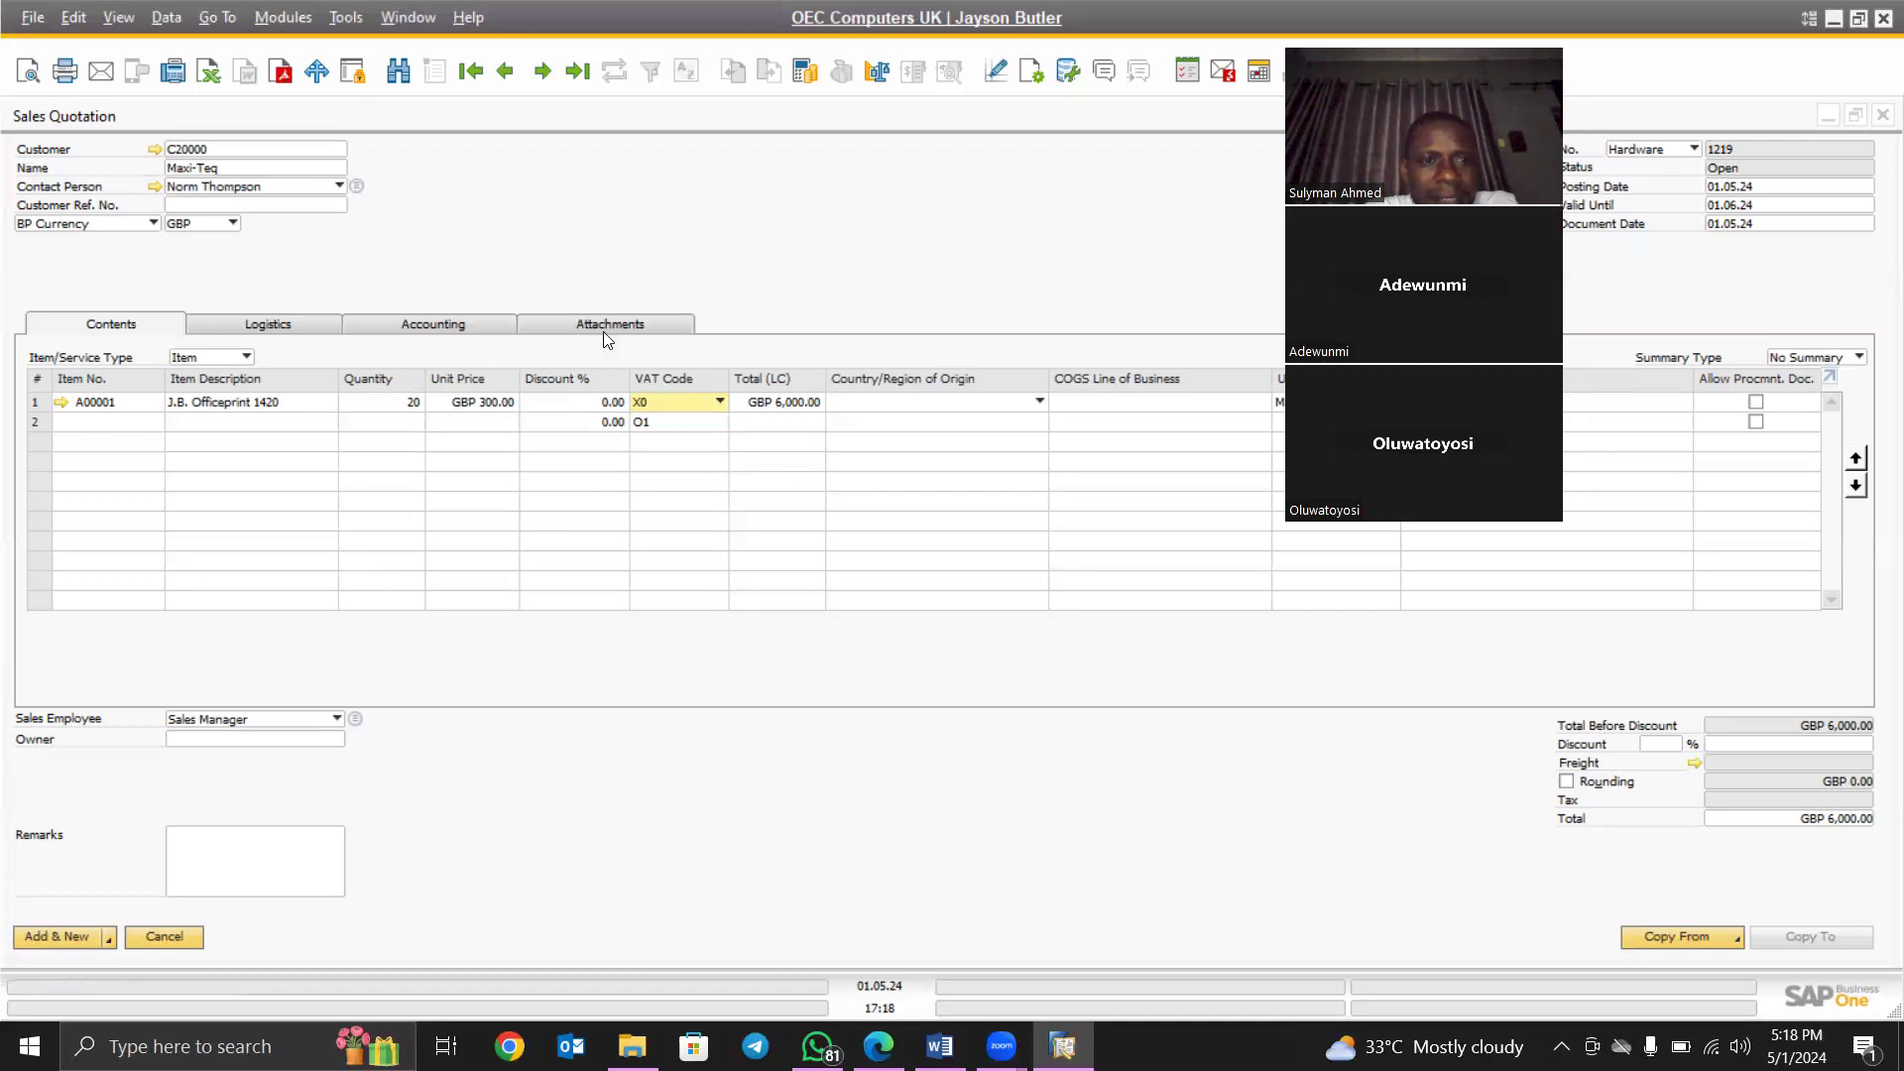
- Open Item Master Data from the Modules menu
left_click(276, 18)
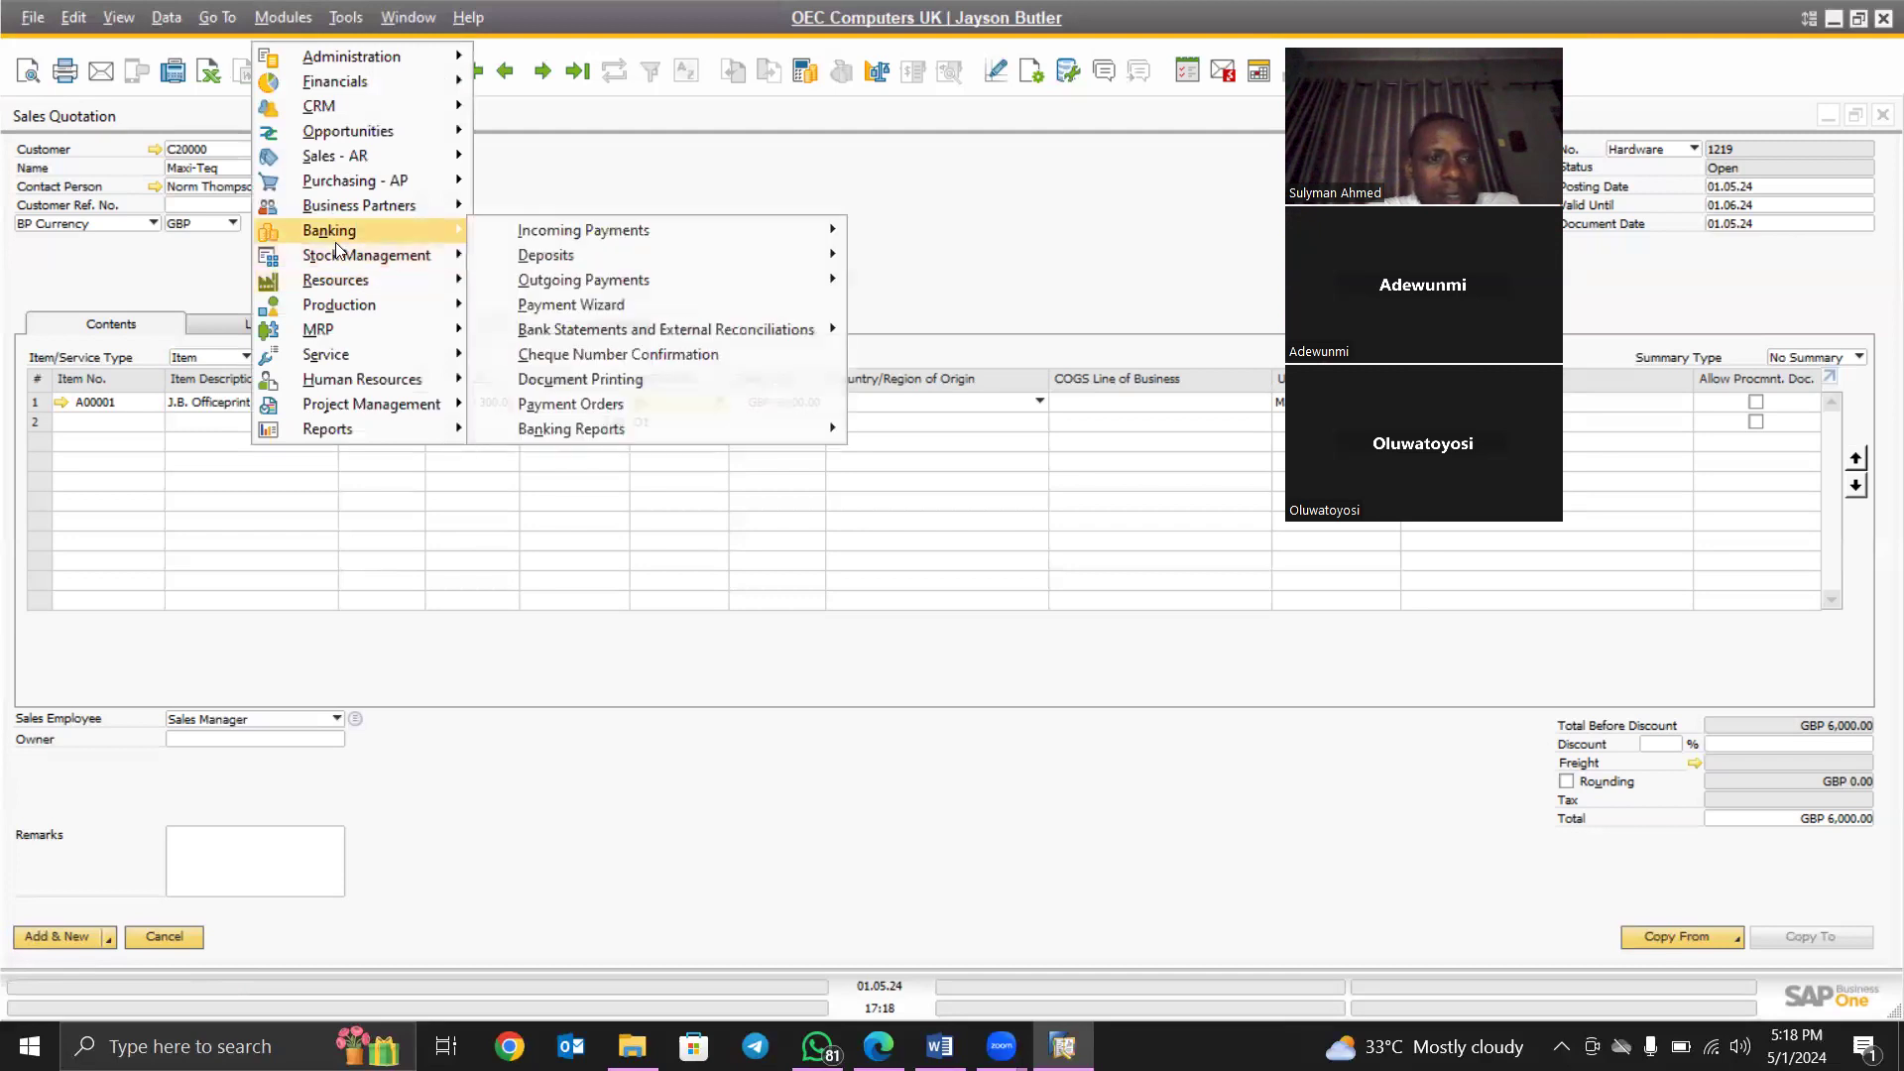
mouse_move(363, 254)
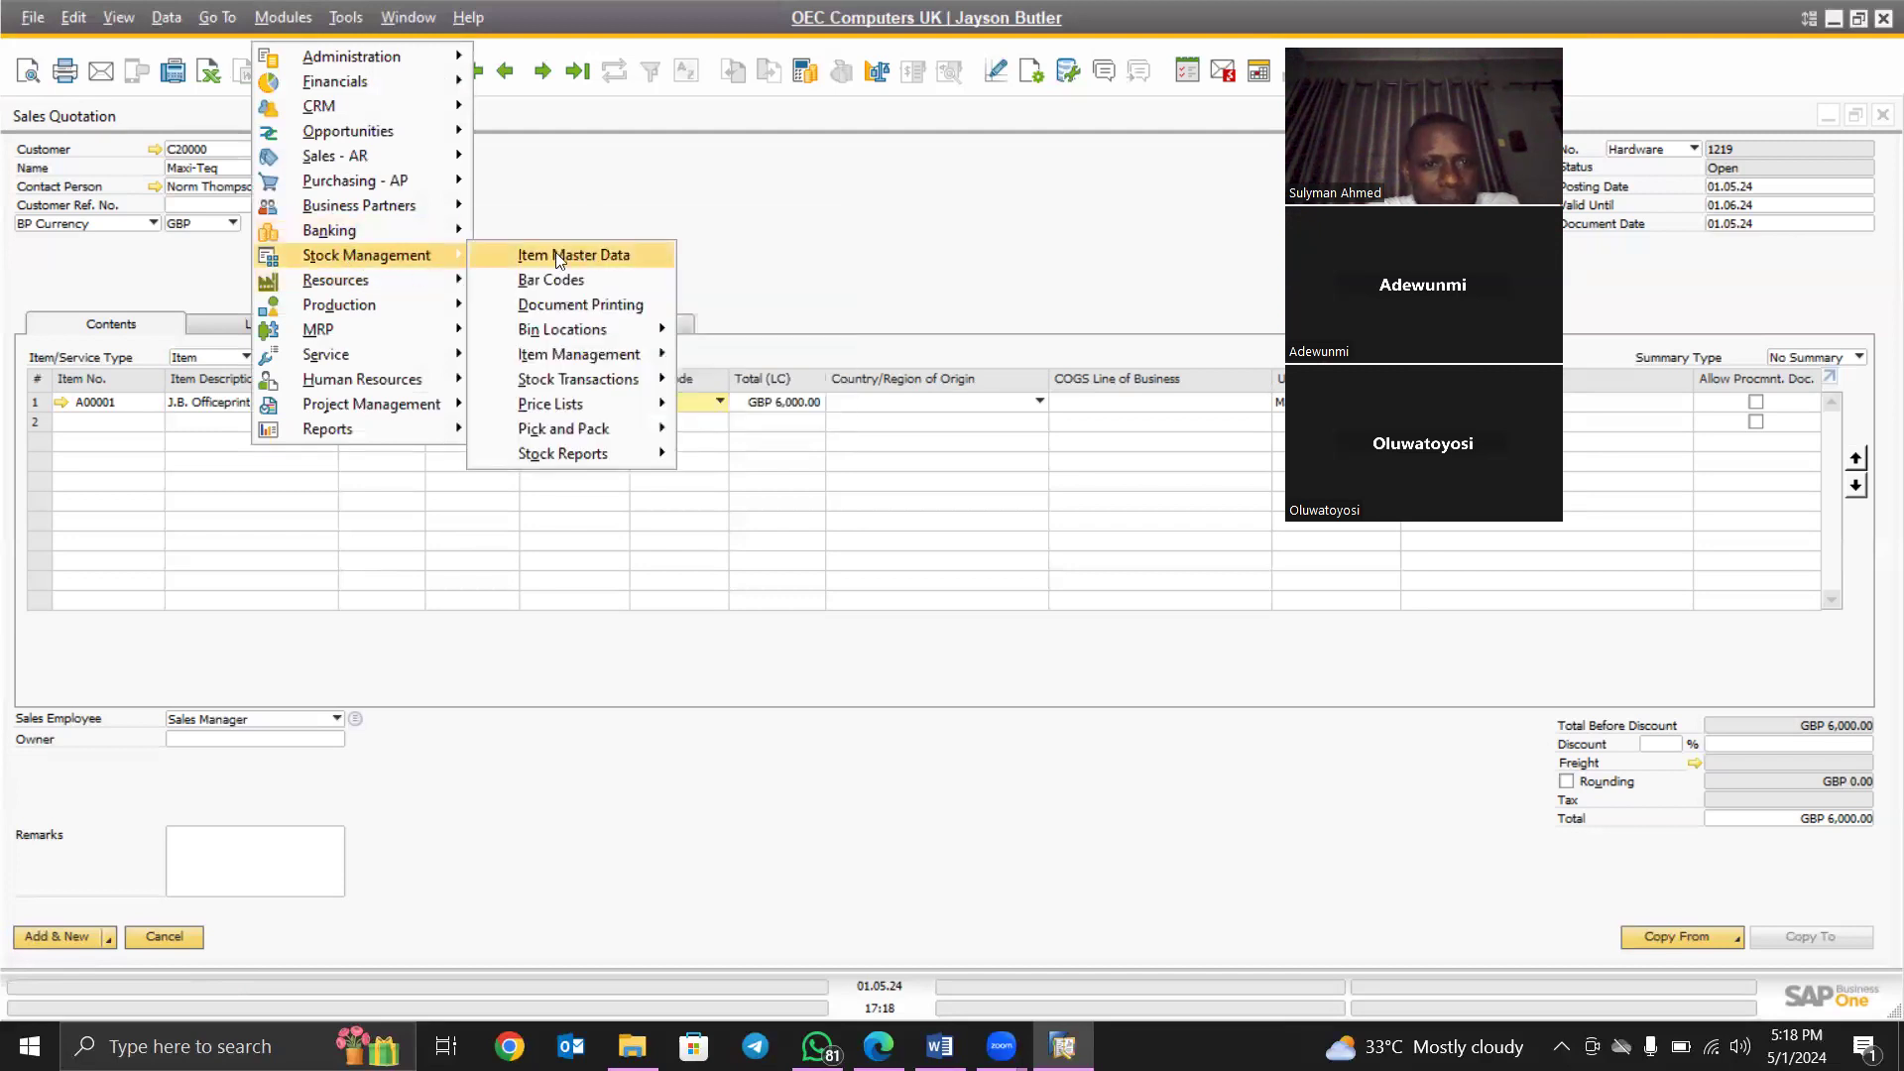
left_click(283, 18)
left_click(283, 18)
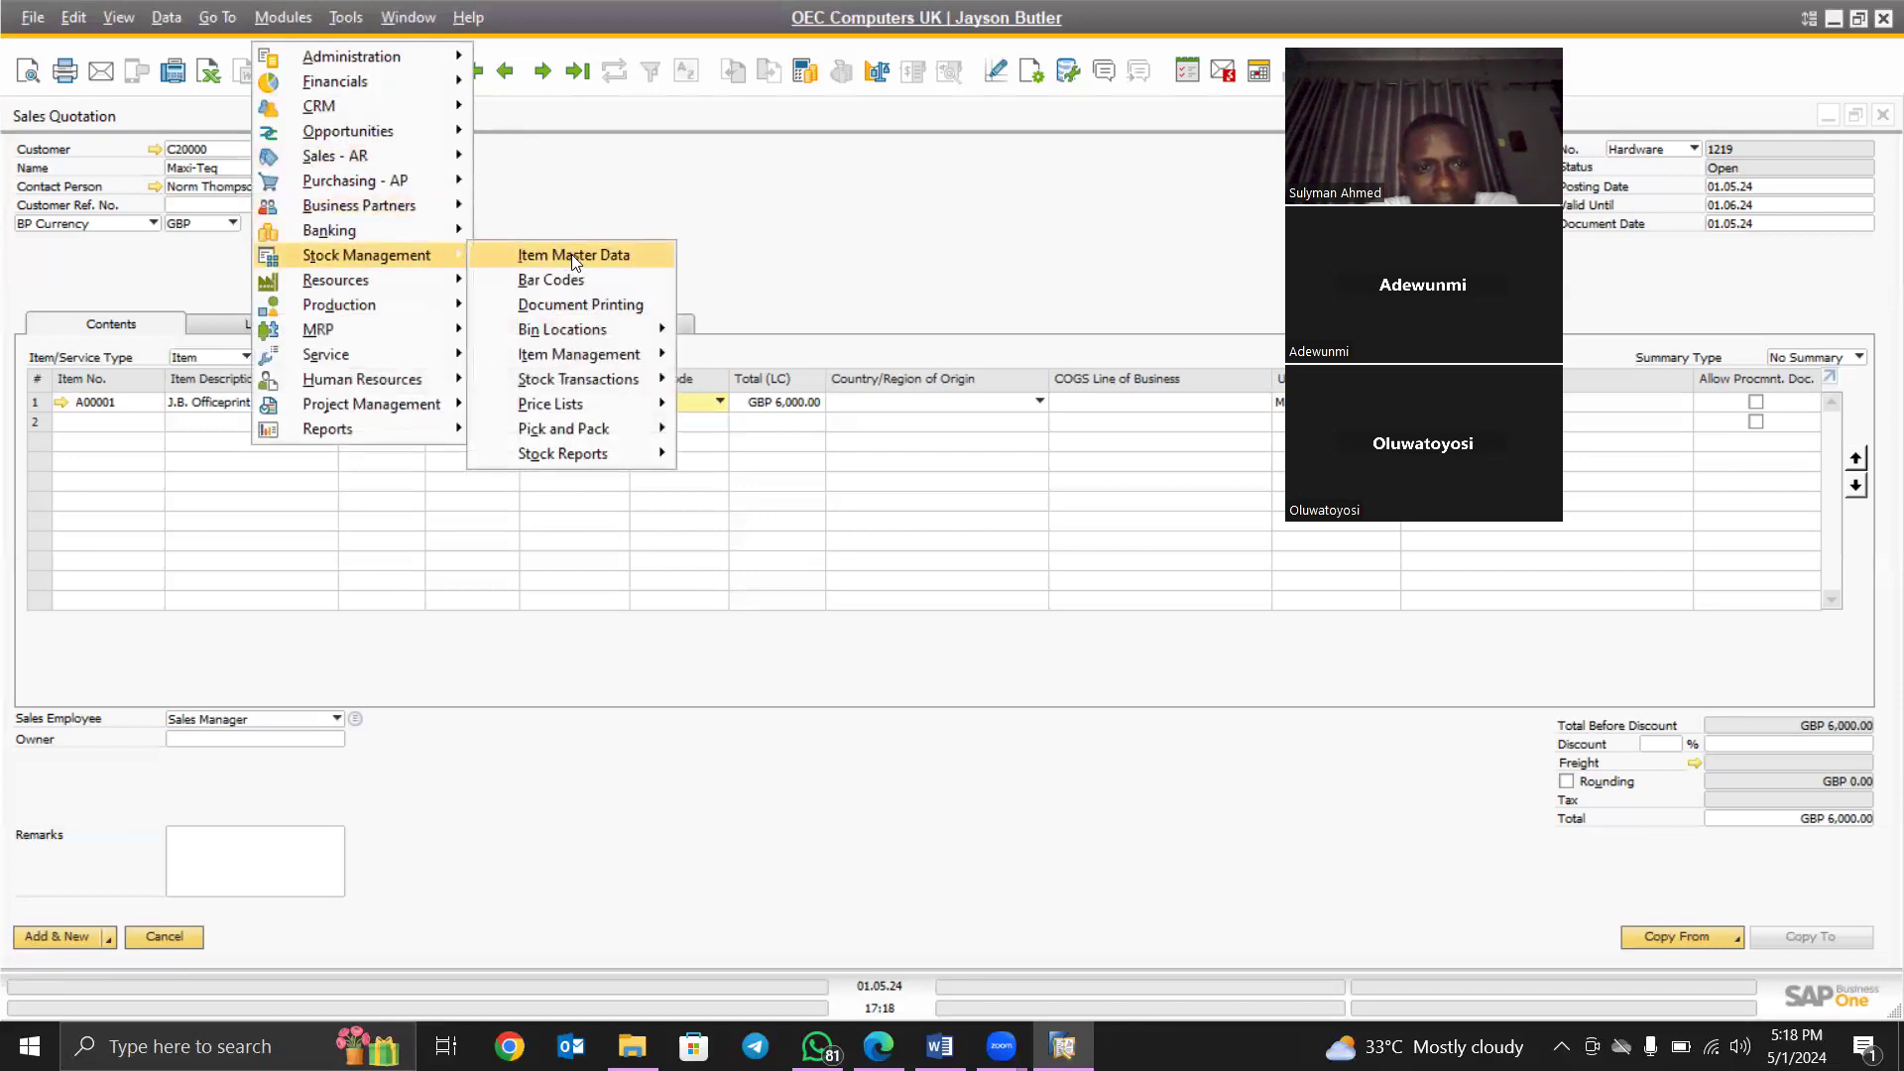
left_click(574, 259)
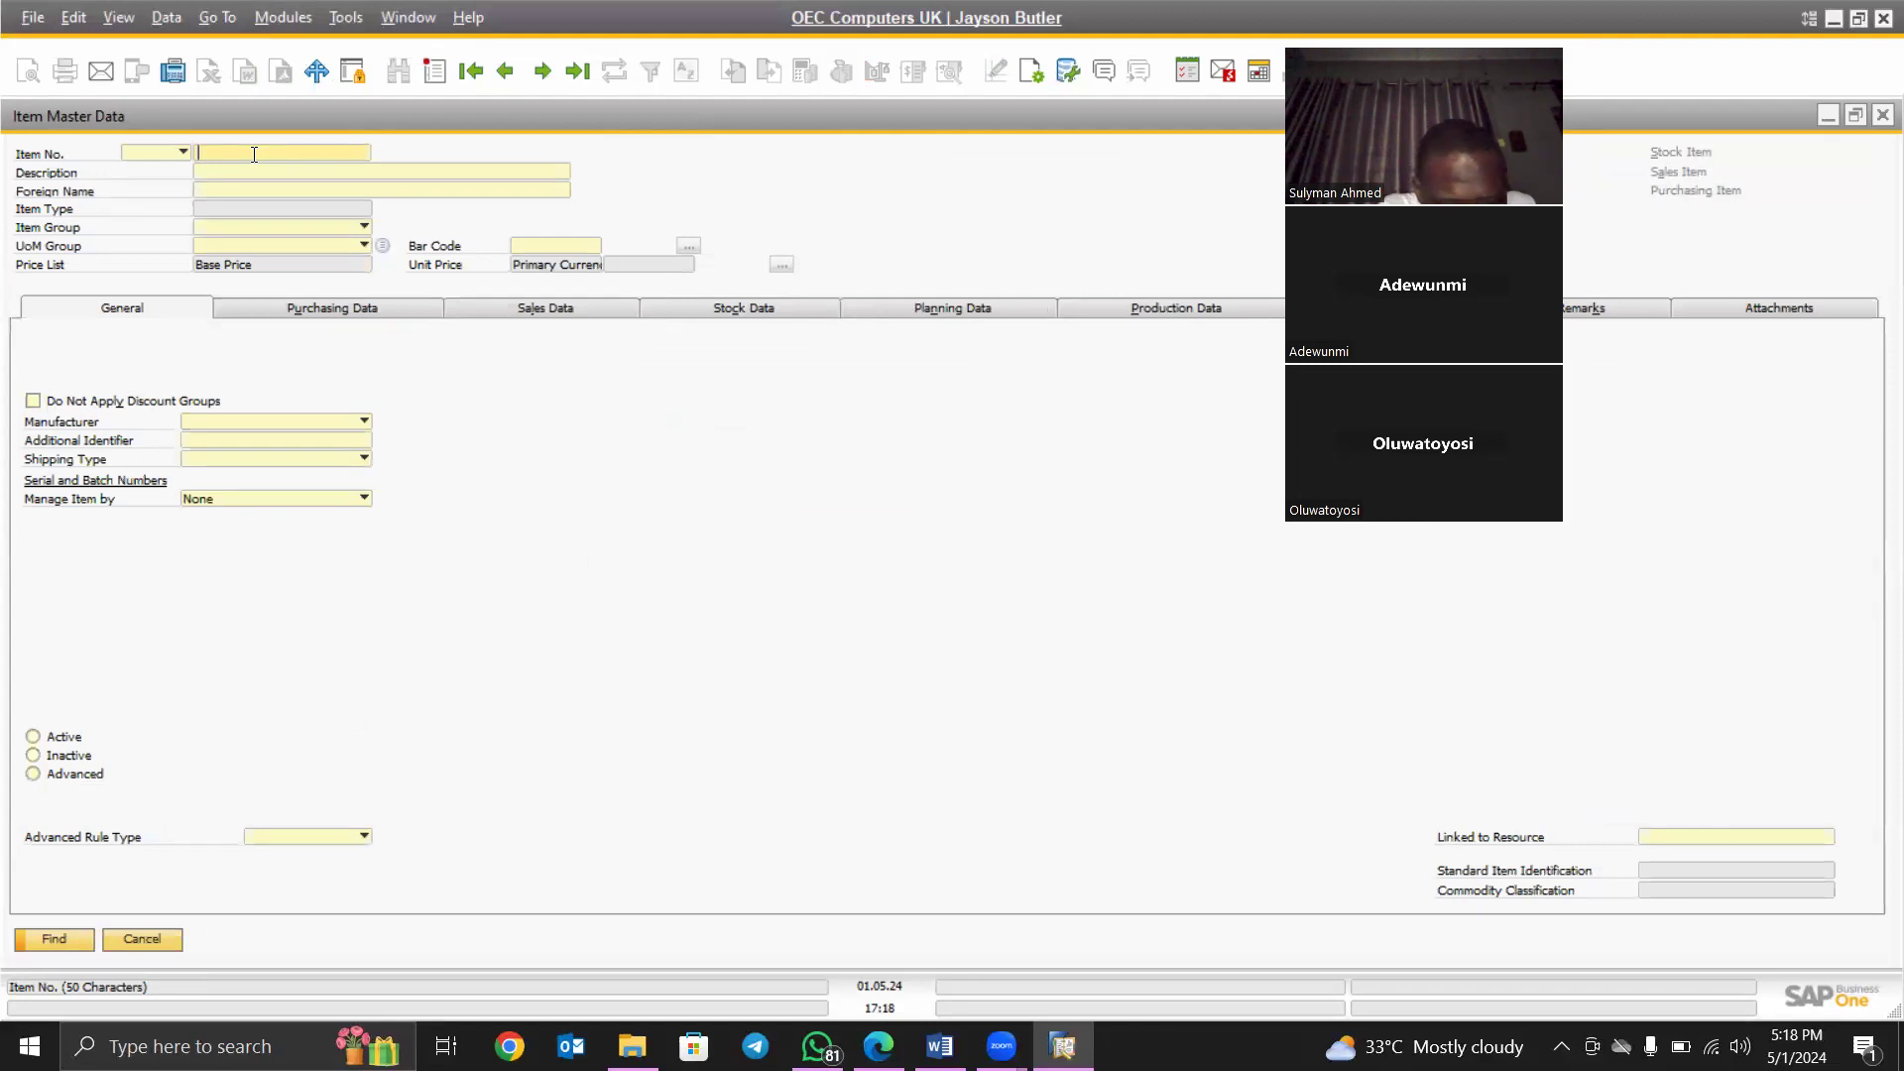
- Enter item number A0013 with Pencil as both description and foreign name
type("a0000")
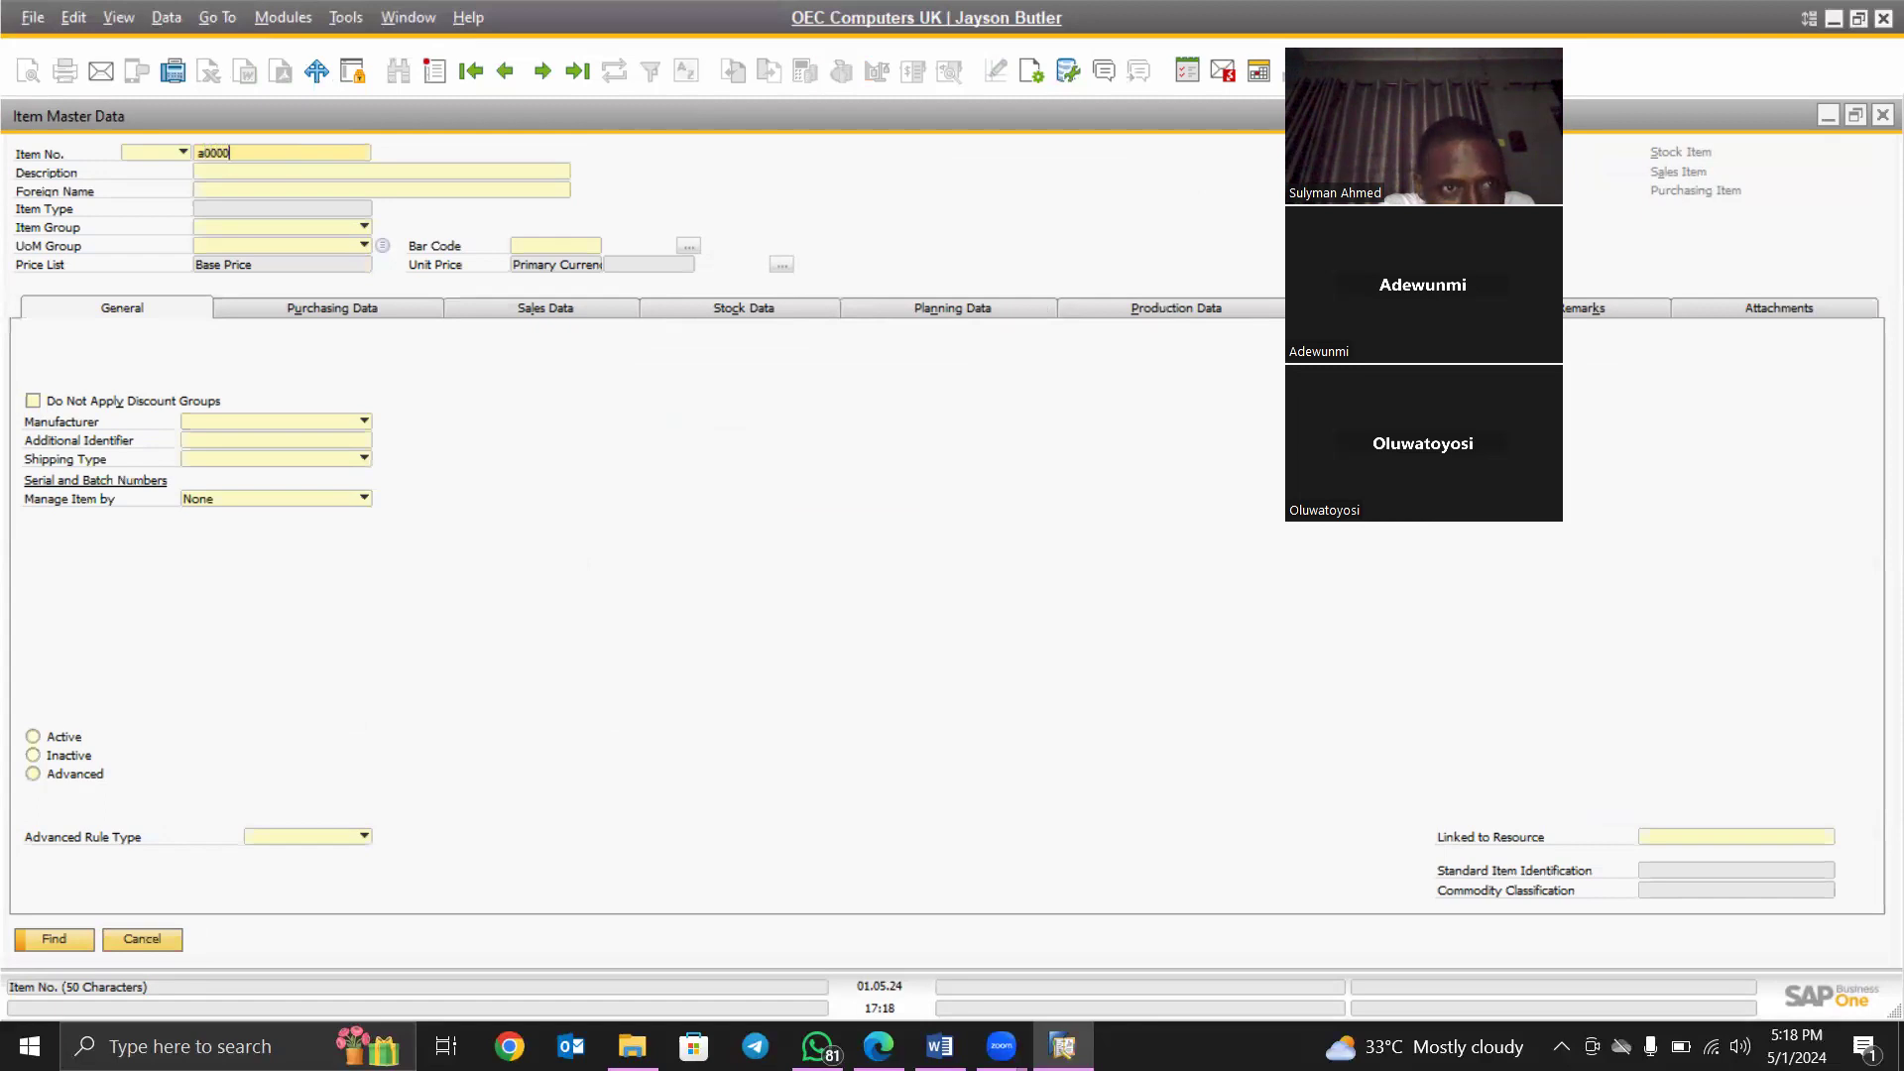
key("BackSpace")
key("BackSpace")
key("BackSpace")
key("BackSpace")
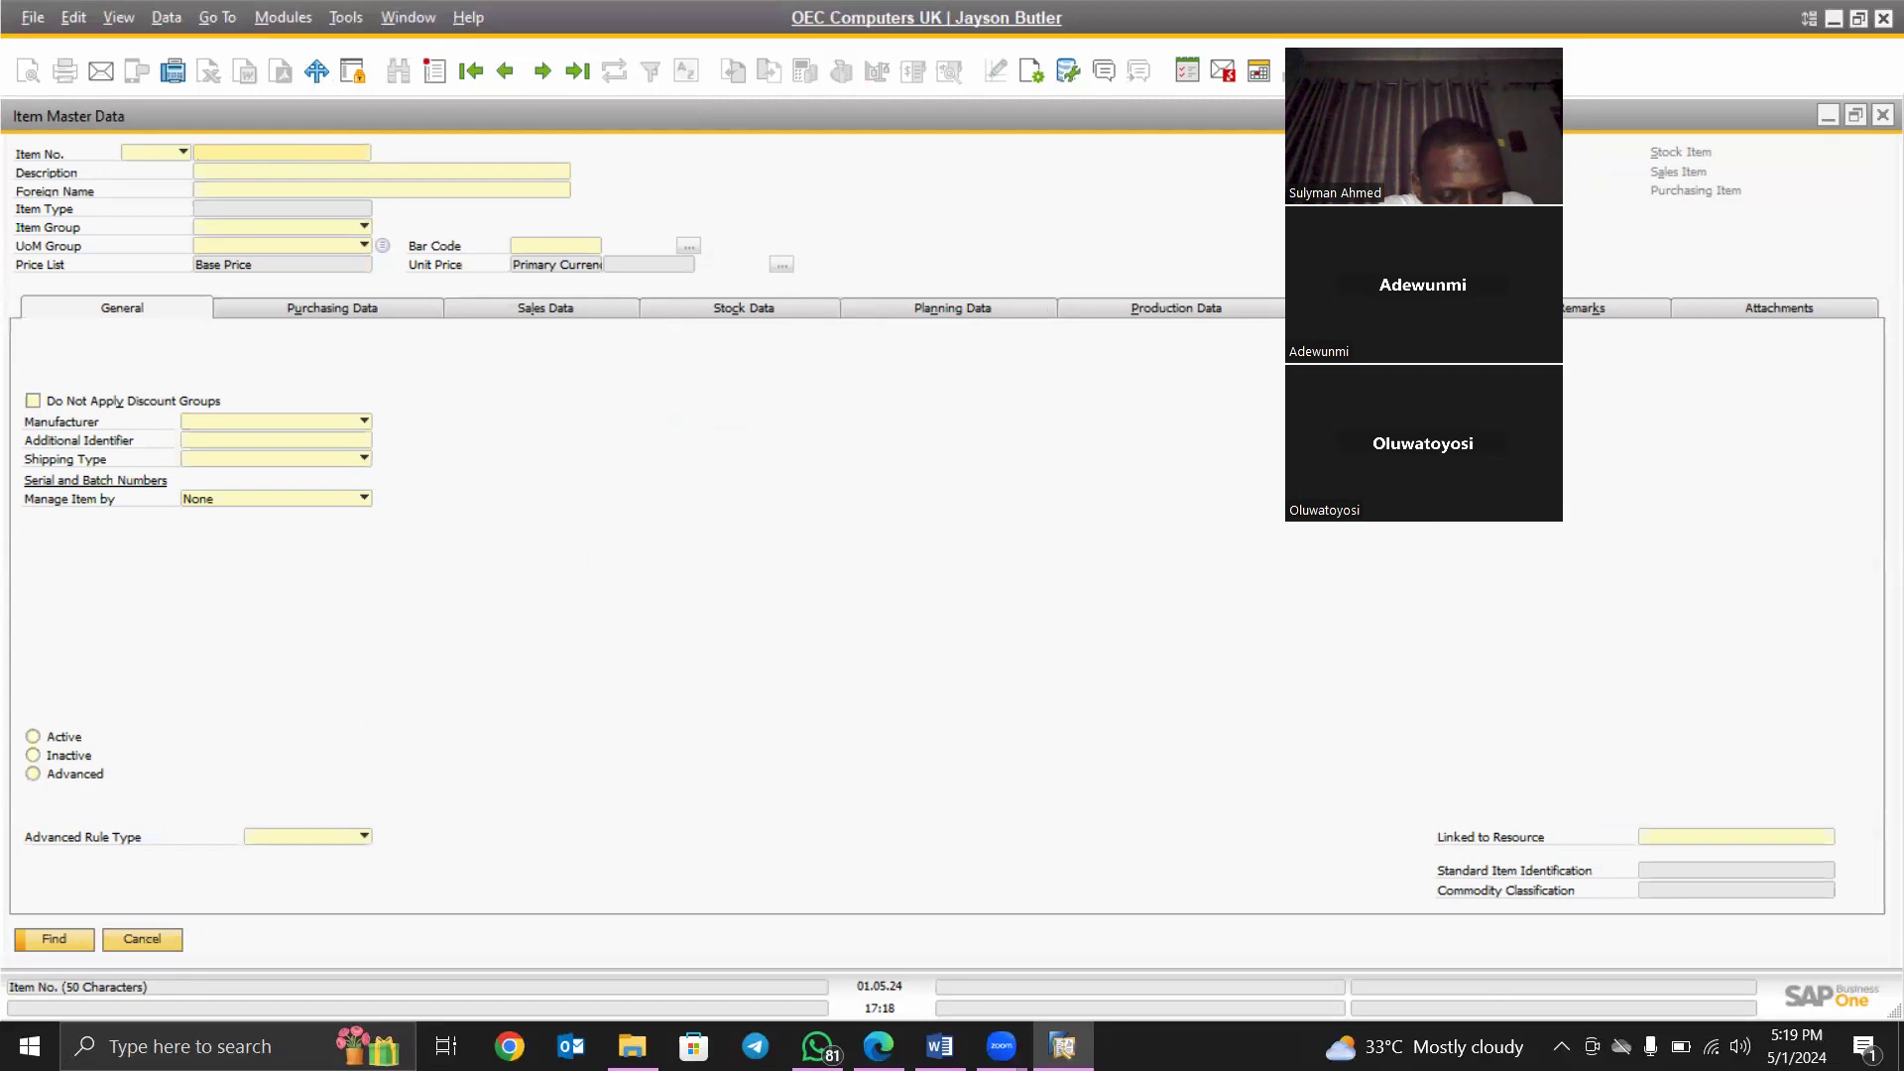
type("A0013")
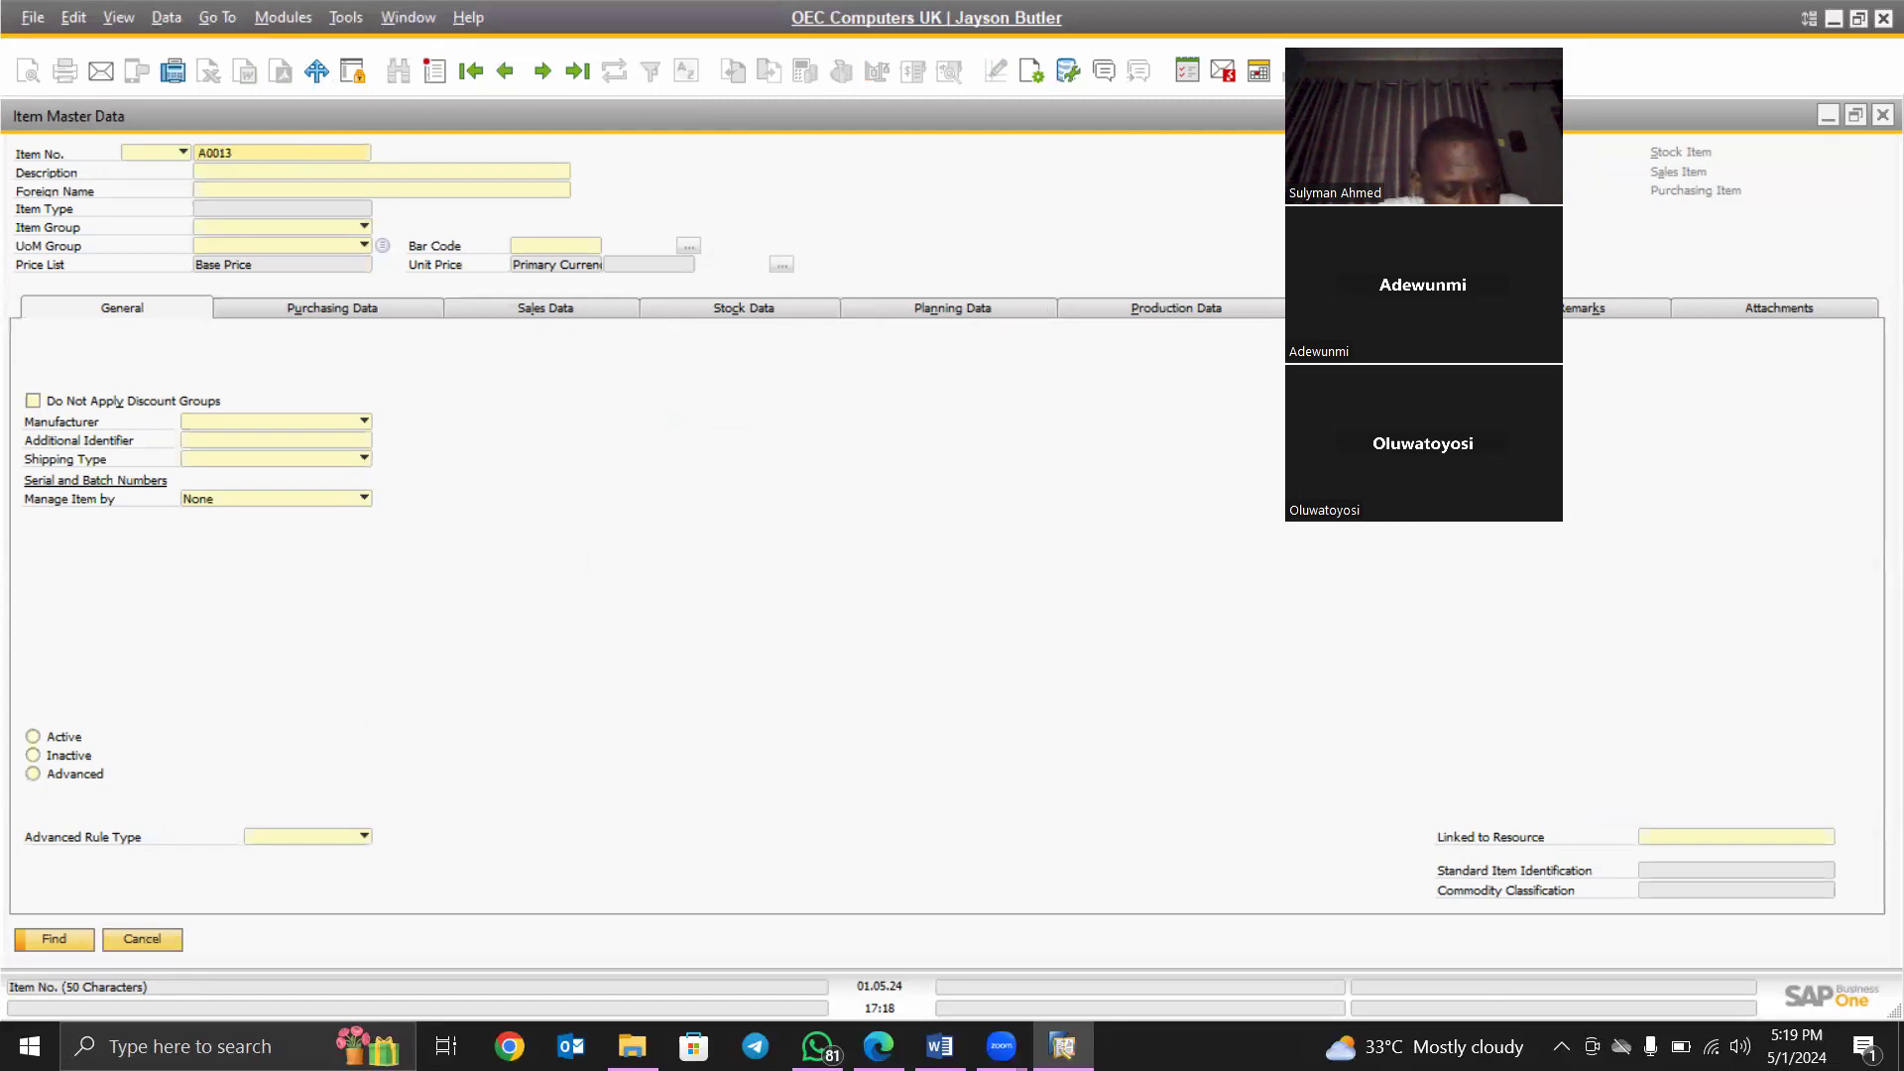
key("Tab")
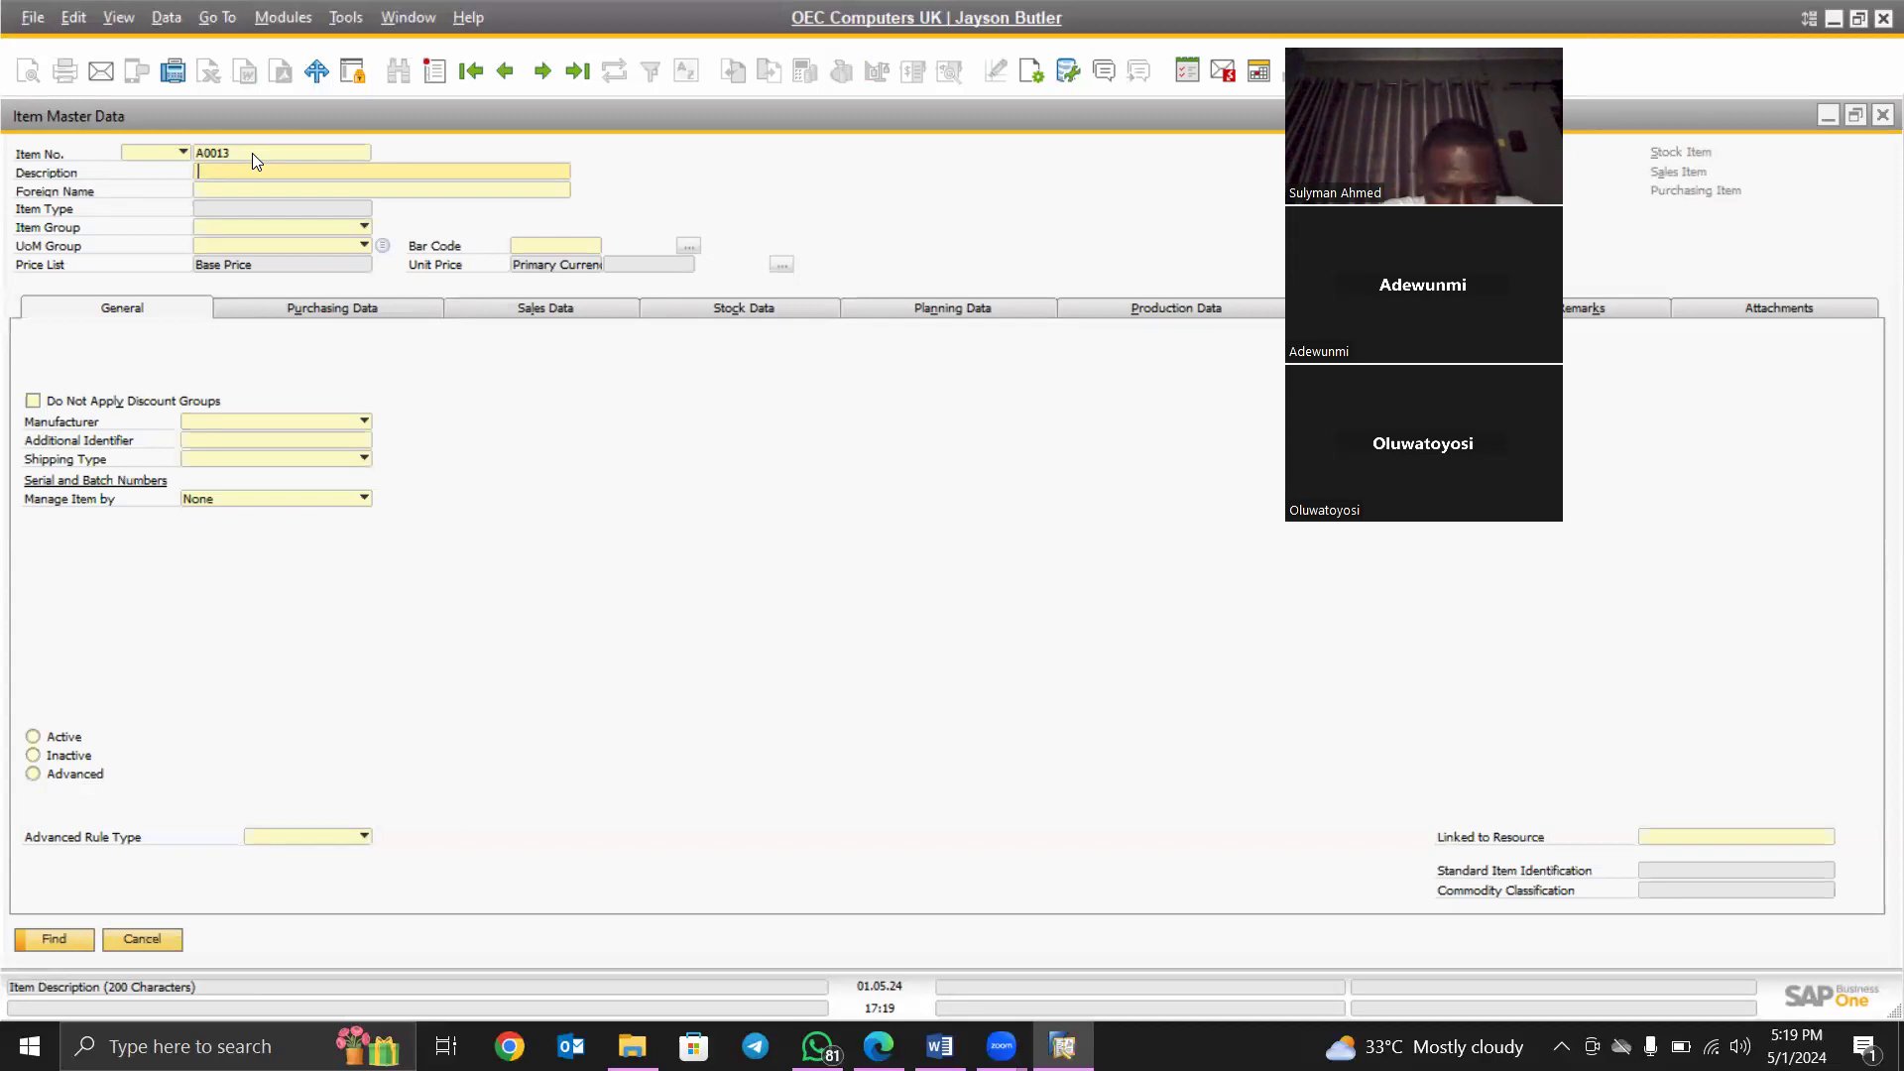
type("Pencil")
left_click(309, 194)
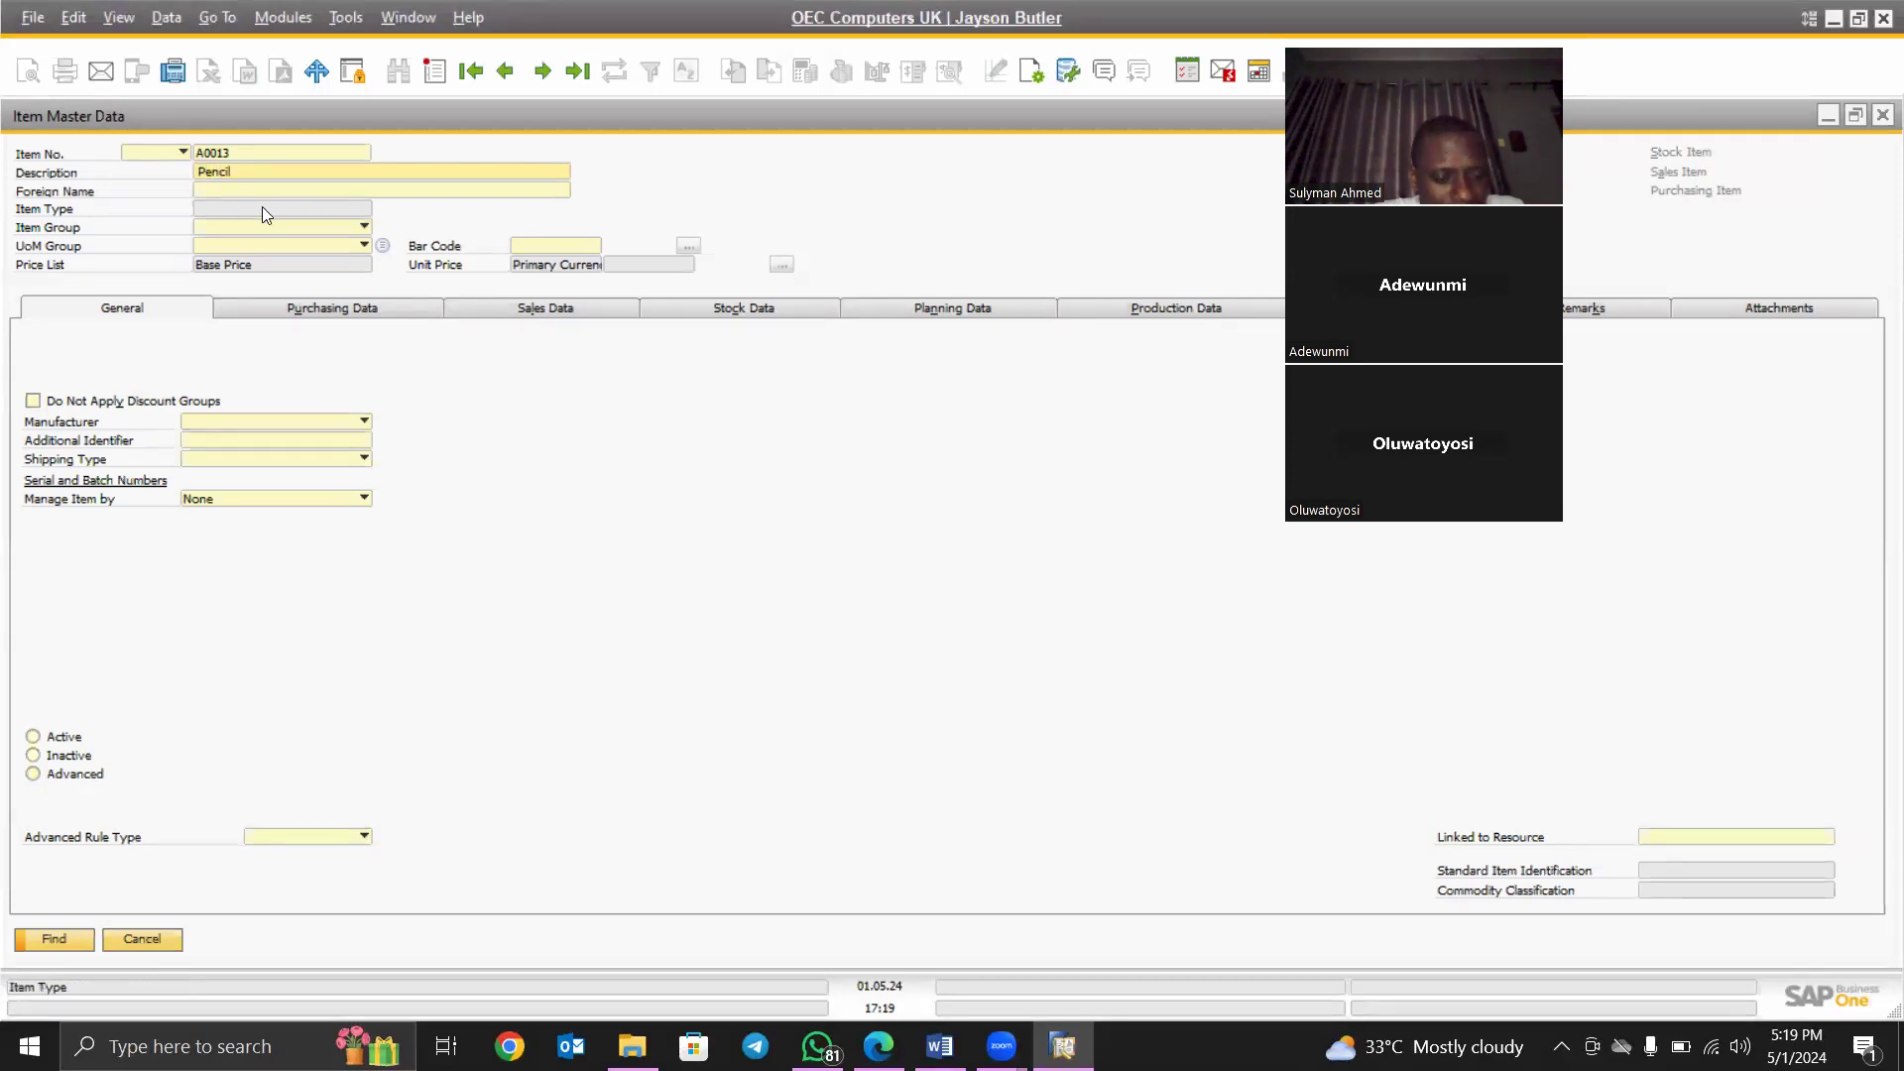
double_click(192, 170)
key("ctrl+c")
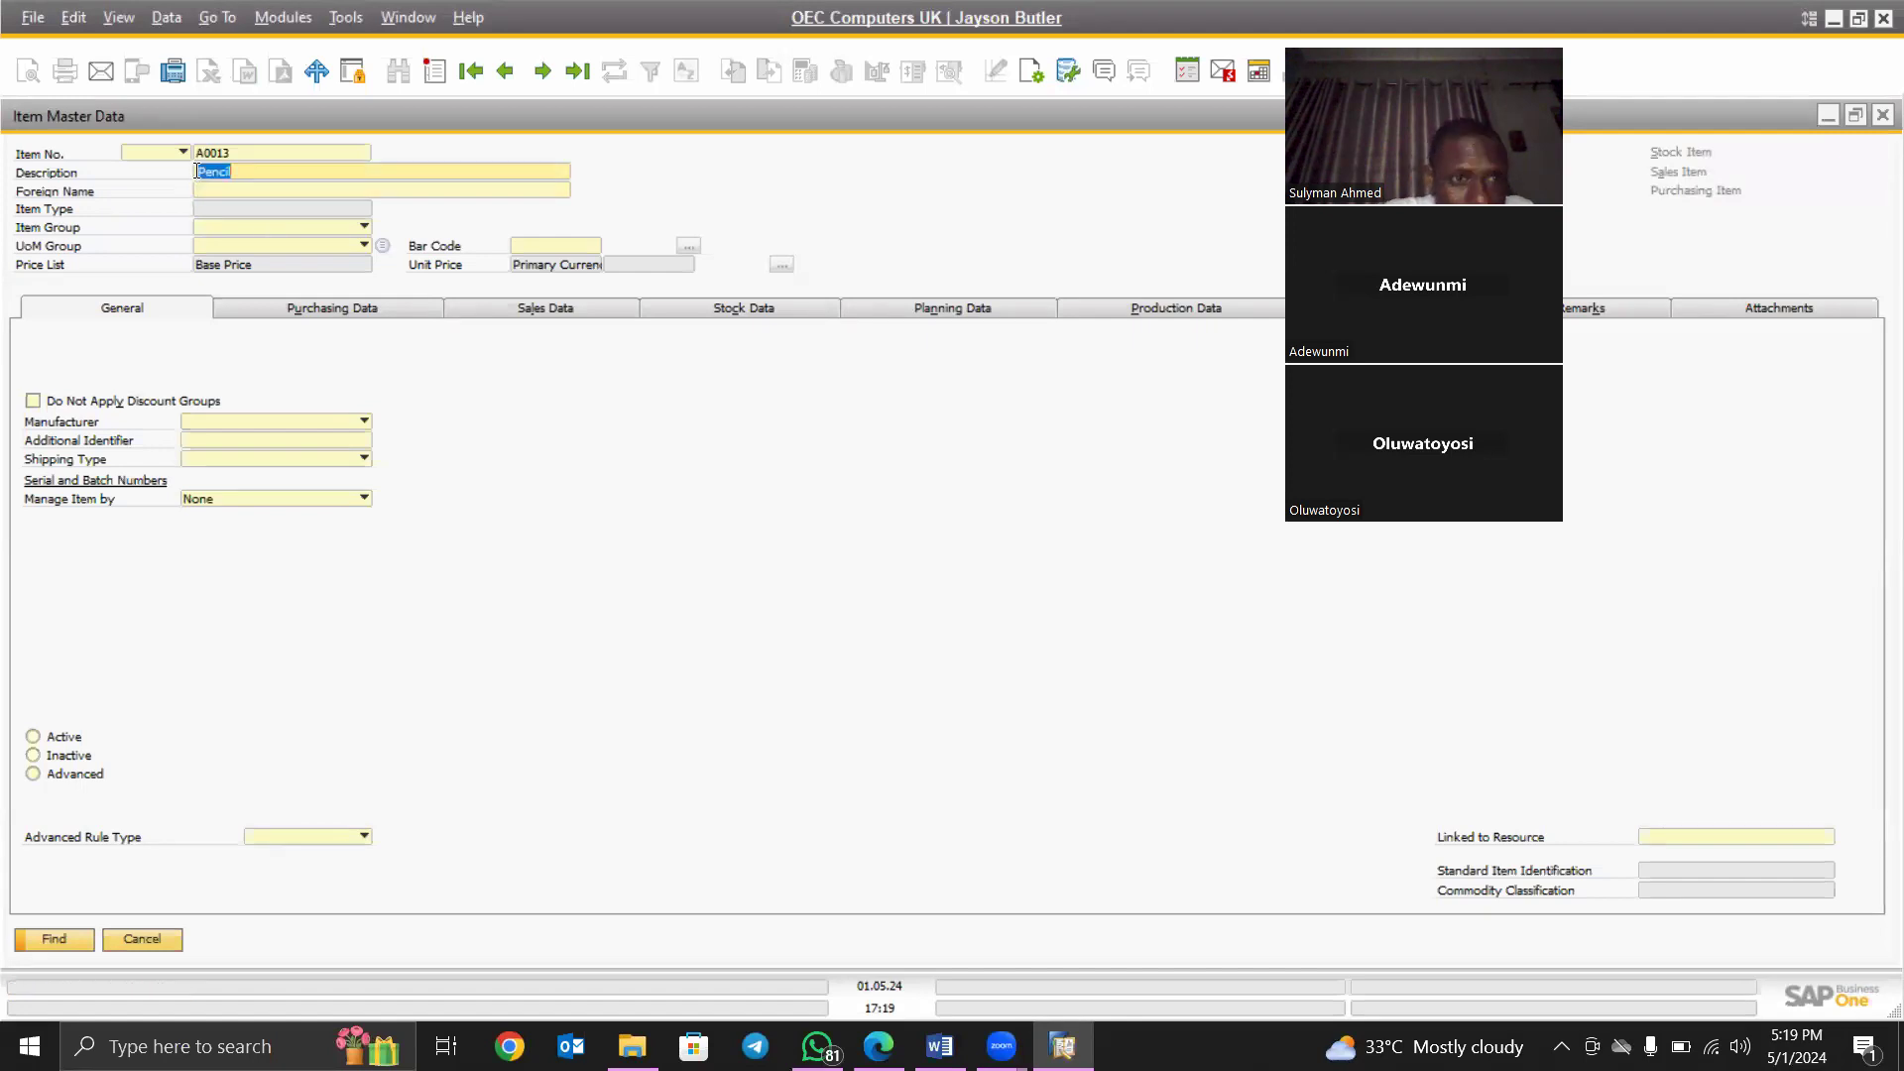
left_click(240, 188)
key("ctrl+v")
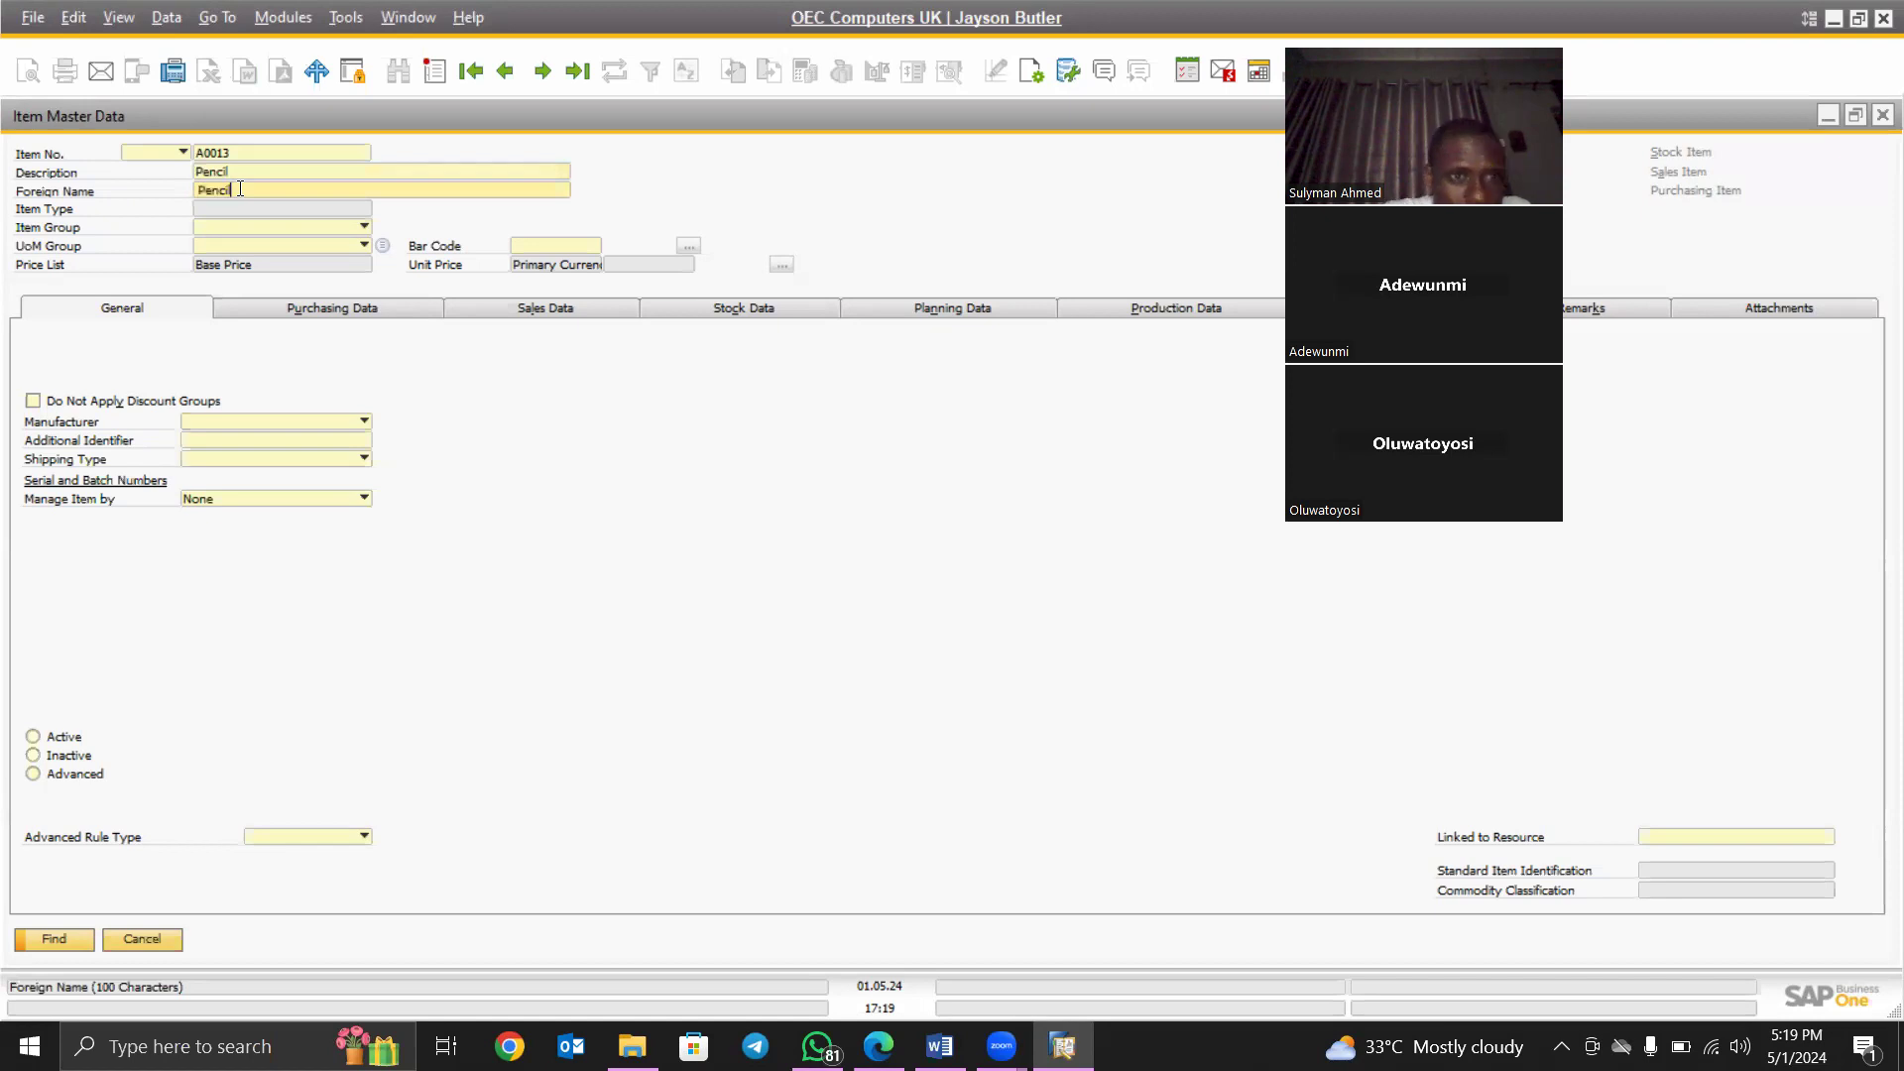
left_click(288, 228)
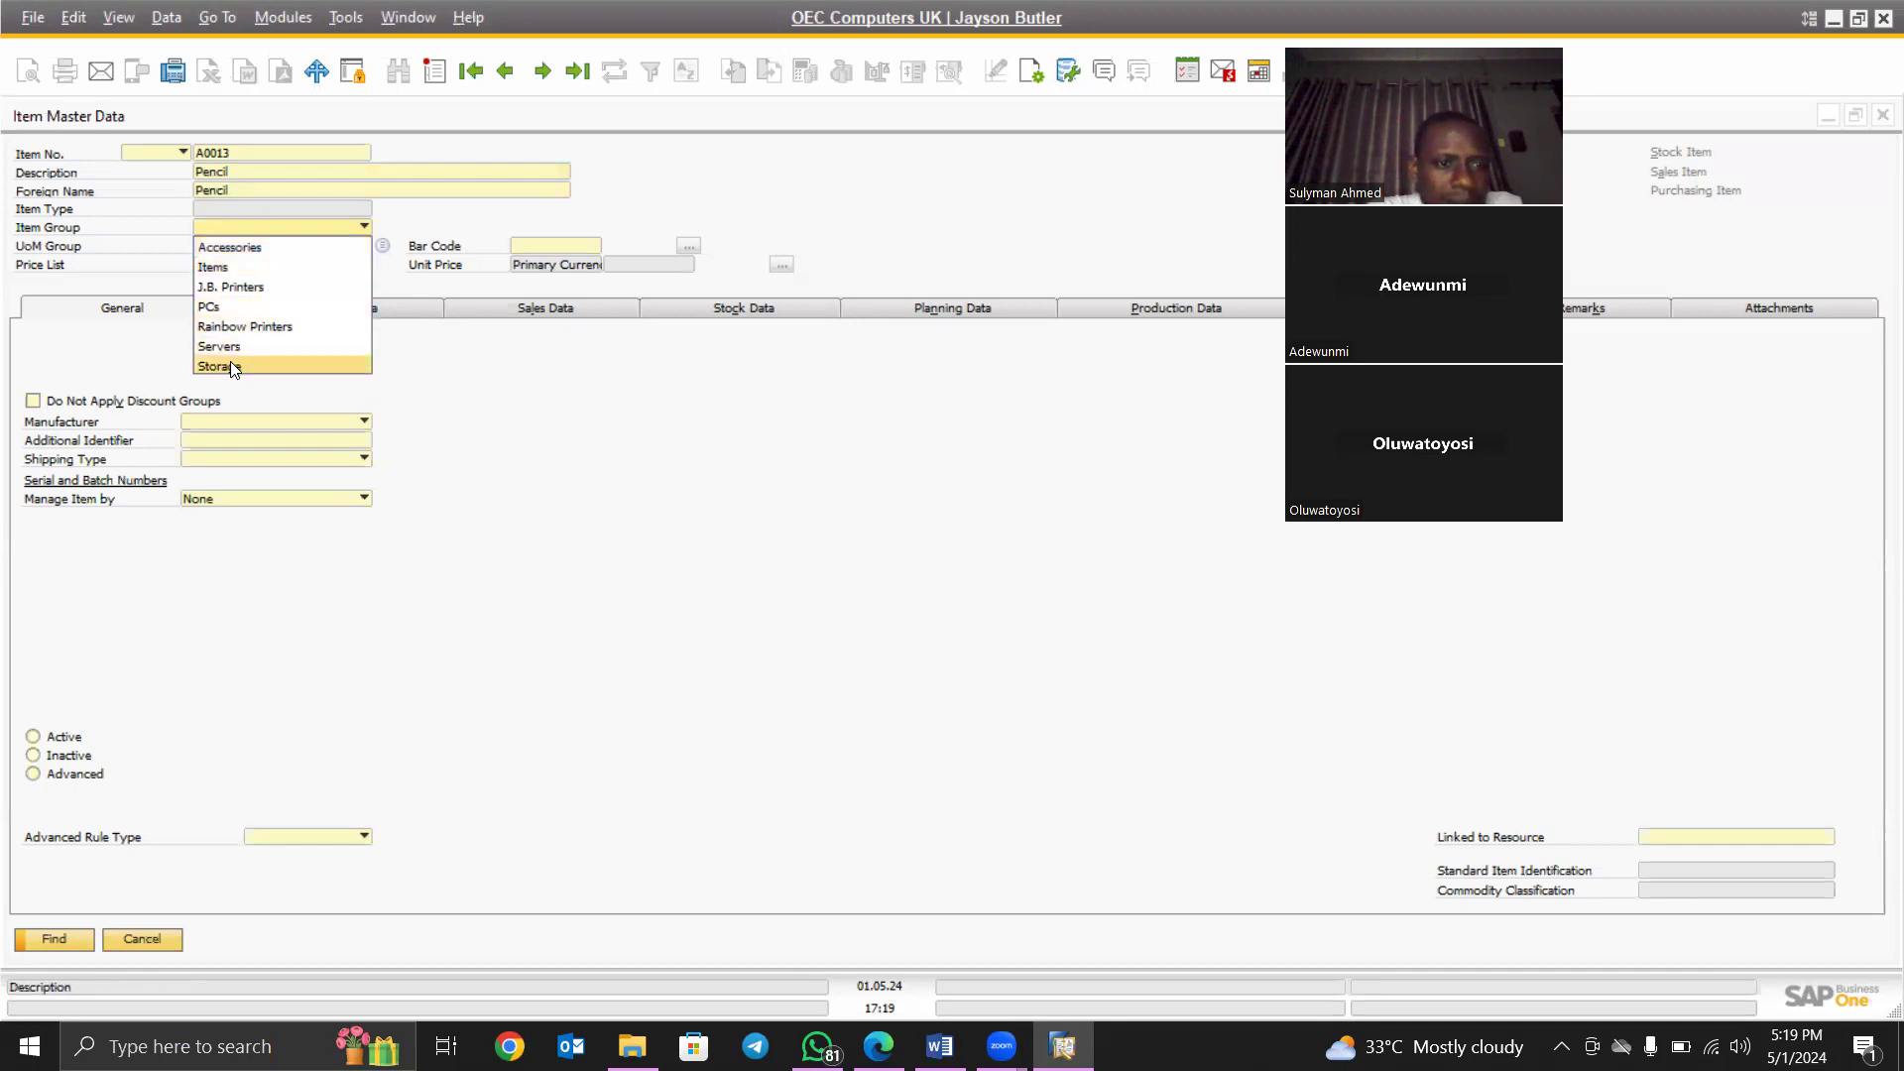
- Set Item Group to Accessories and UoM Group to Manual, then switch the form to Add mode
left_click(244, 246)
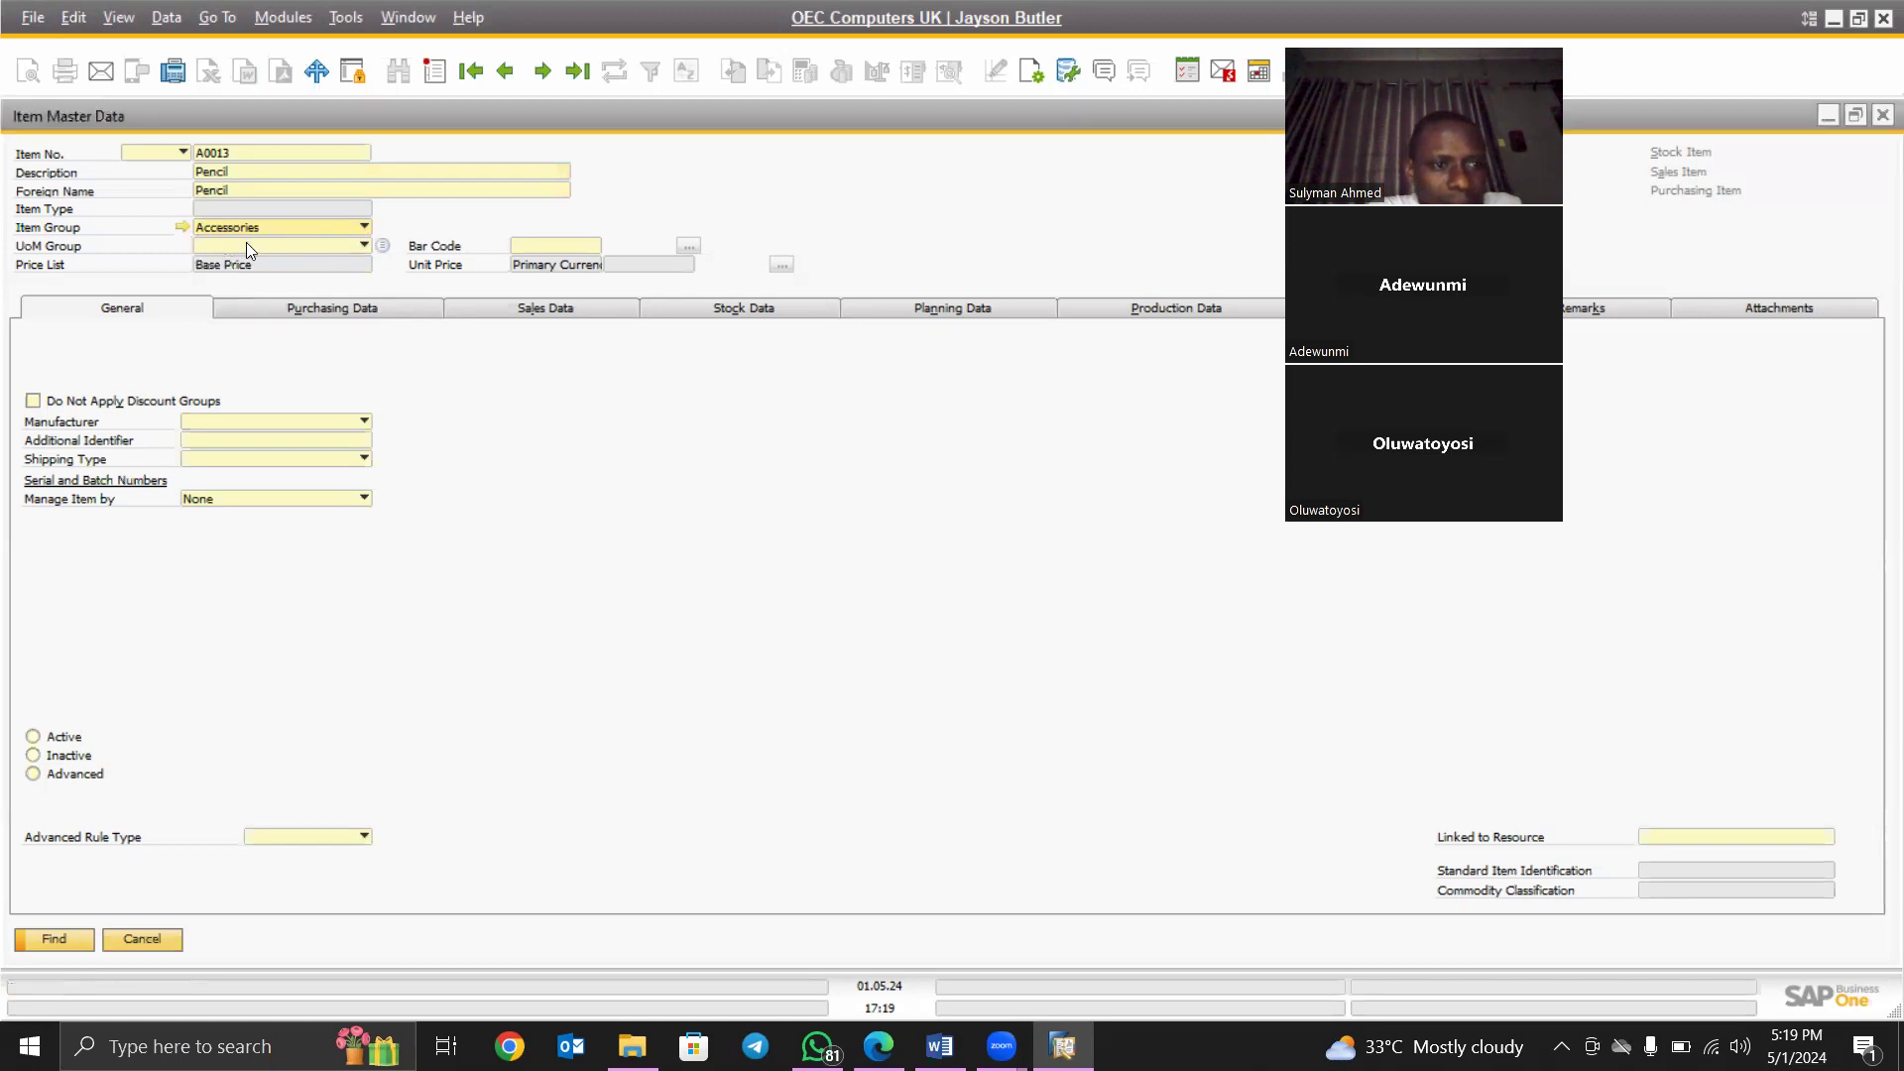
left_click(328, 244)
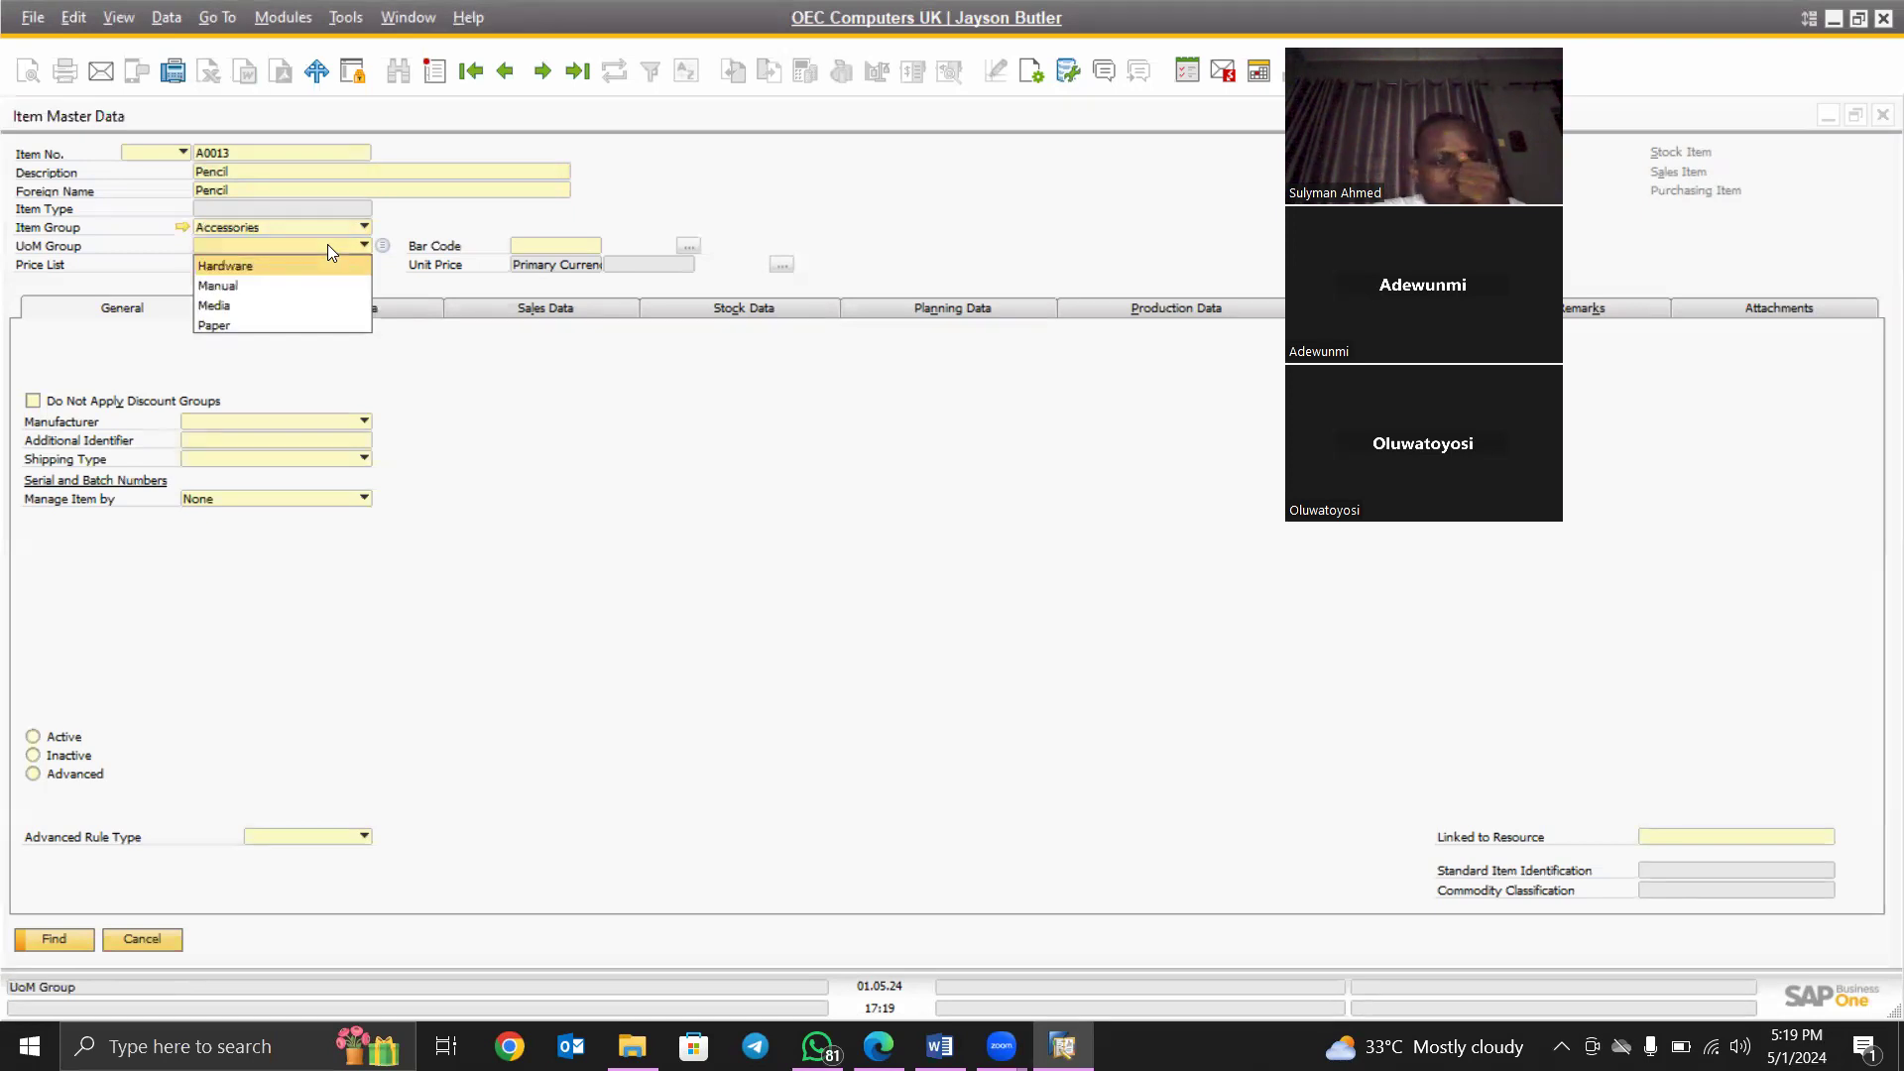
left_click(246, 288)
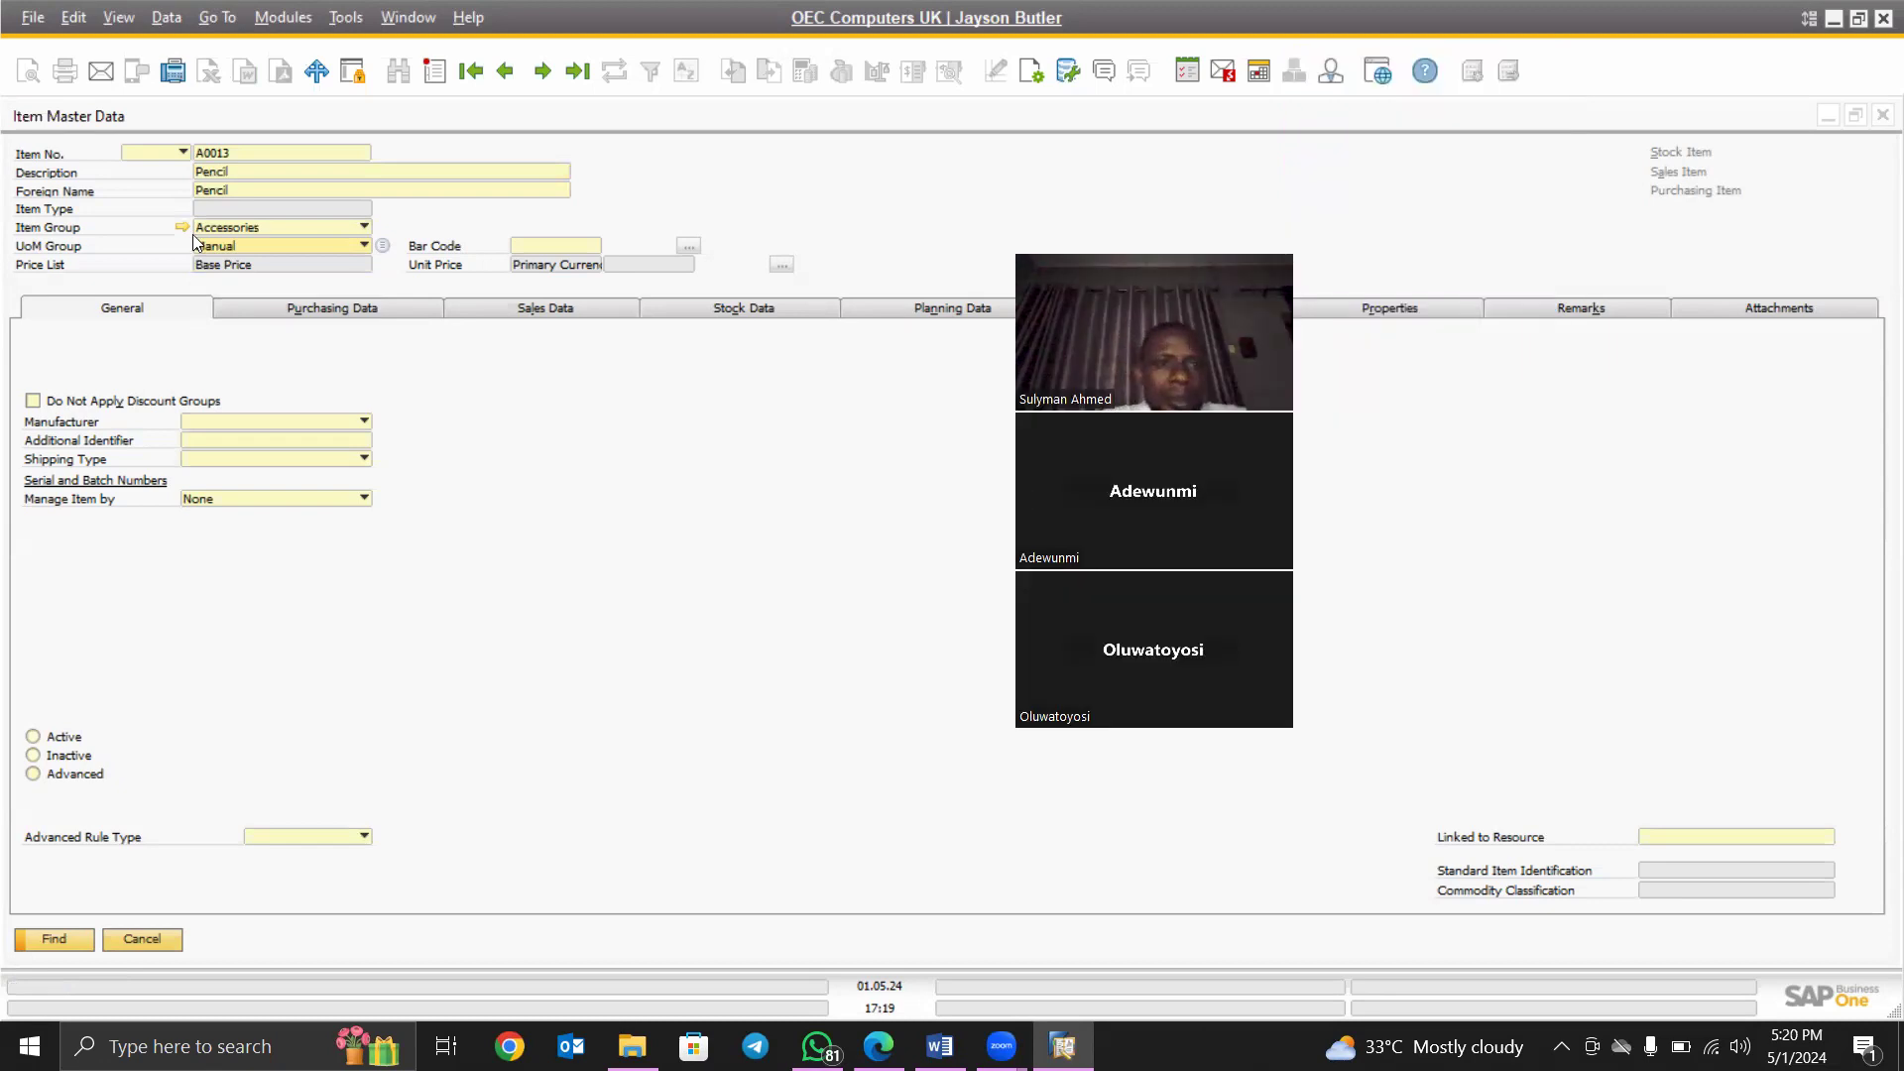
left_click(437, 70)
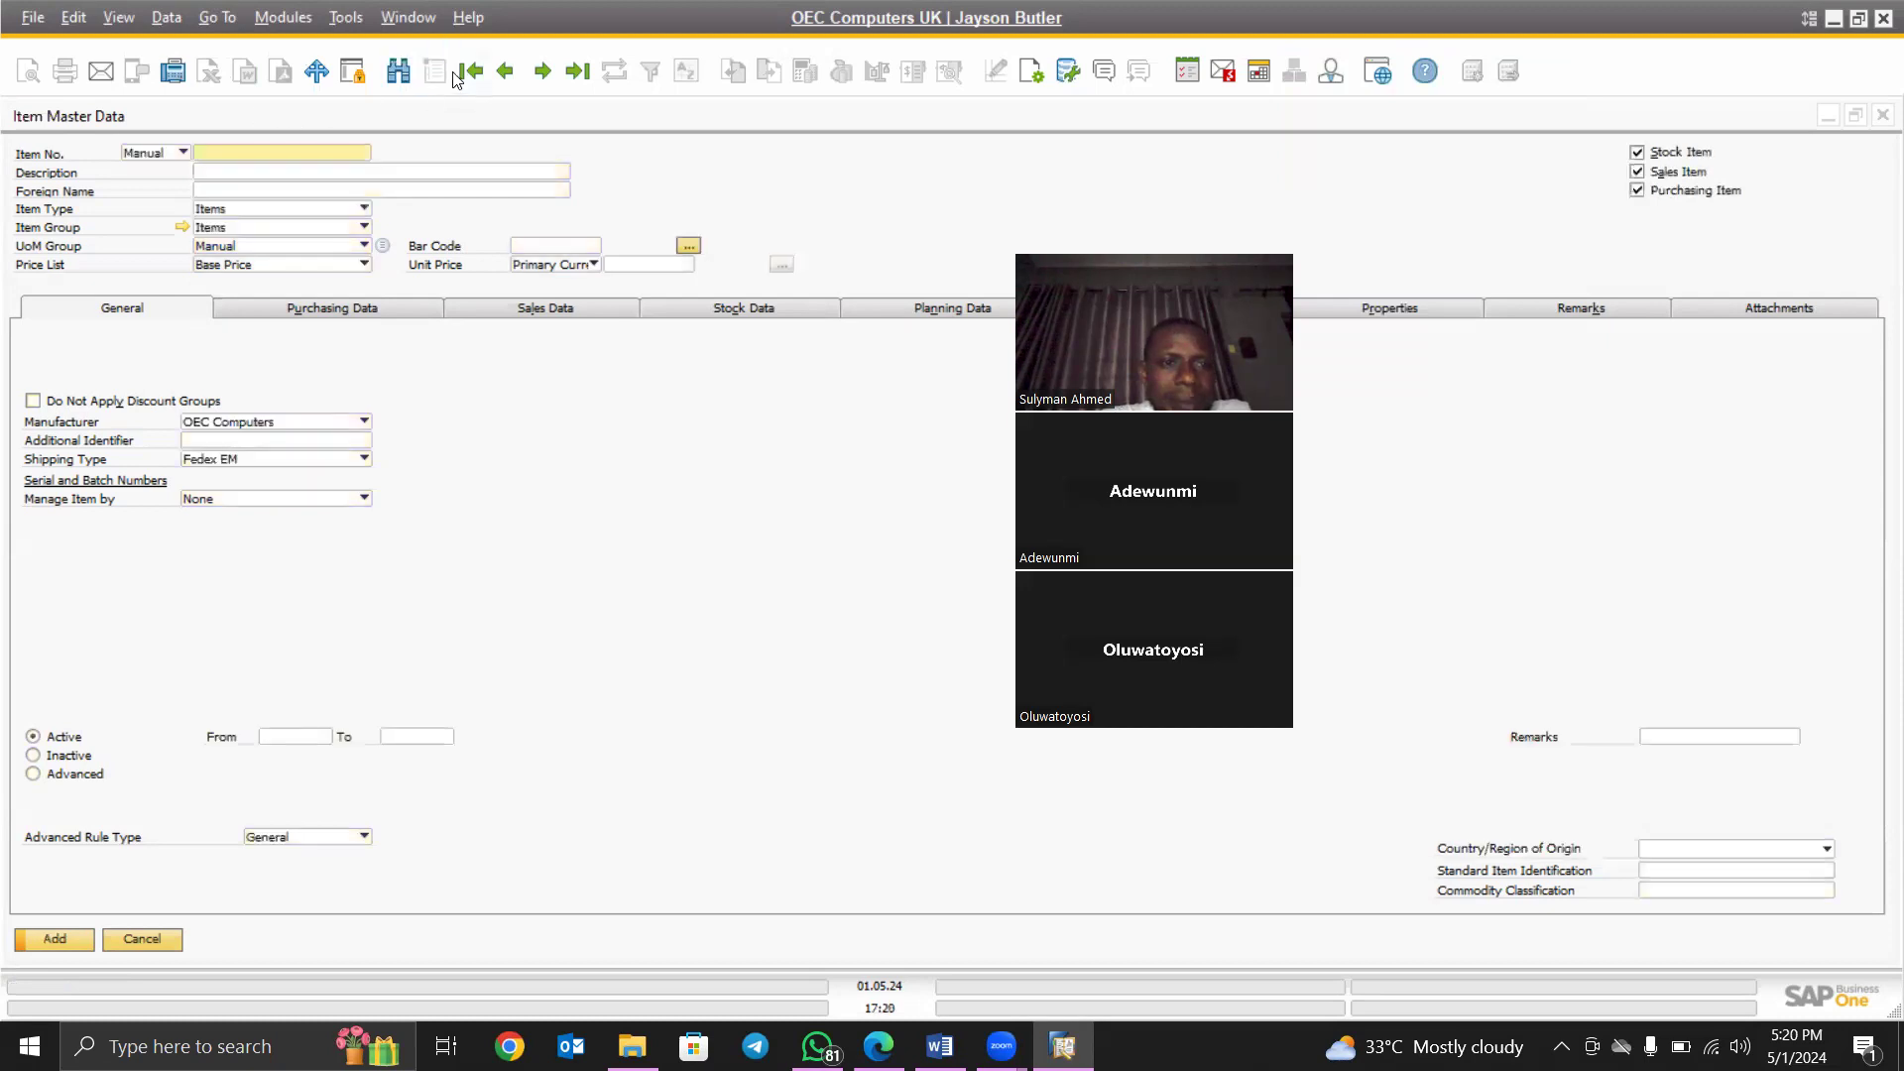
left_click(399, 71)
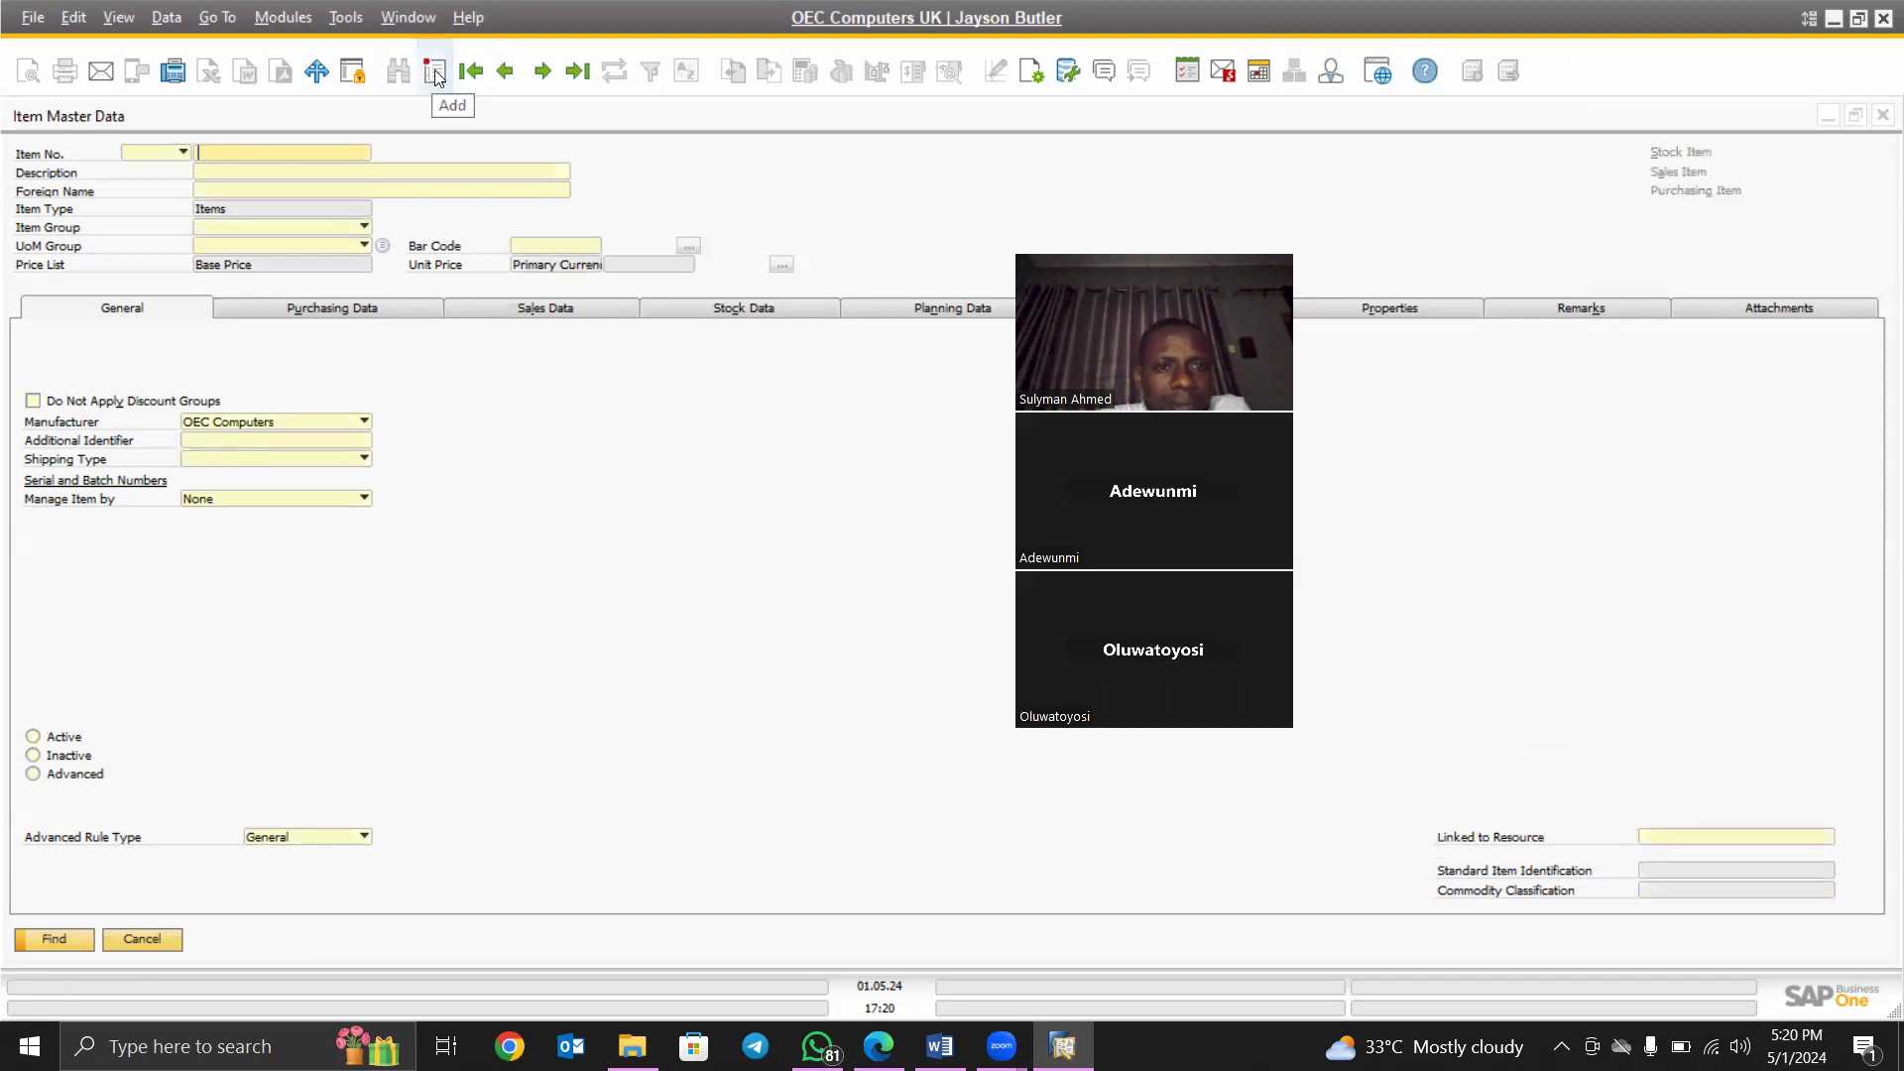
left_click(436, 75)
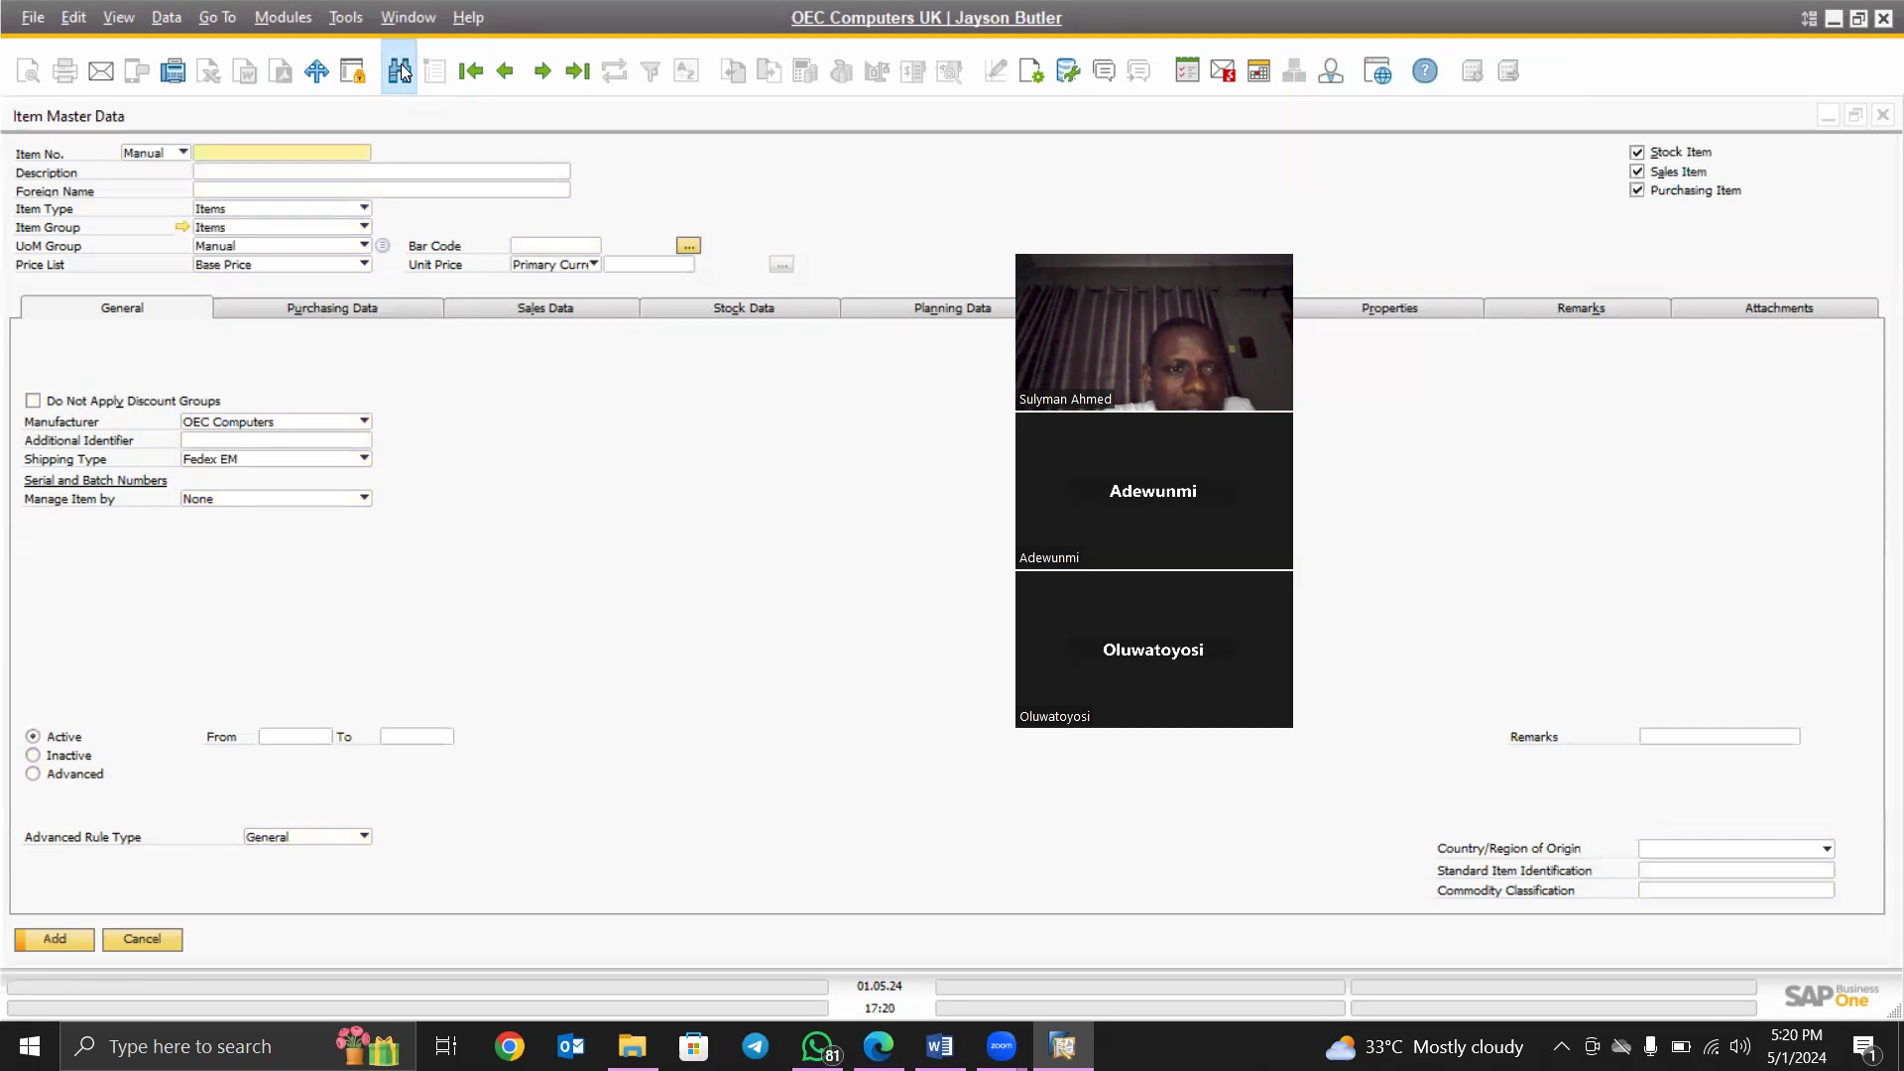
left_click(402, 72)
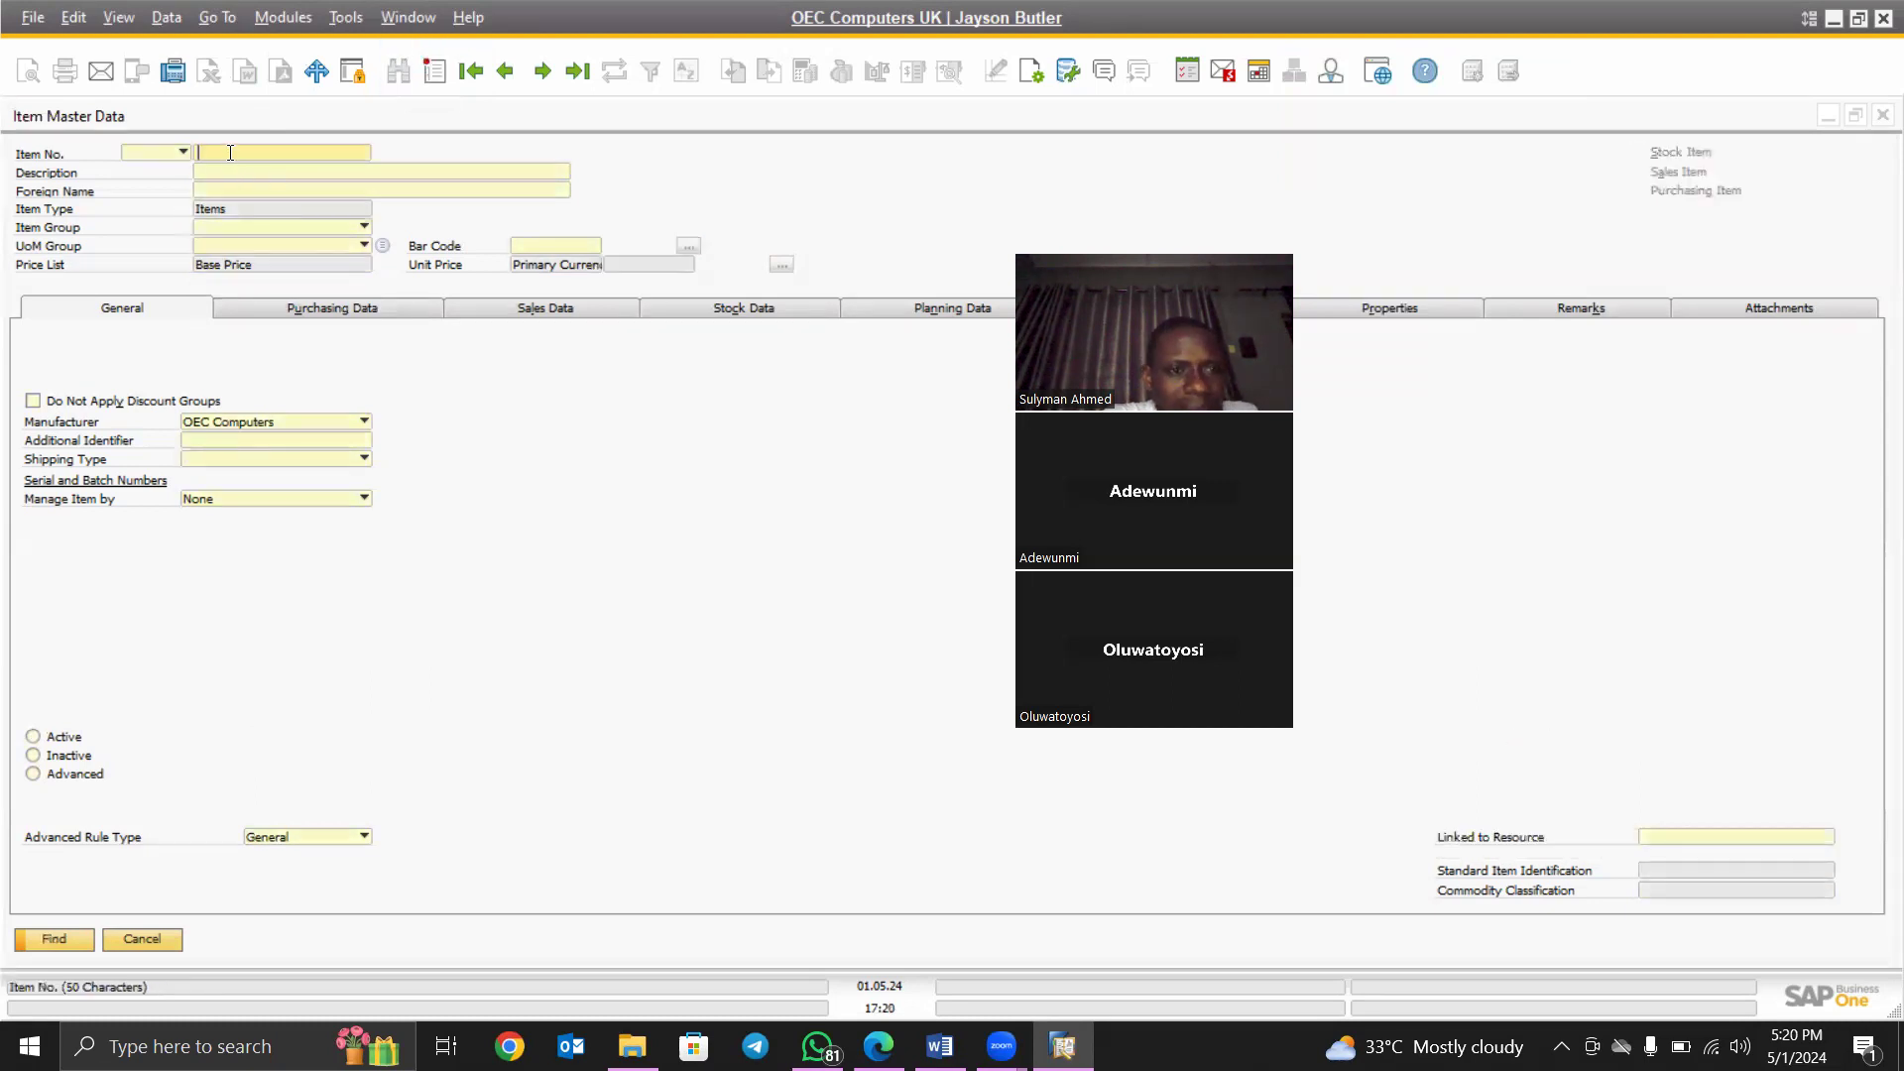
left_click(435, 71)
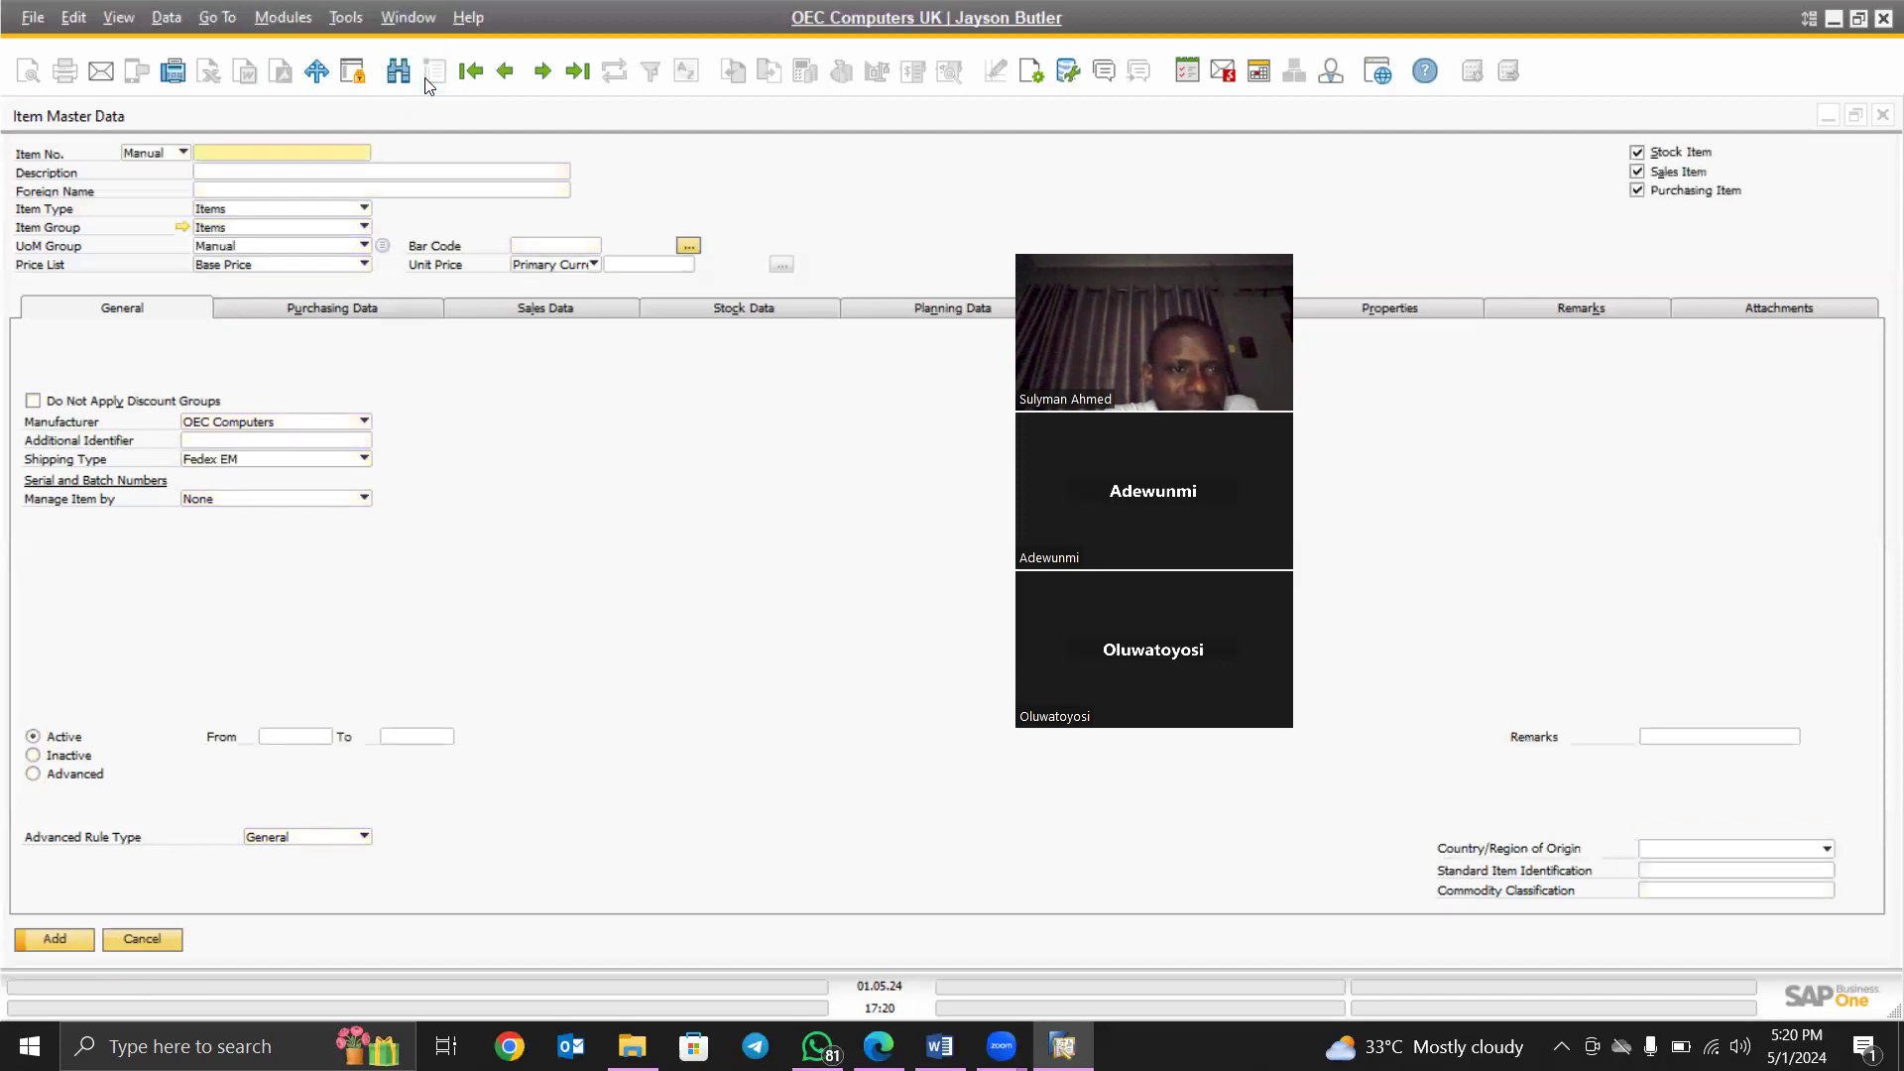
- Enter item number A00013 in the new item record
left_click(246, 151)
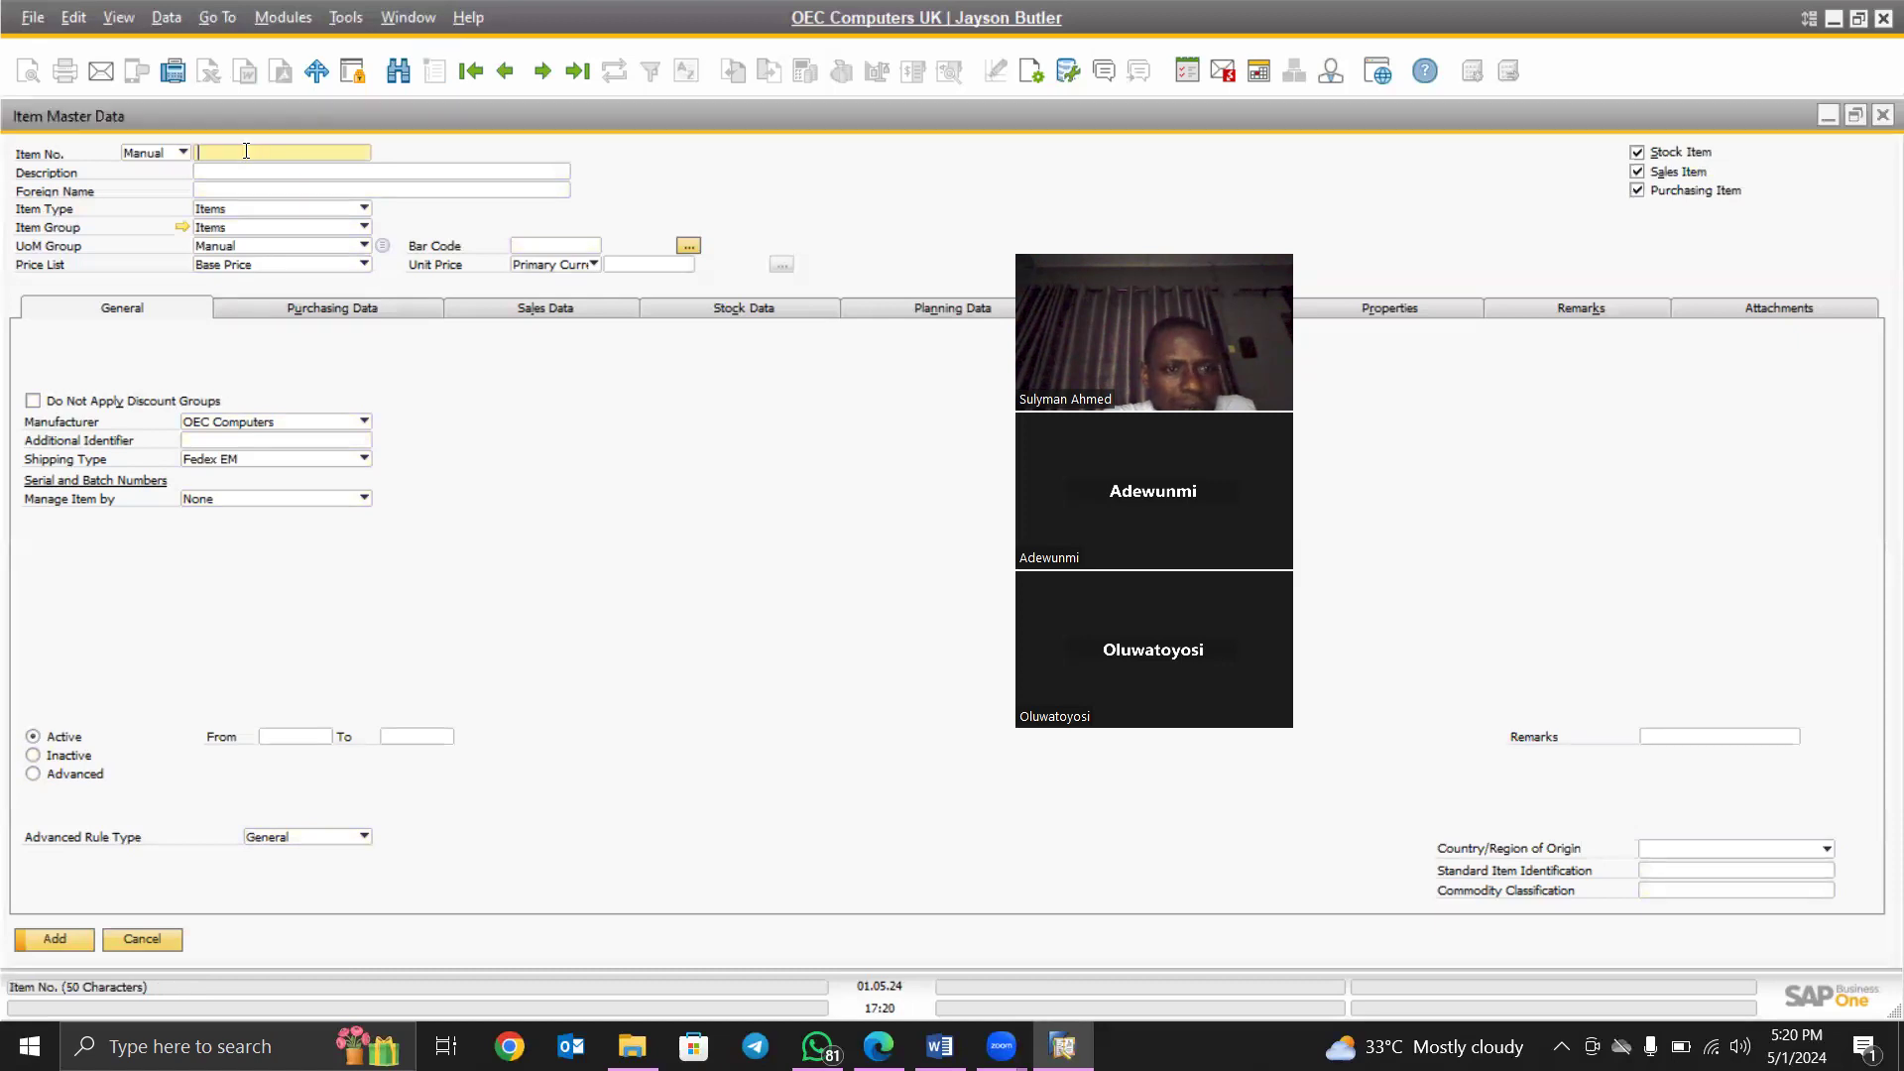
type("A")
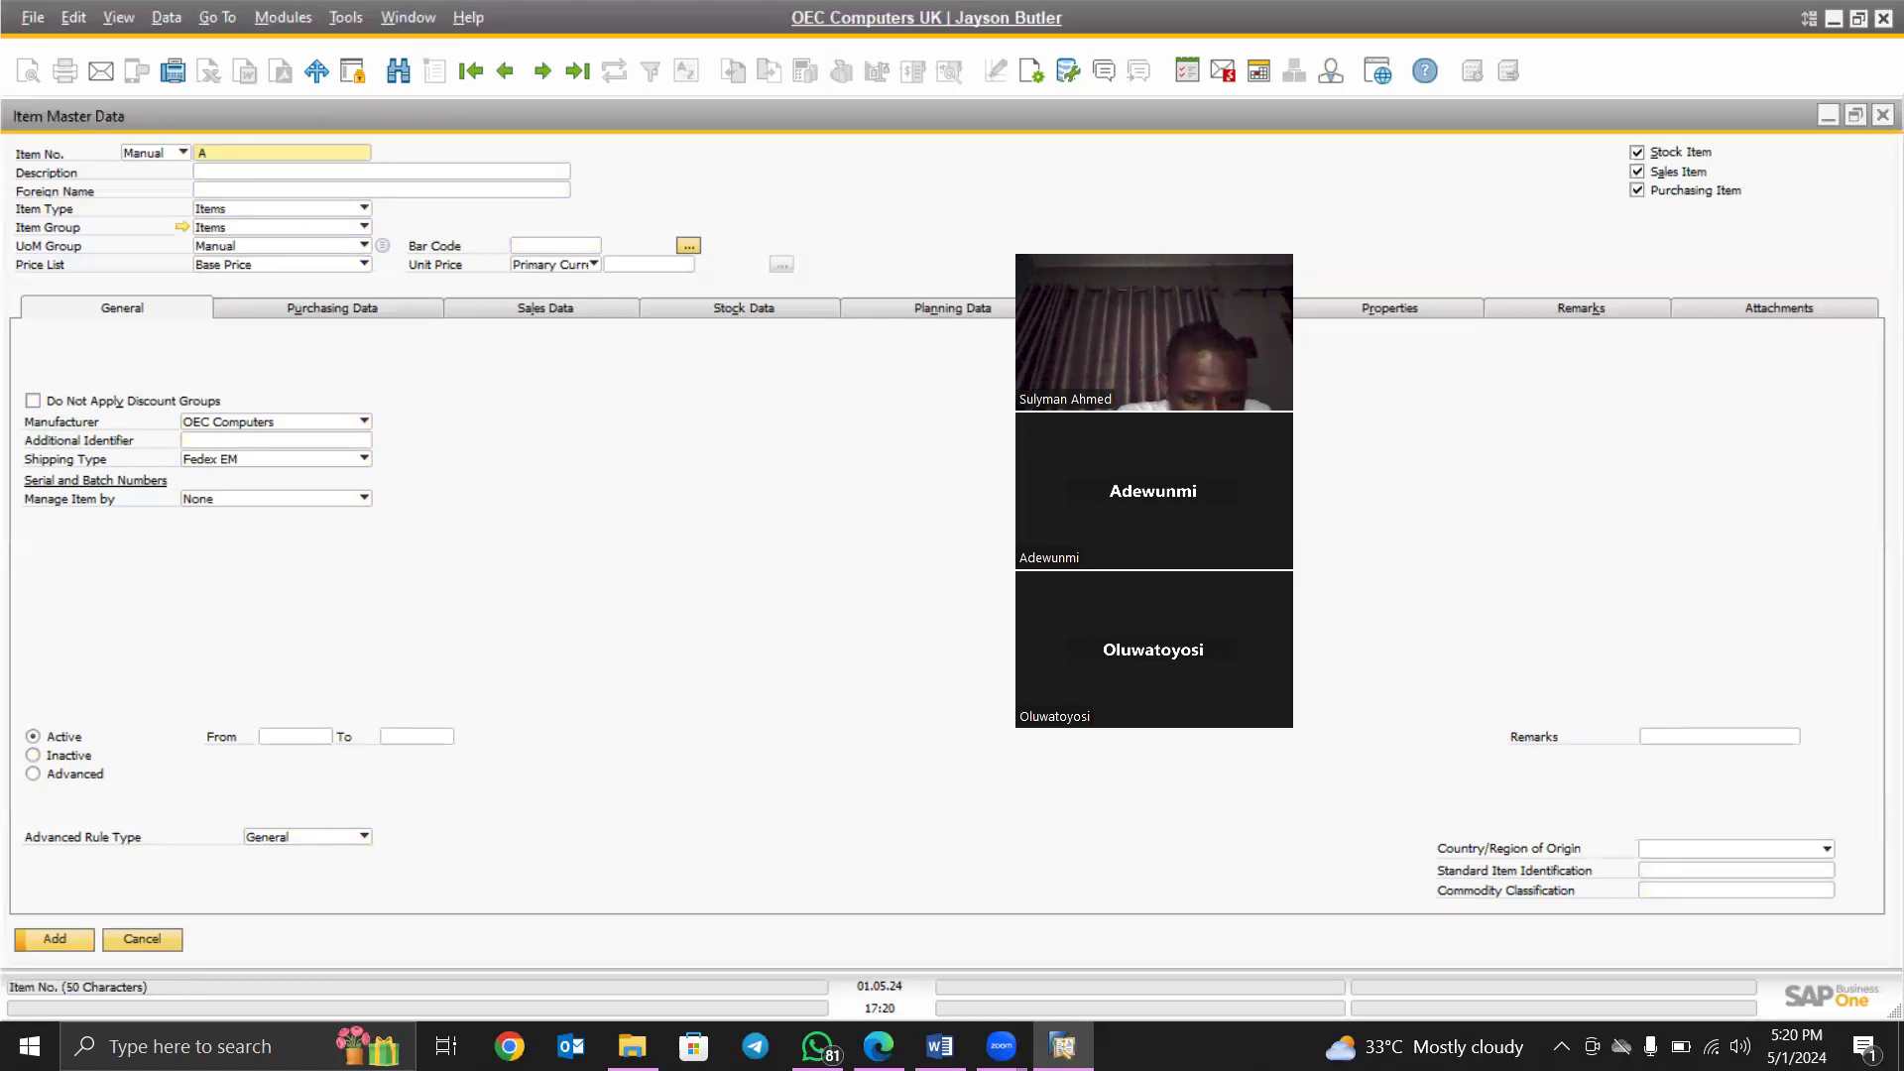
type("00013")
key("Tab")
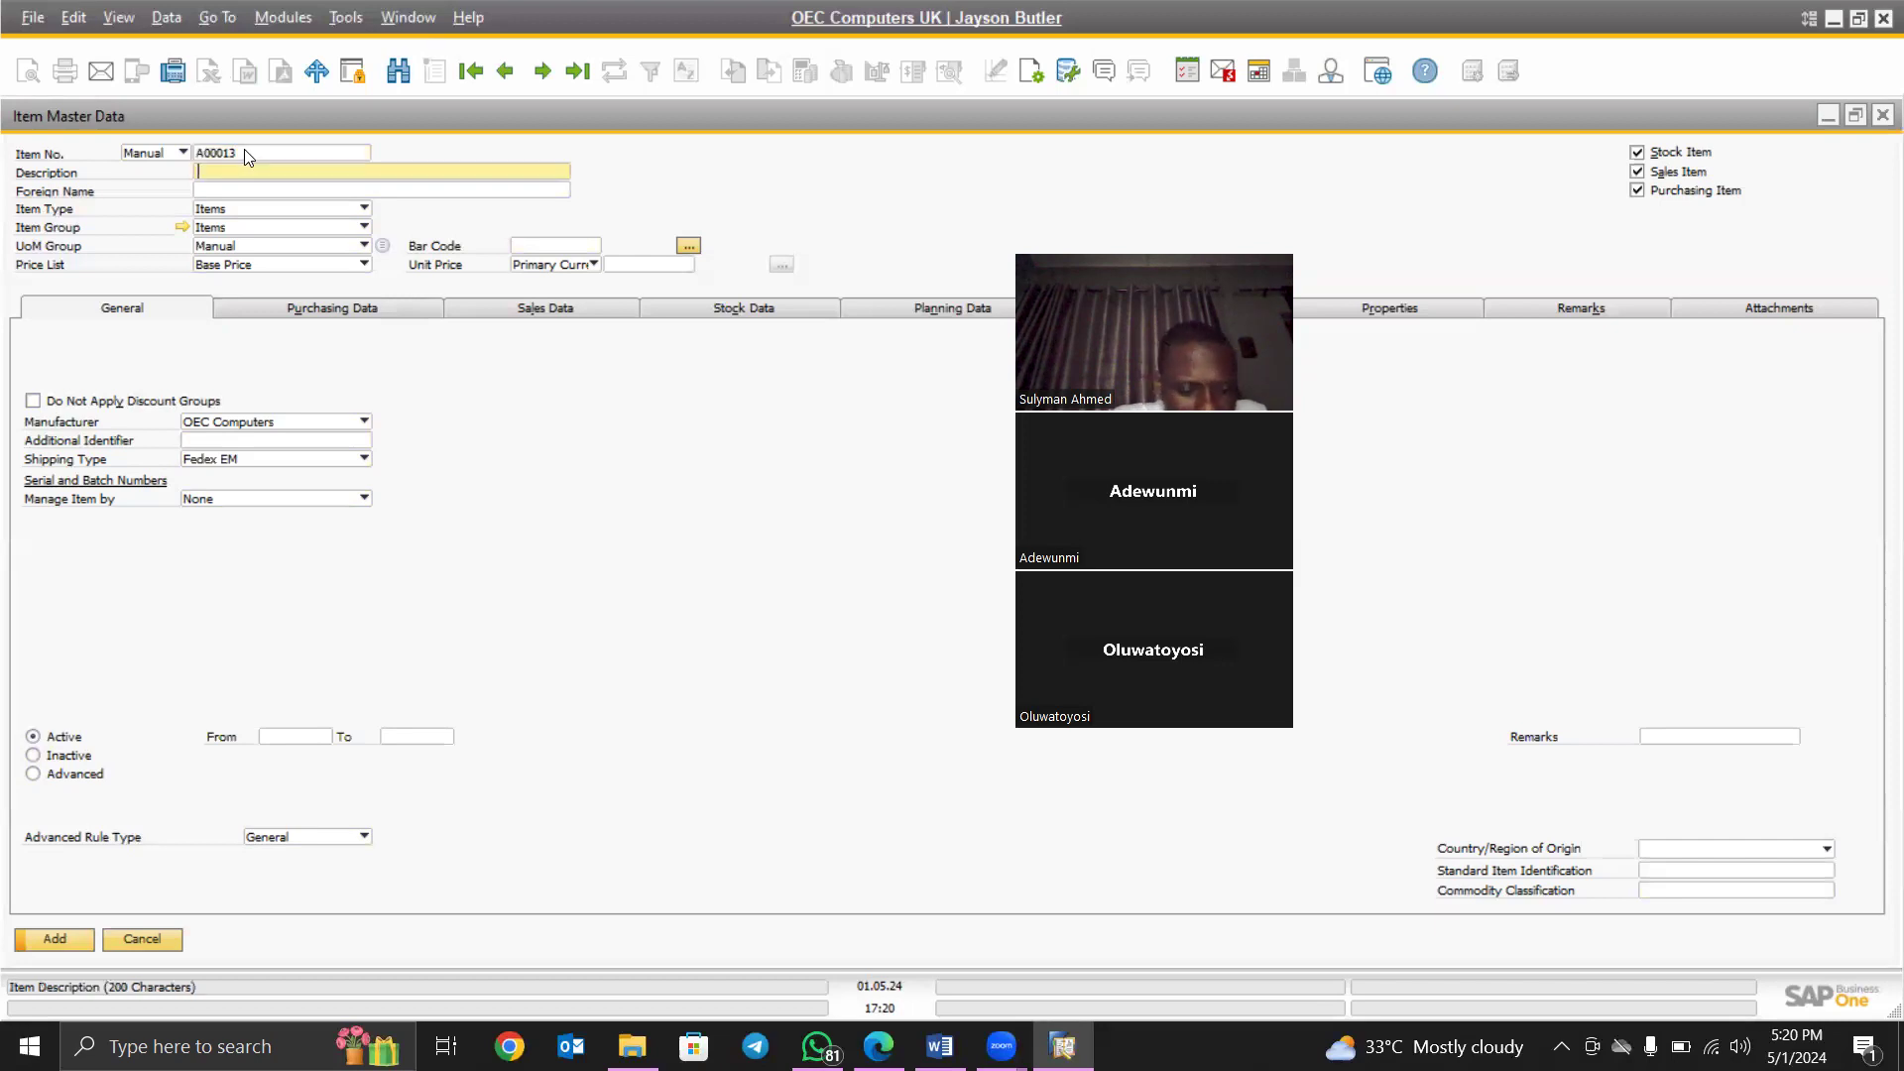
key("Tab")
type("p")
key("Tab")
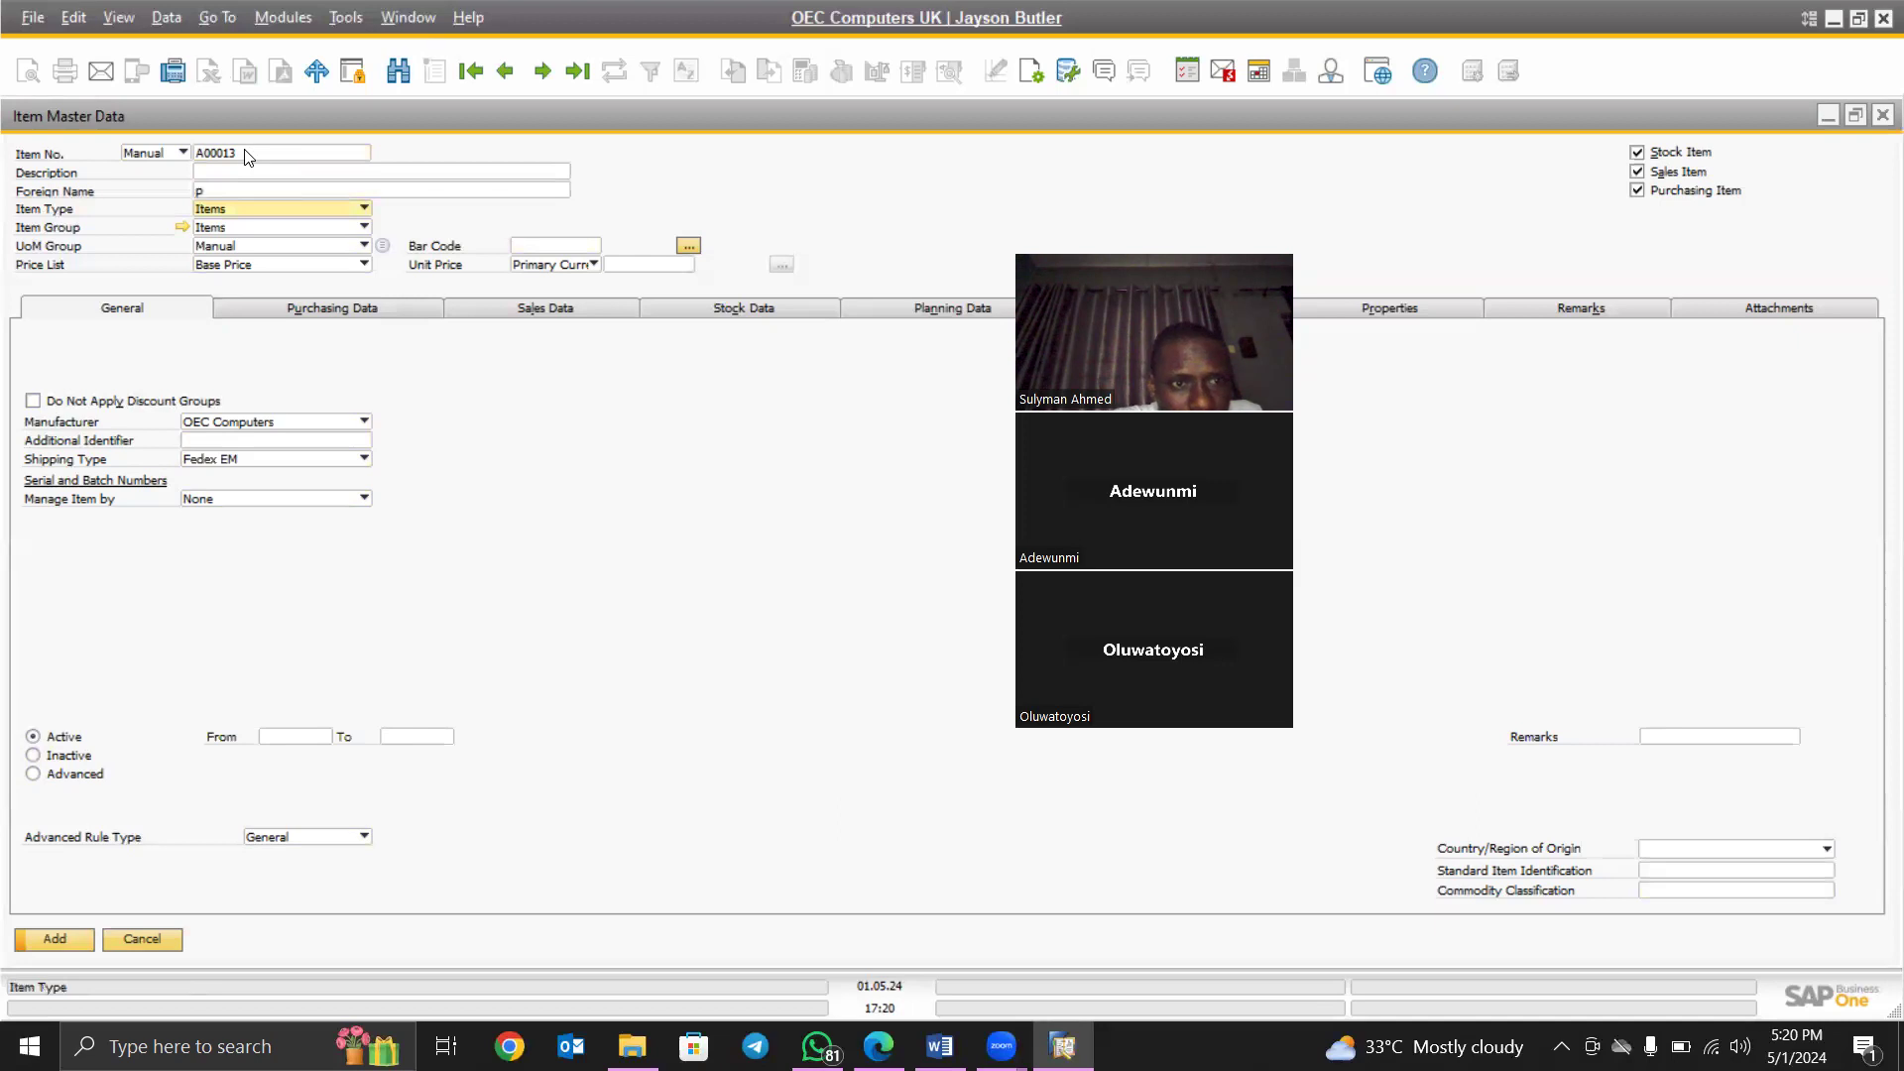
left_click(228, 172)
key("Tab")
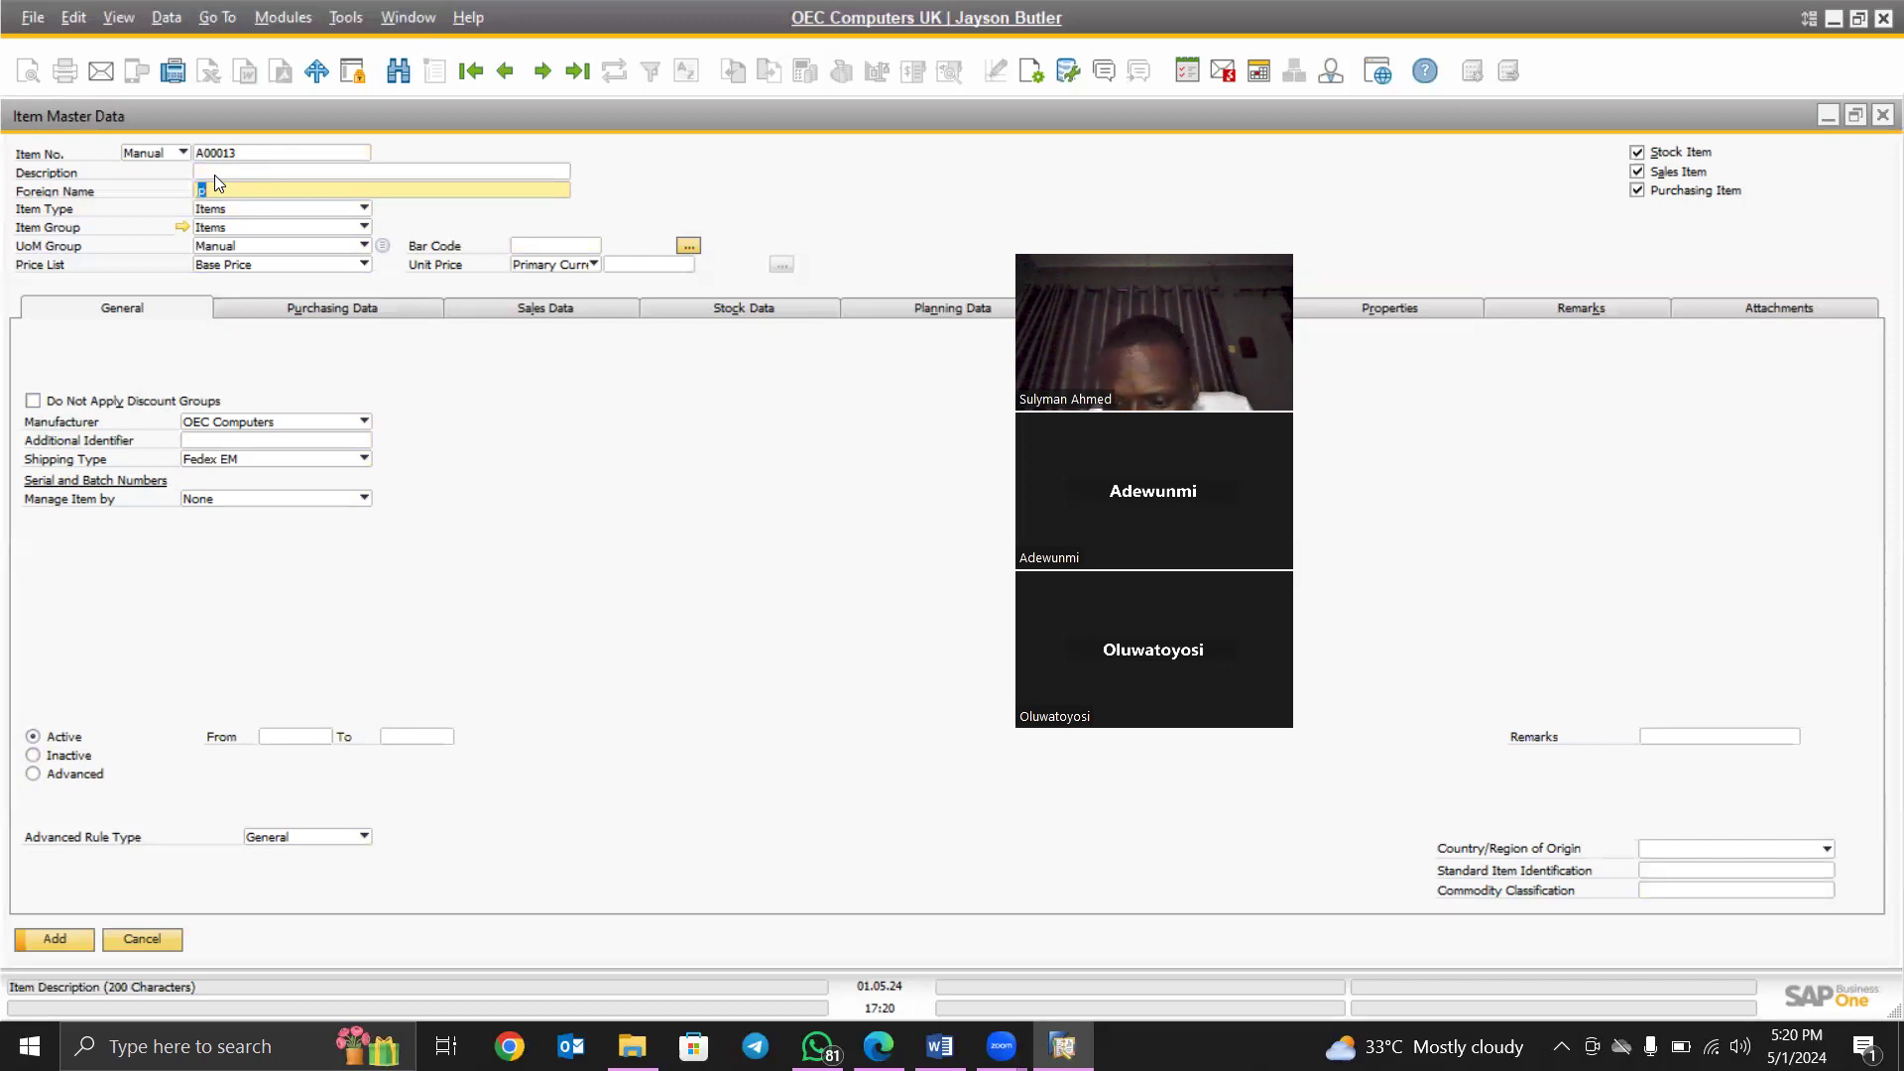
- Fill in Pencil as the description and copy it into Foreign Name
left_click(216, 170)
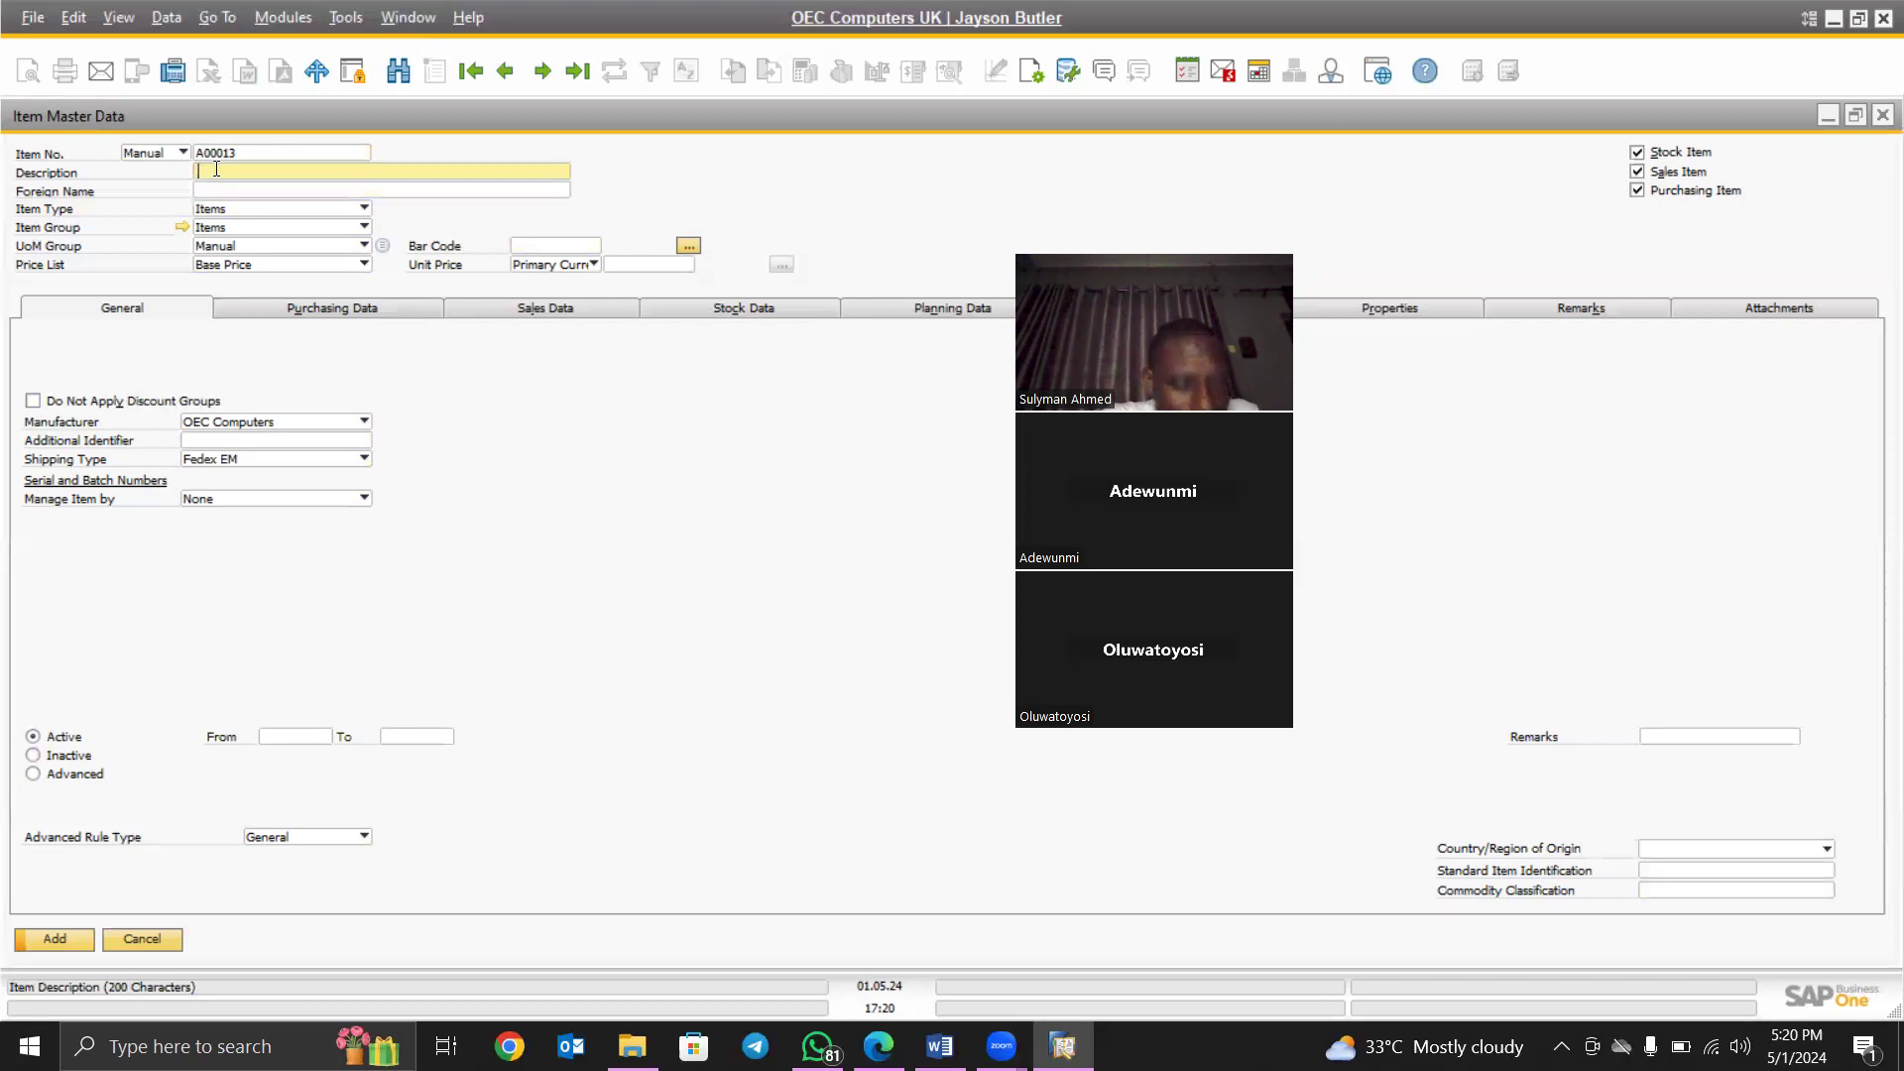
type("P")
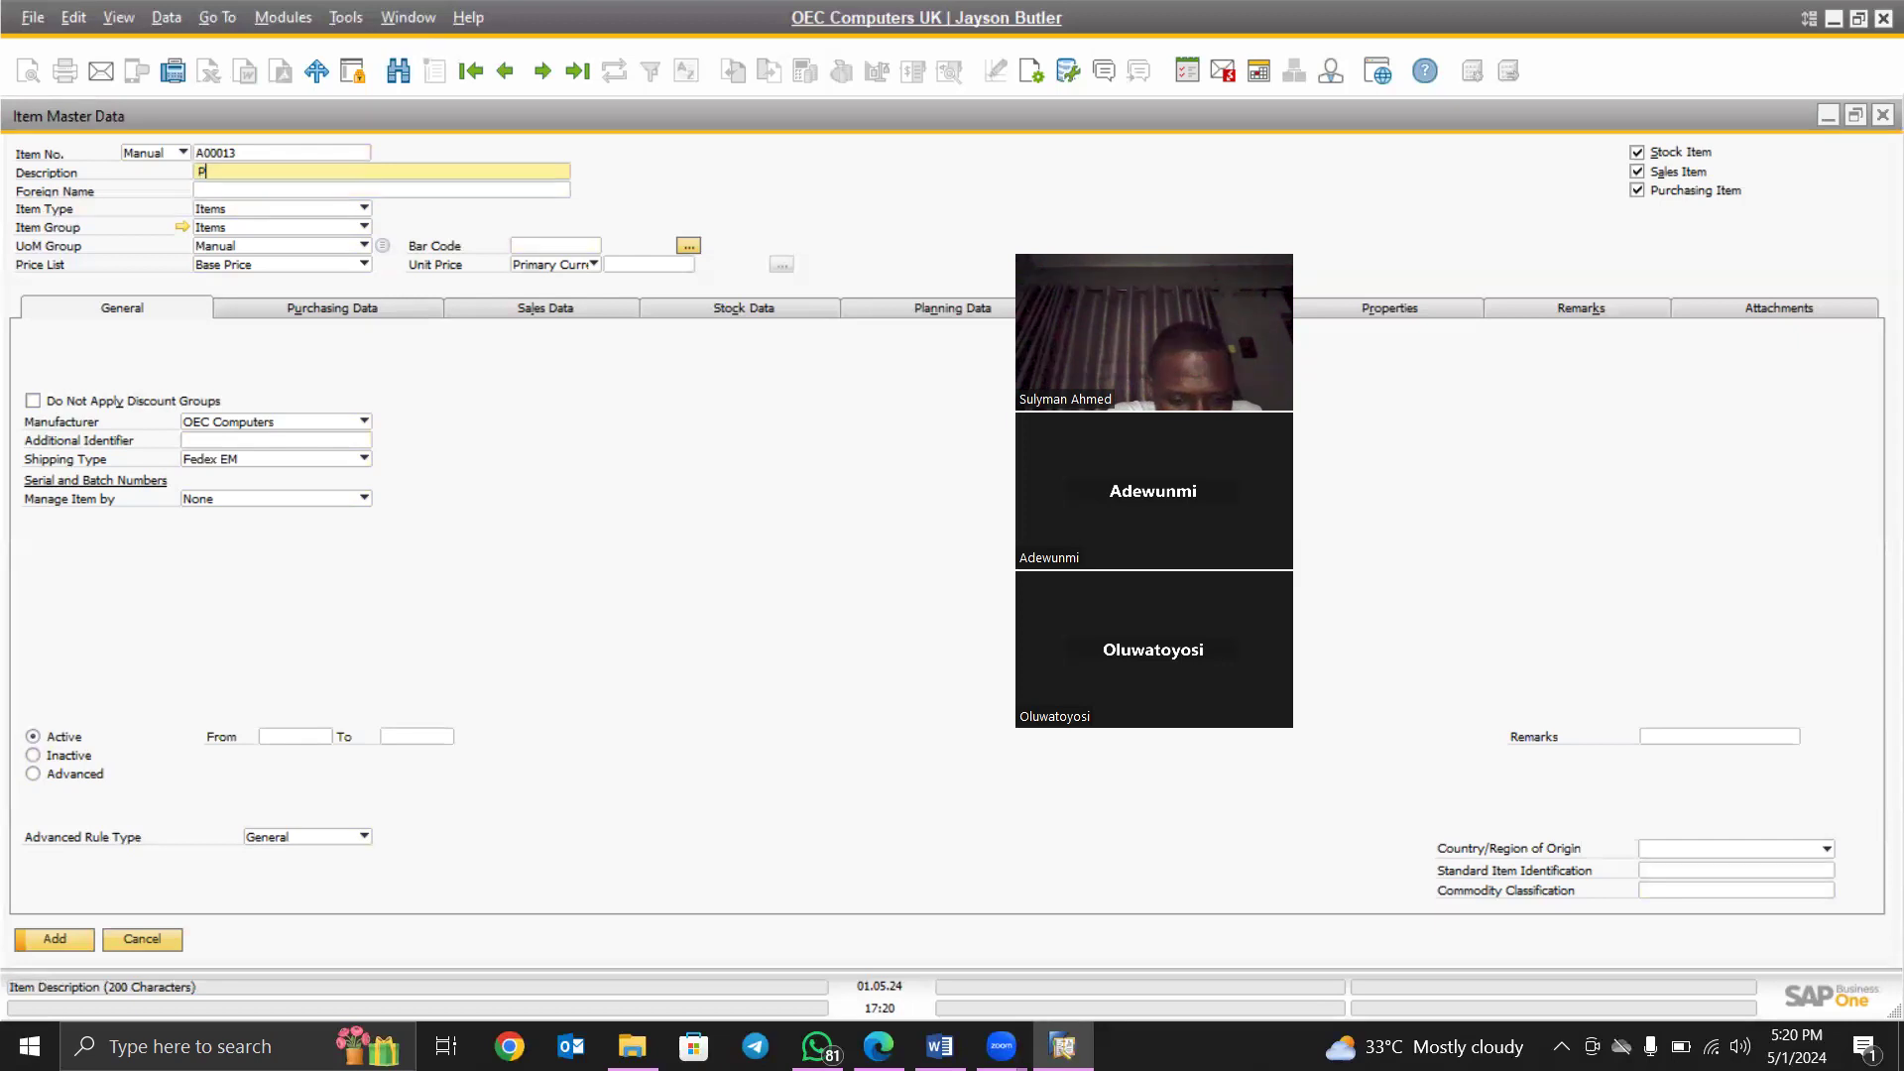
type("encil")
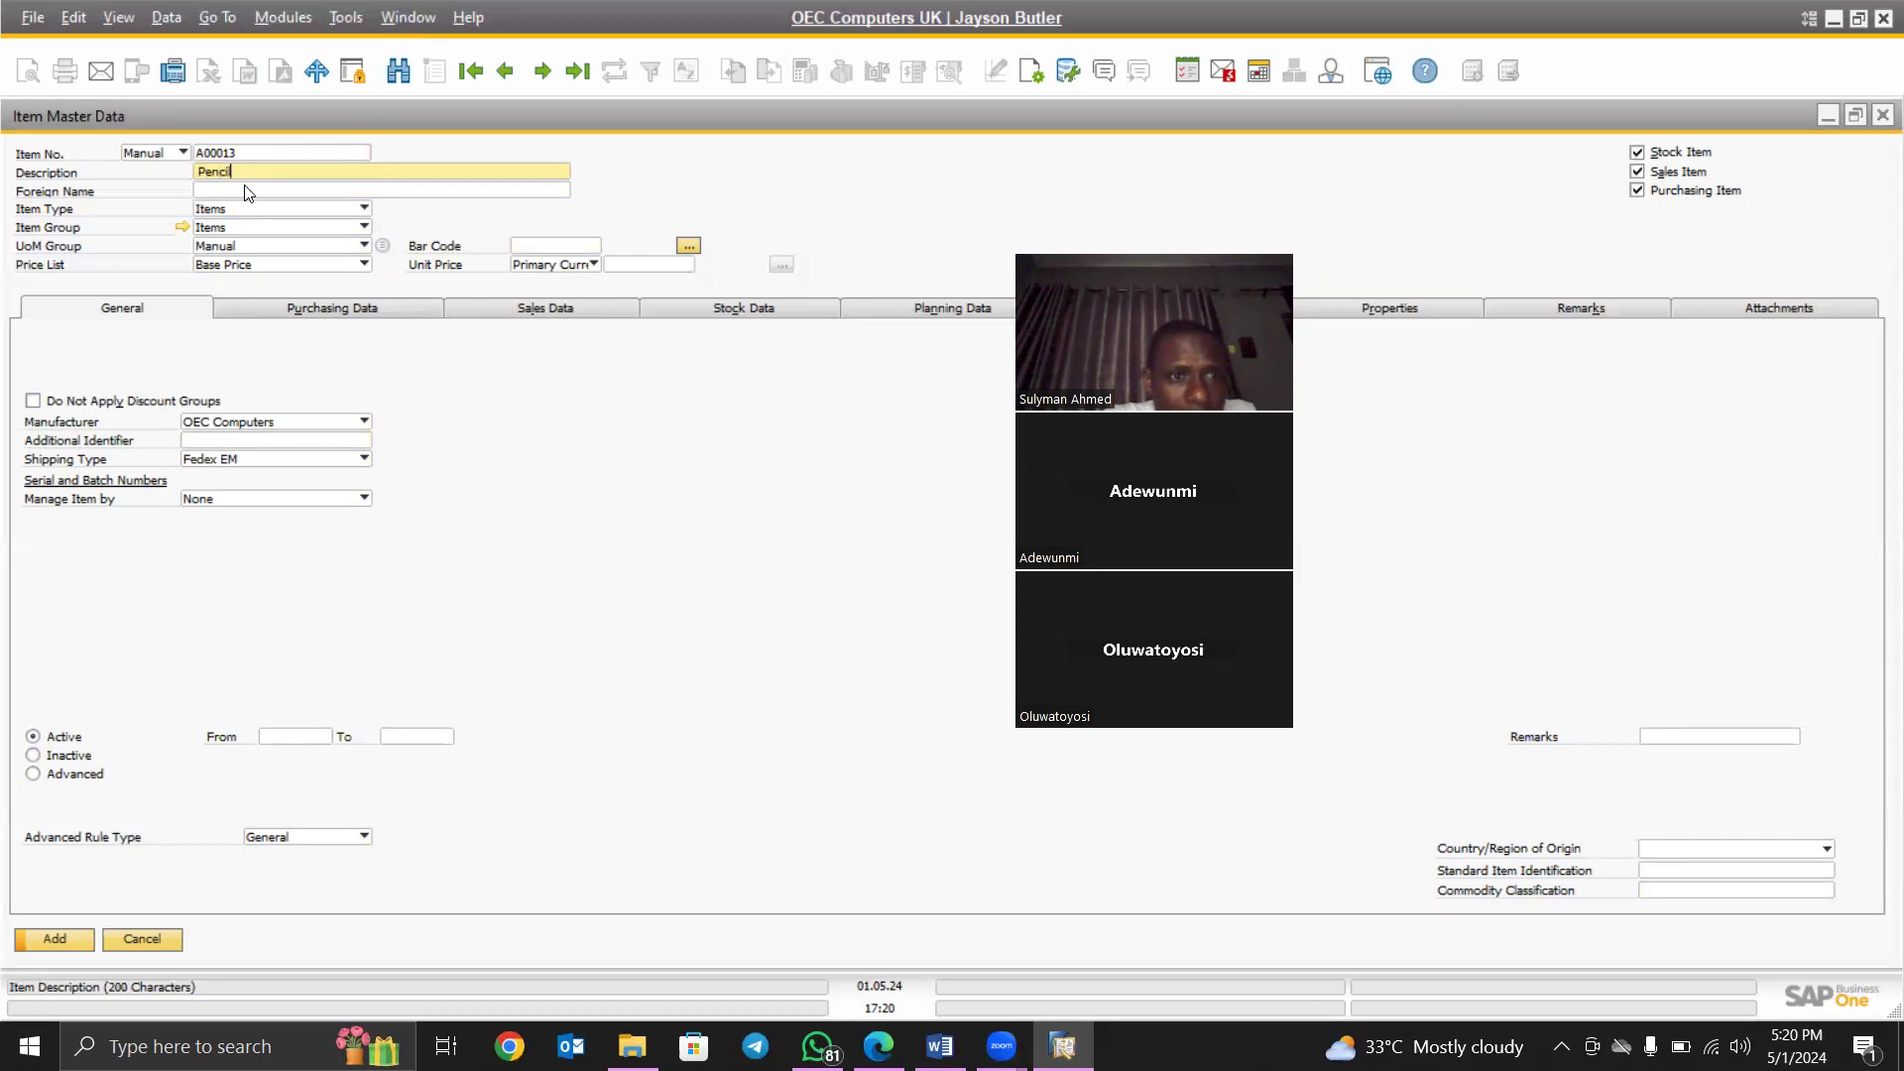
left_click(248, 190)
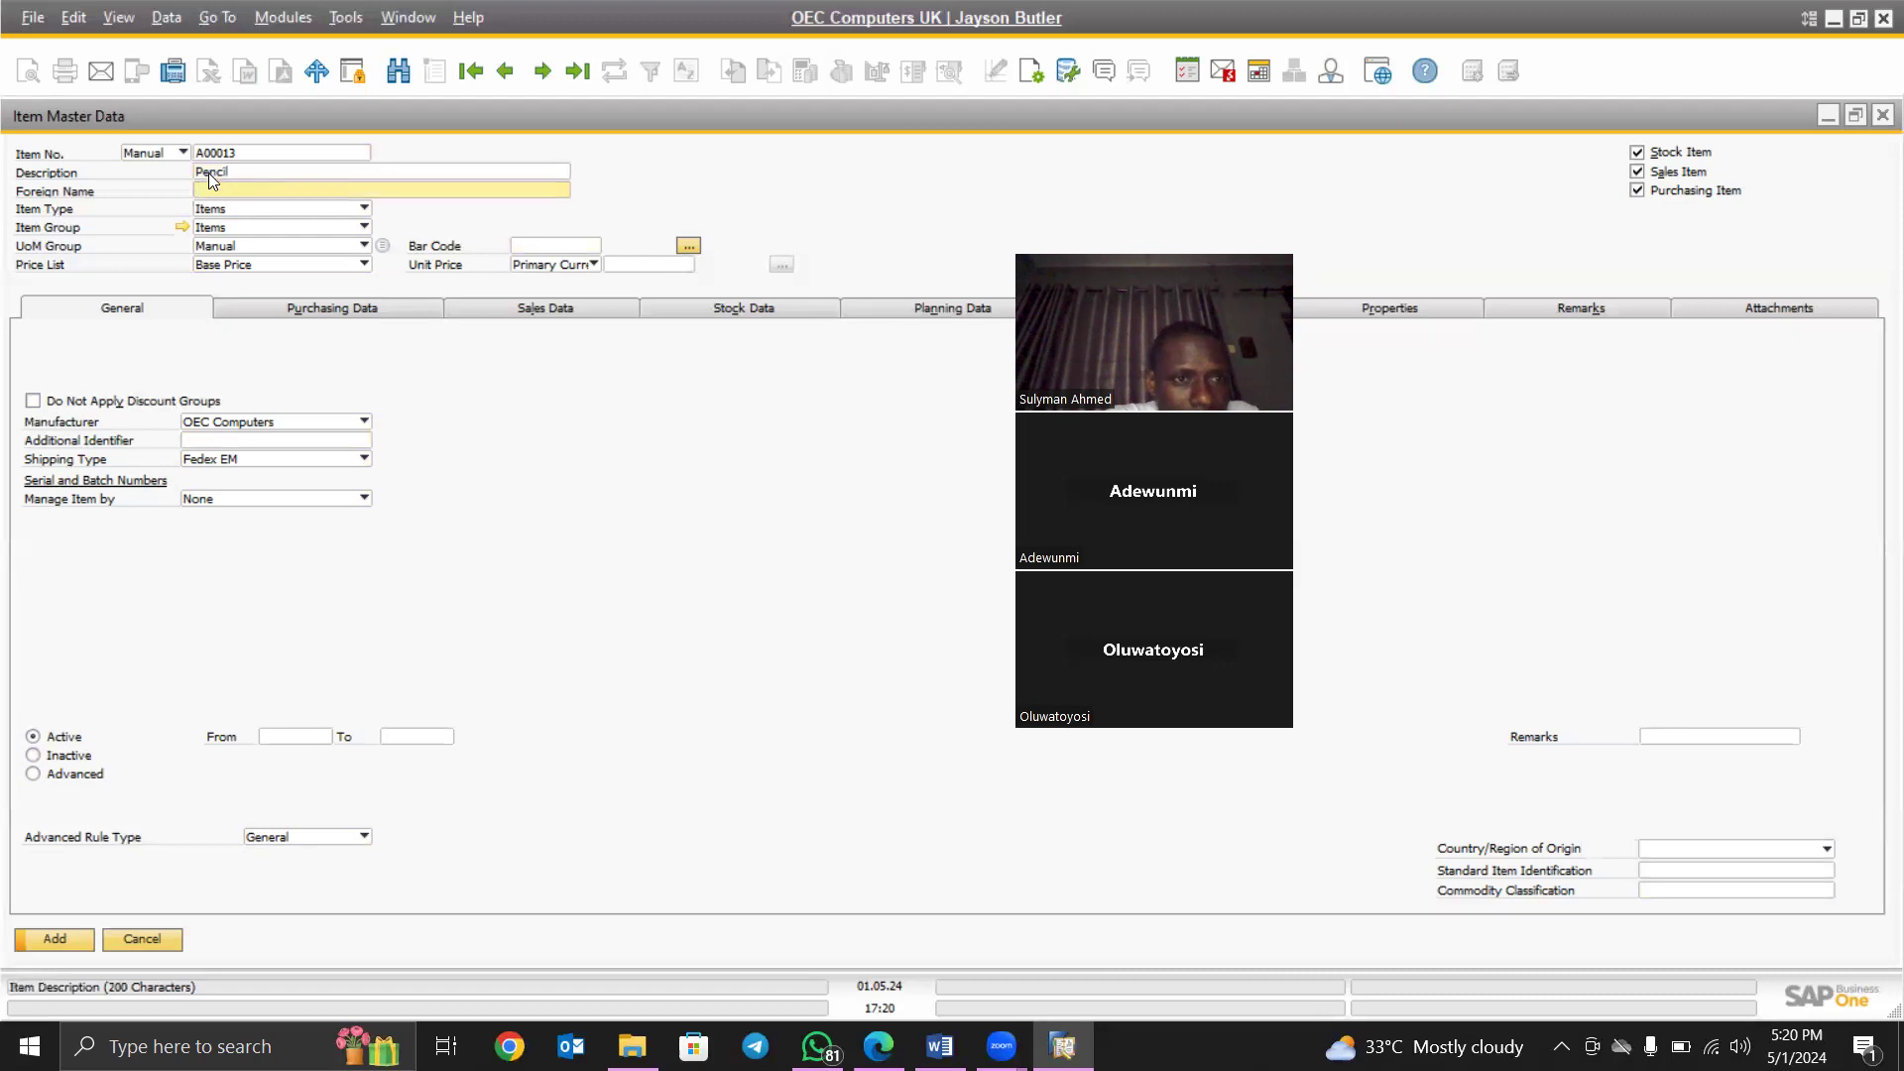
double_click(208, 173)
key("ctrl+c")
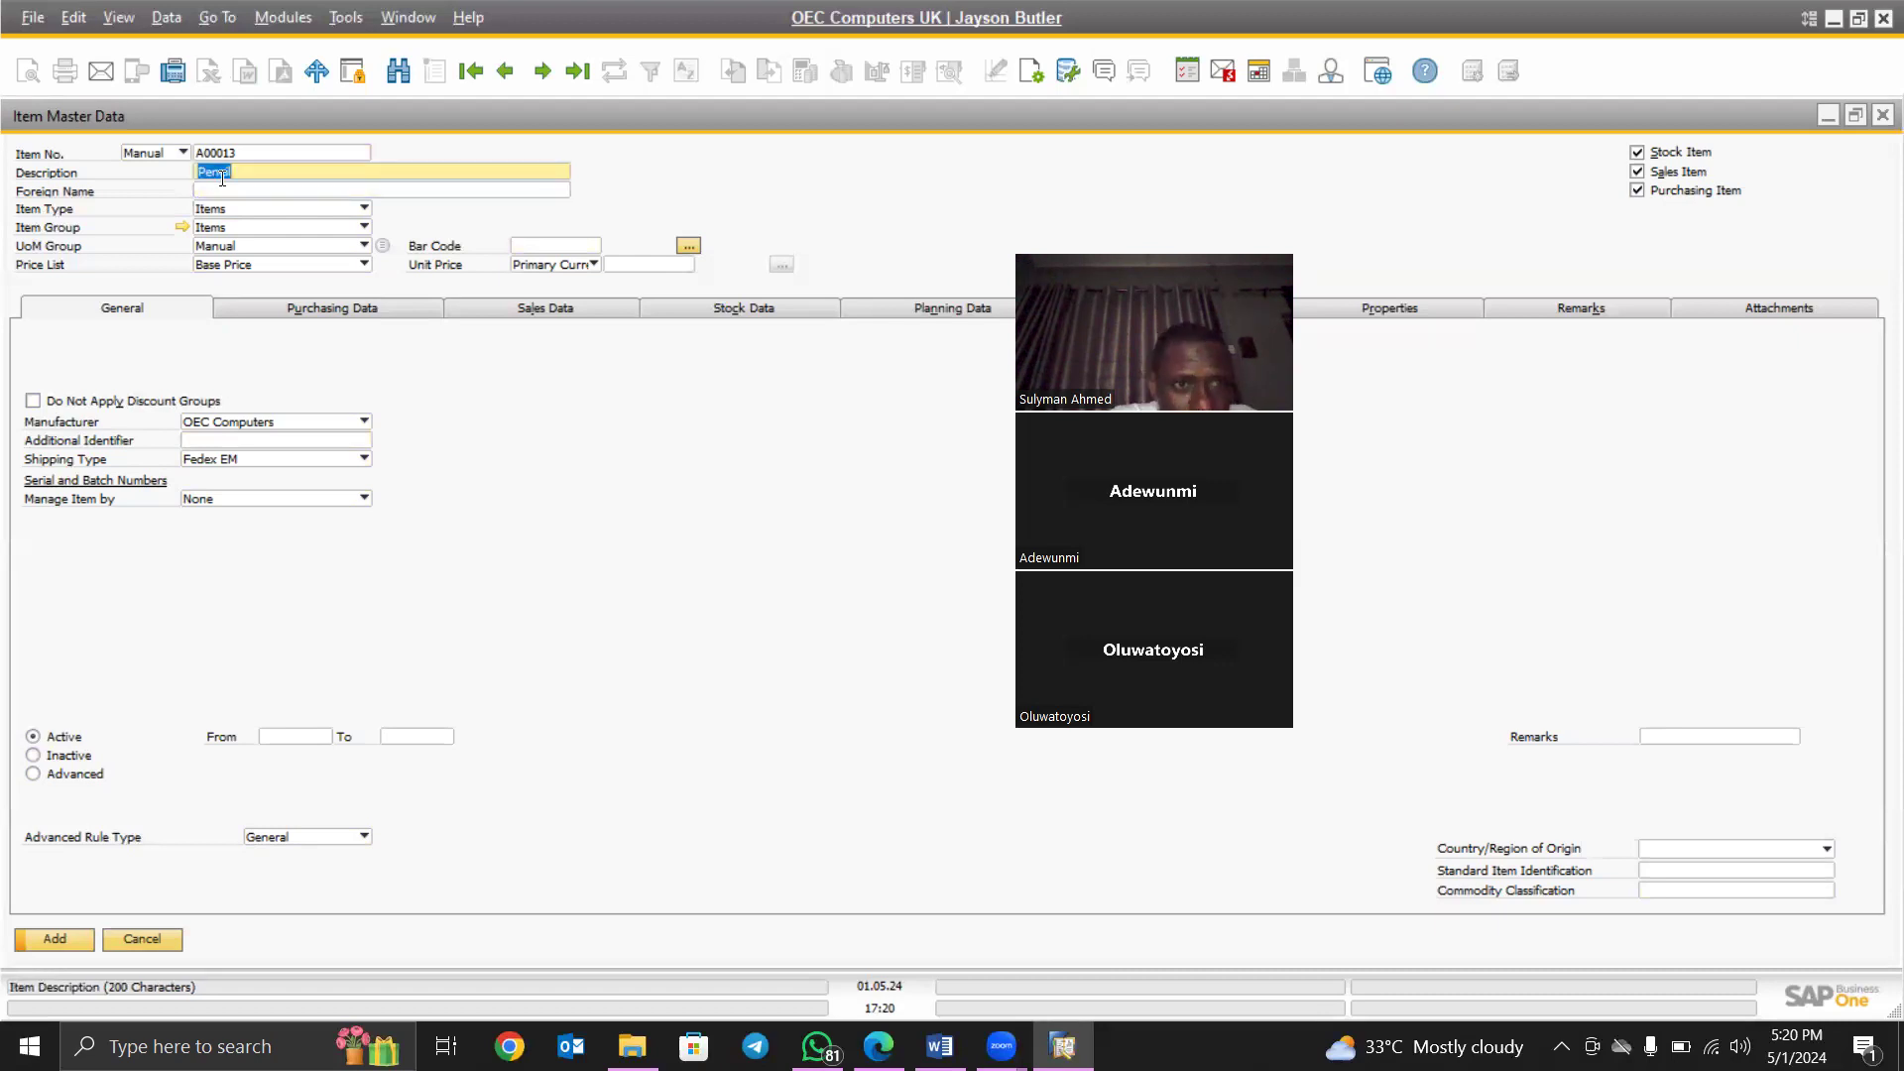
left_click(224, 182)
key("ctrl+v")
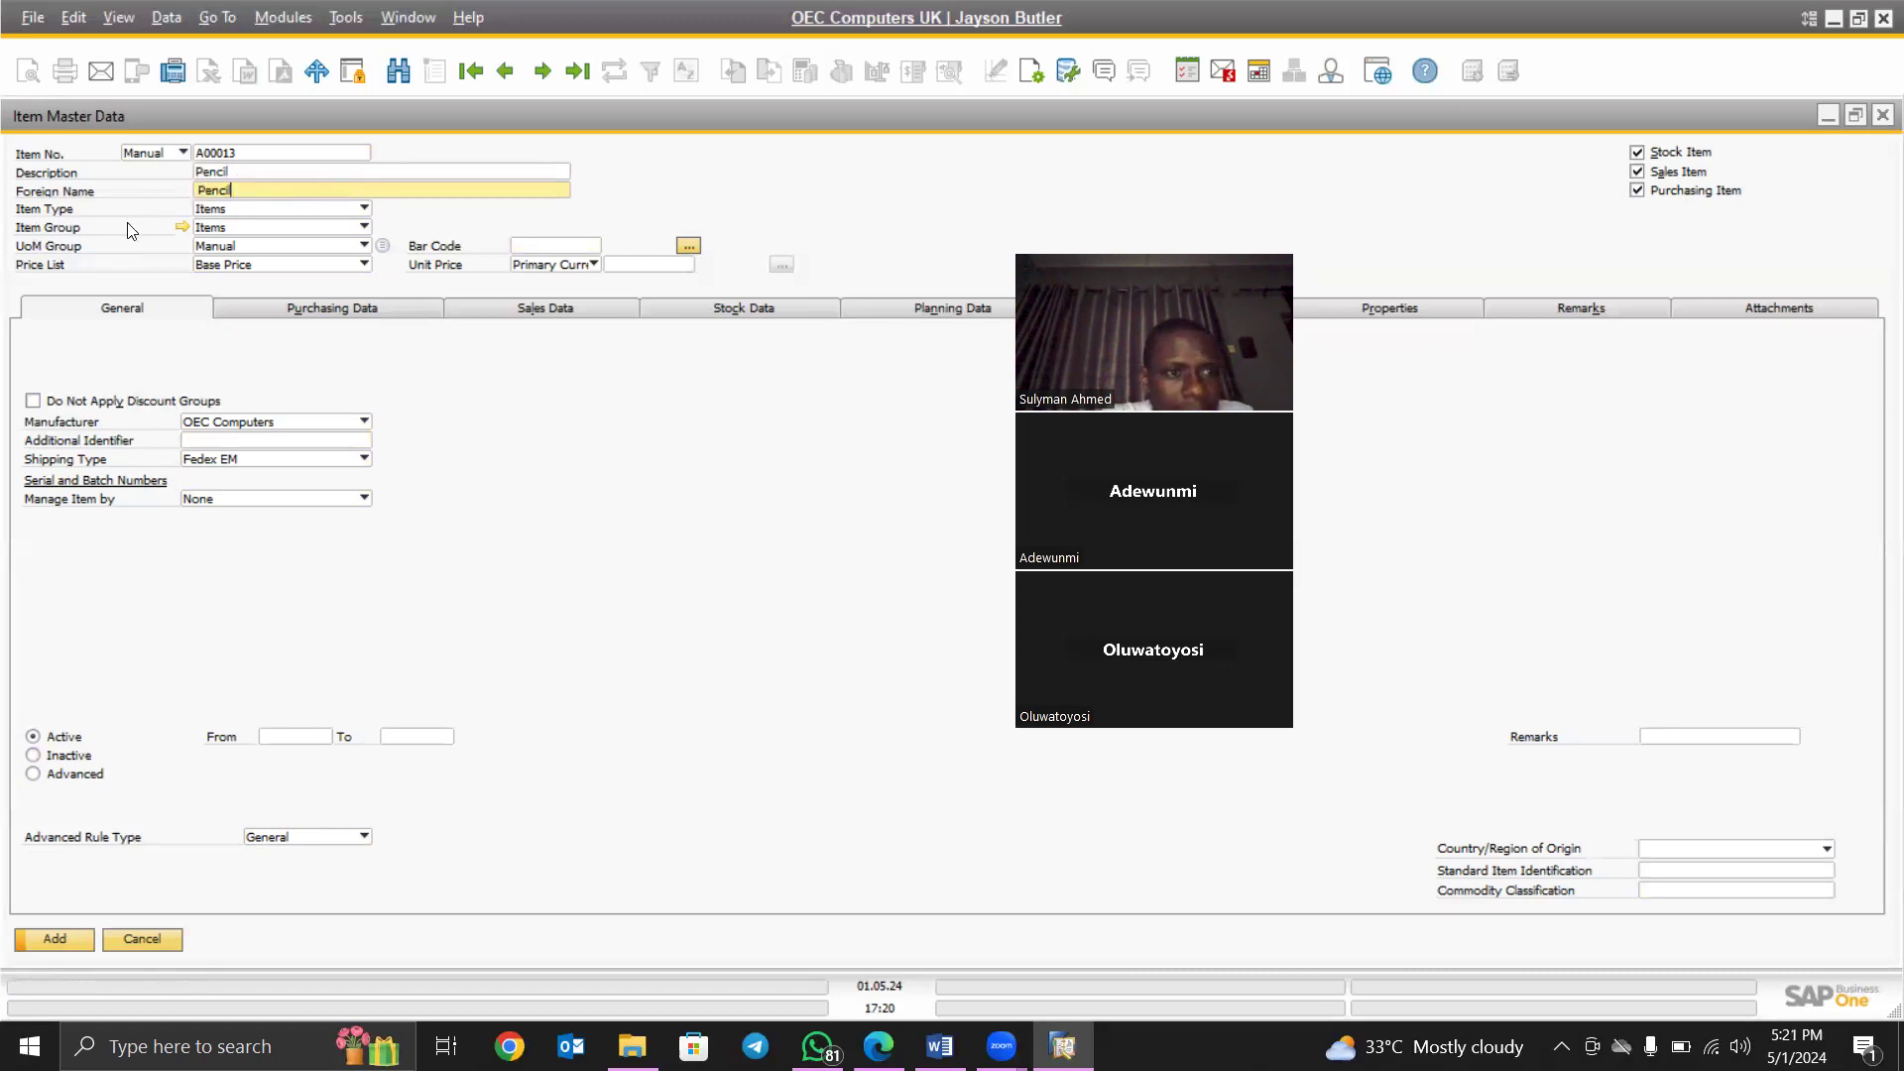
- Keep Items as the item group and flag A00013 as a Purchasing Item
left_click(305, 229)
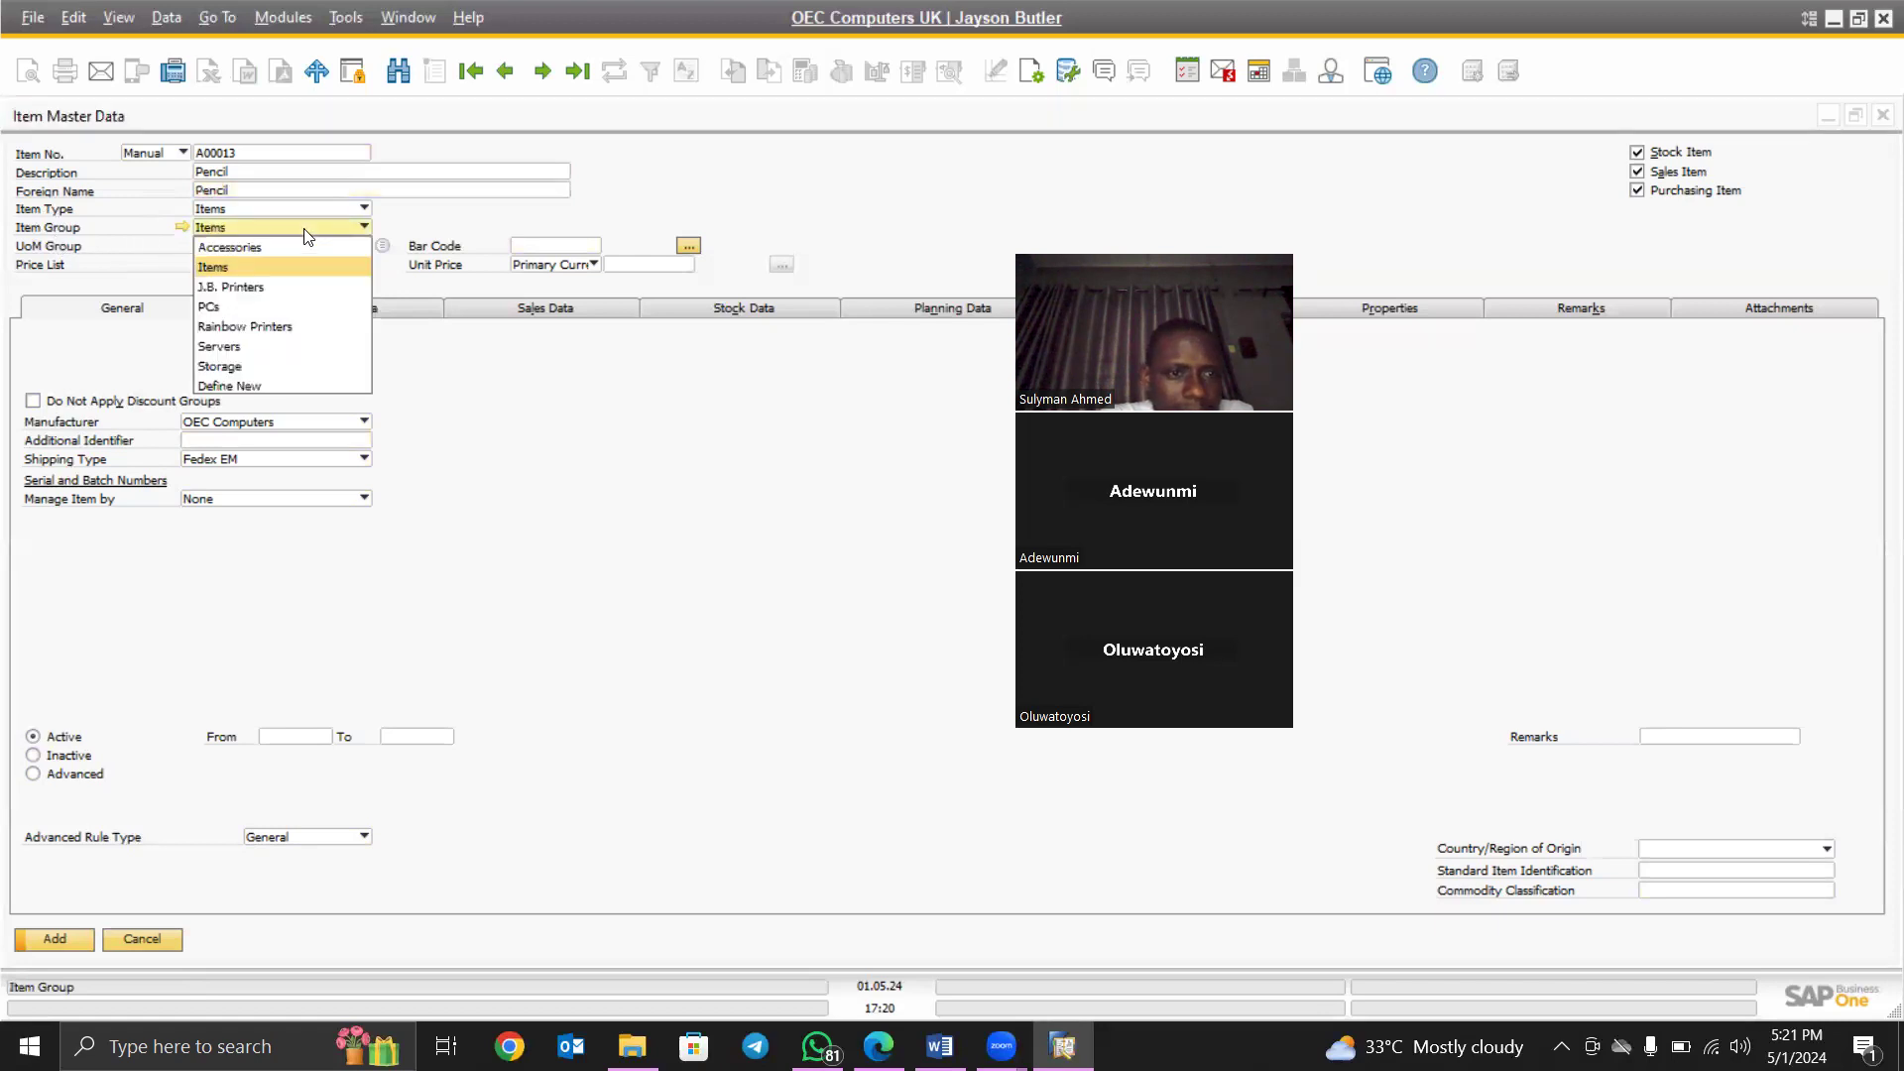
left_click(226, 266)
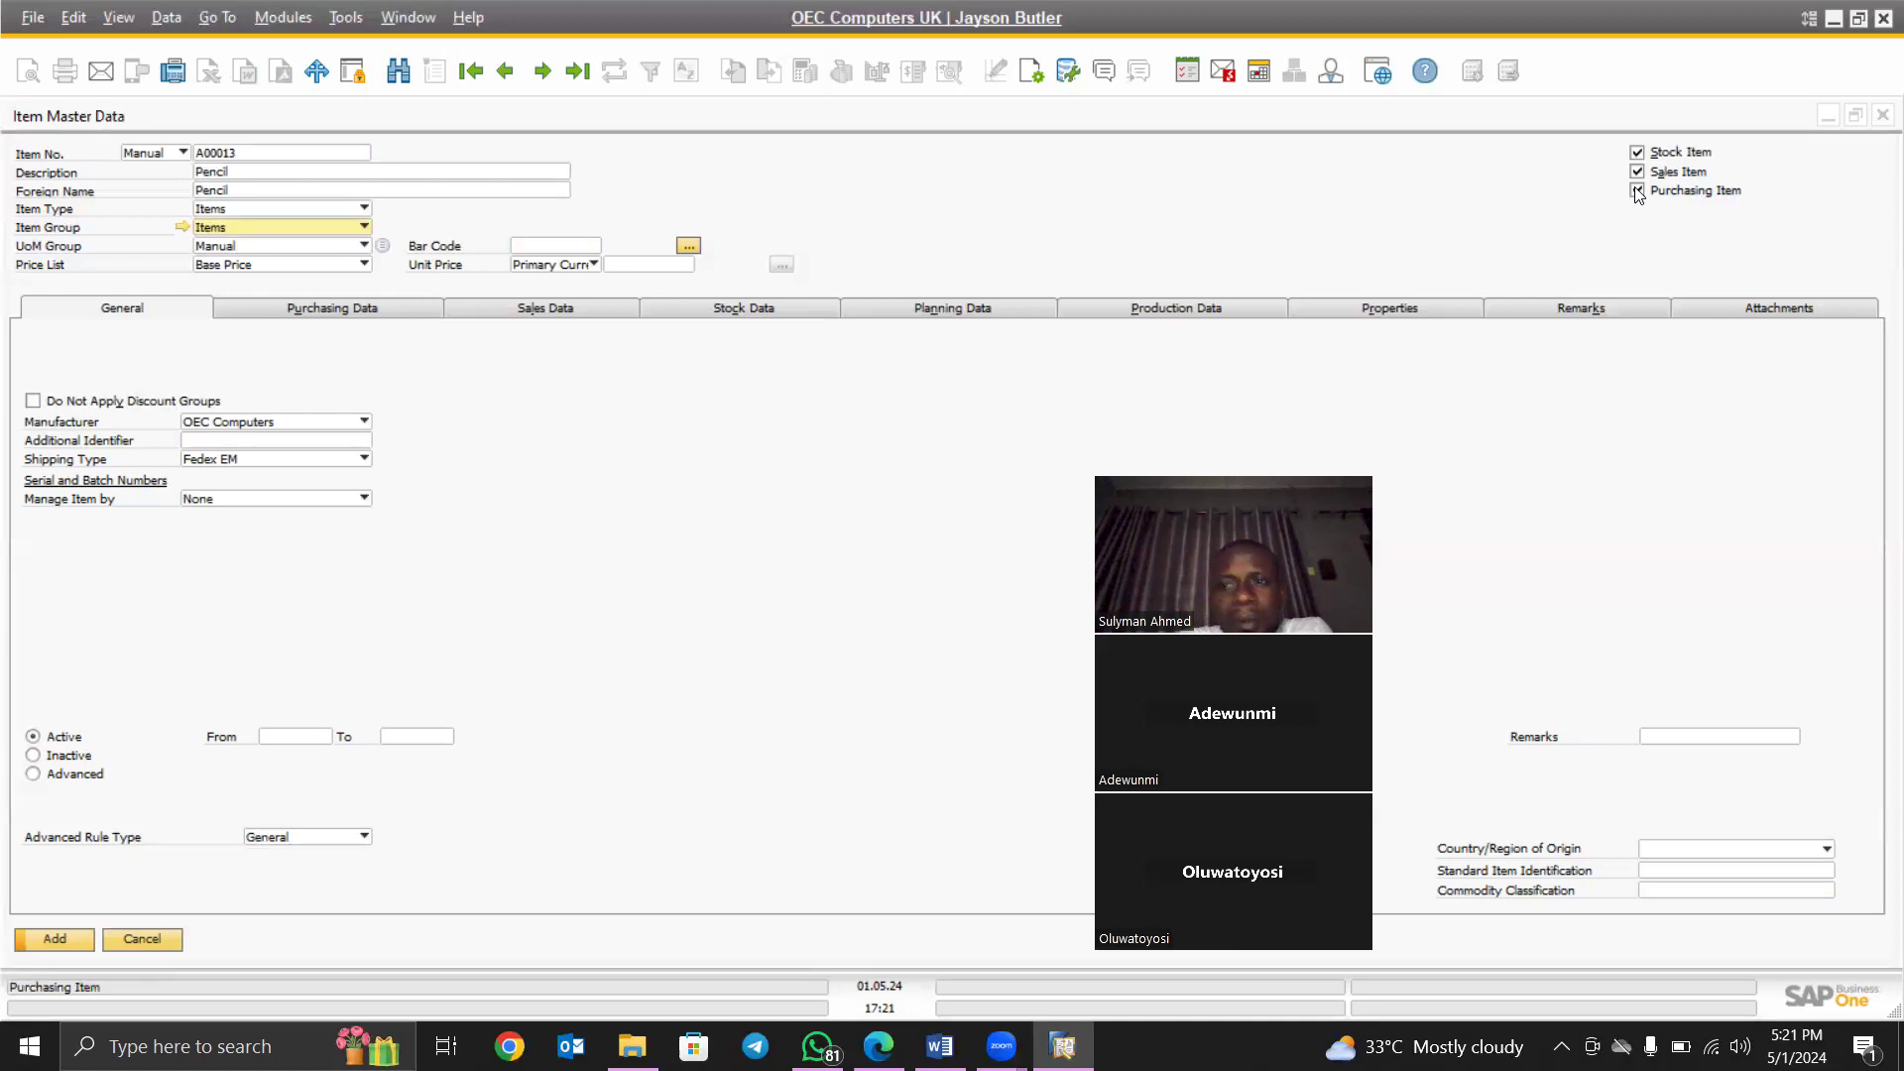
left_click(1638, 191)
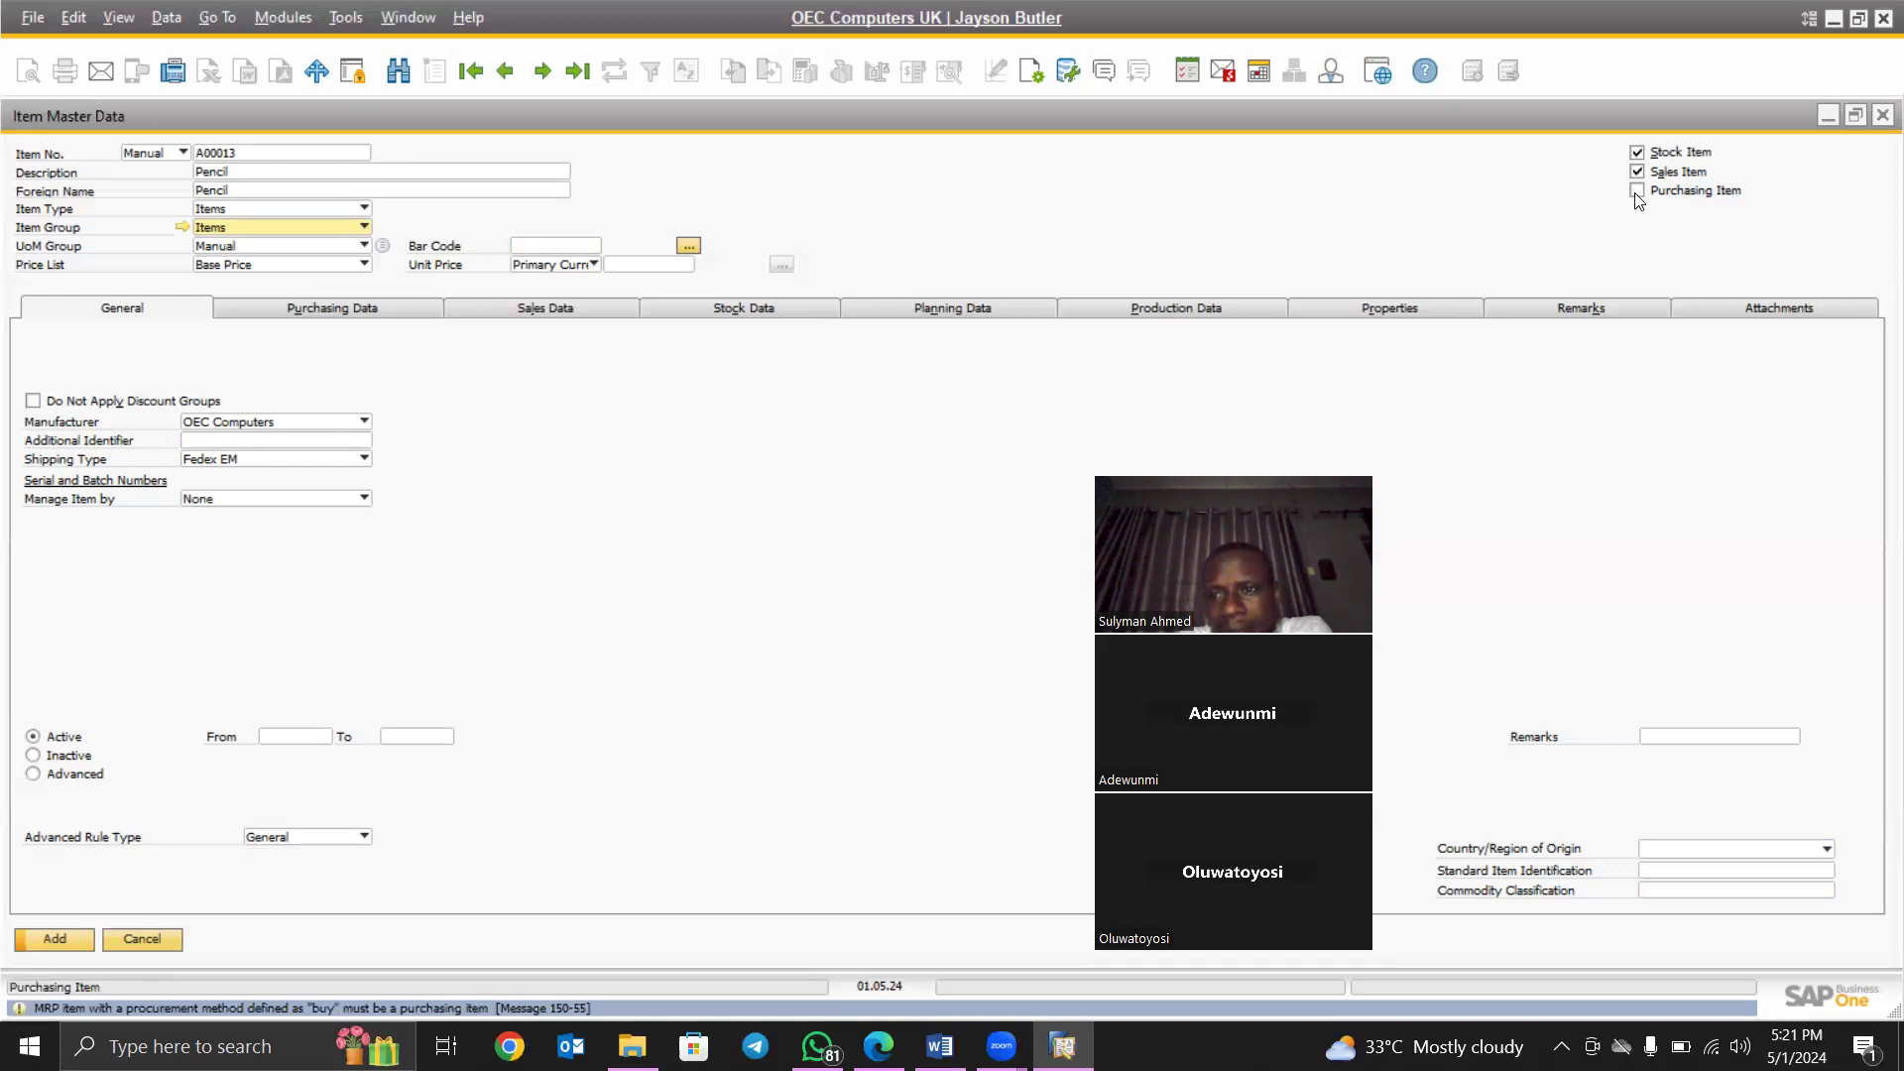
left_click(1637, 190)
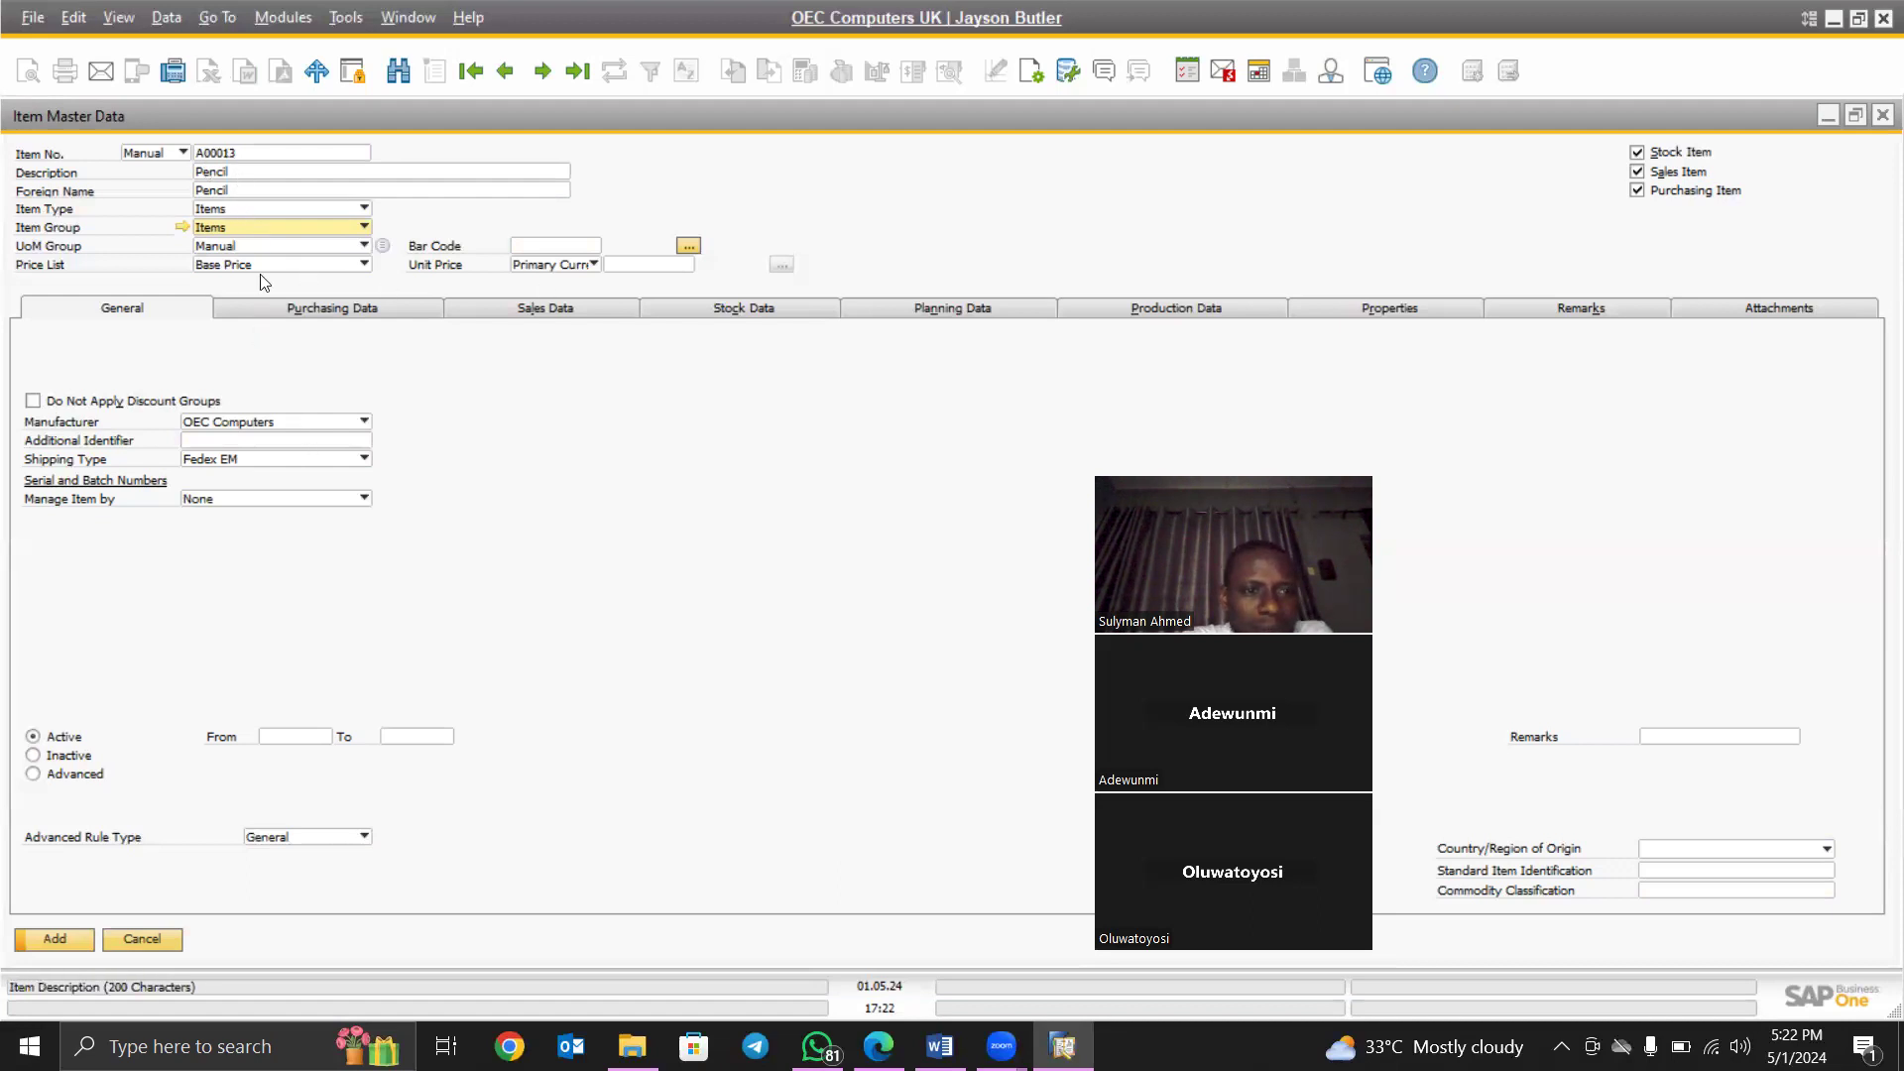
- Review the Pencil item's Purchasing Data, leaving the preferred supplier unchosen, then its Sales and Stock Data
left_click(316, 310)
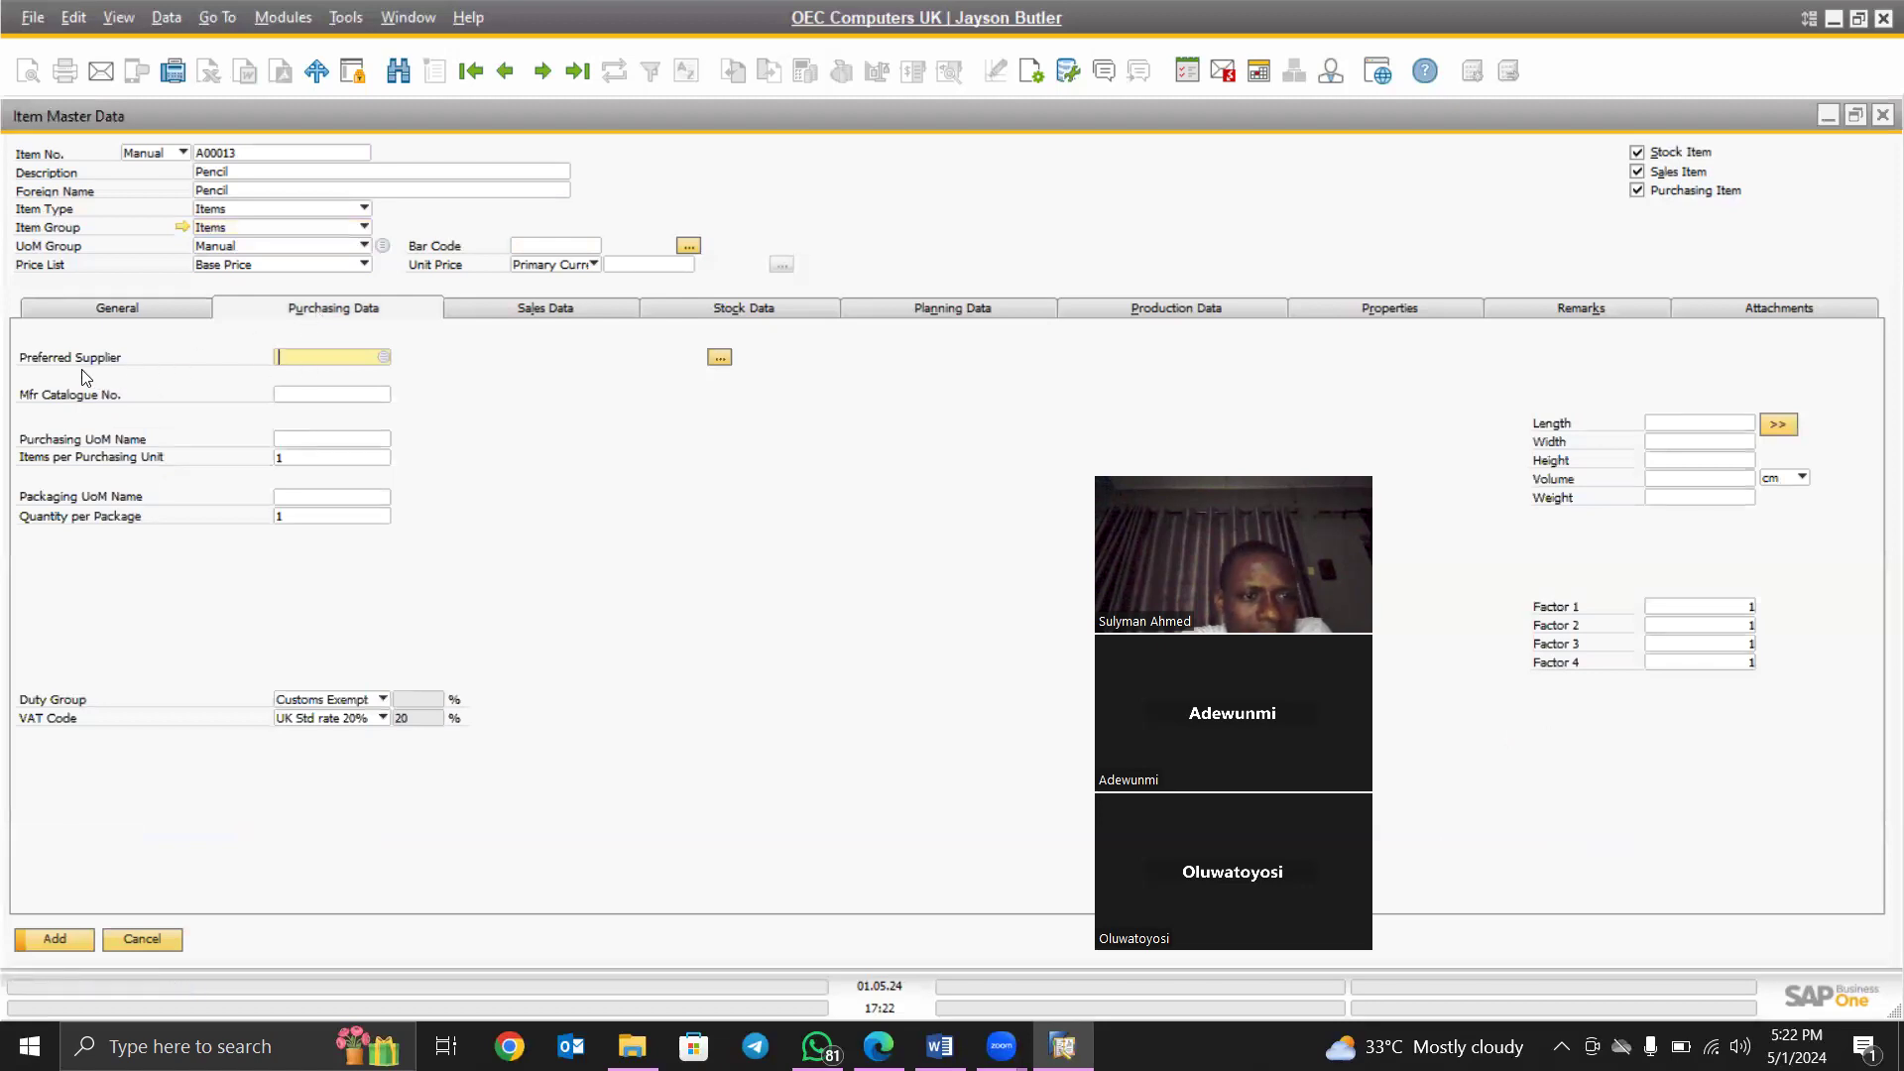
left_click(383, 359)
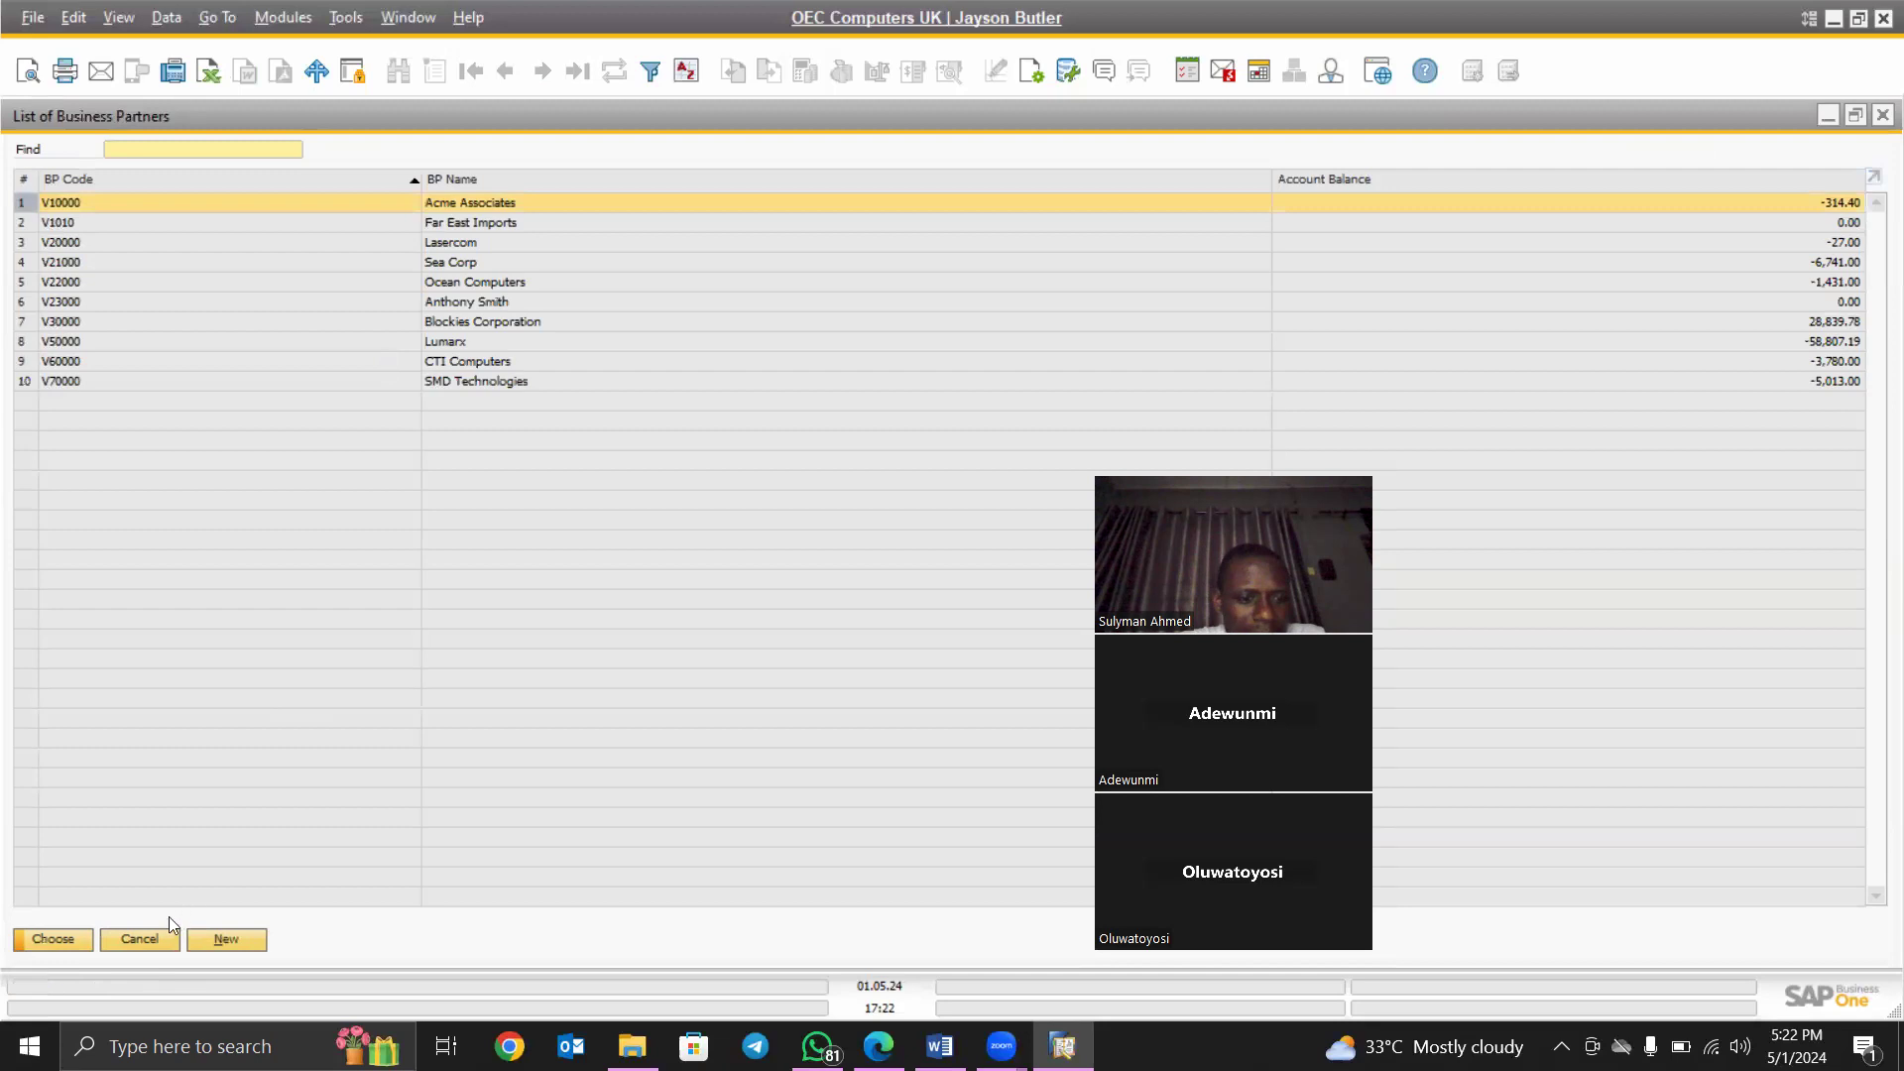
left_click(140, 940)
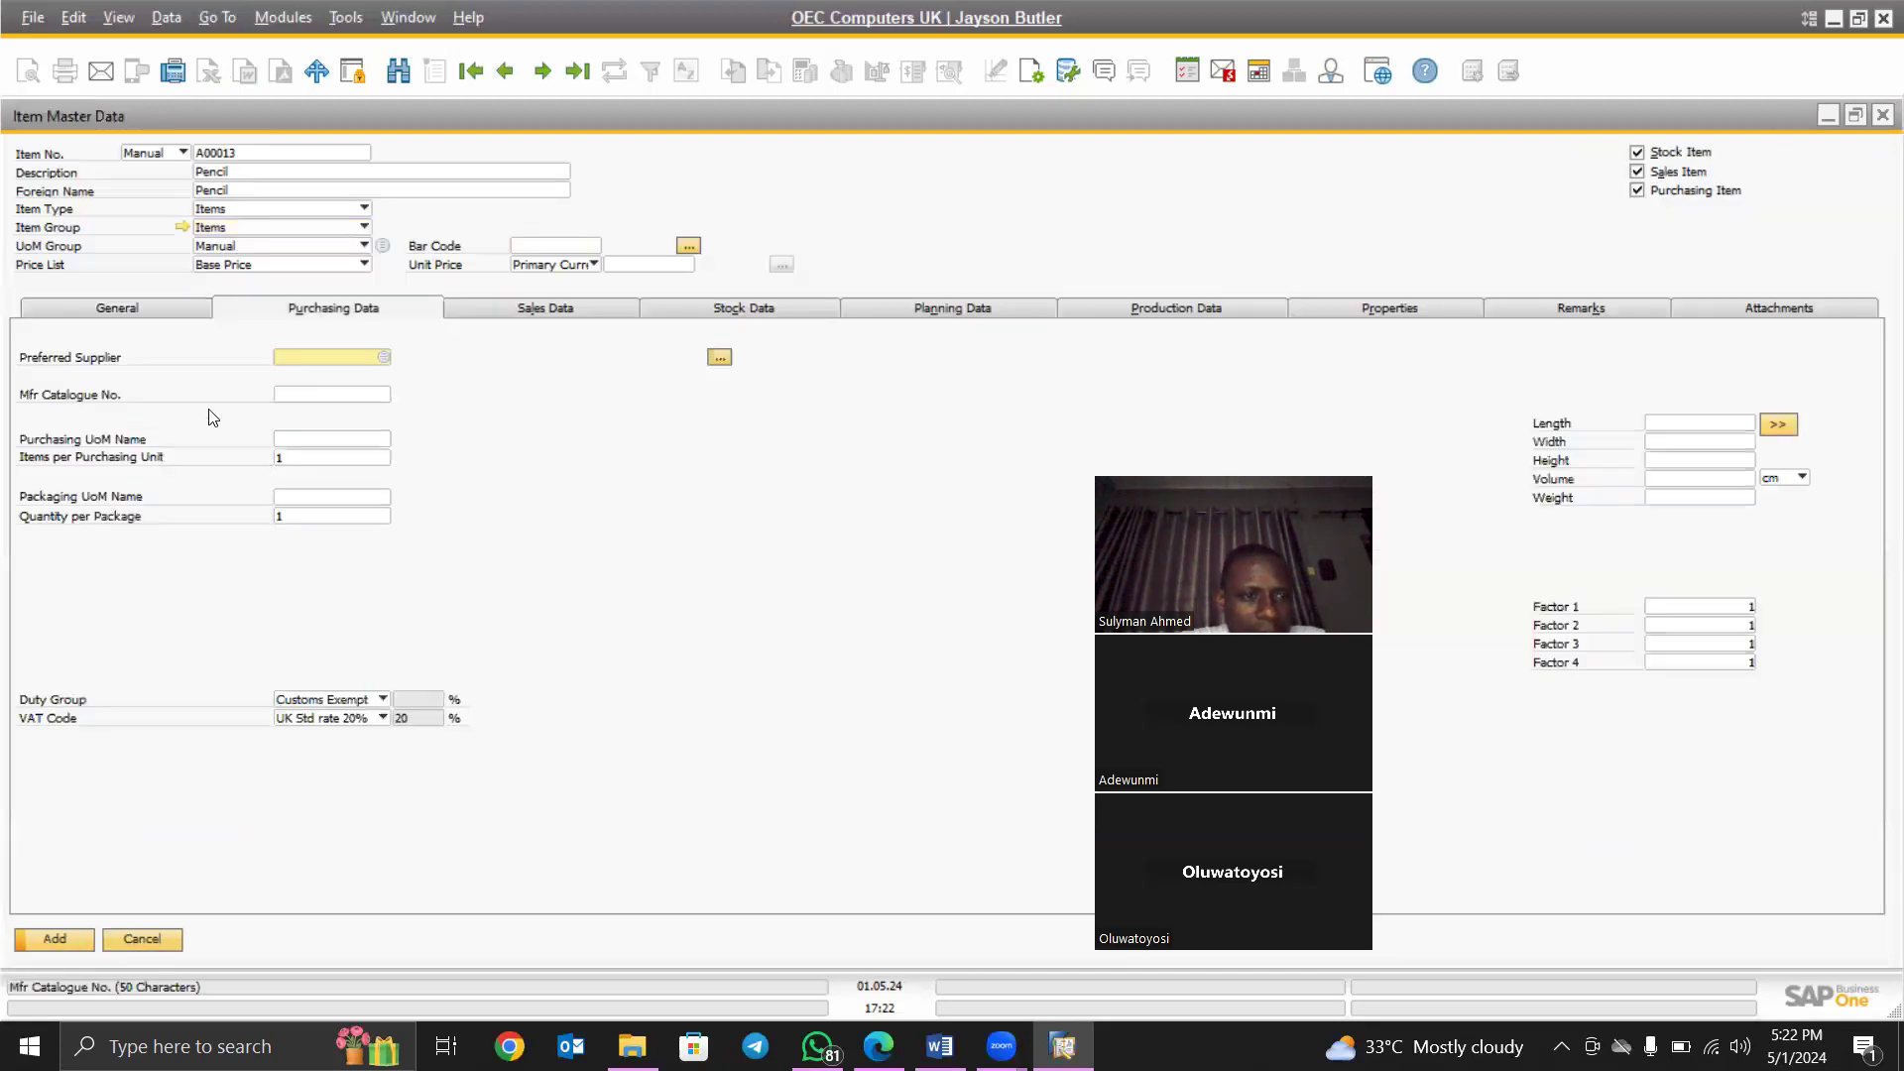
left_click(319, 439)
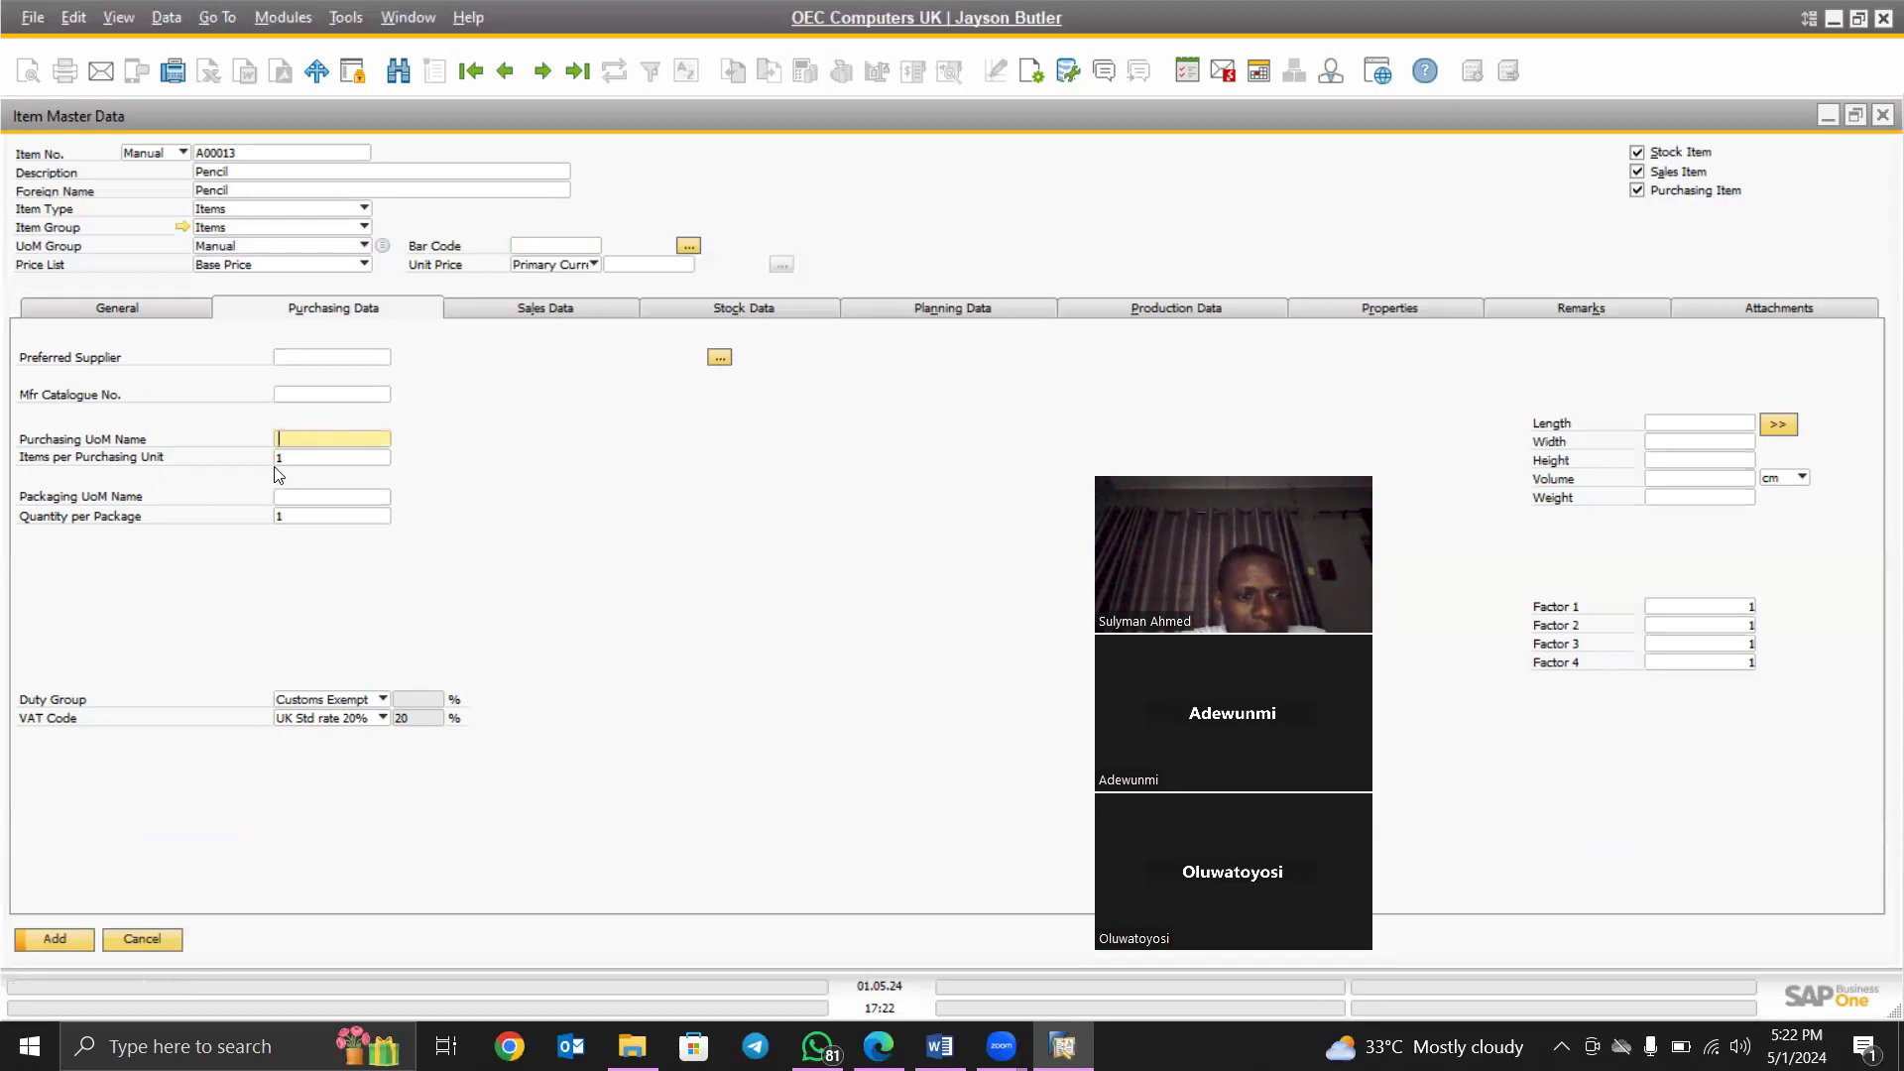
left_click(531, 310)
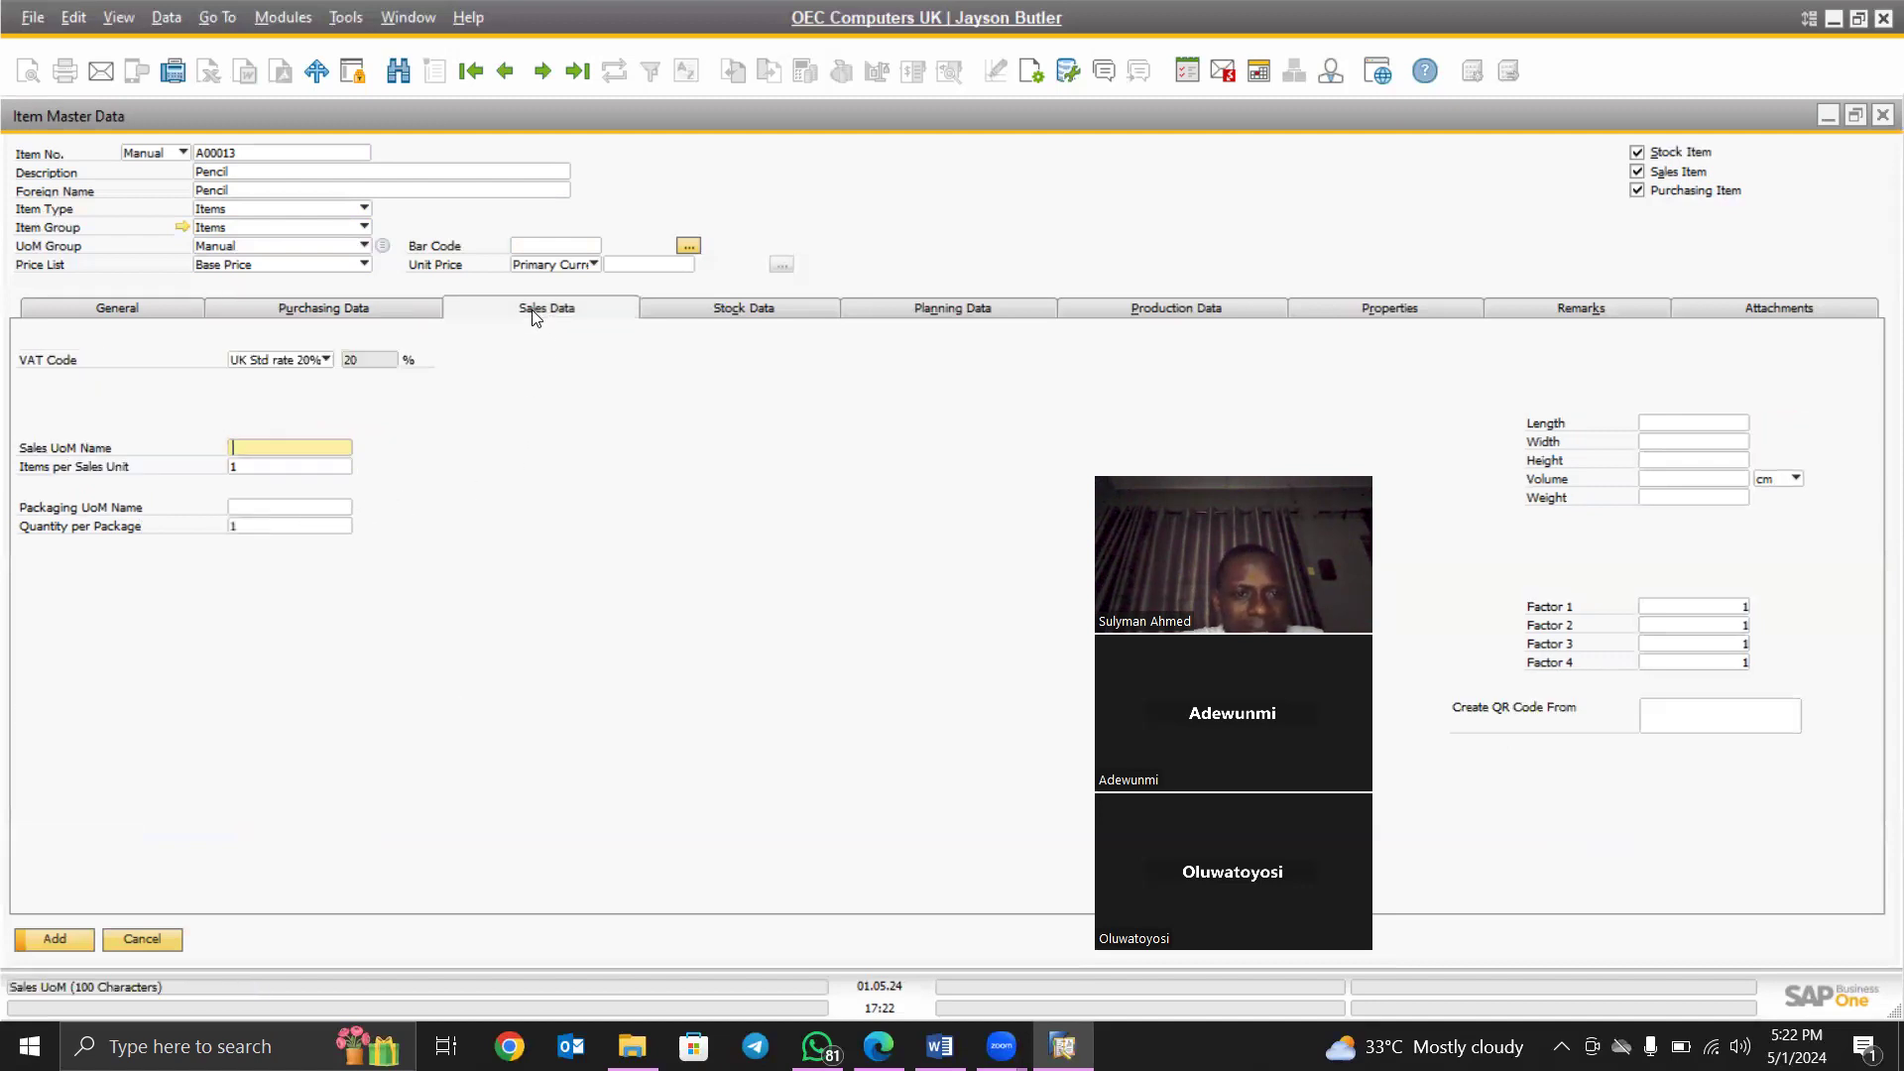
left_click(732, 309)
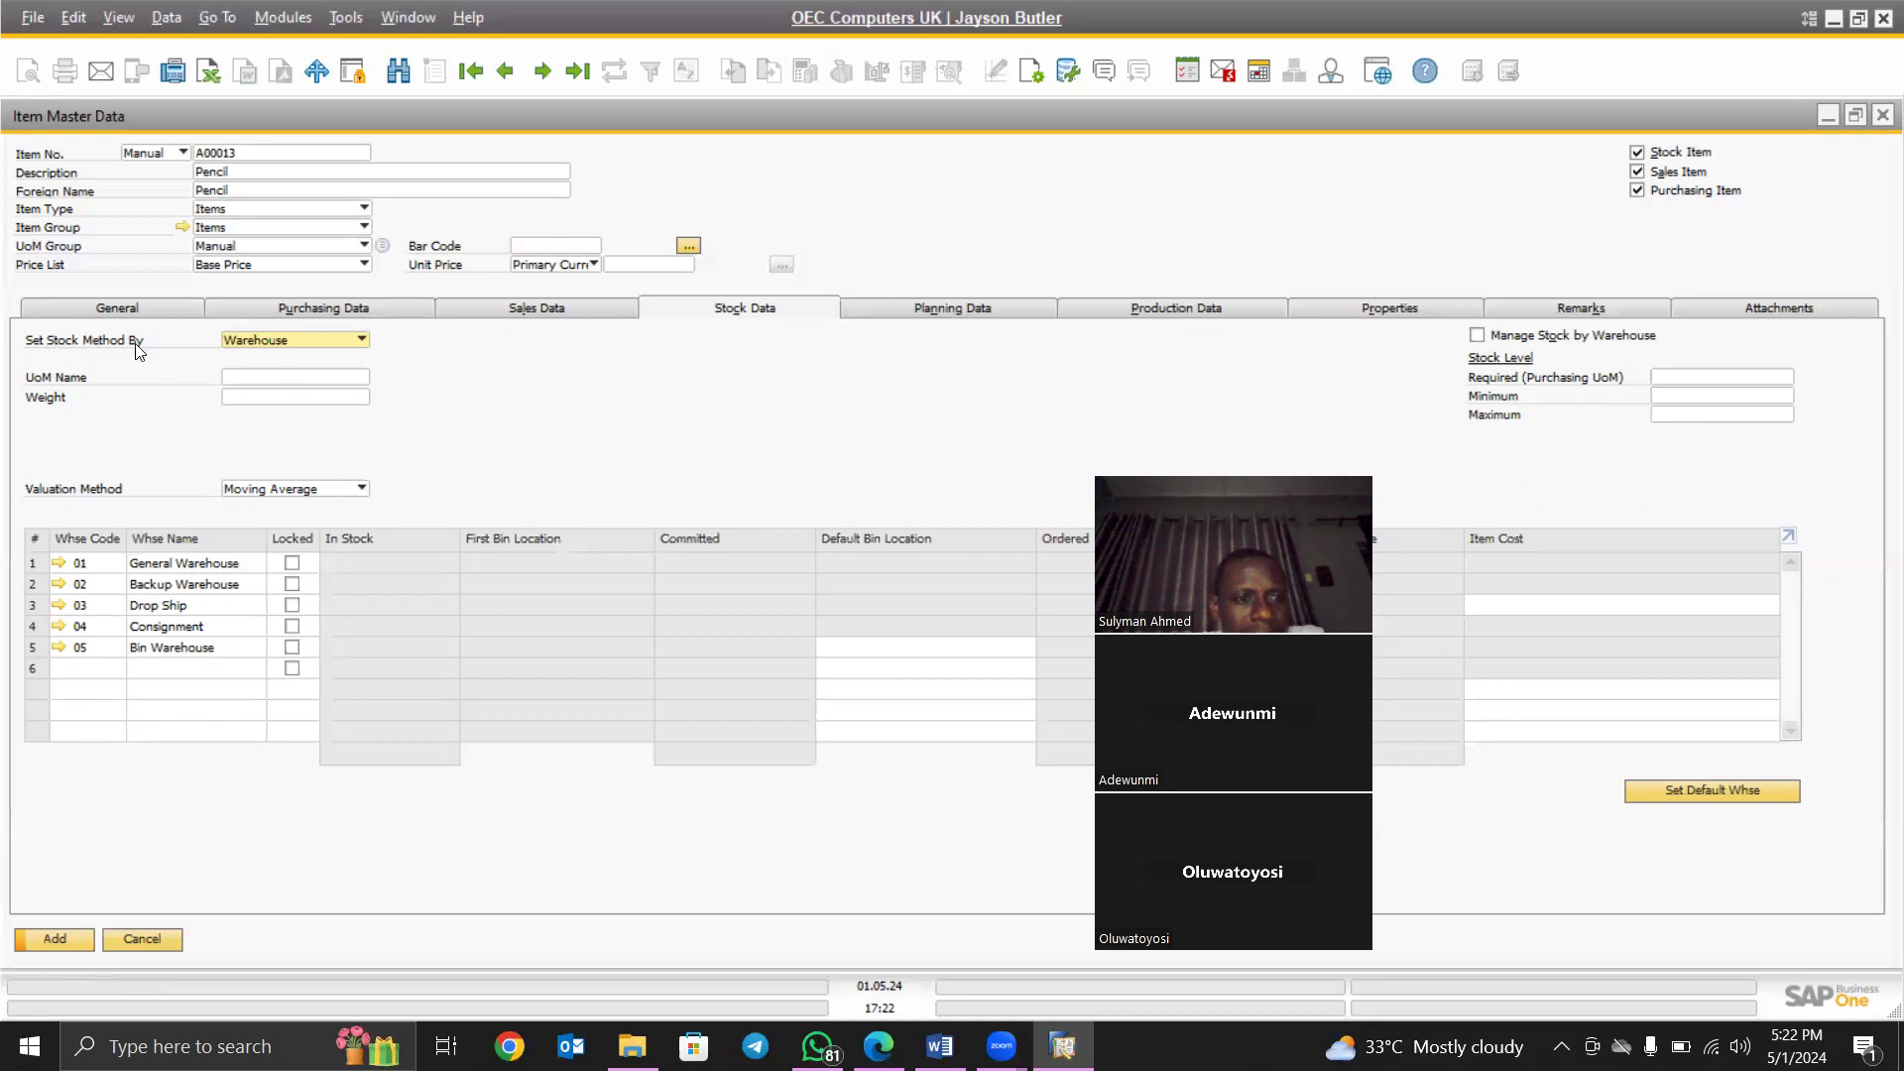
left_click(337, 337)
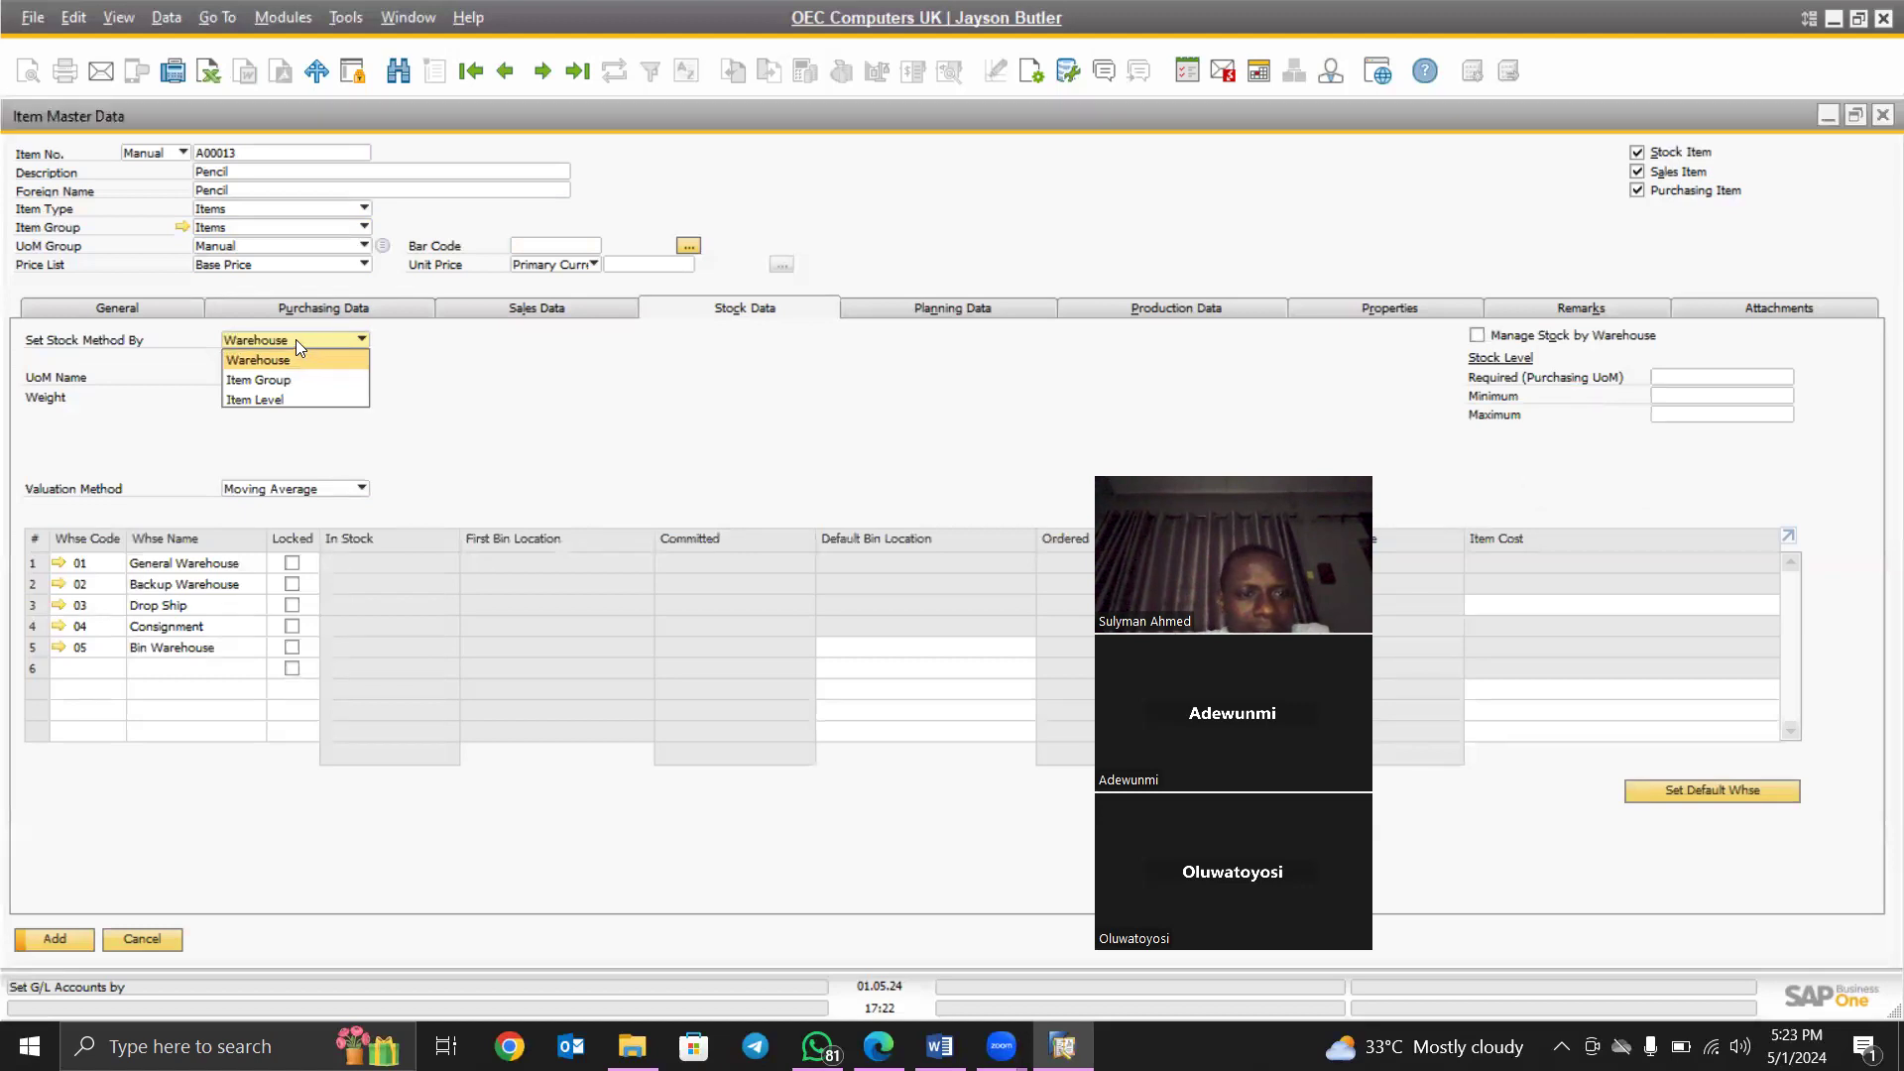
left_click(296, 339)
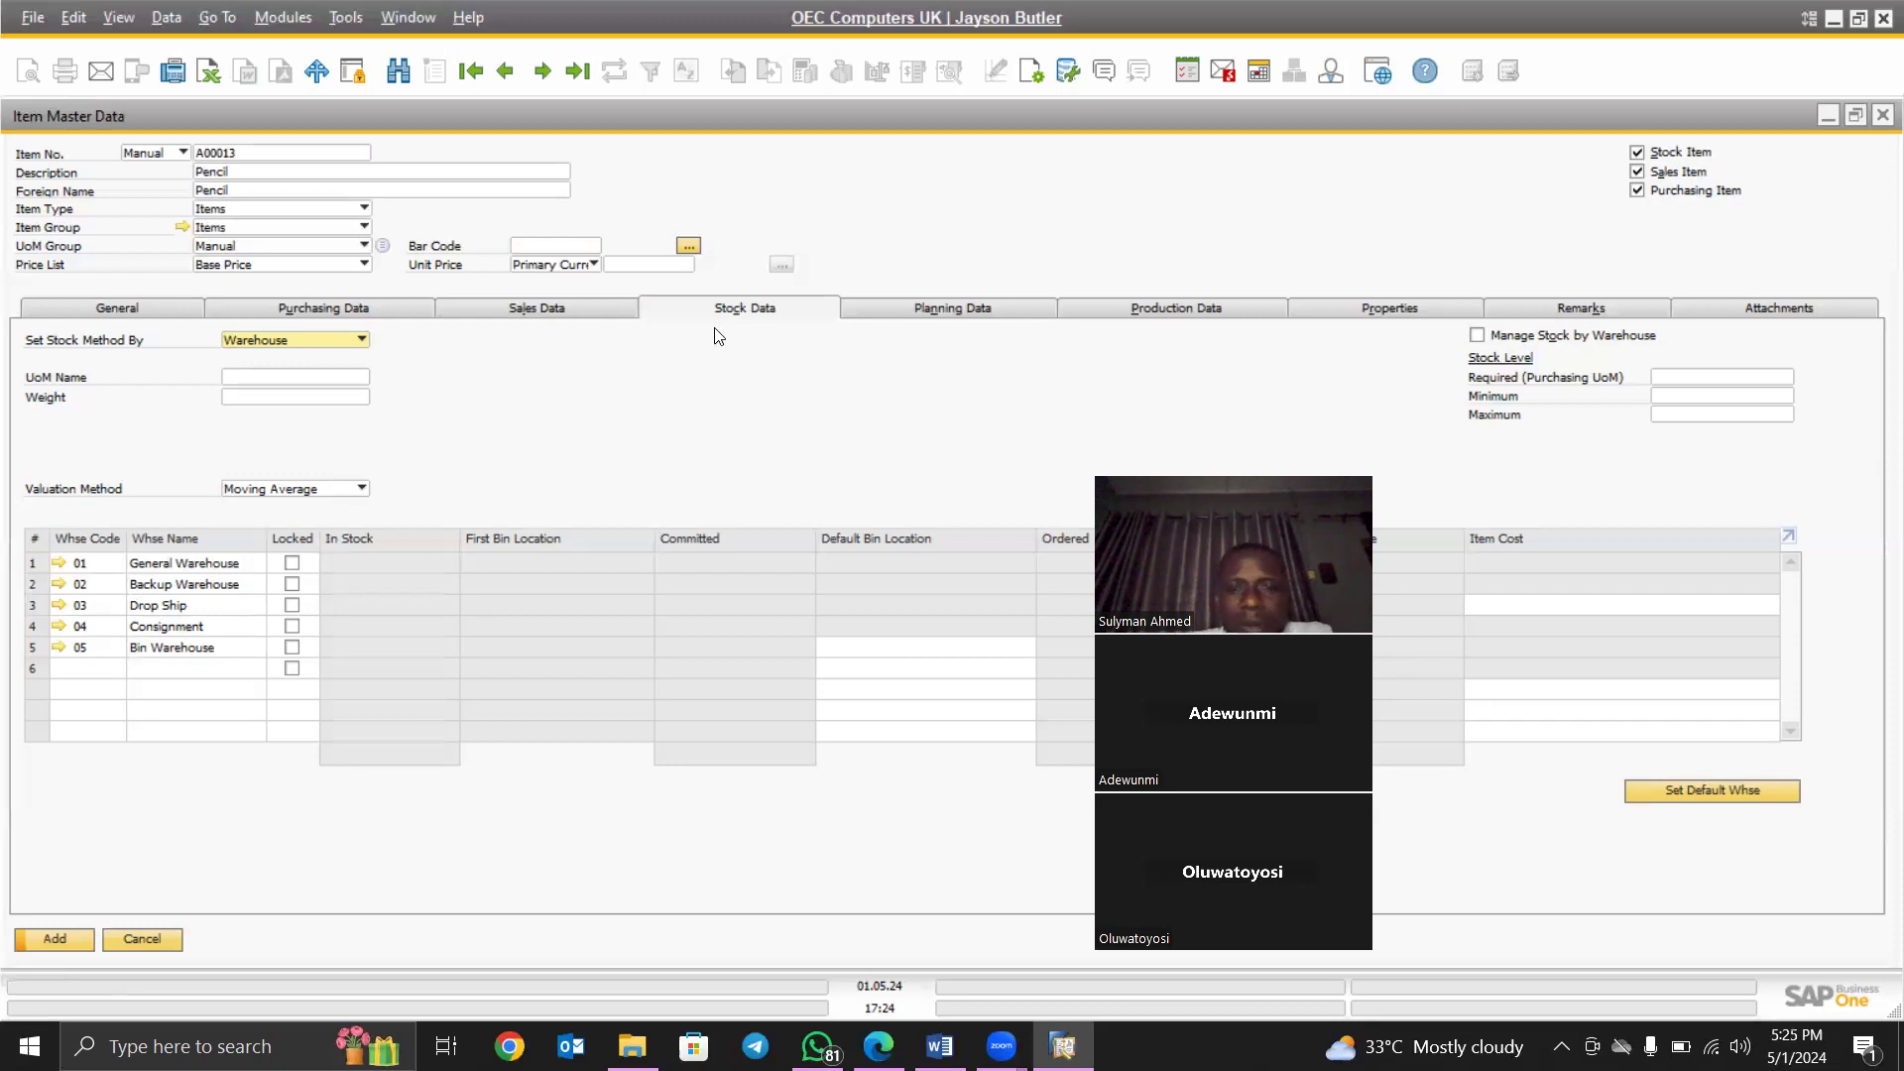
- Open the Pencil item's Planning Data, keeping MRP as planning method and Buy as procurement method
left_click(935, 310)
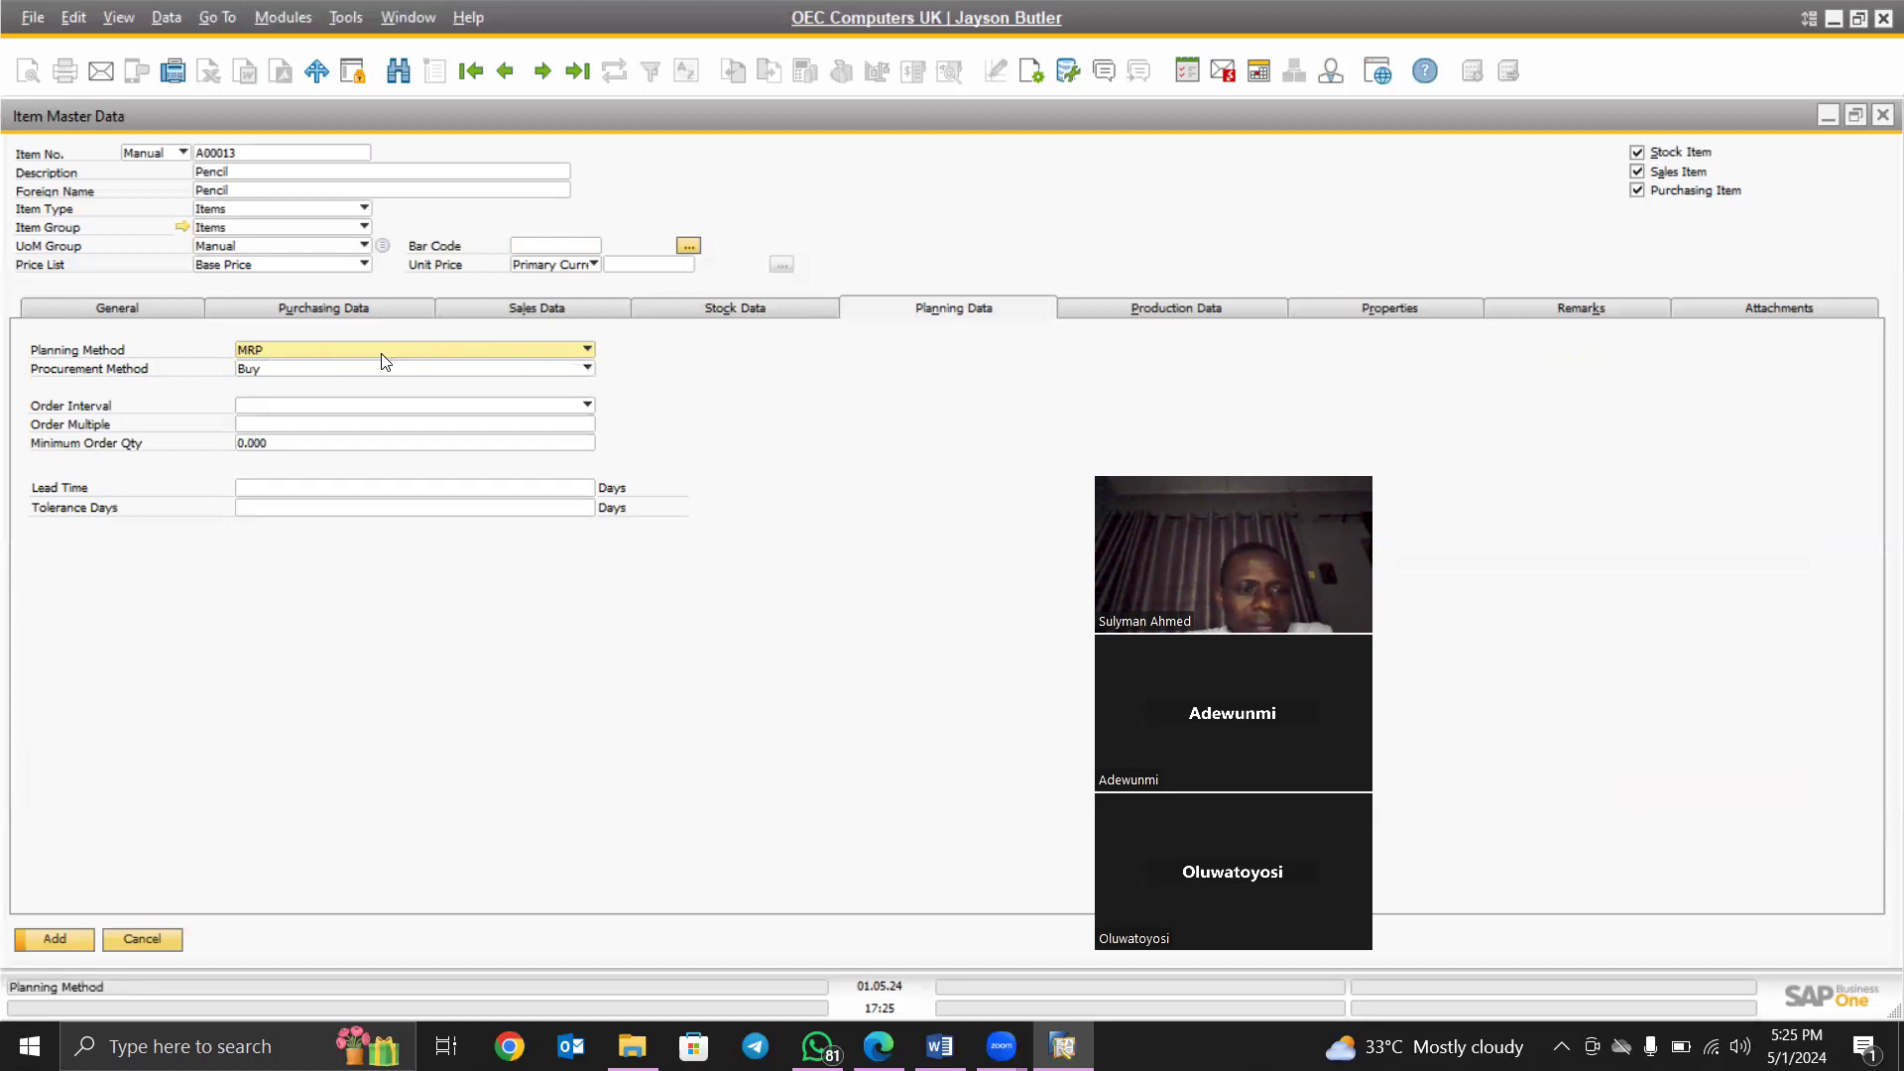
left_click(505, 349)
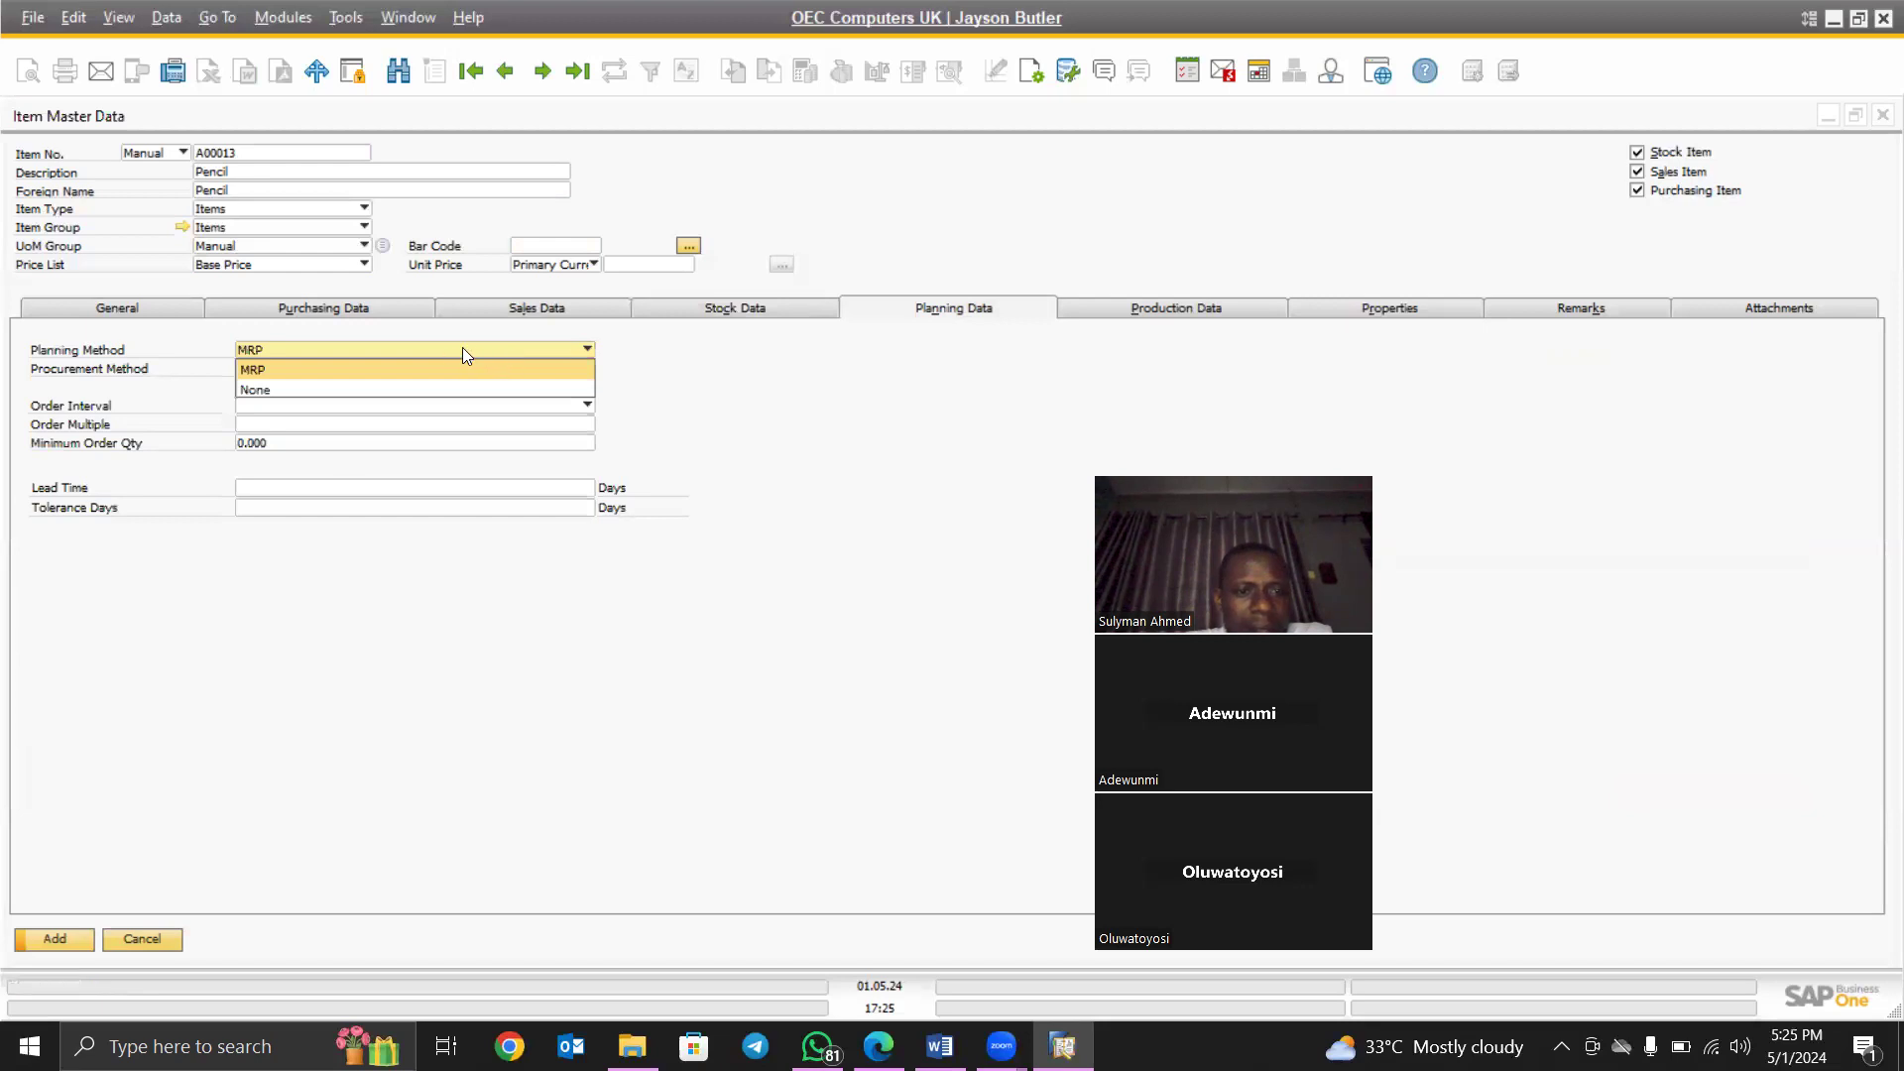
left_click(482, 352)
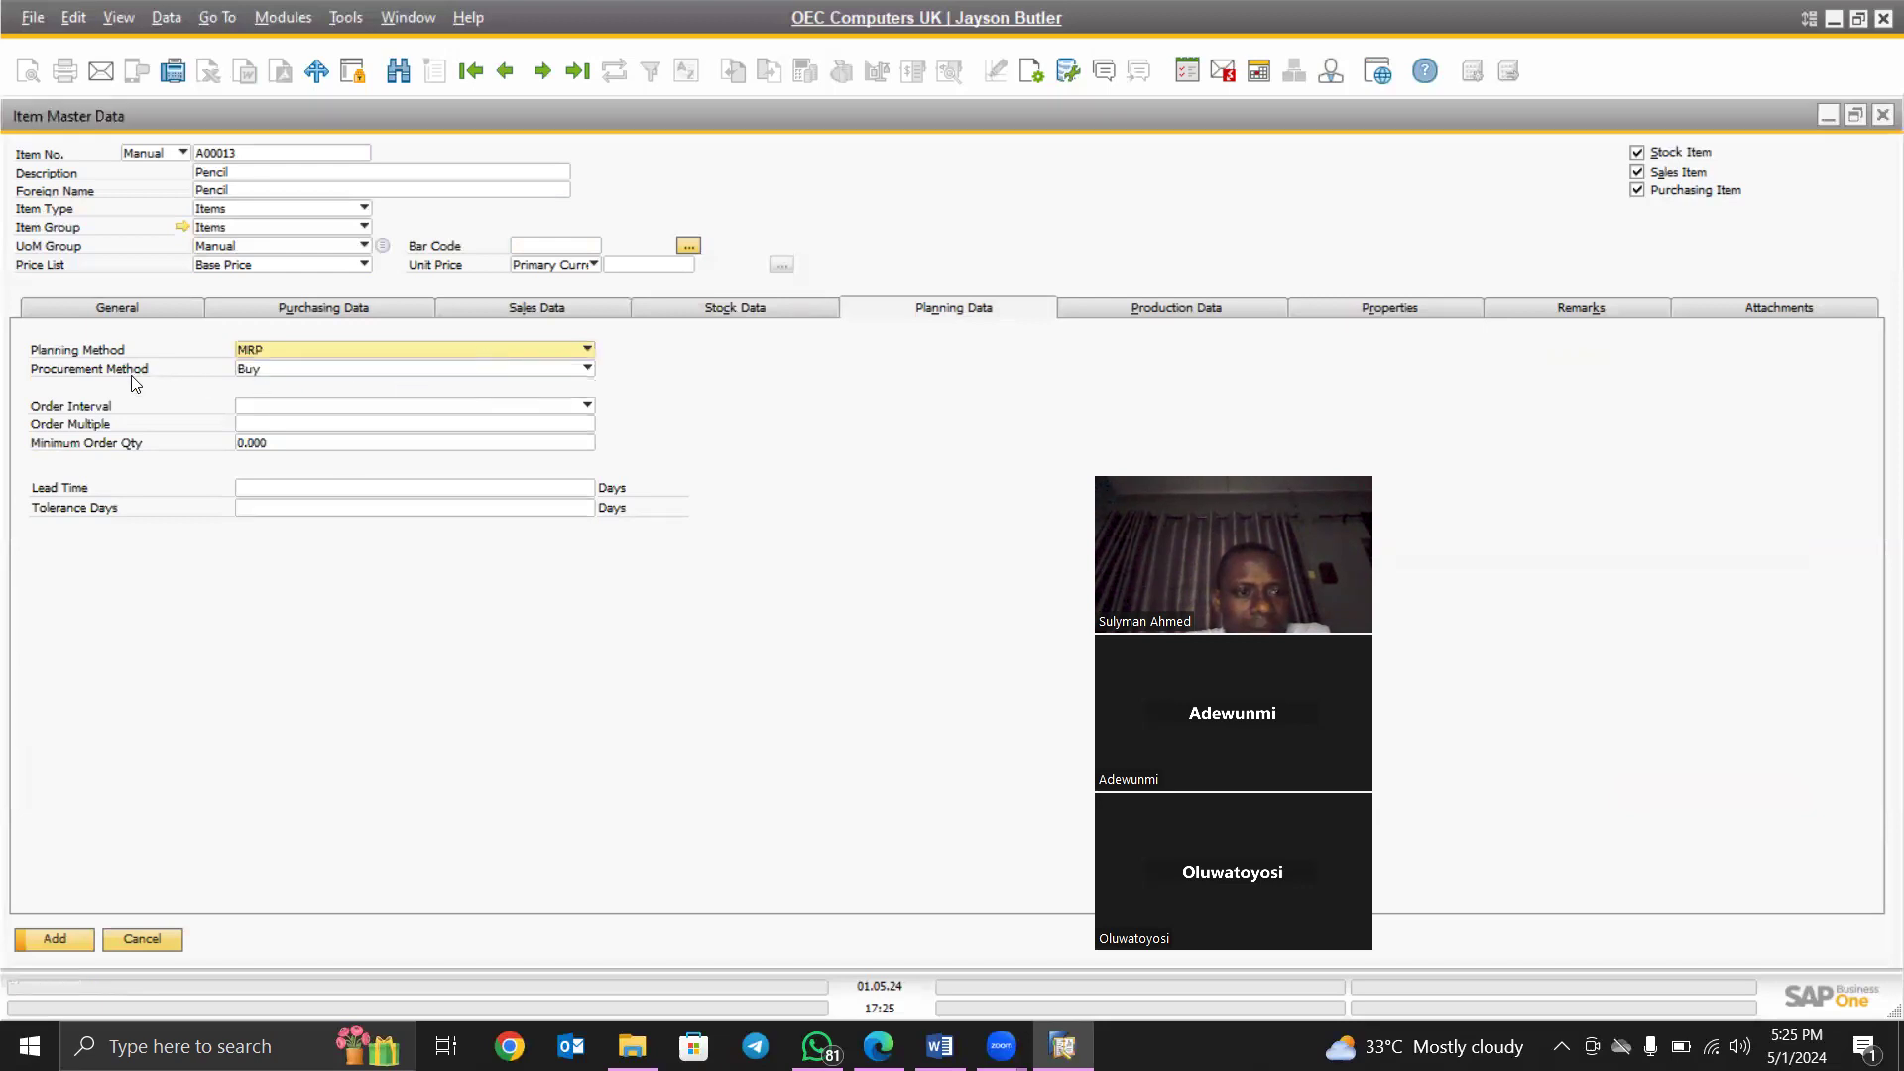
left_click(350, 371)
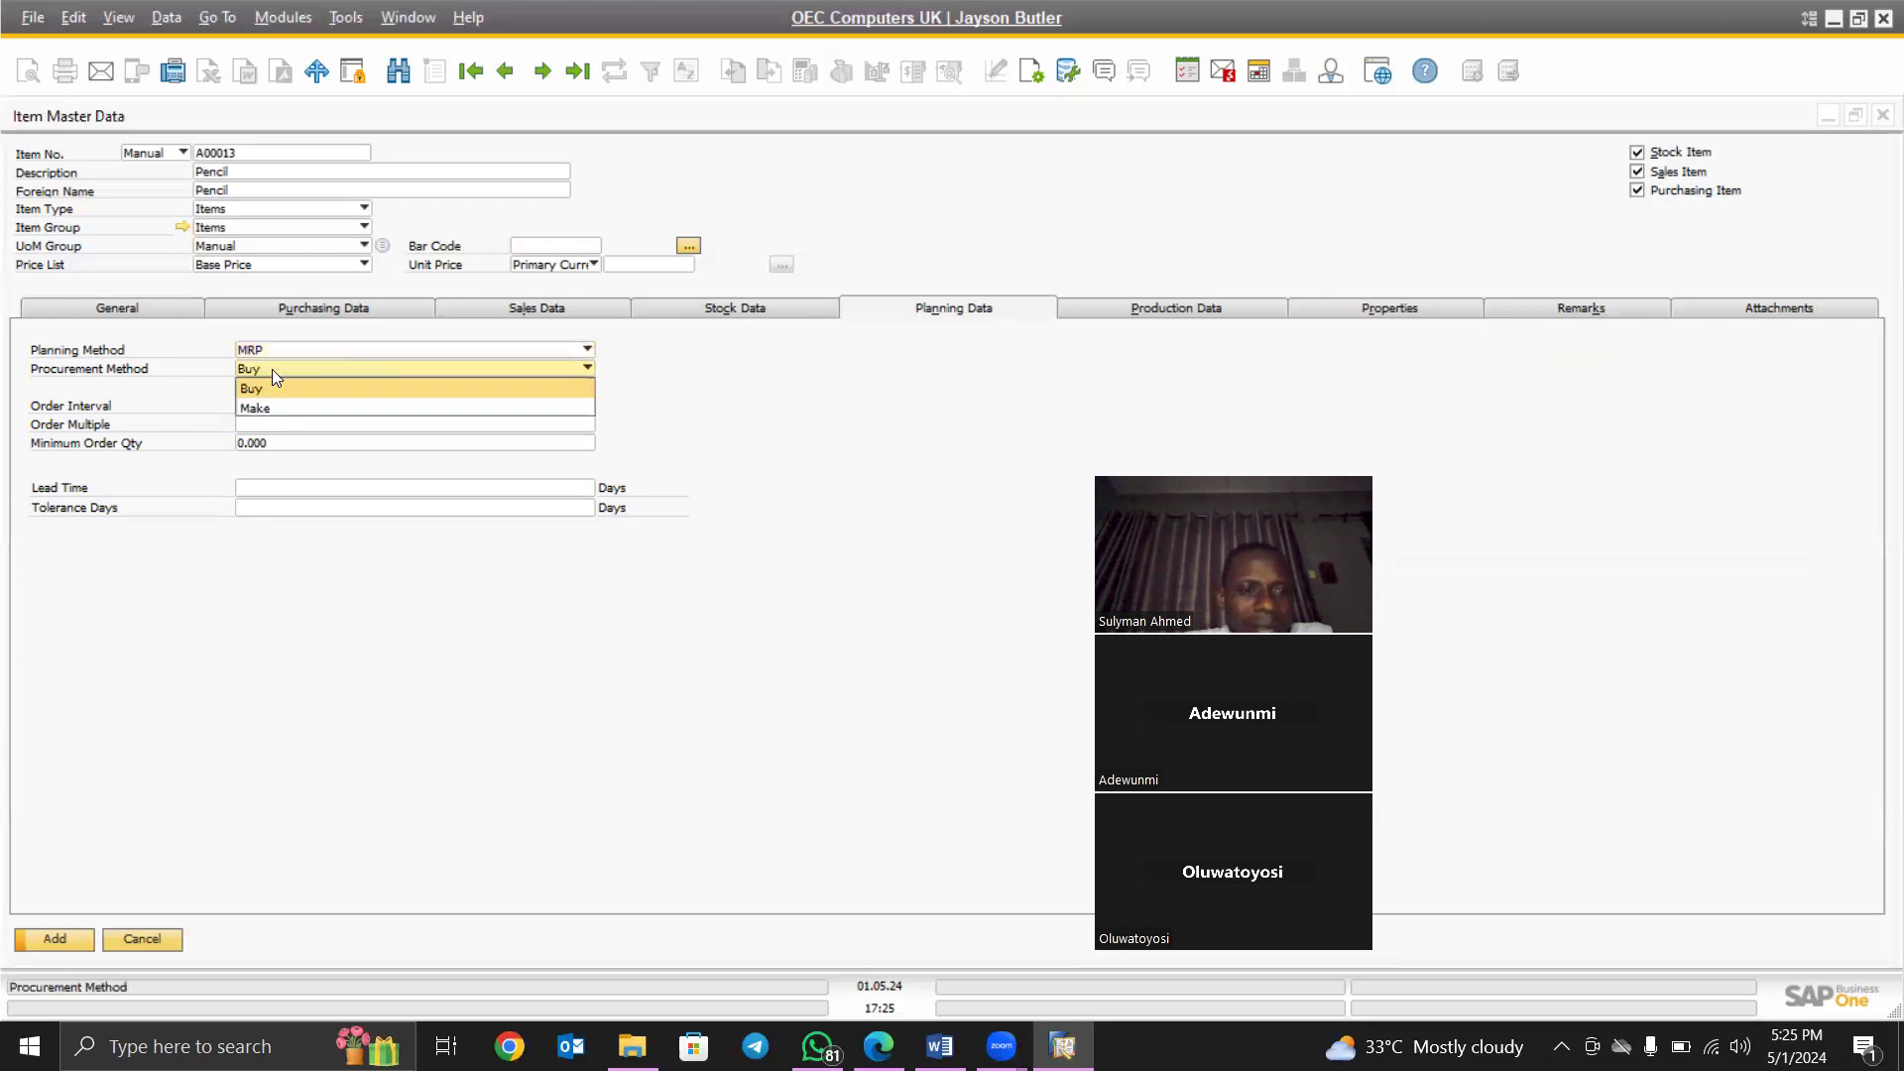
left_click(336, 349)
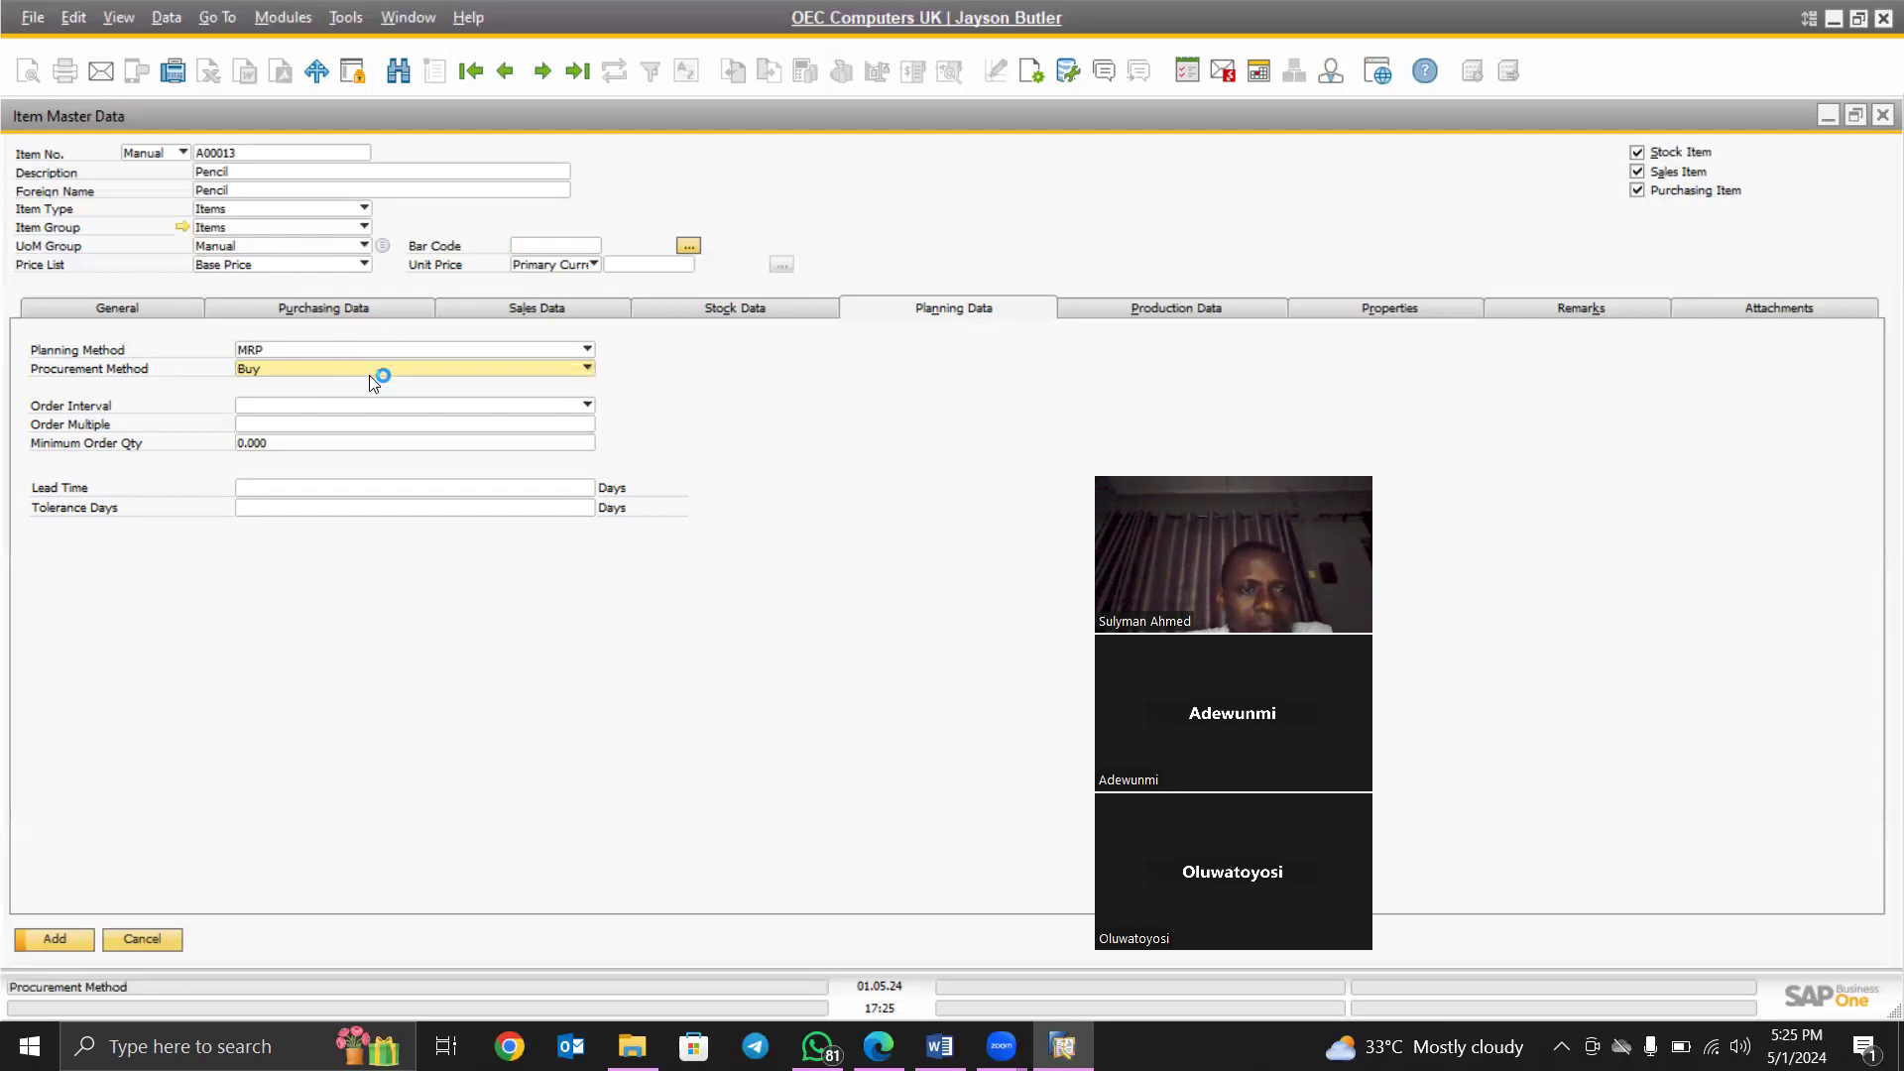
left_click(286, 17)
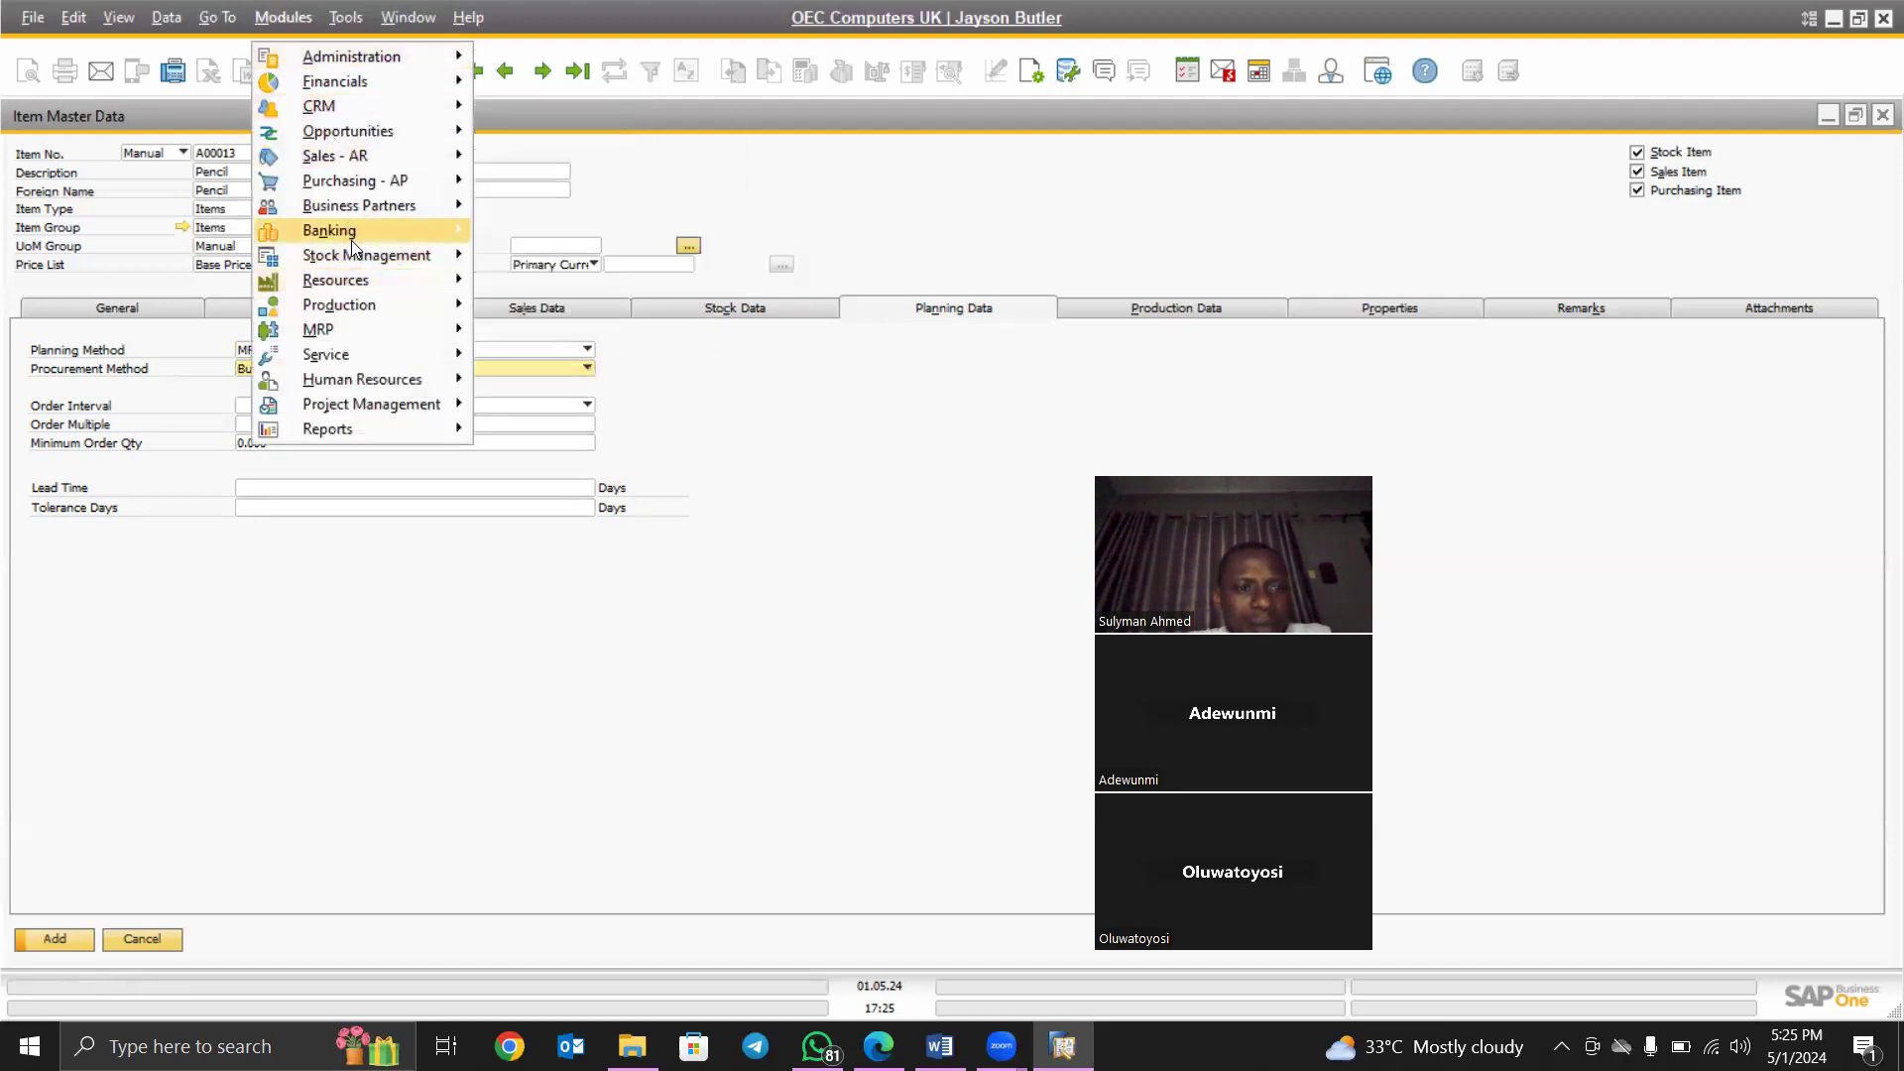
mouse_move(345, 325)
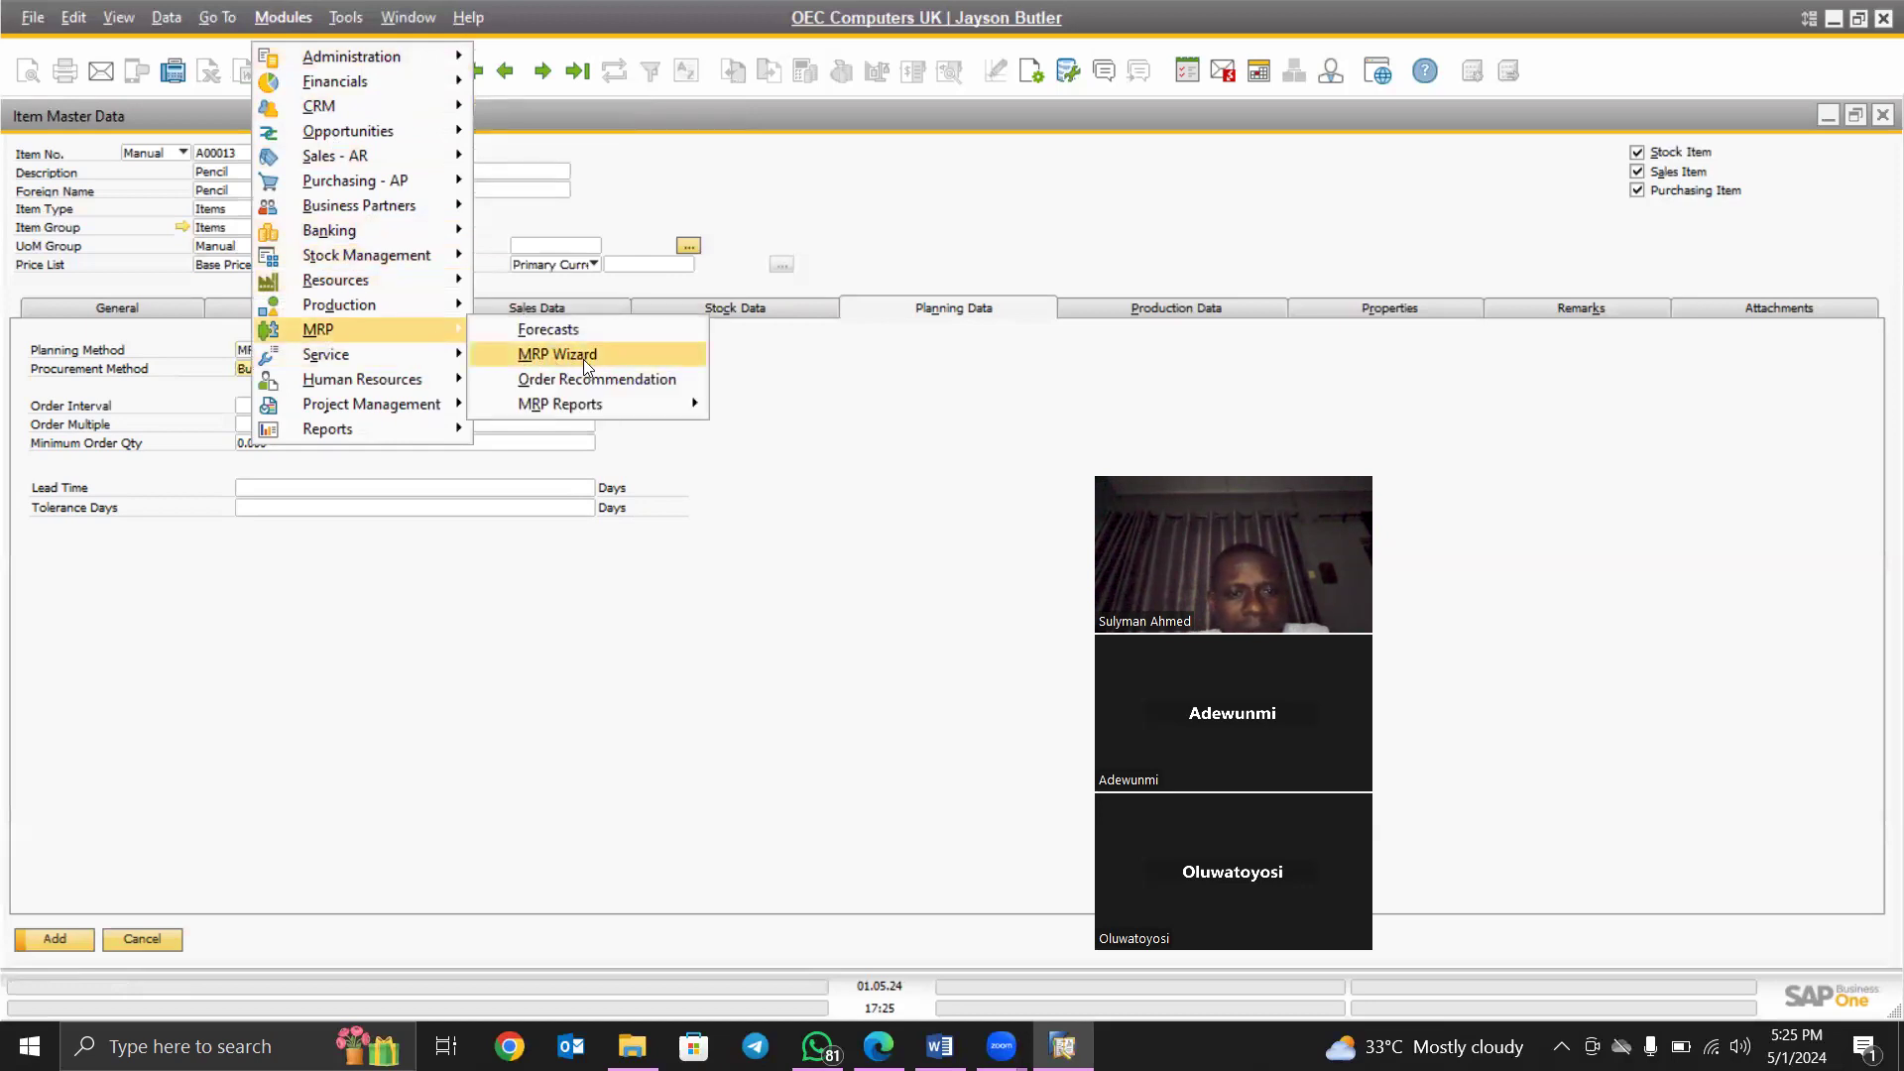
left_click(646, 147)
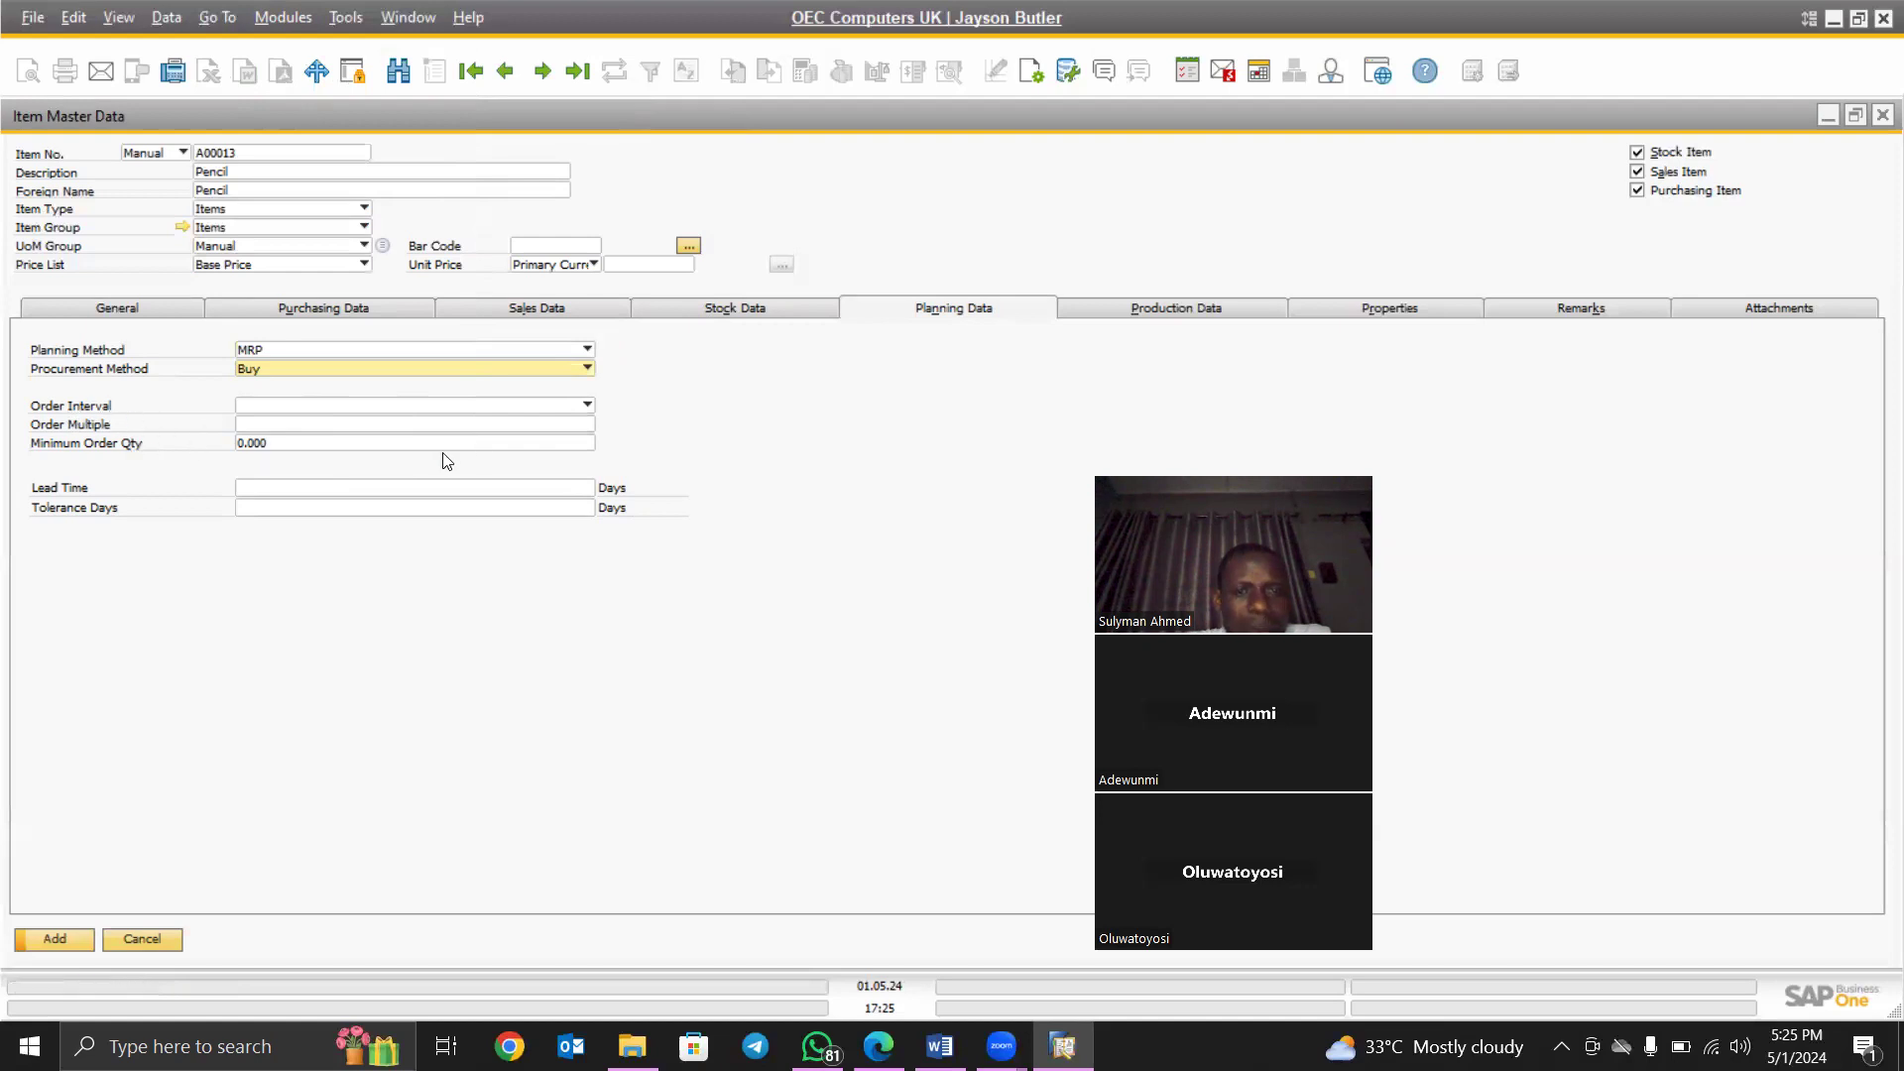
- Check Production Data with Backflush kept as issue method, then view the item's Properties list
left_click(1180, 311)
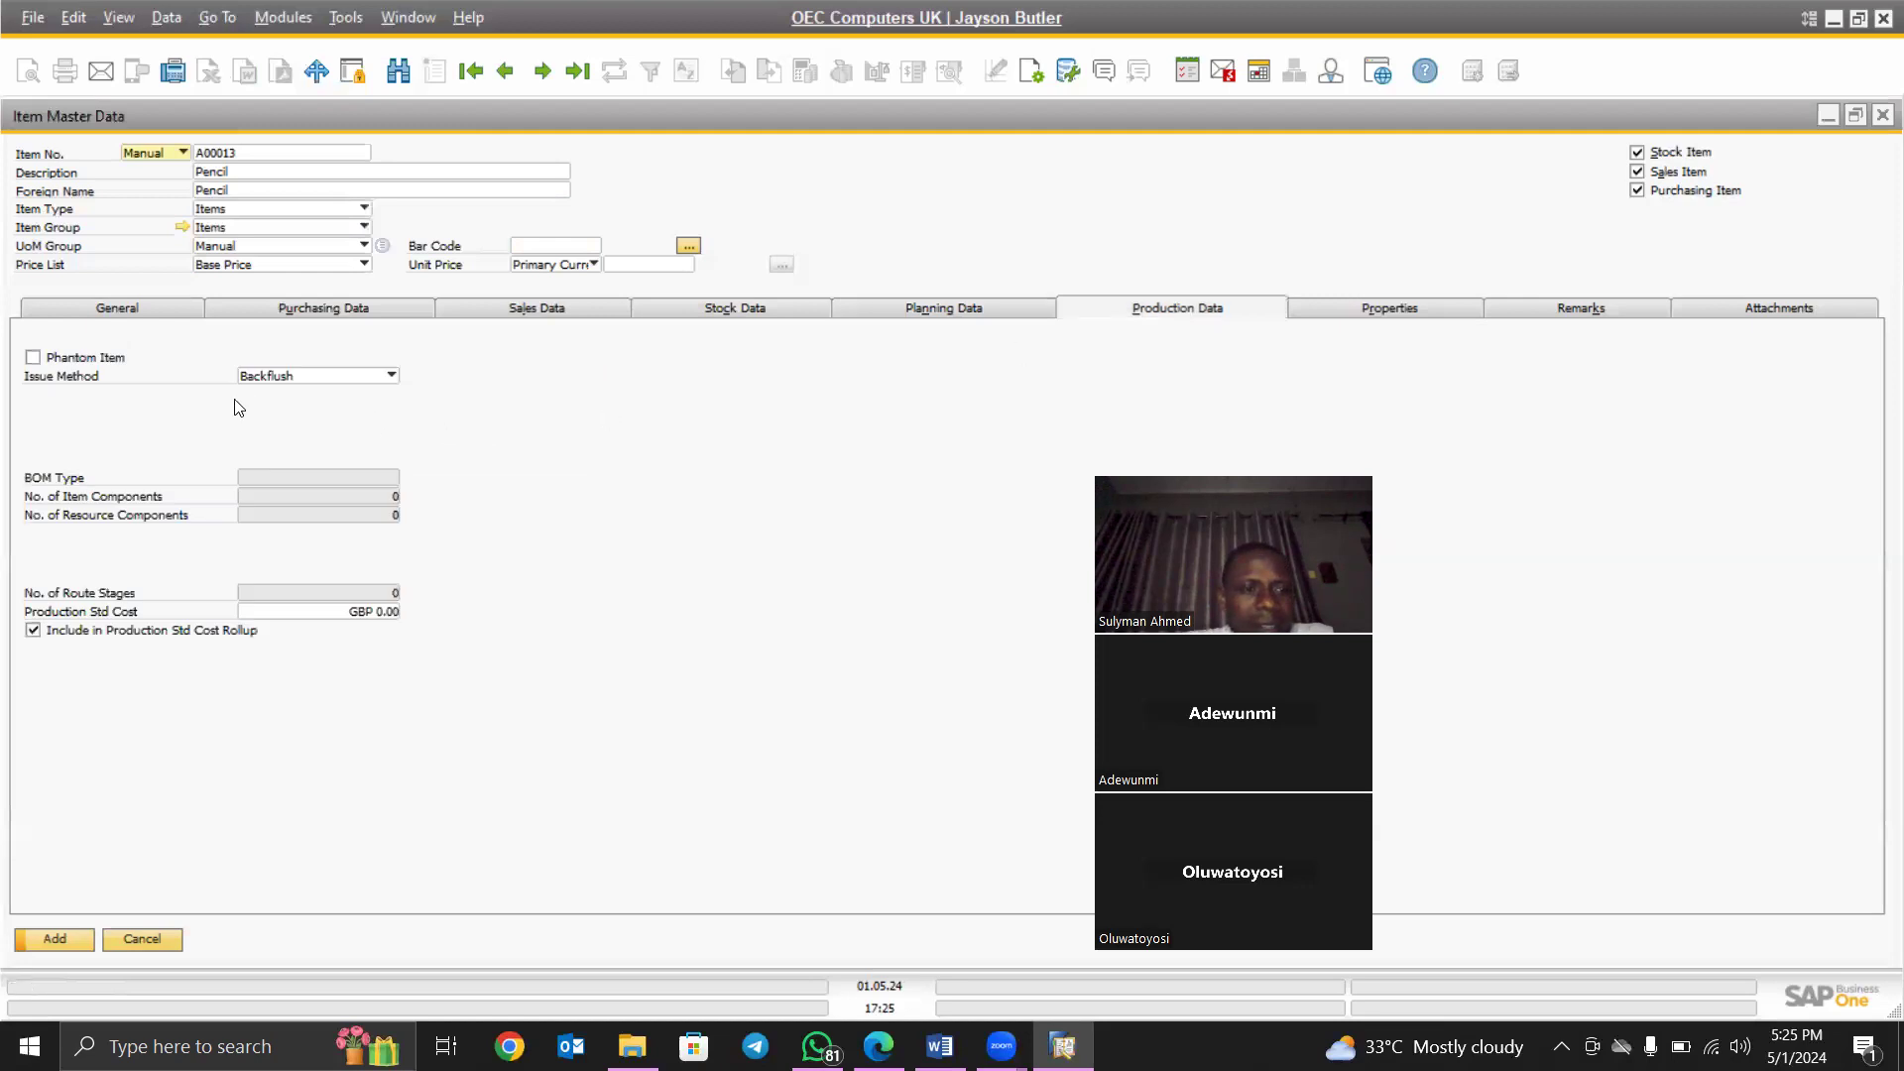
left_click(387, 377)
left_click(381, 378)
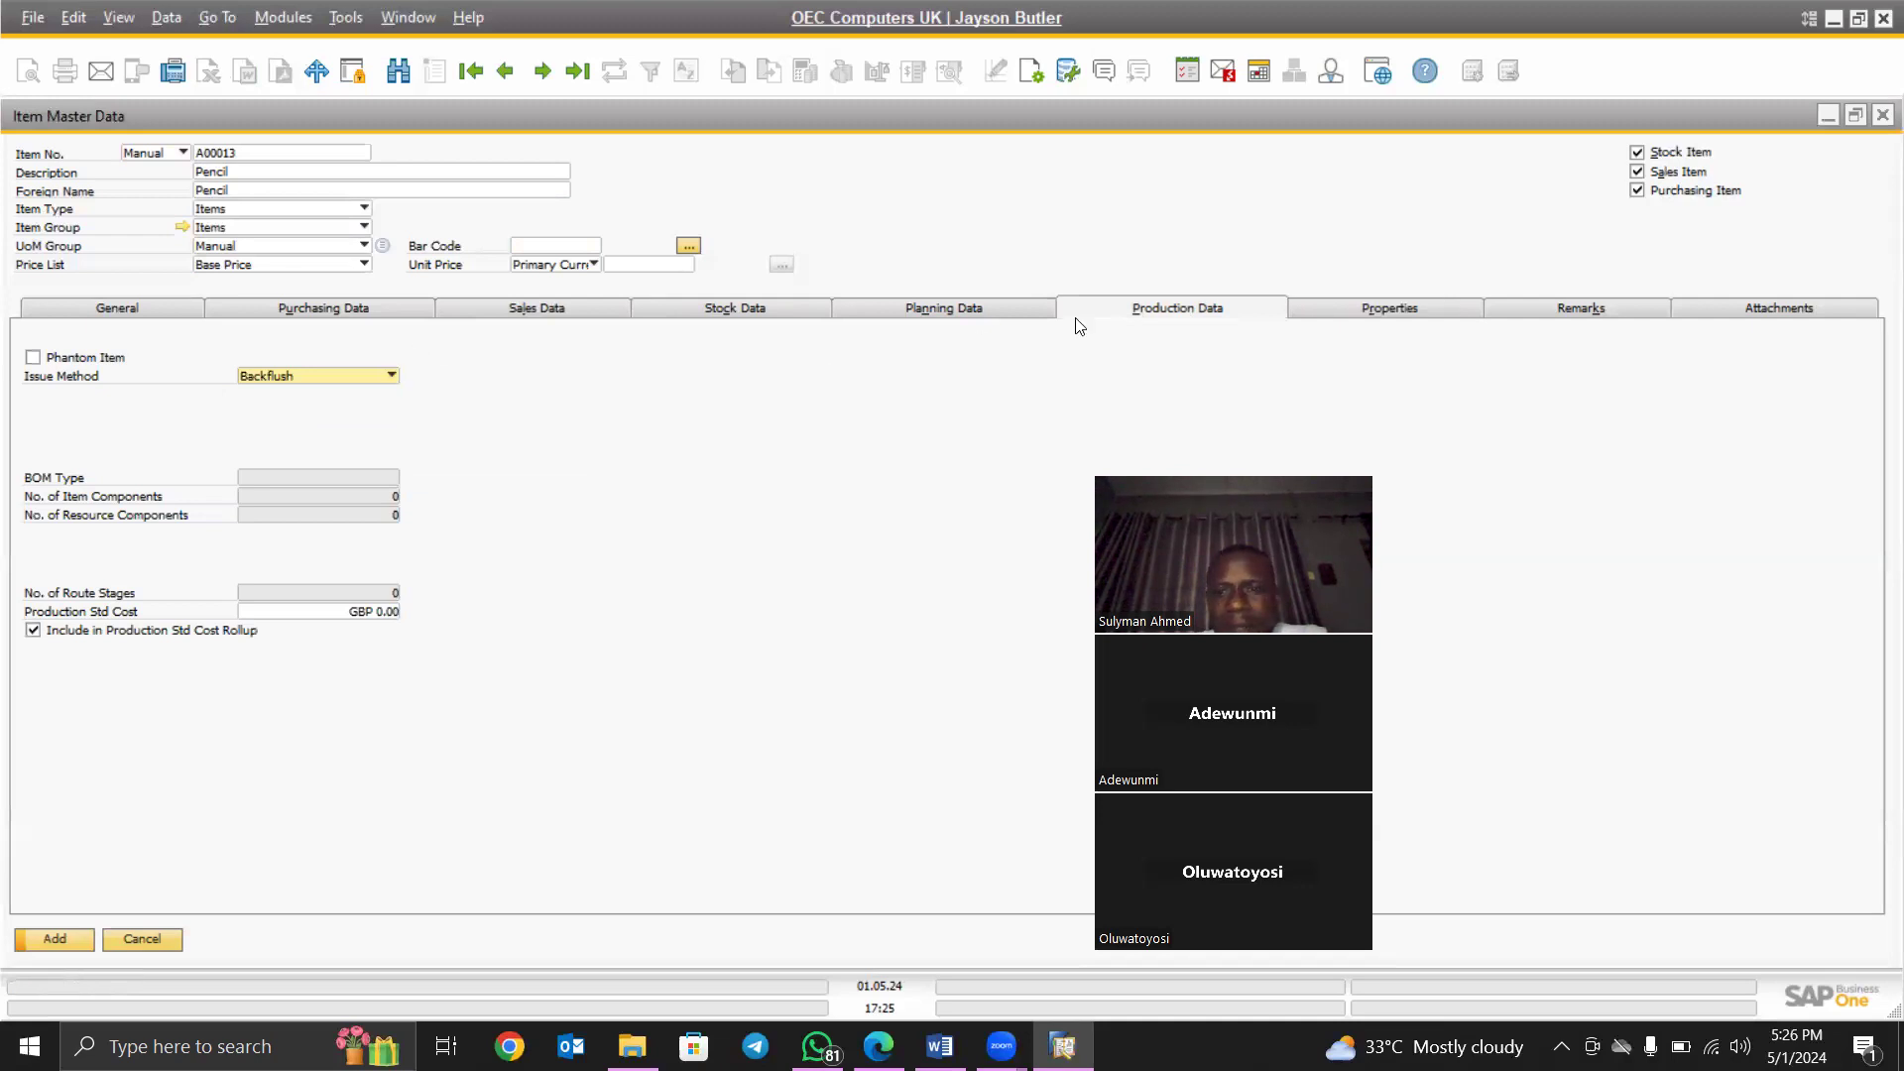
left_click(1382, 316)
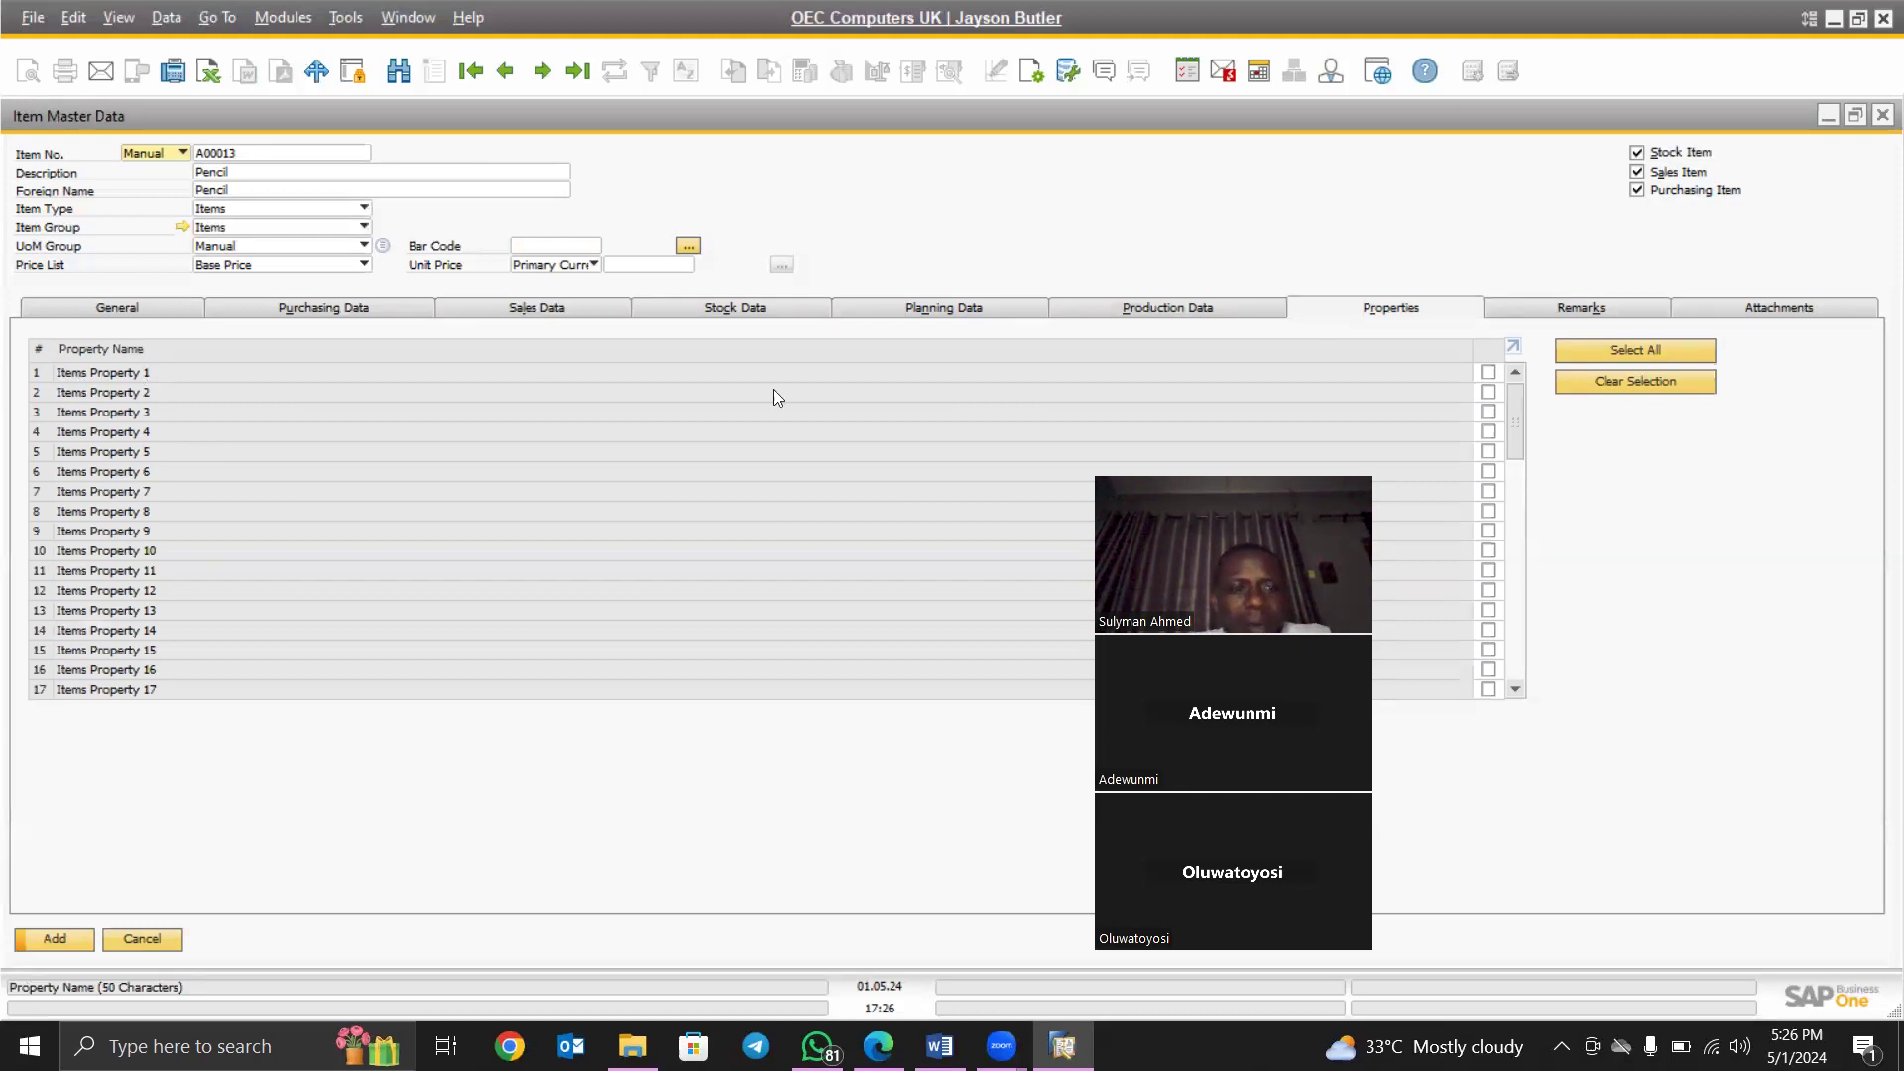
- View the Pencil item's blank Remarks, then its empty Attachments list
left_click(1564, 312)
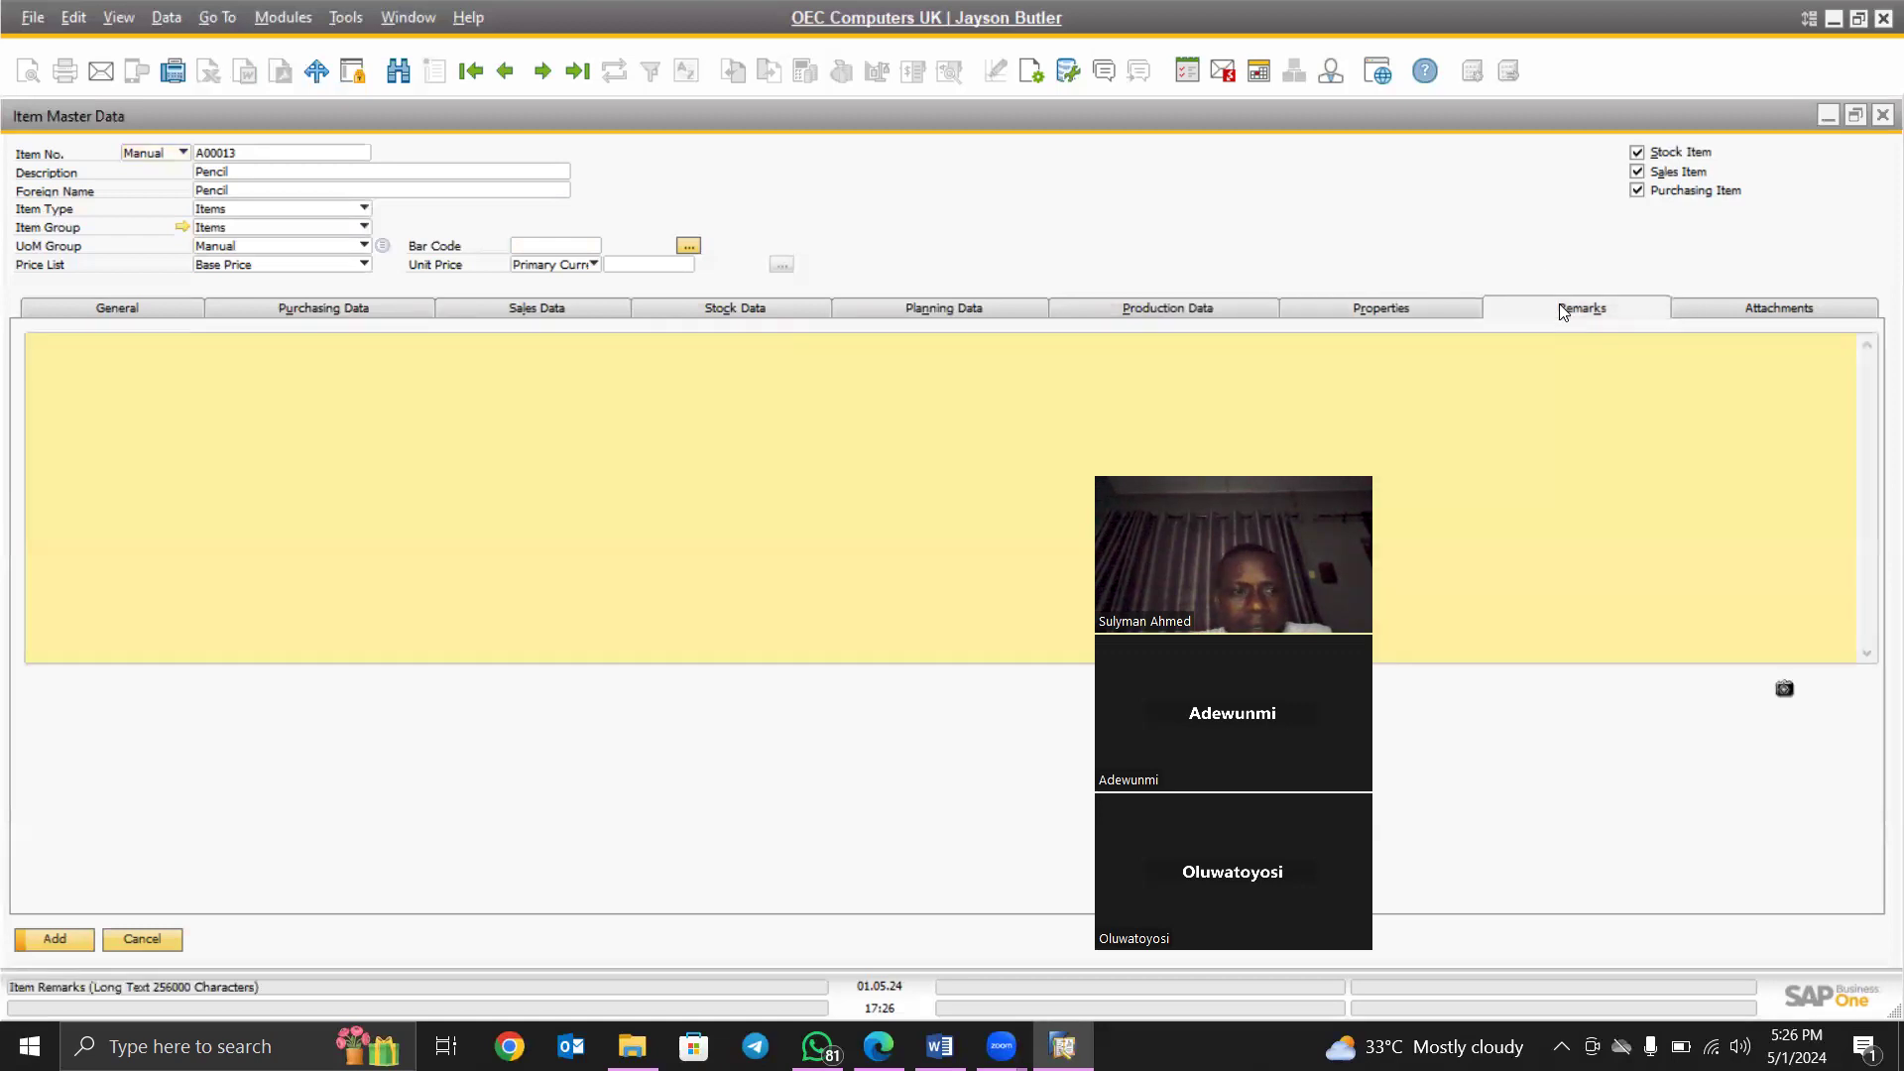
left_click(1785, 309)
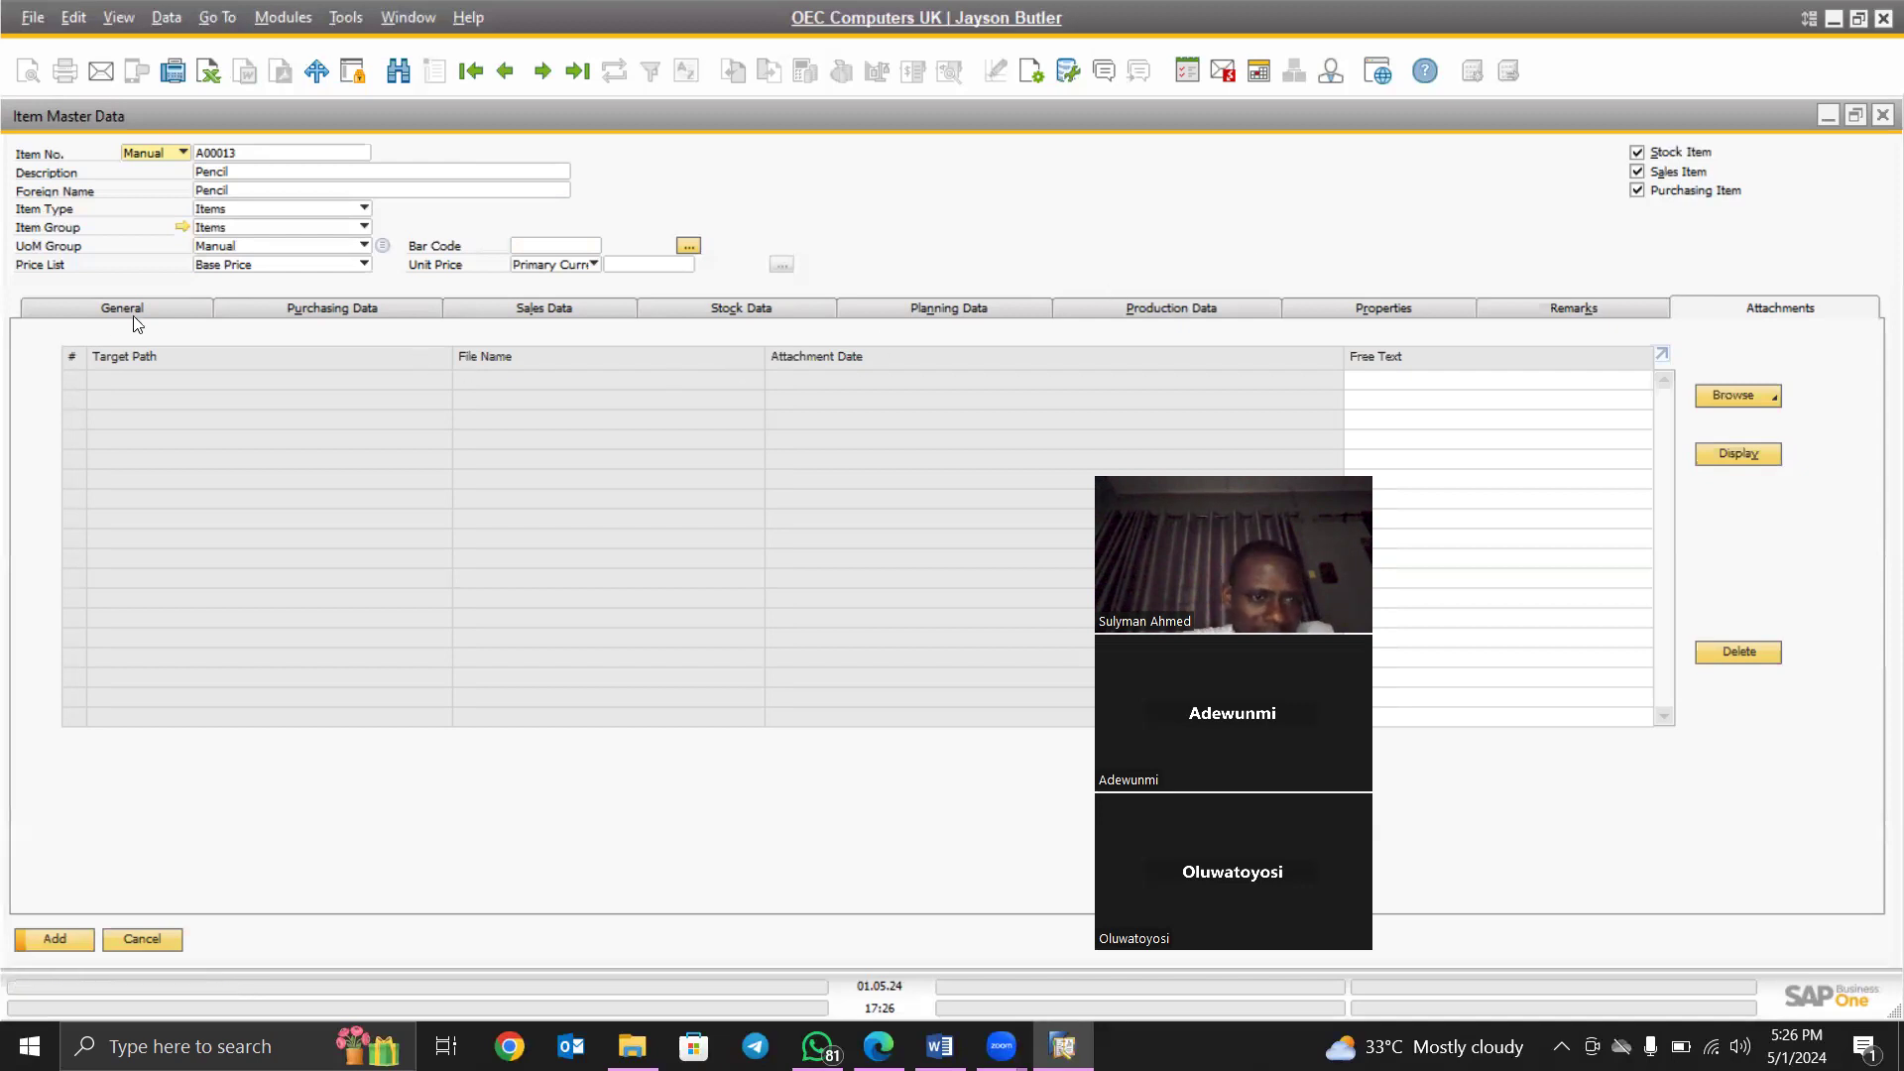
- Discard the new Pencil item, return to the GBP 6,000.00 Maxi-Teq quotation, and show the Add options
left_click(141, 938)
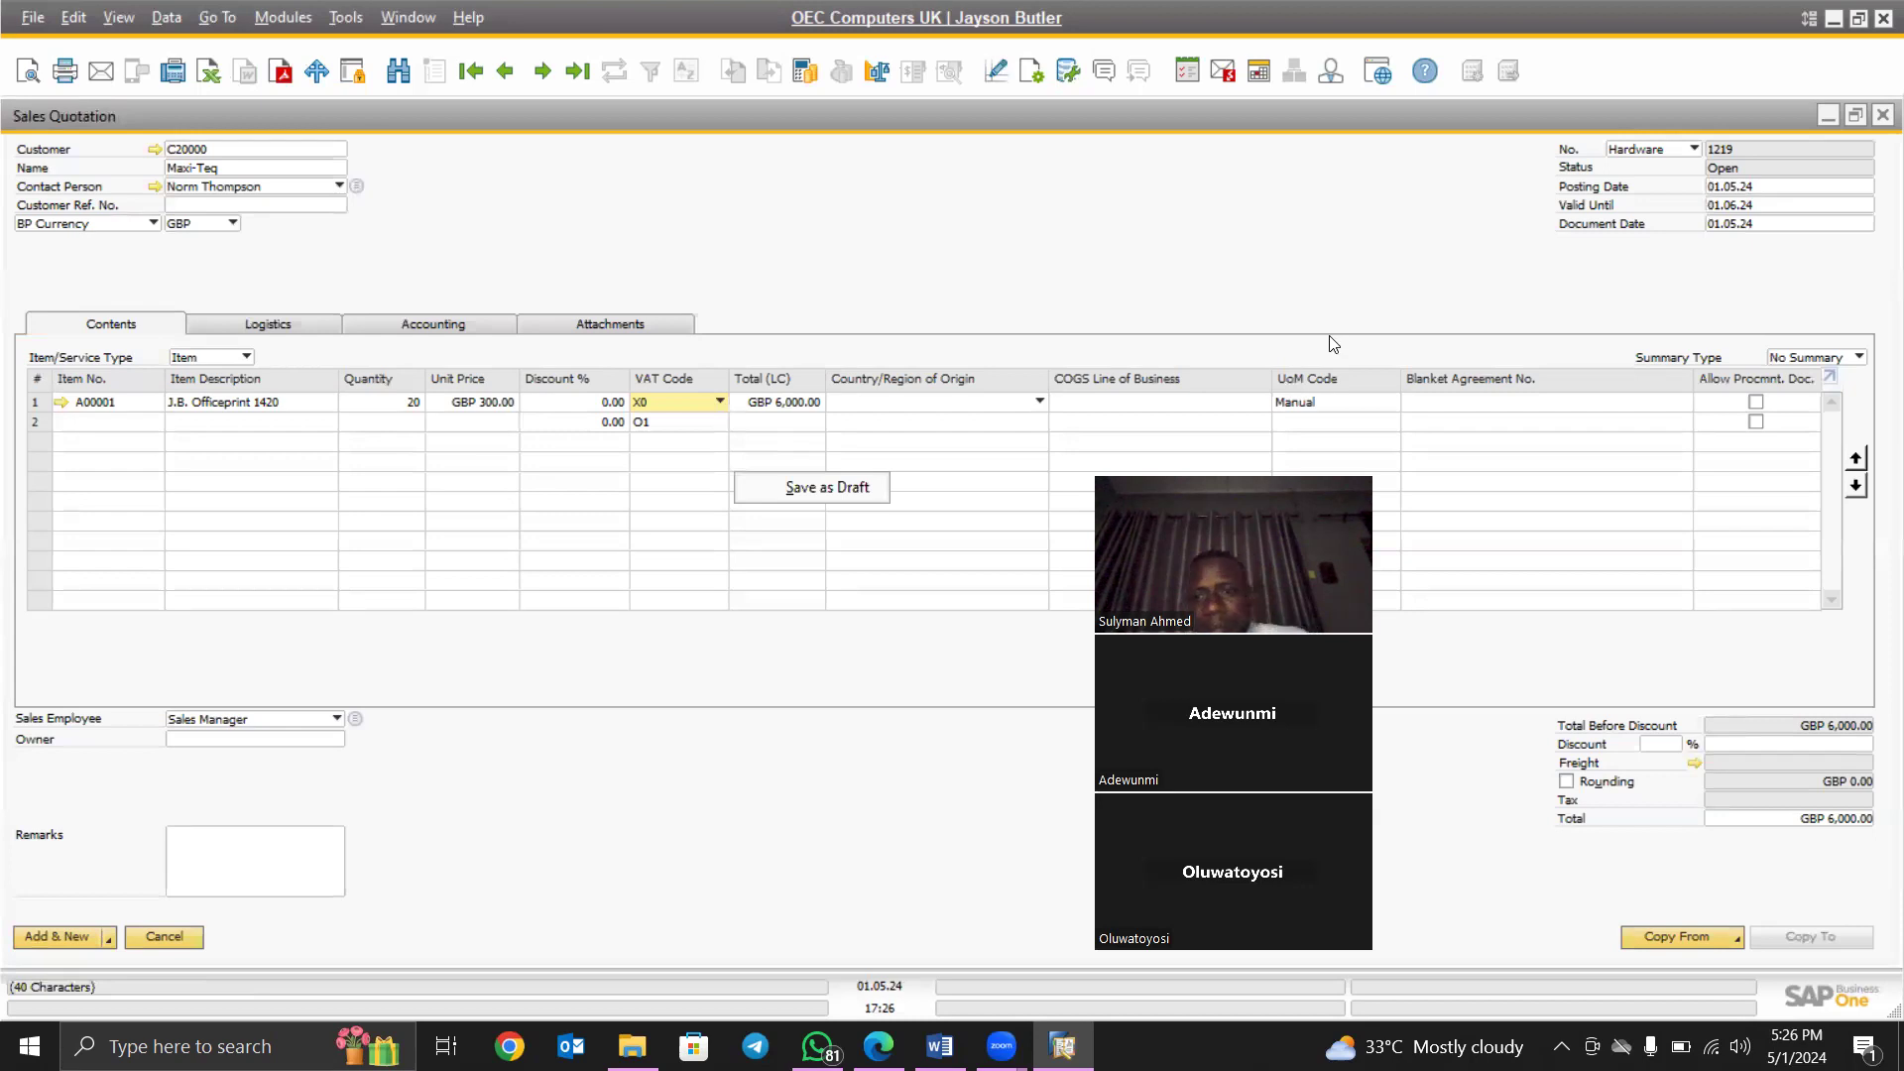
left_click_drag(1330, 344, 1597, 59)
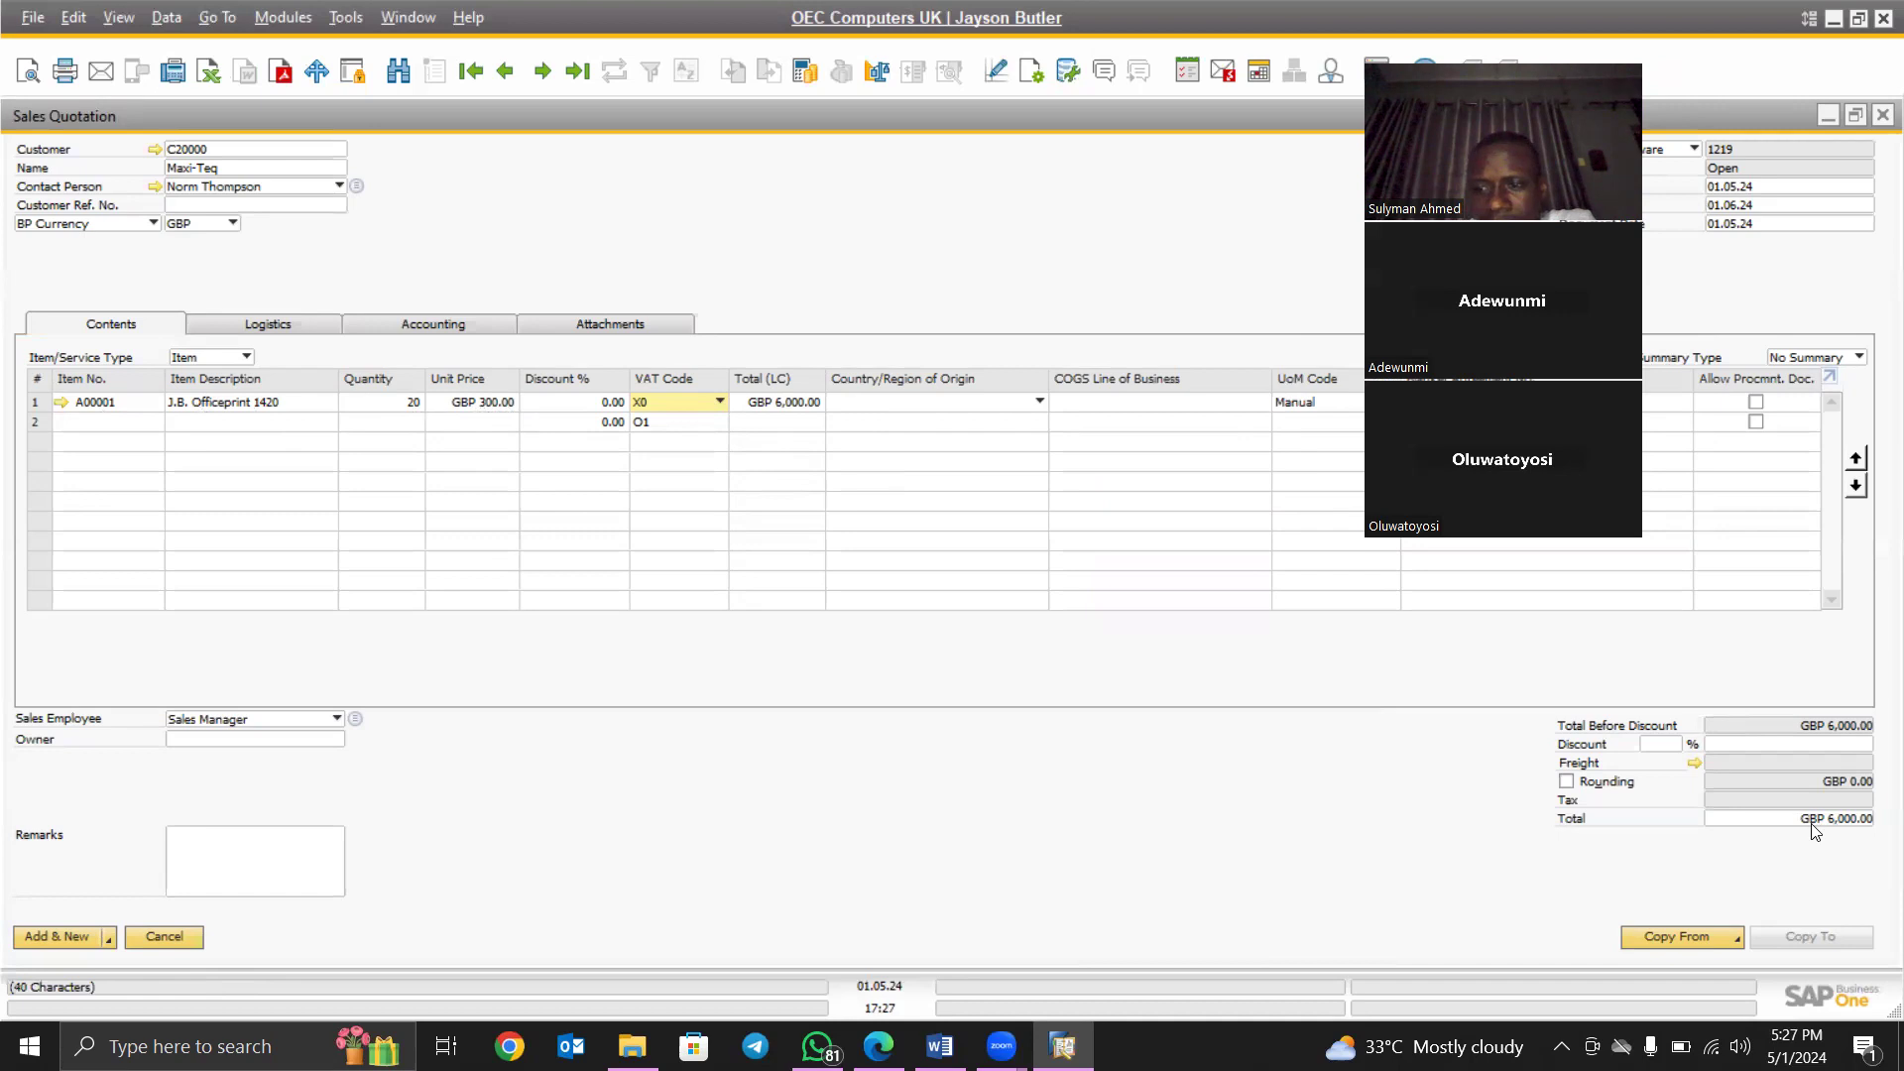
left_click(110, 937)
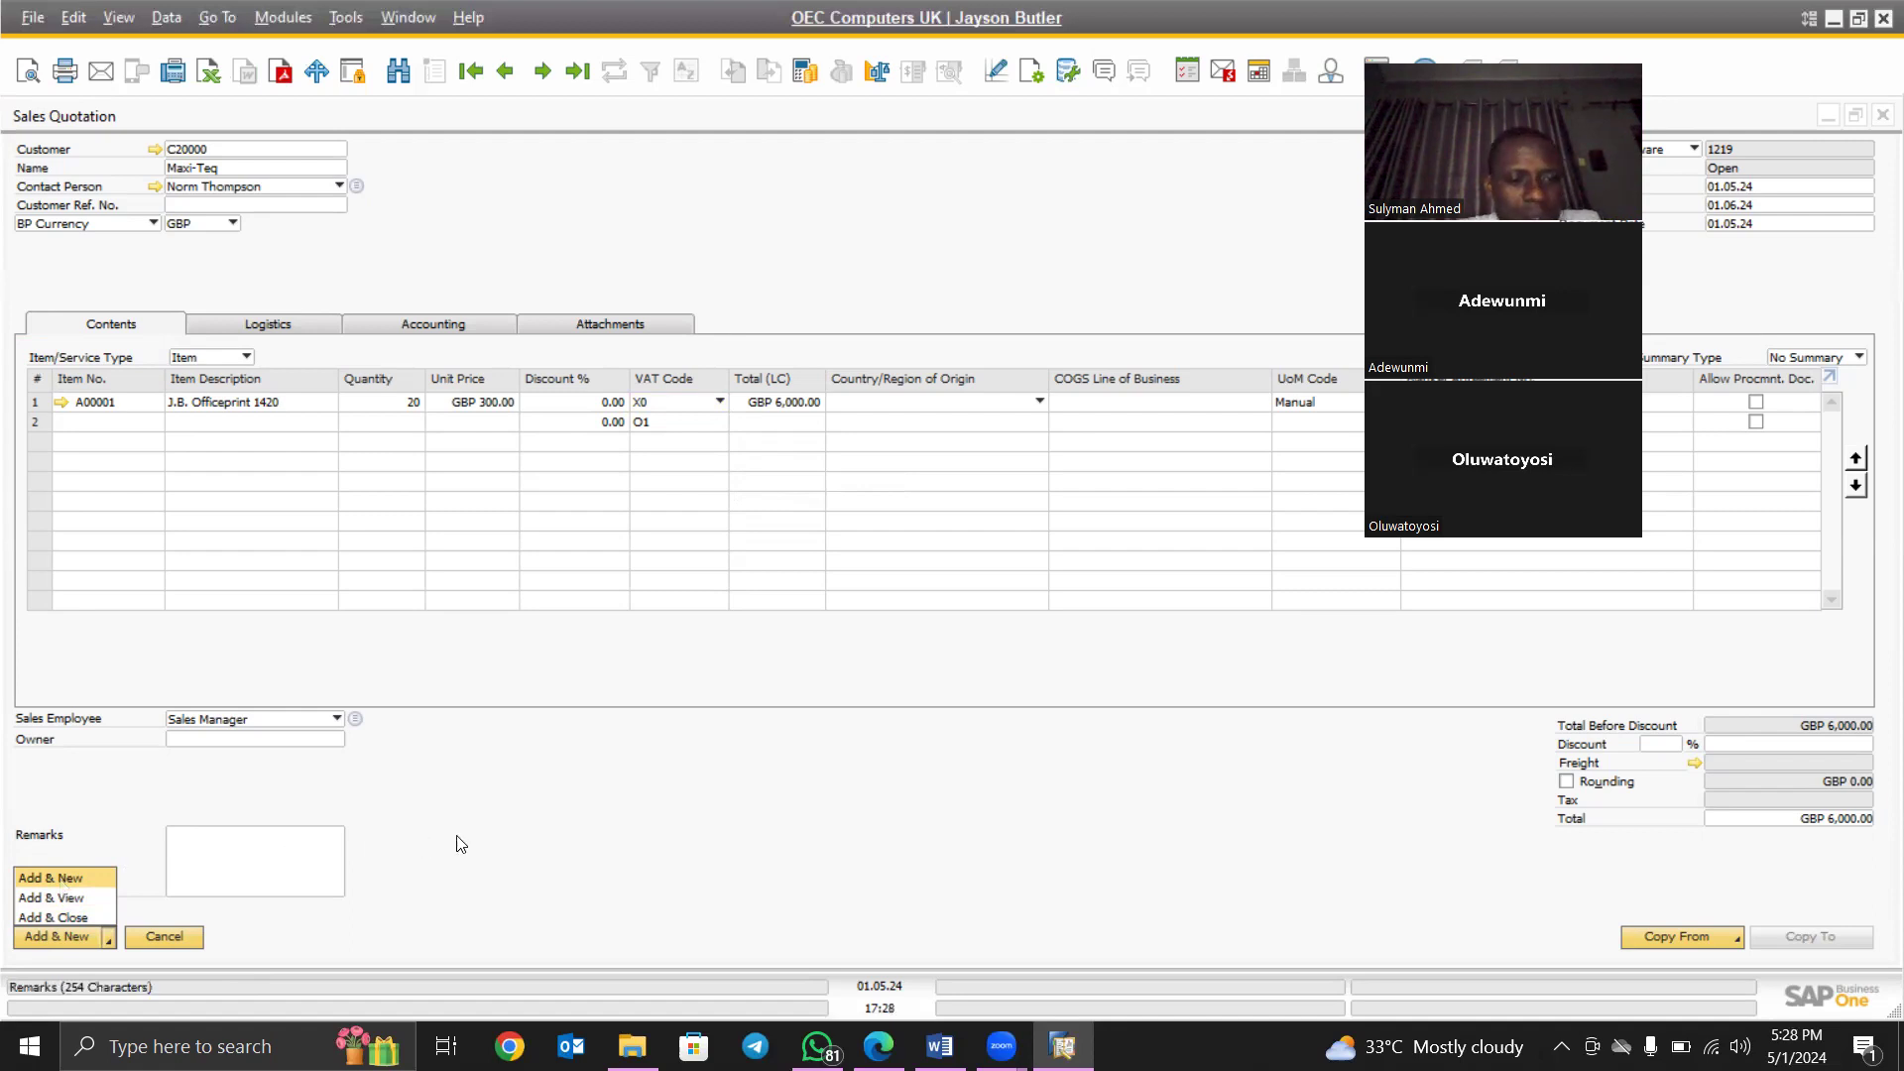
- Add quotation 1219 with Add & View and list its Copy To targets
left_click(44, 899)
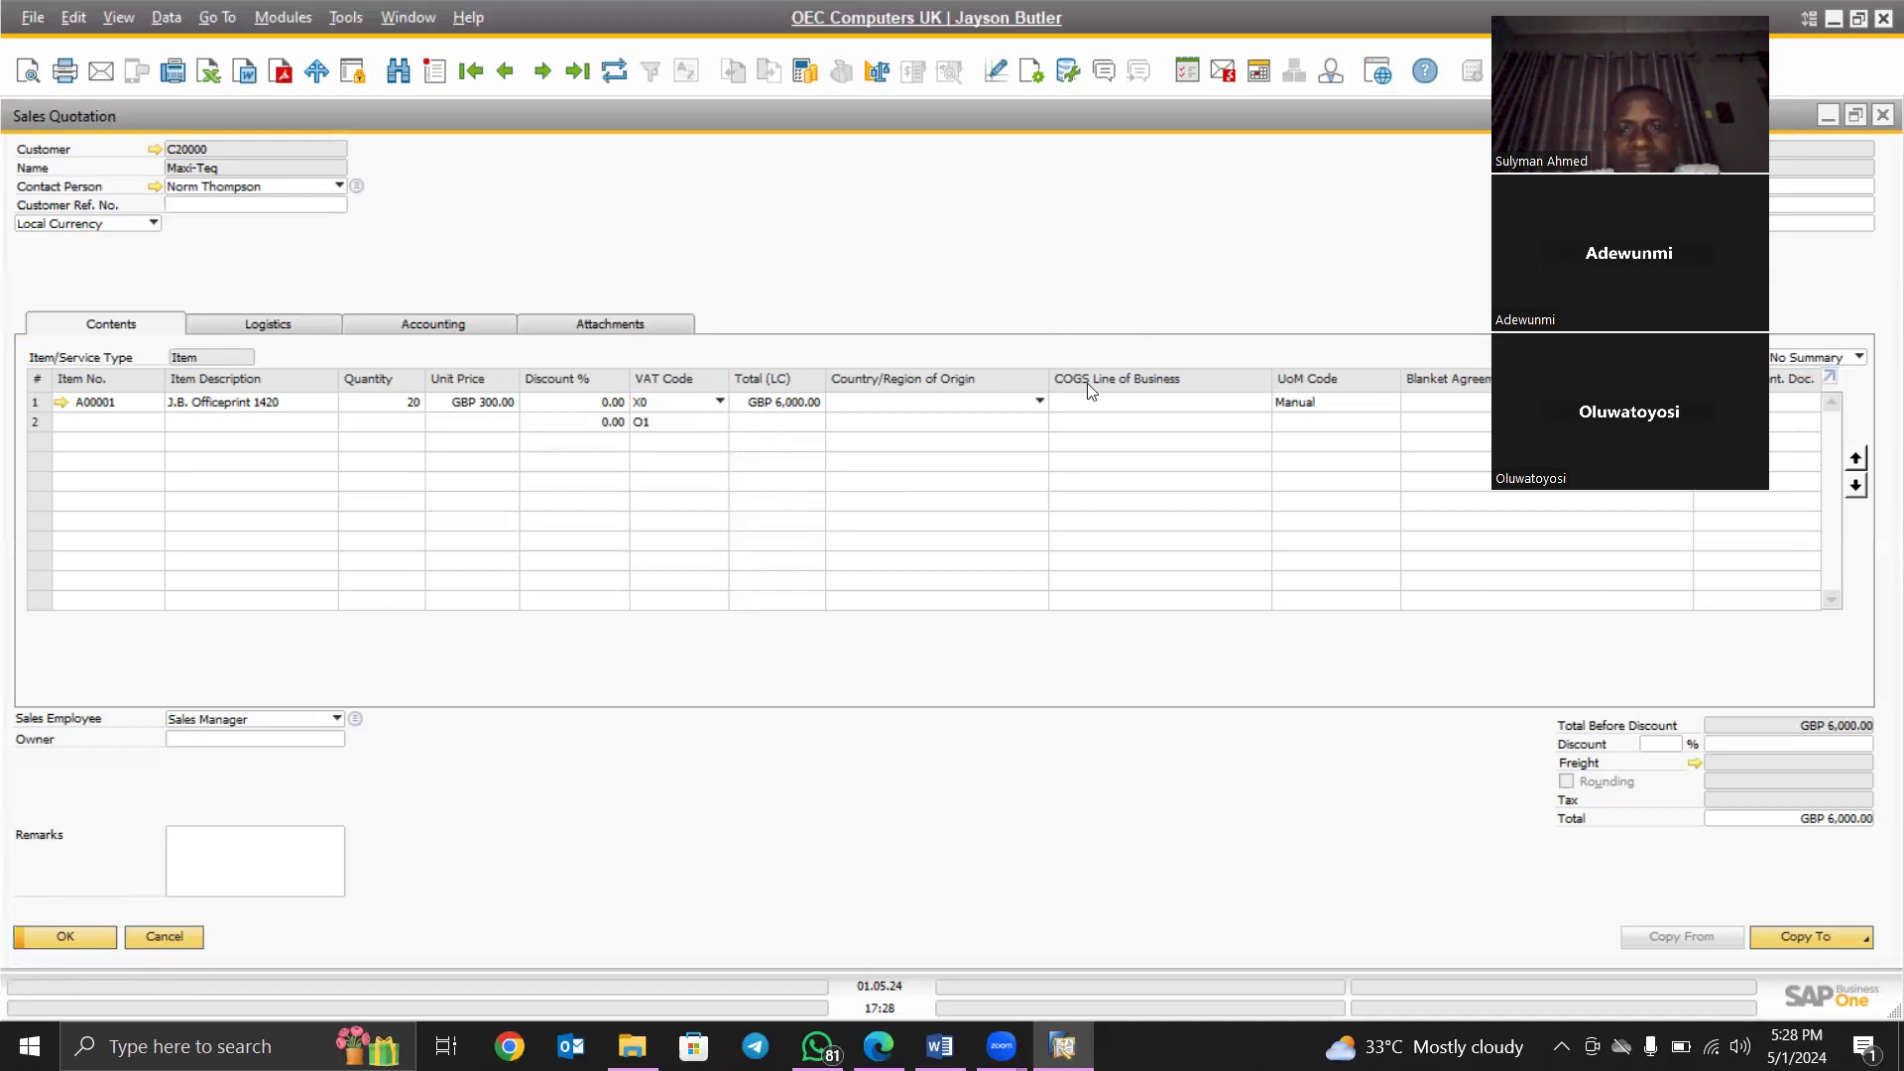
left_click(1839, 942)
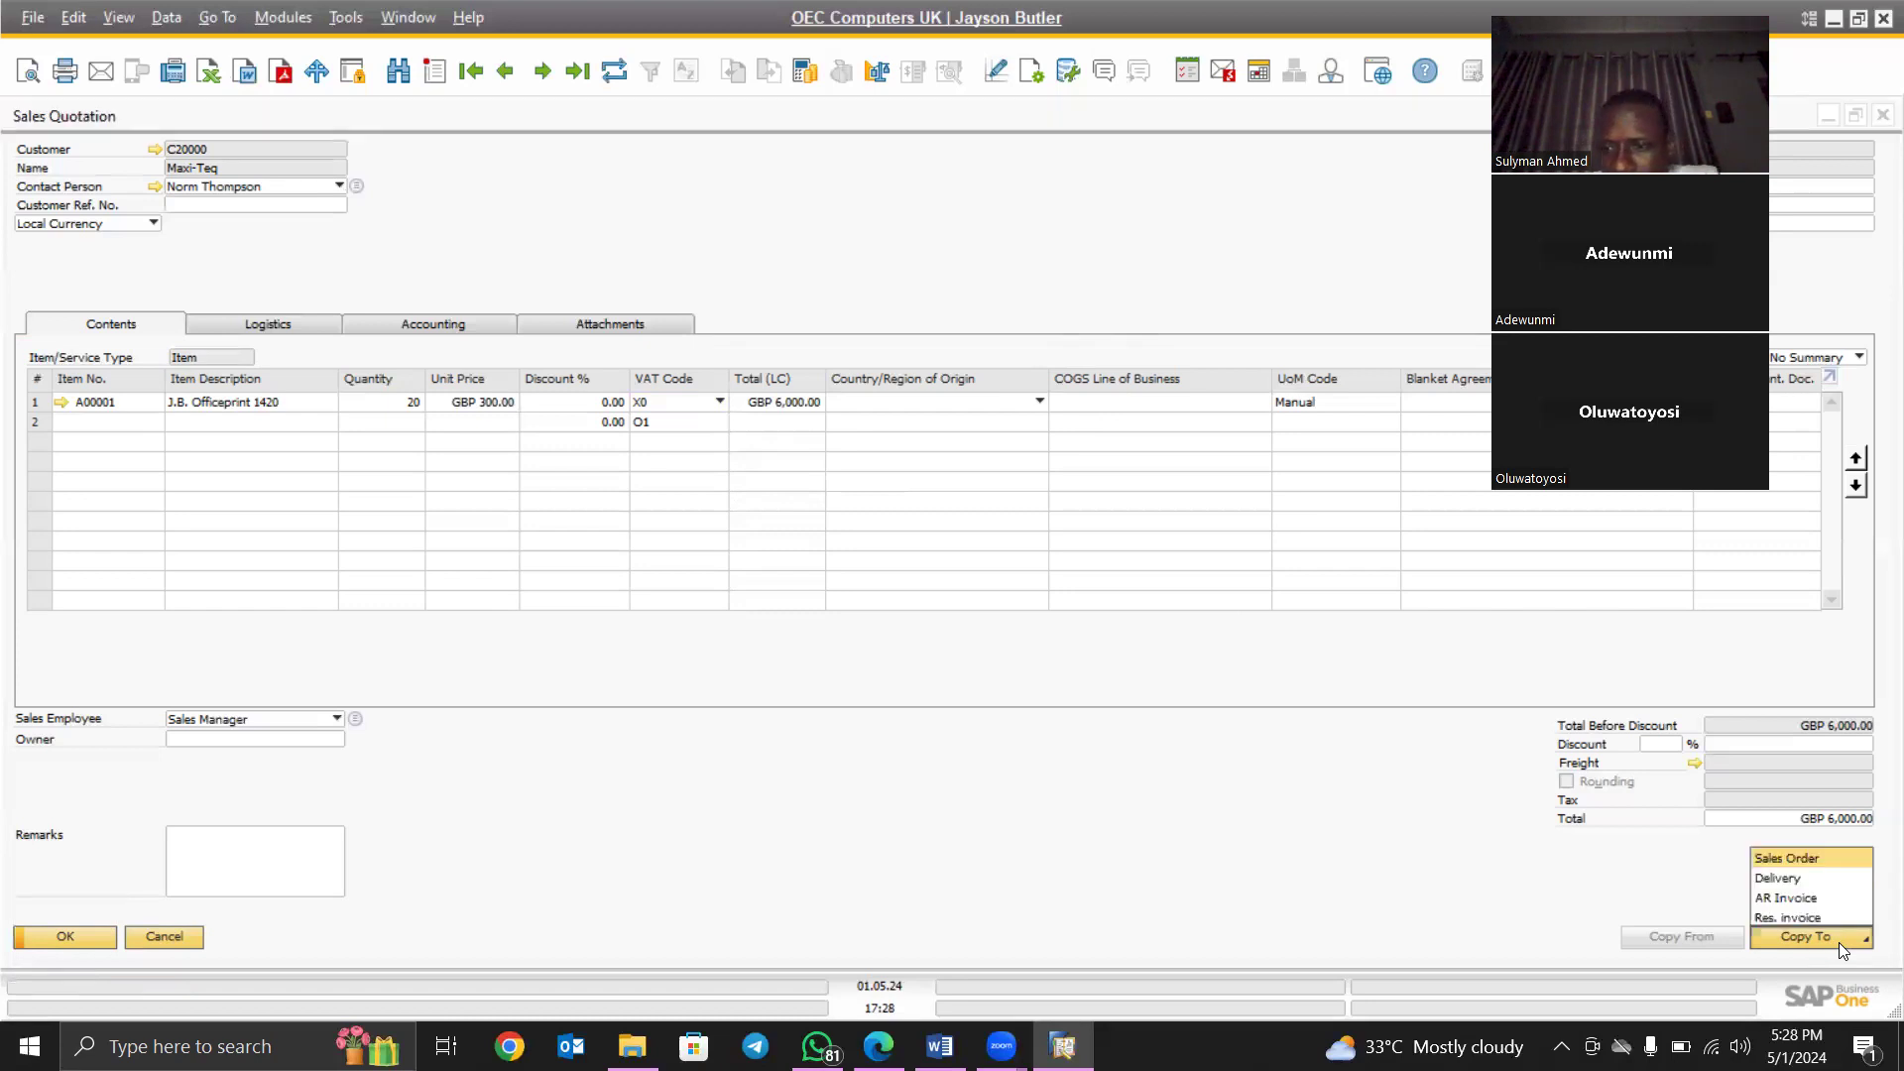
- Copy the quotation into a sales order, confirming quantity 20, 20 packages and GBP 300.00 unit price
left_click(1817, 857)
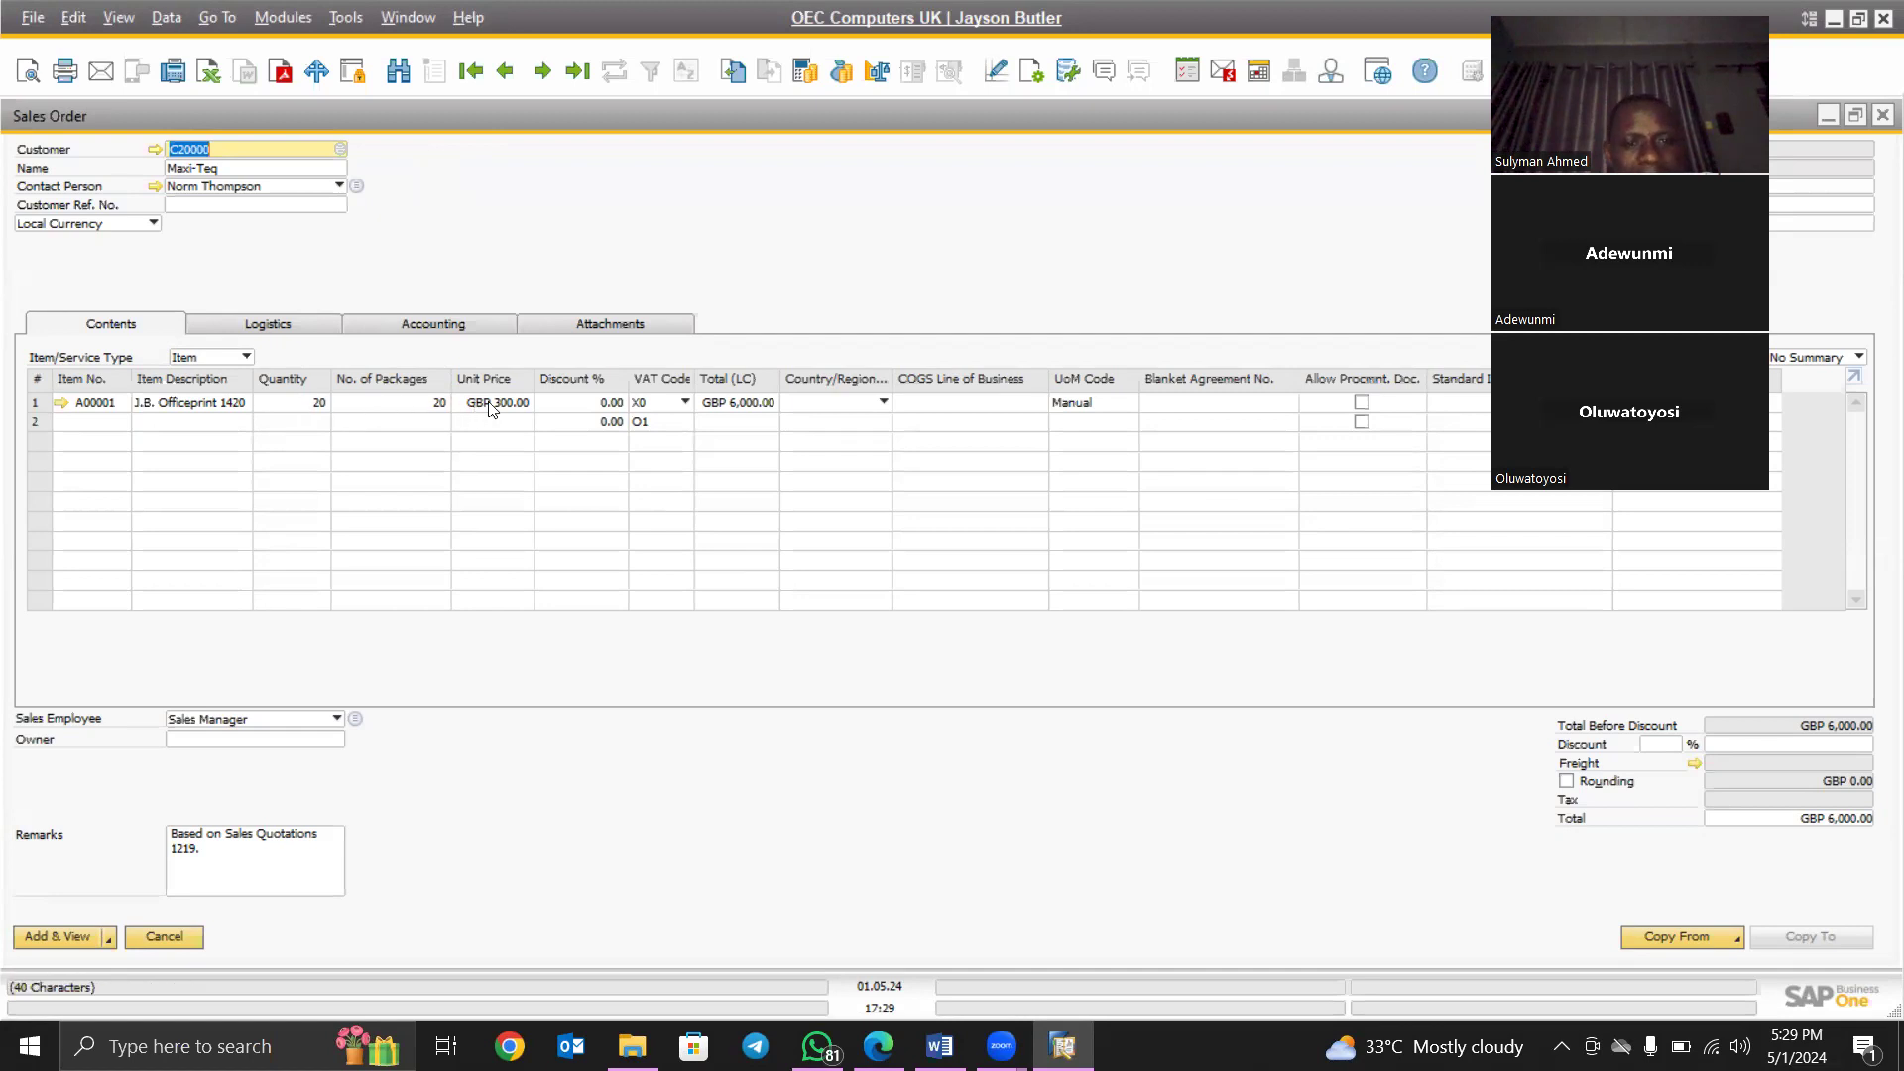
left_click(298, 409)
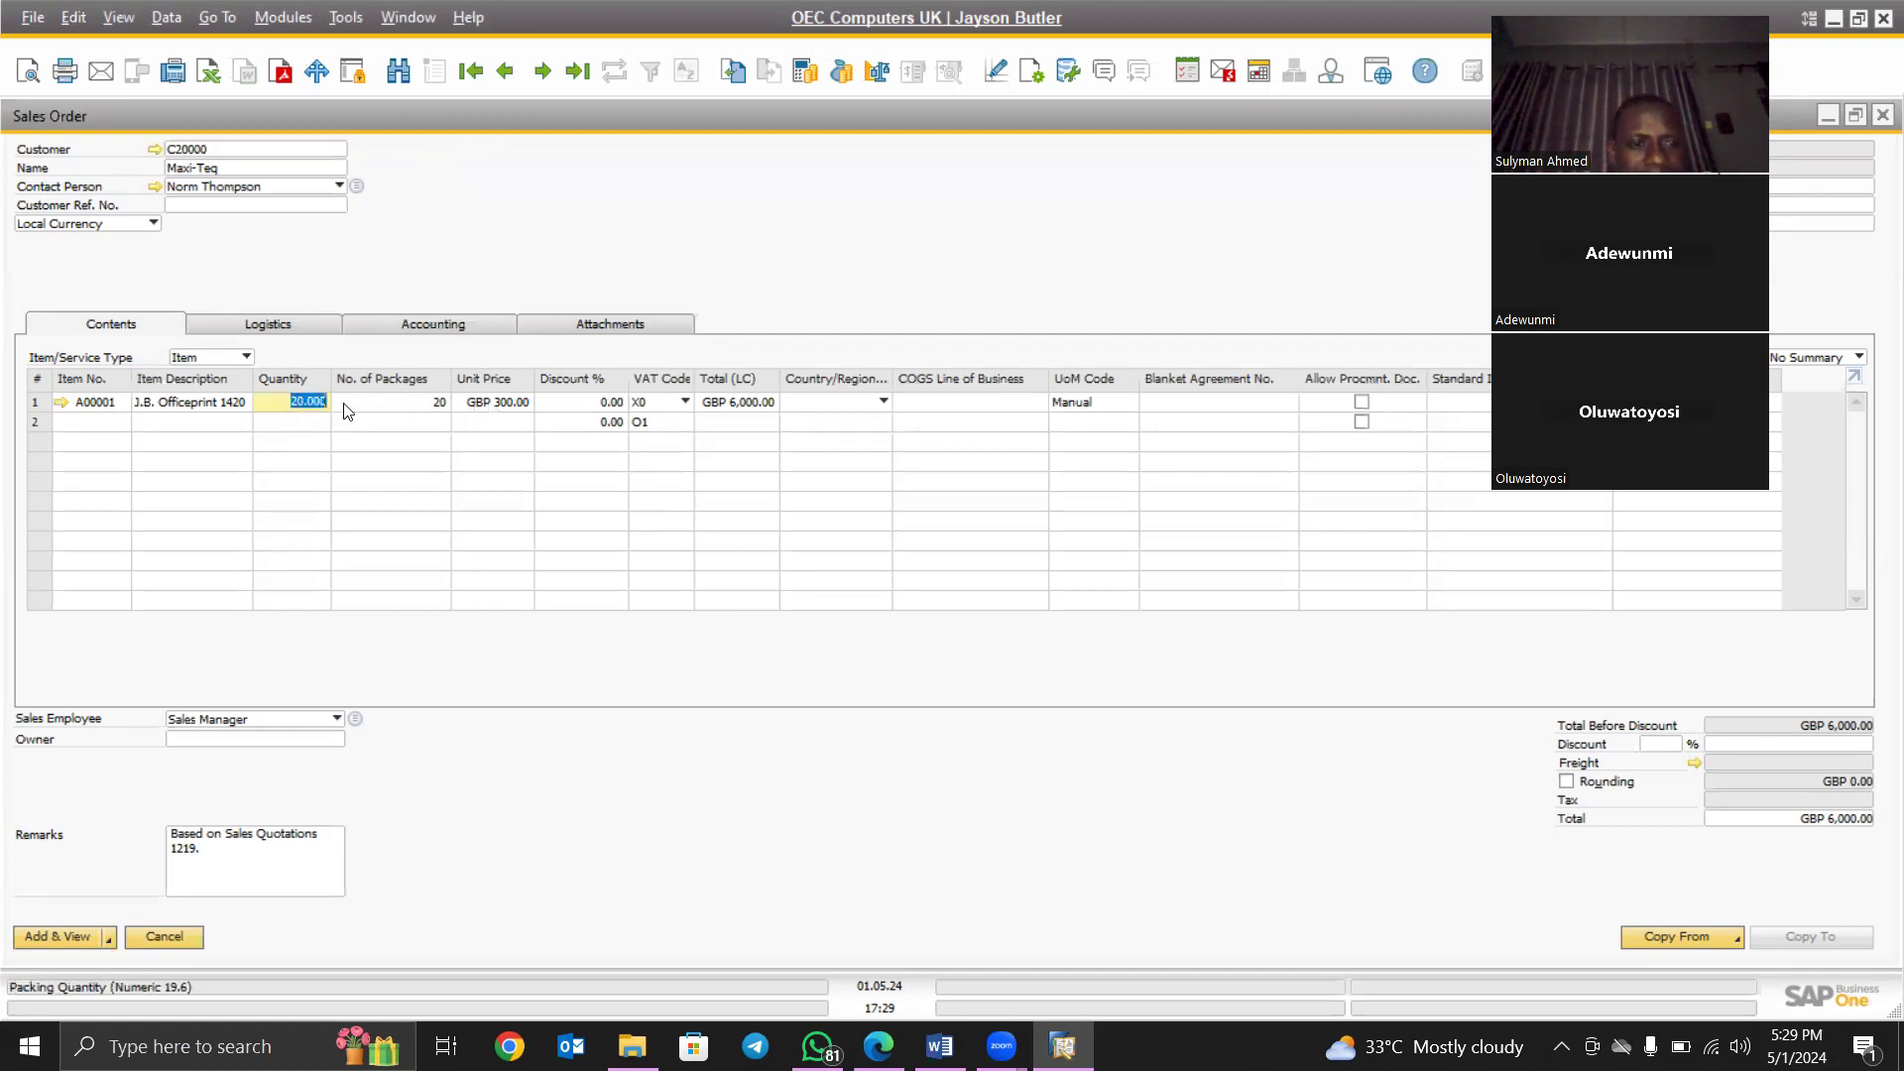
left_click(408, 403)
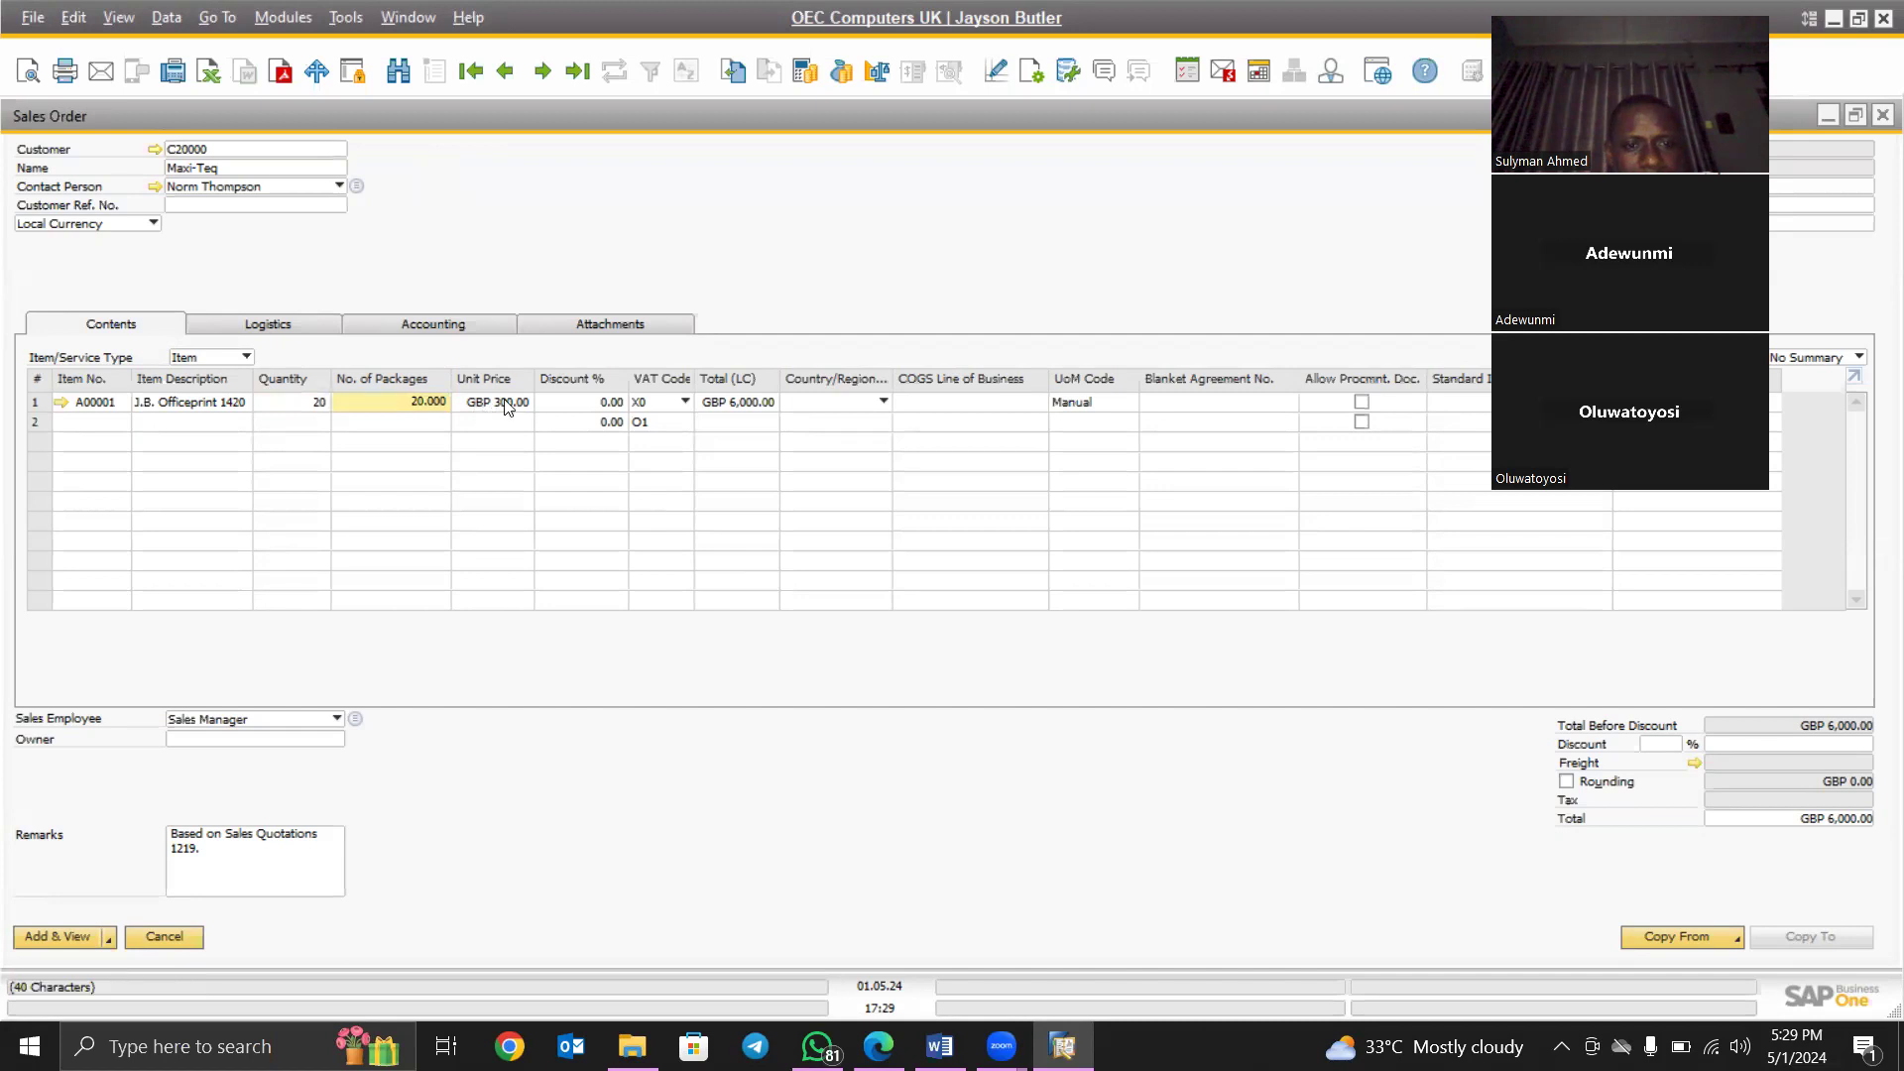
key("Tab")
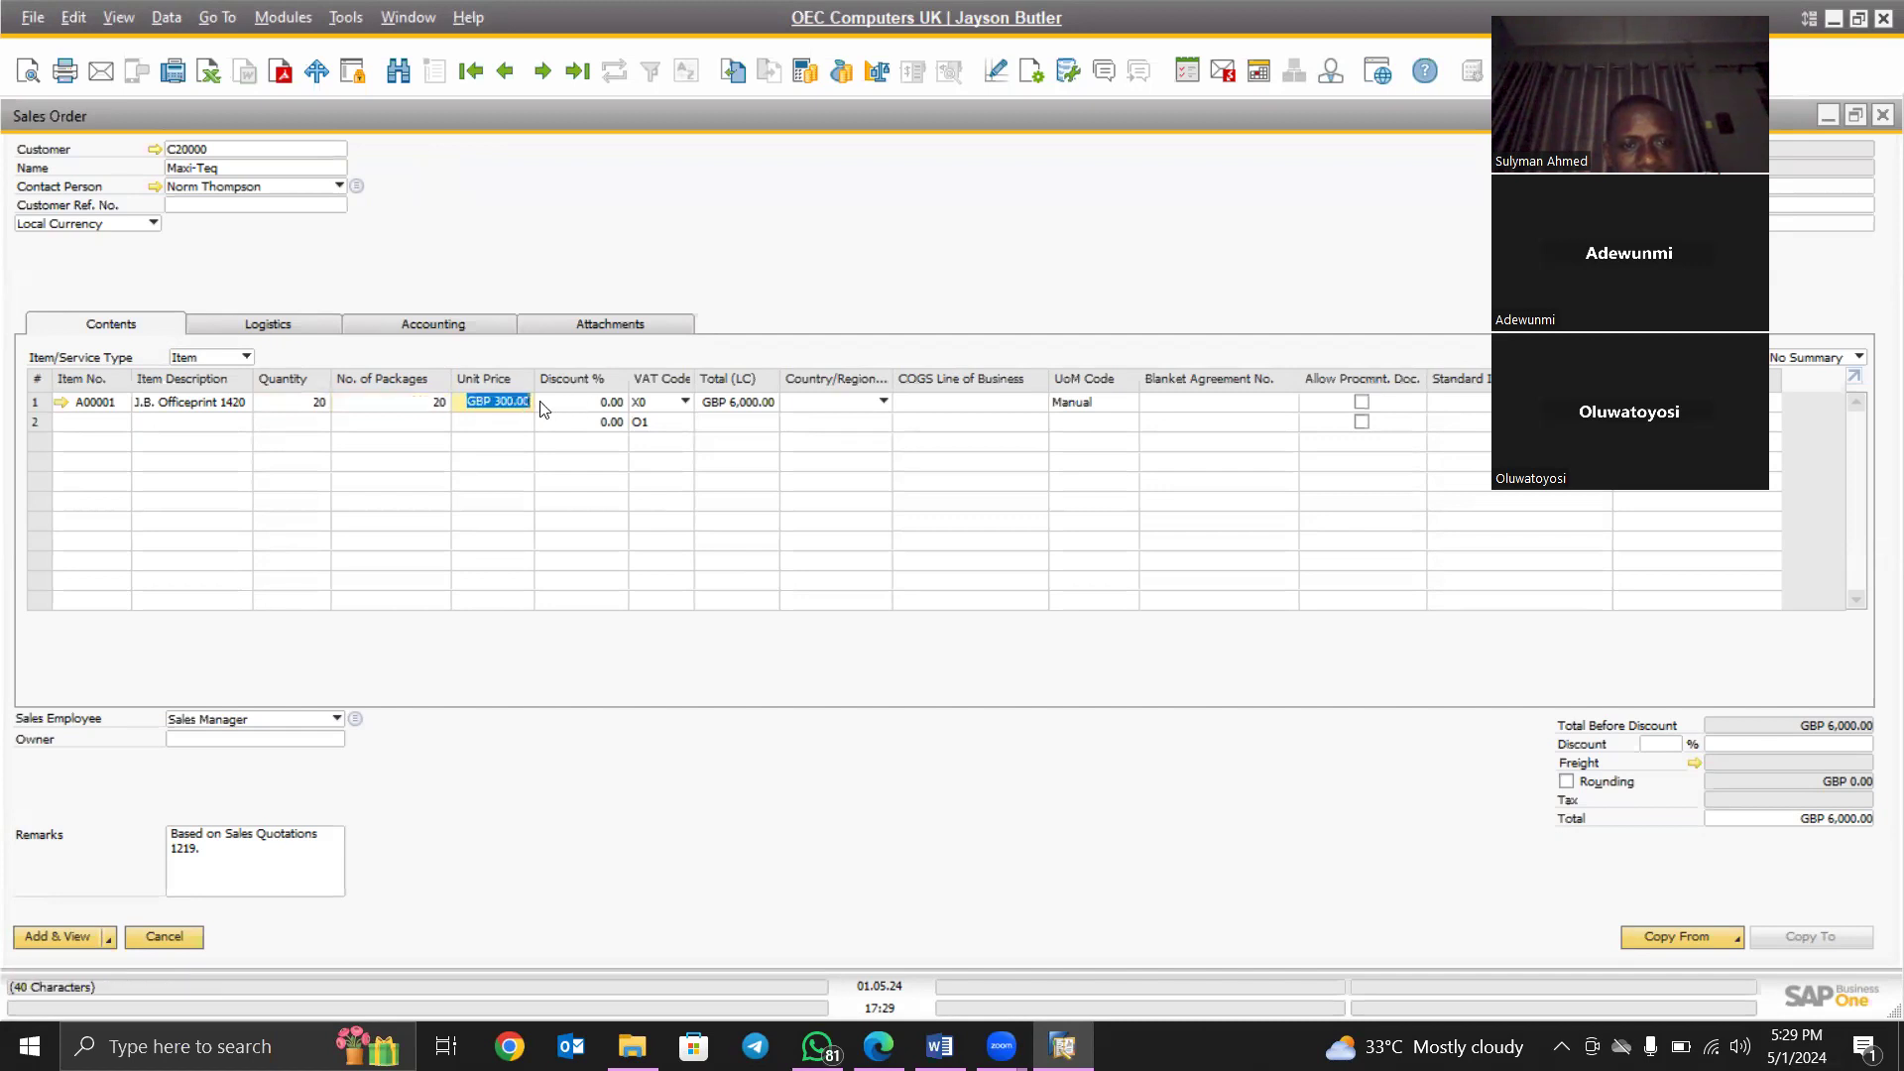
left_click(571, 409)
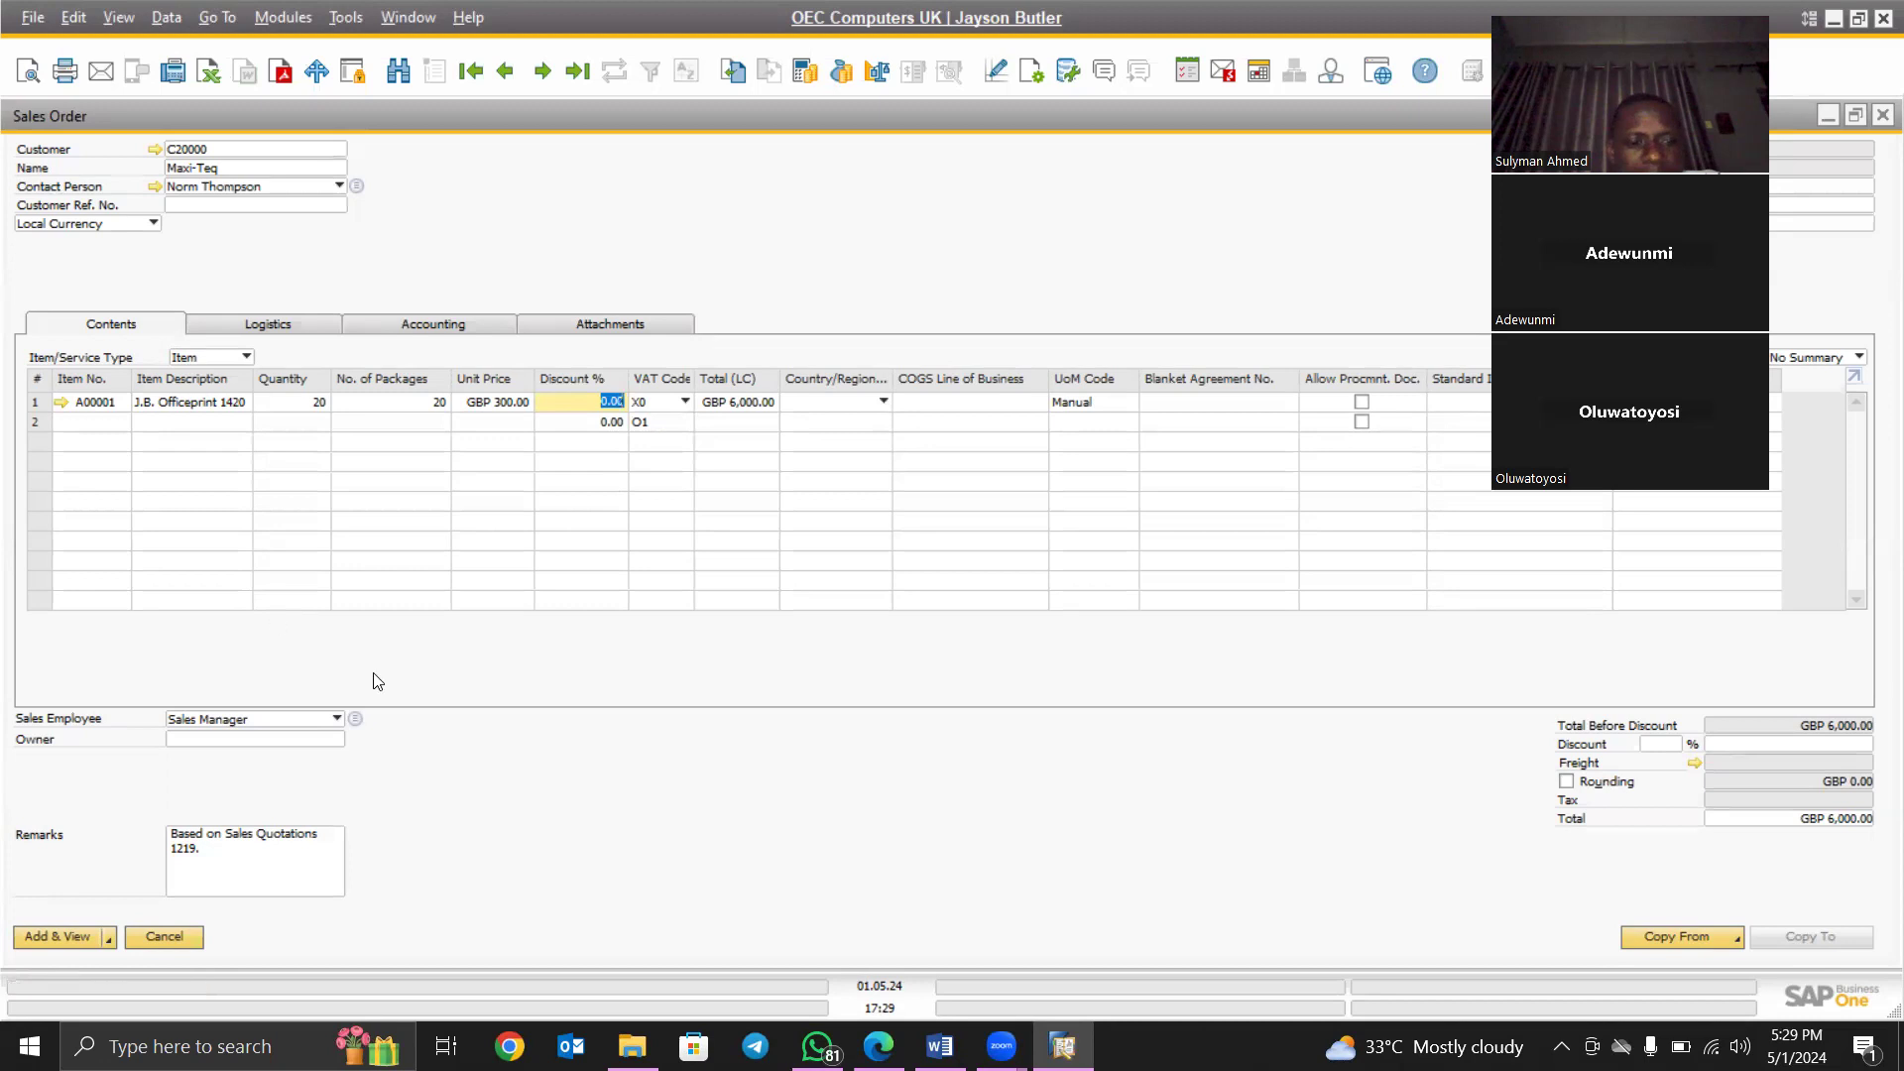
- Cancel the unsaved sales order and dismiss the quotation's Copy To list unused
left_click(164, 937)
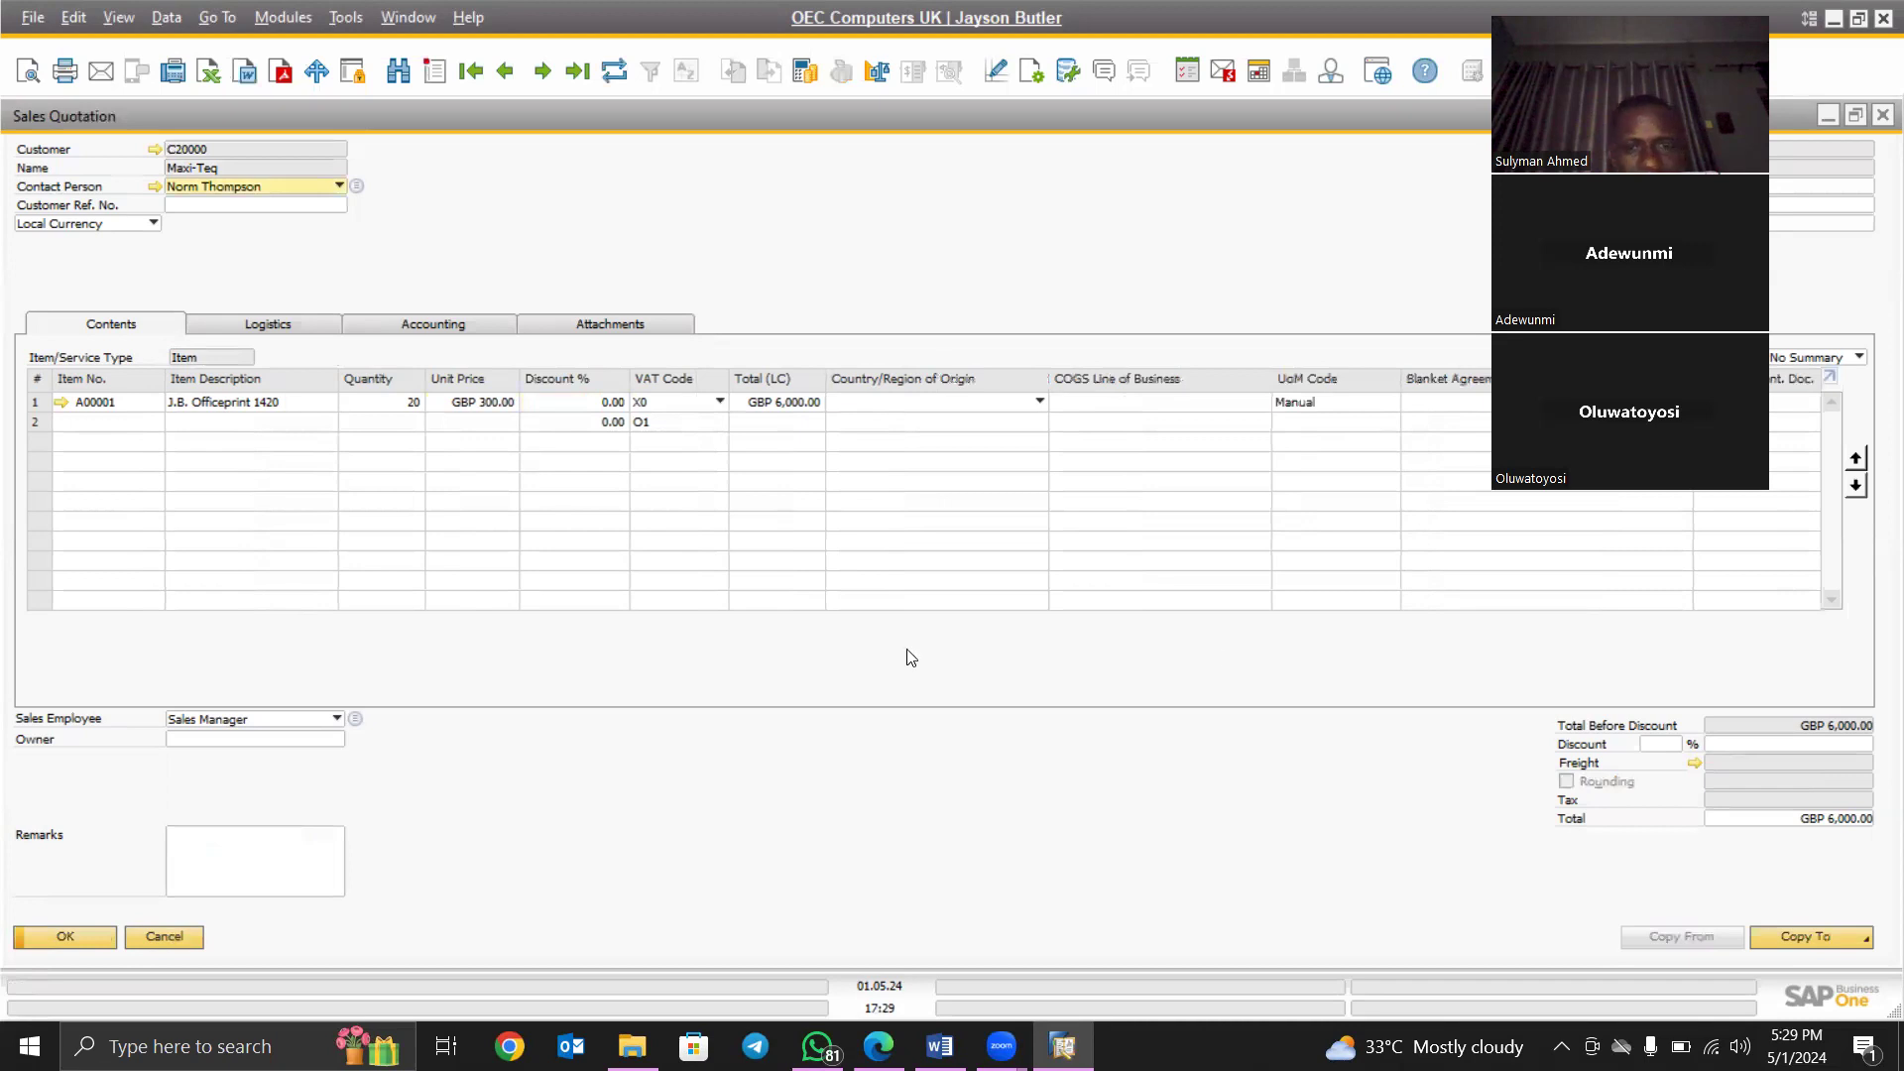
left_click(1815, 936)
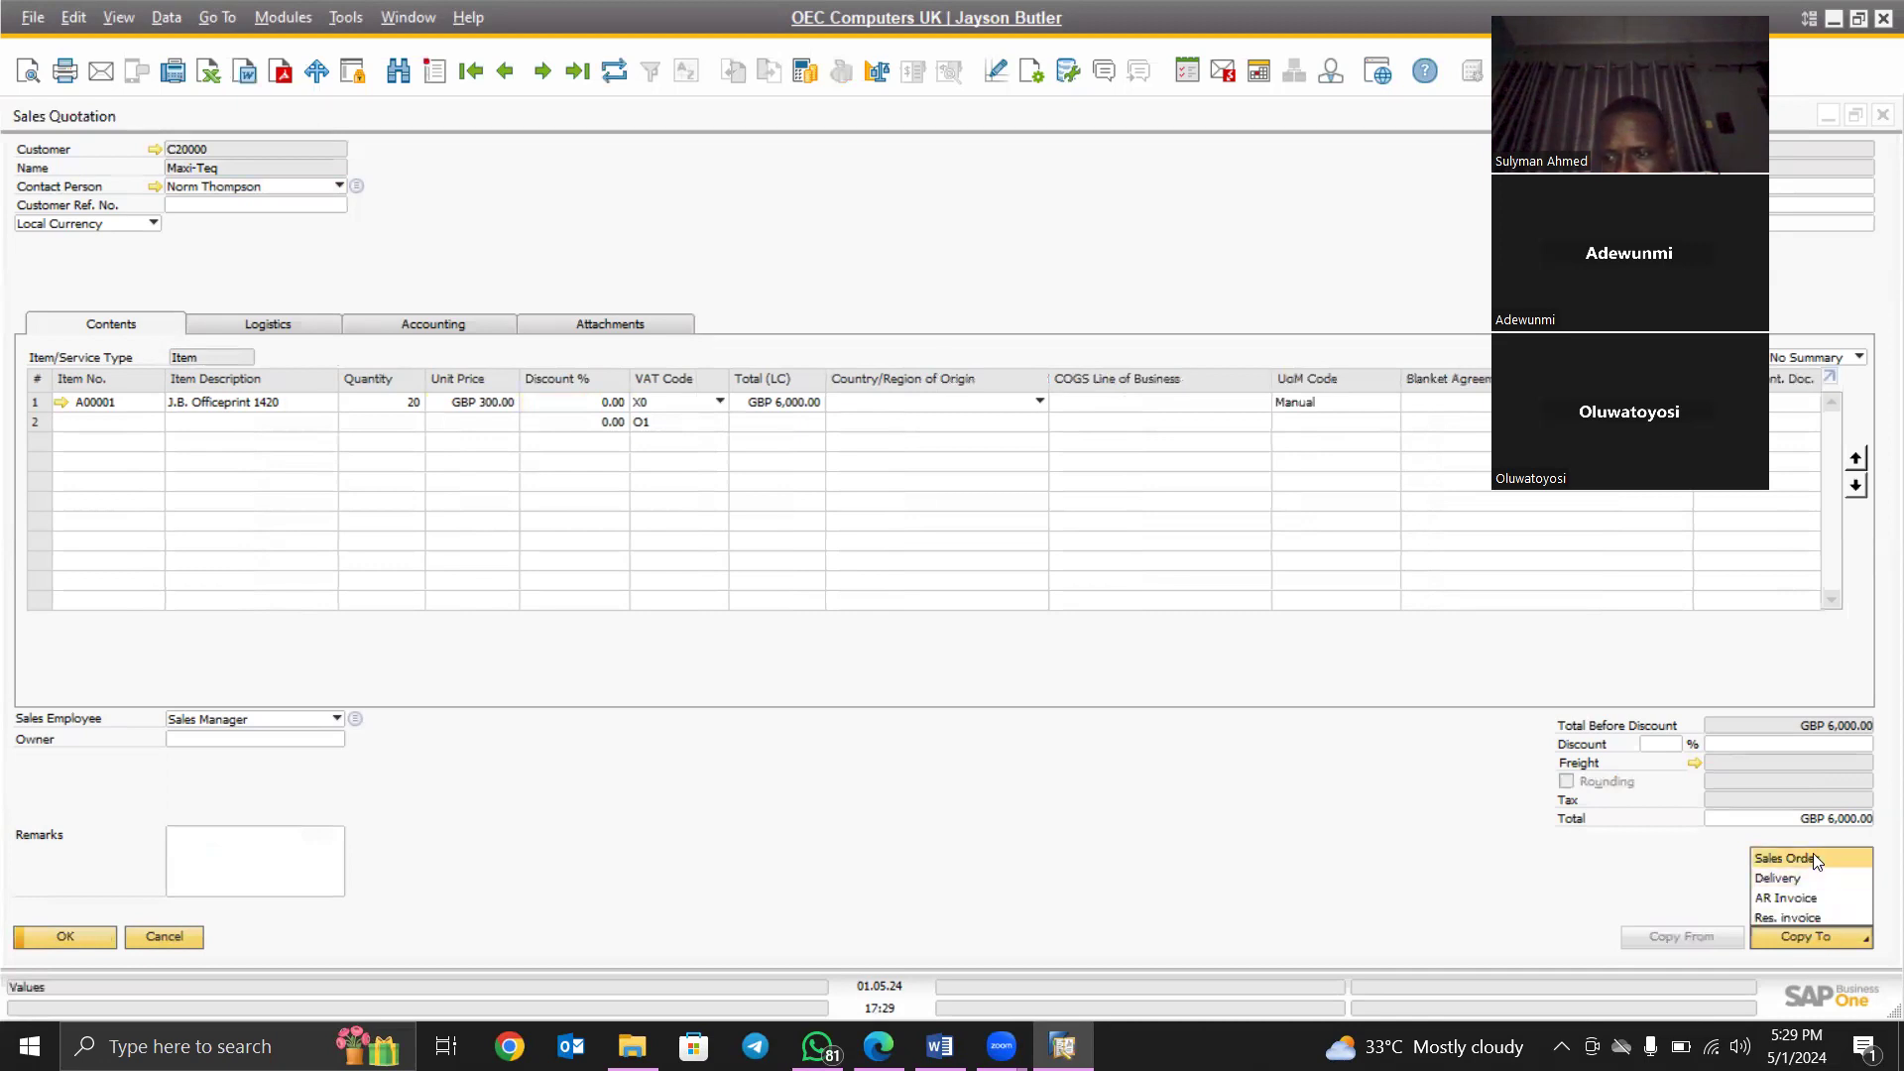
left_click(1415, 899)
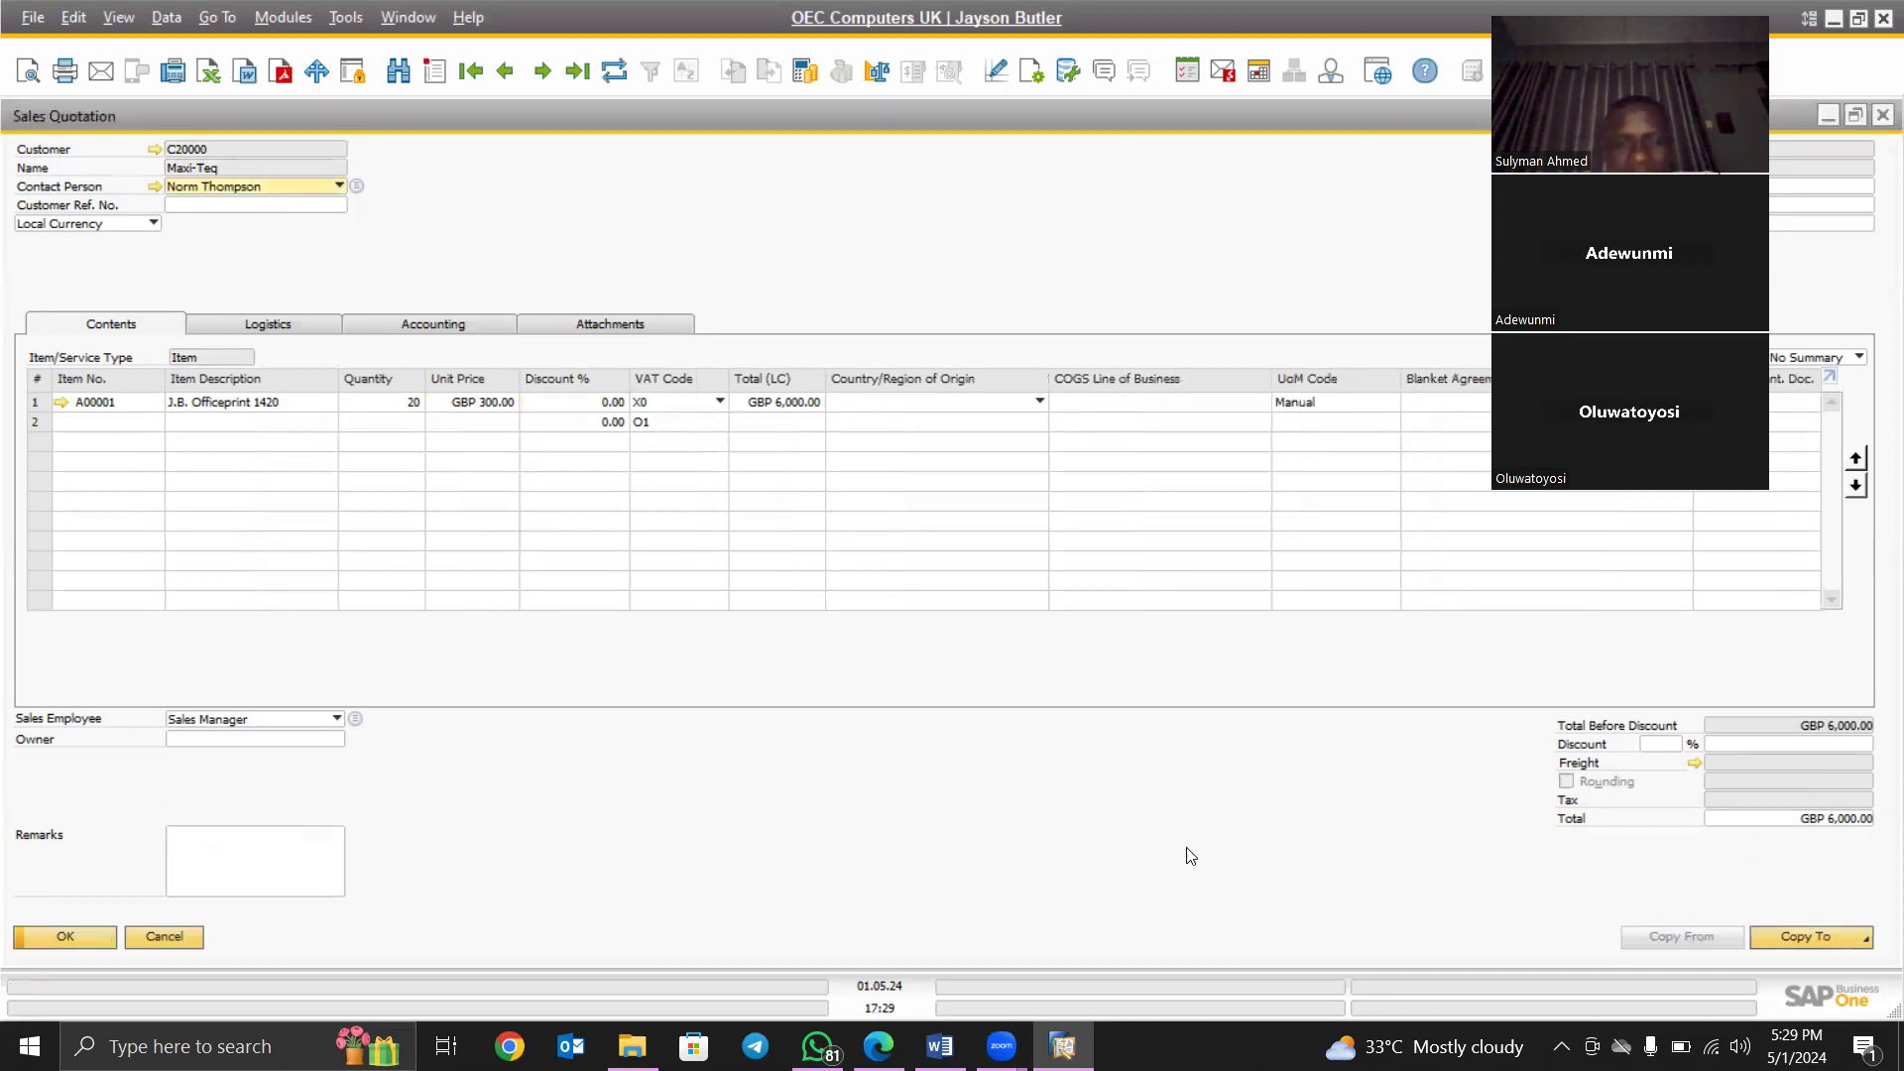
- Start a new Sales Order from Modules > Sales - AR with customer C20000 Maxi-Teq
left_click(283, 18)
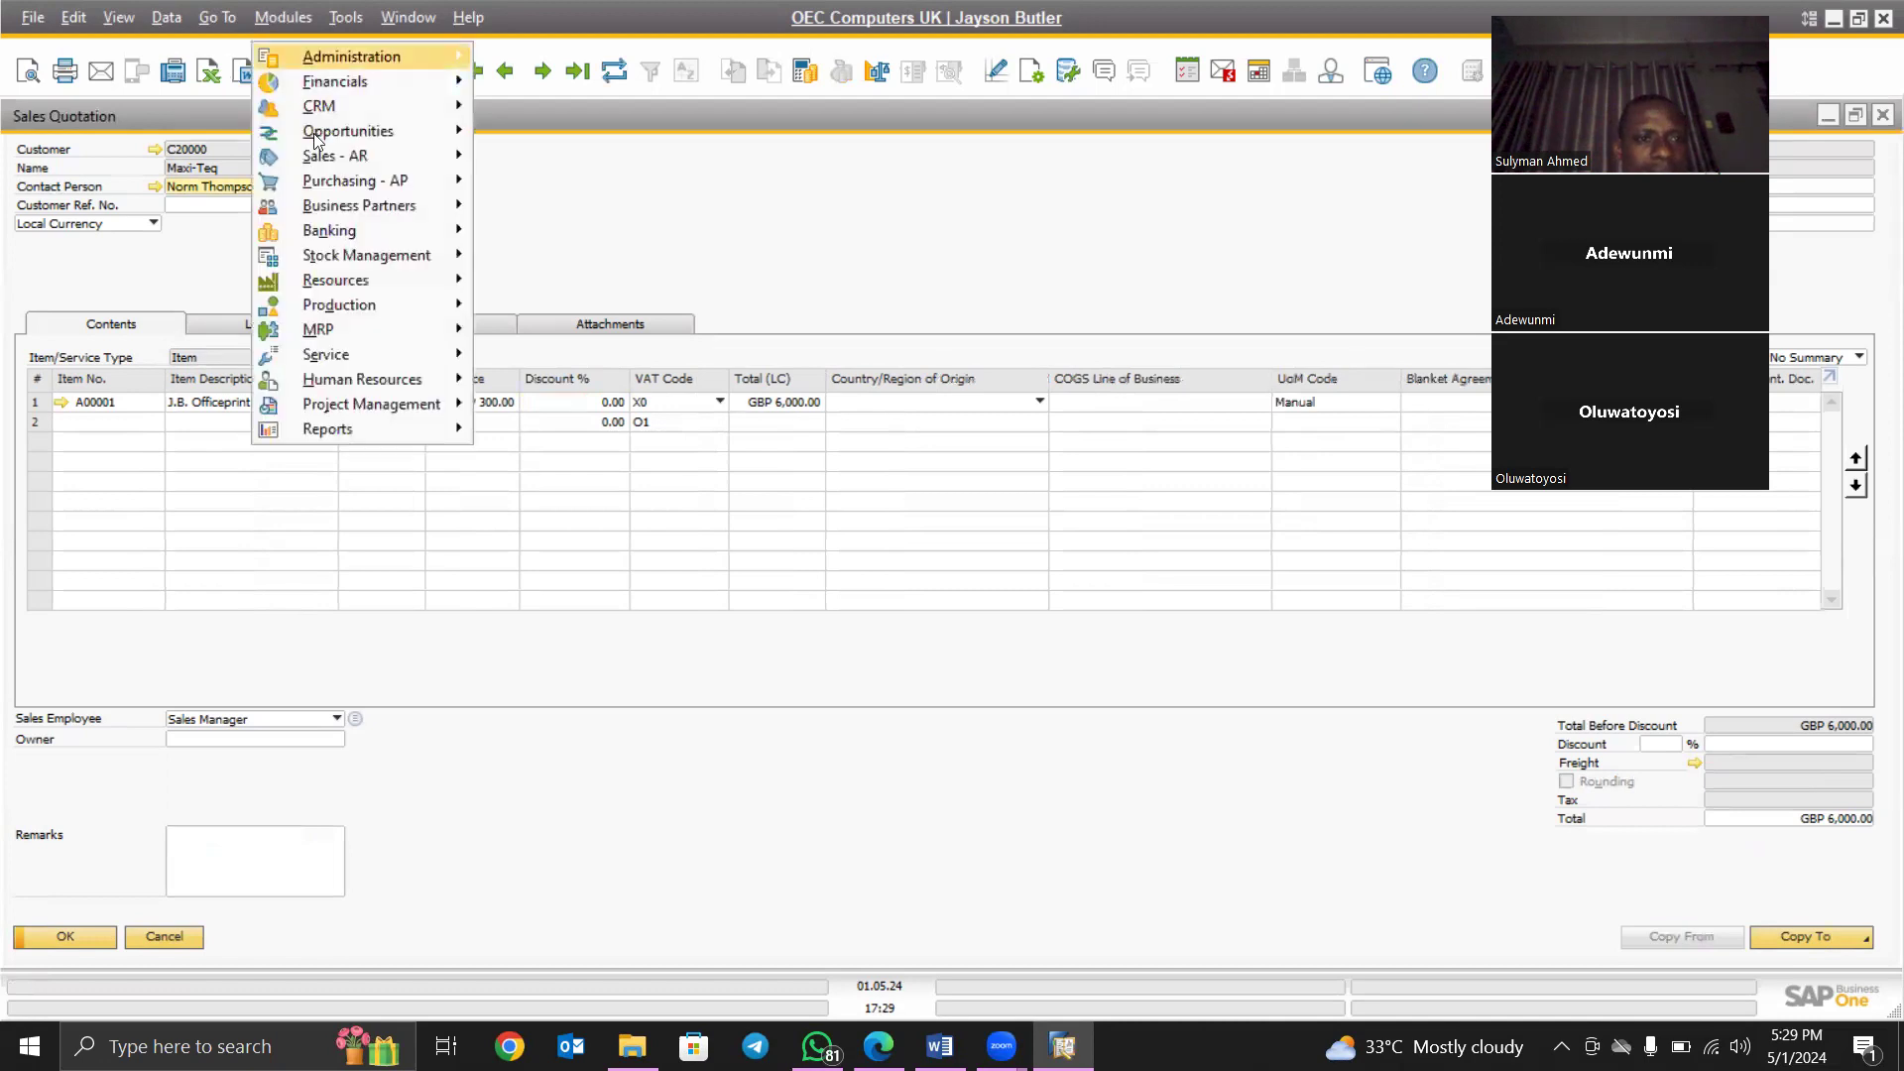
mouse_move(325, 156)
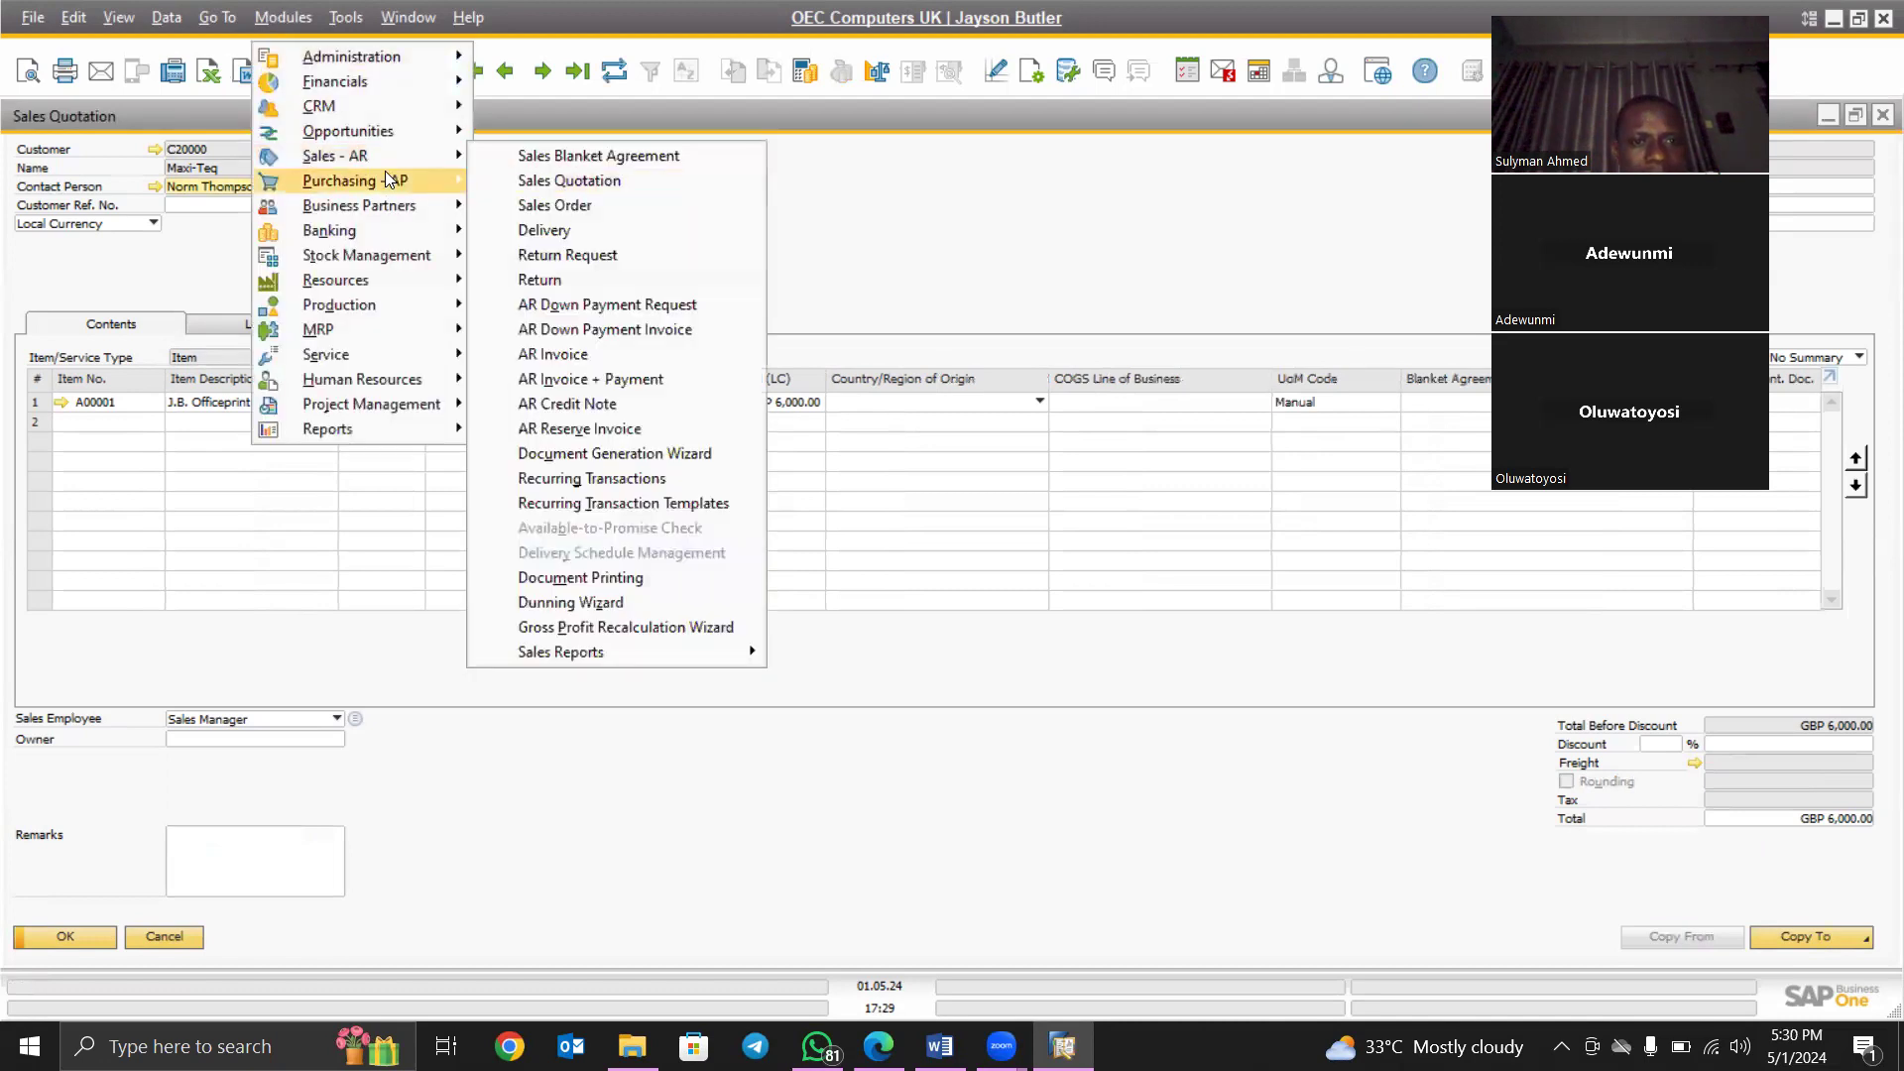
left_click(573, 205)
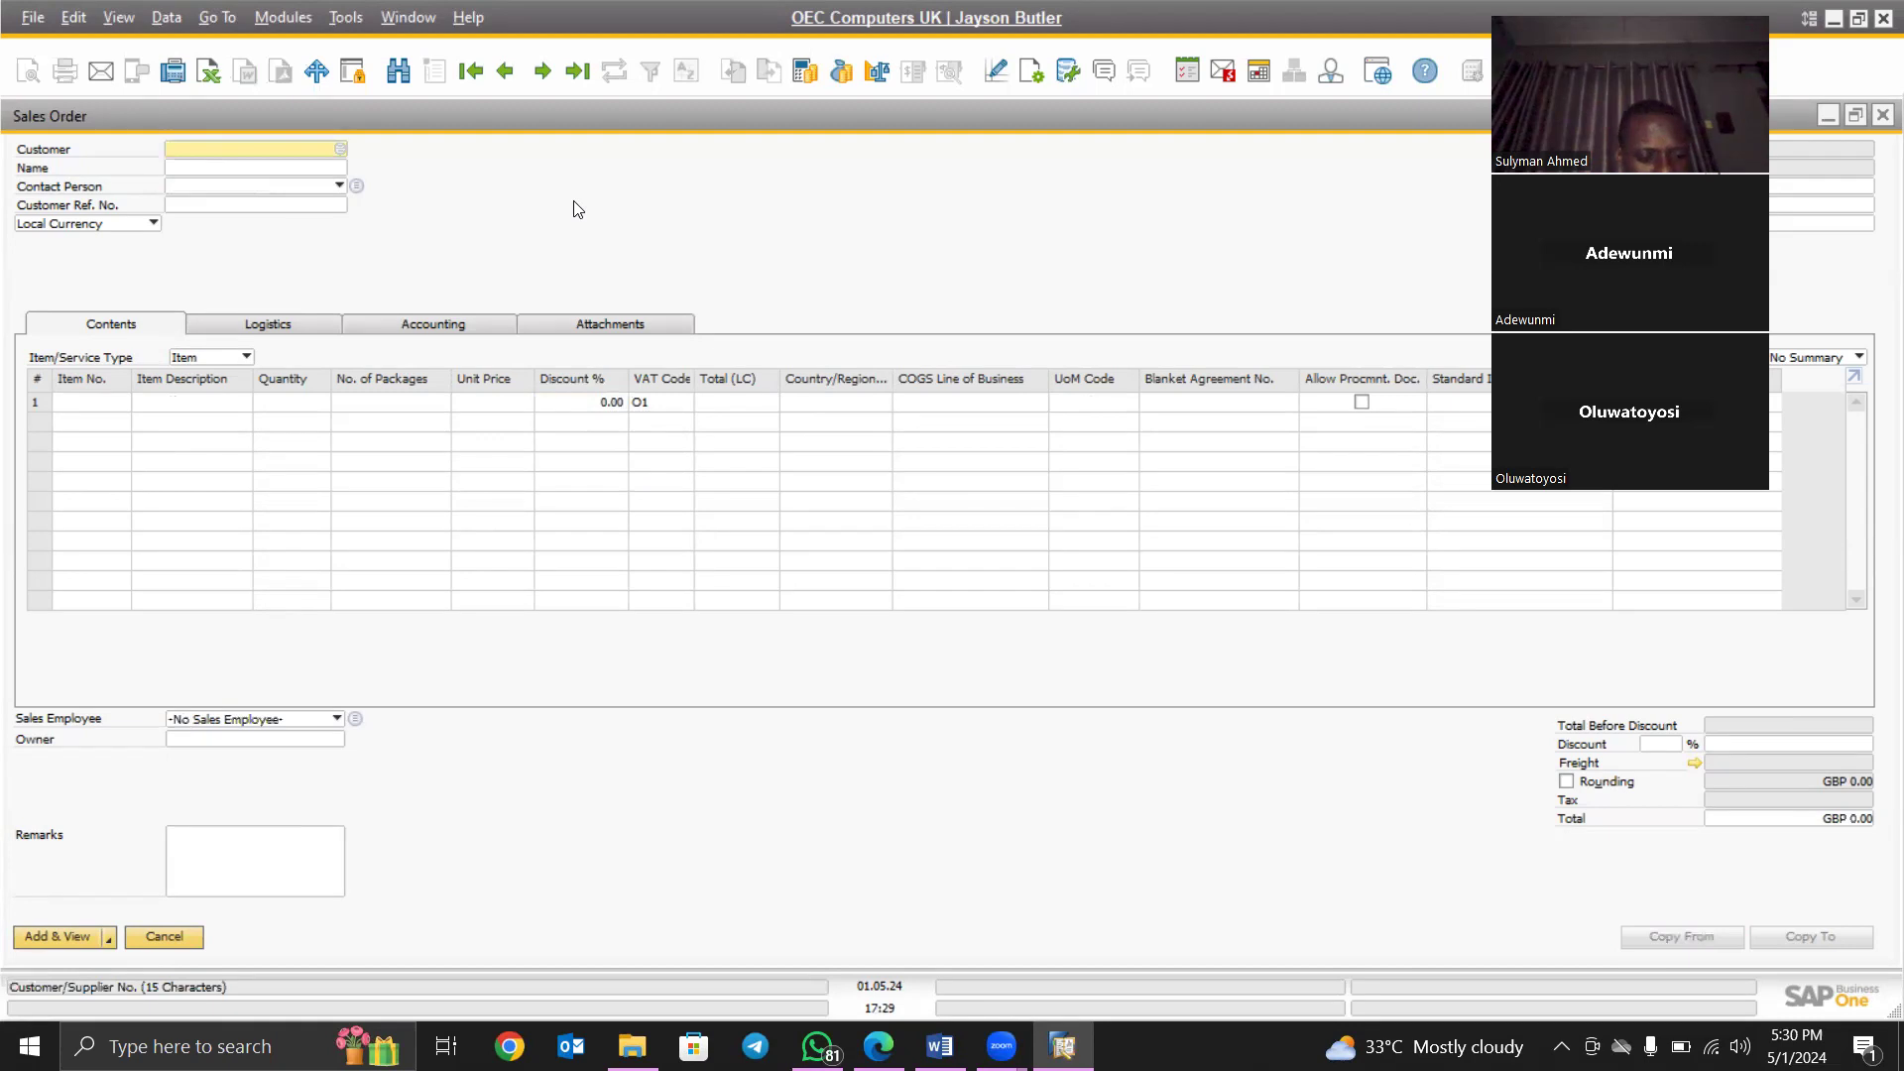
key("Tab")
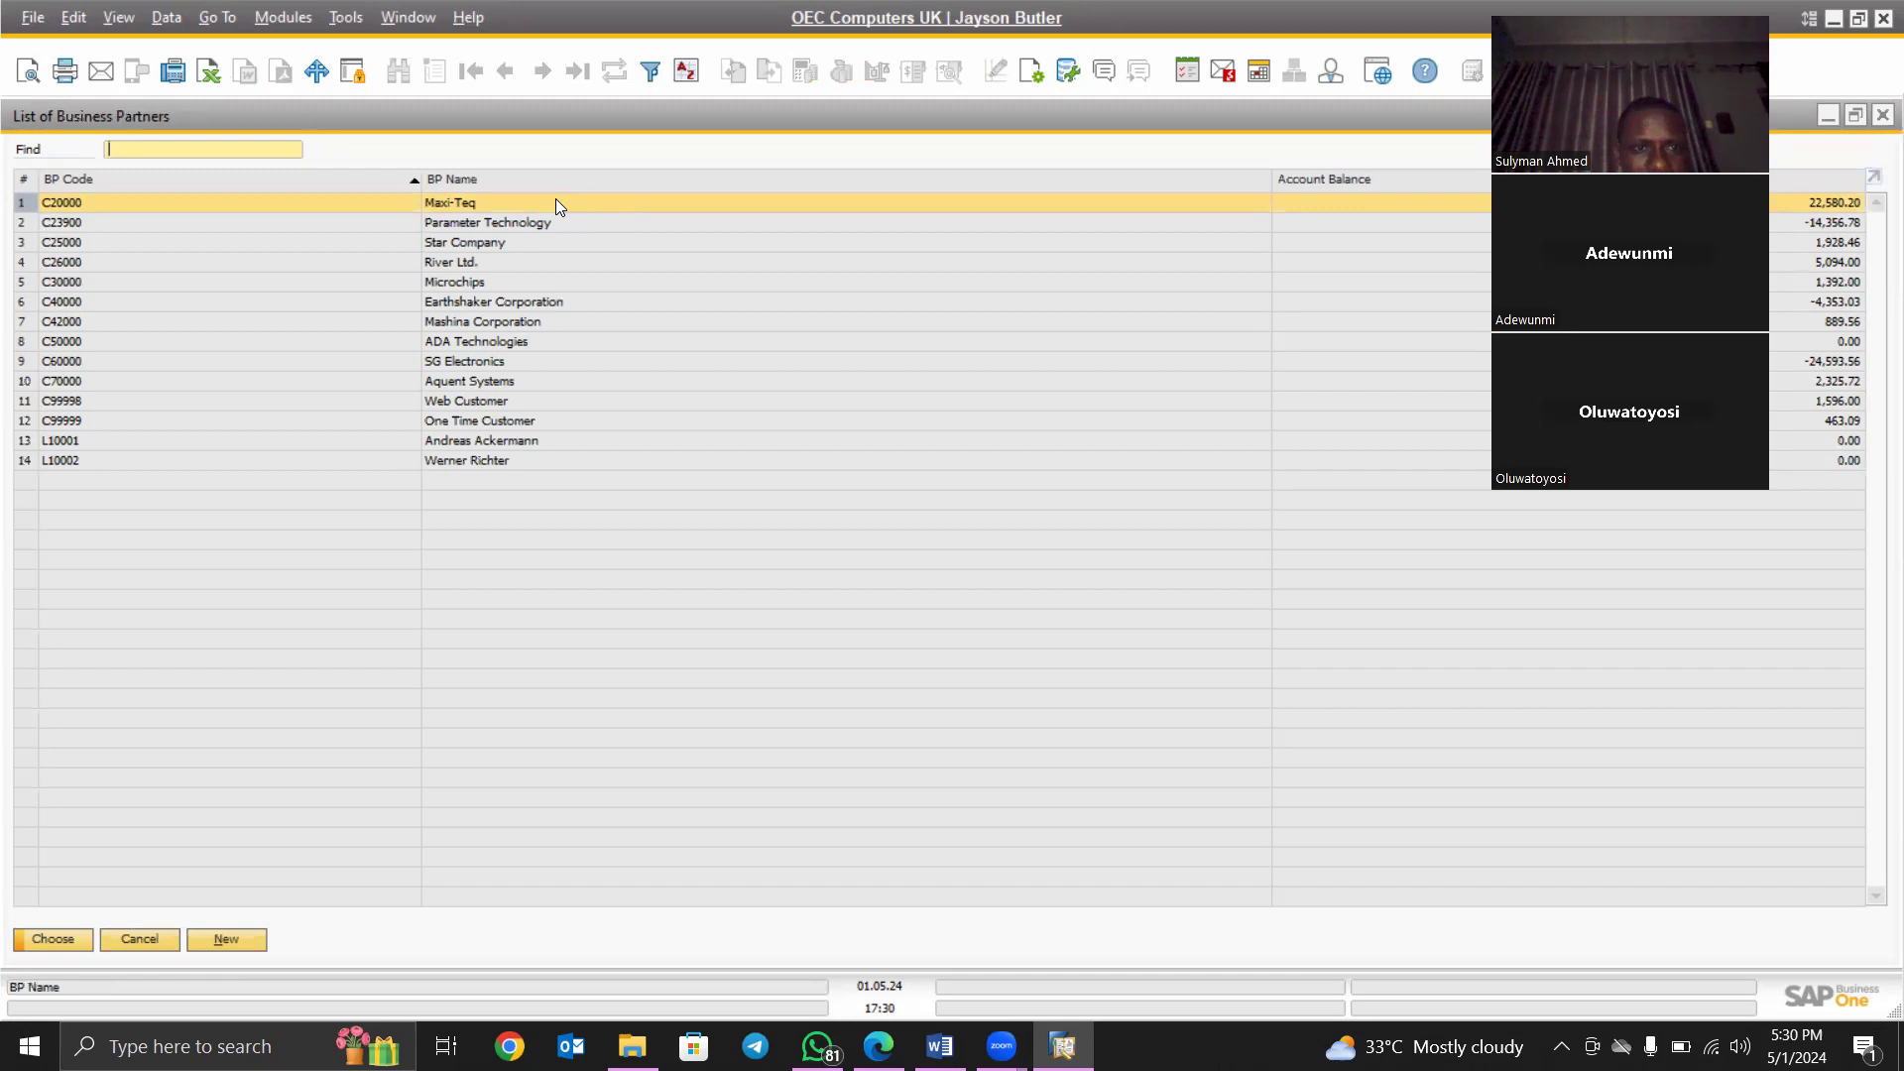
left_click(61, 936)
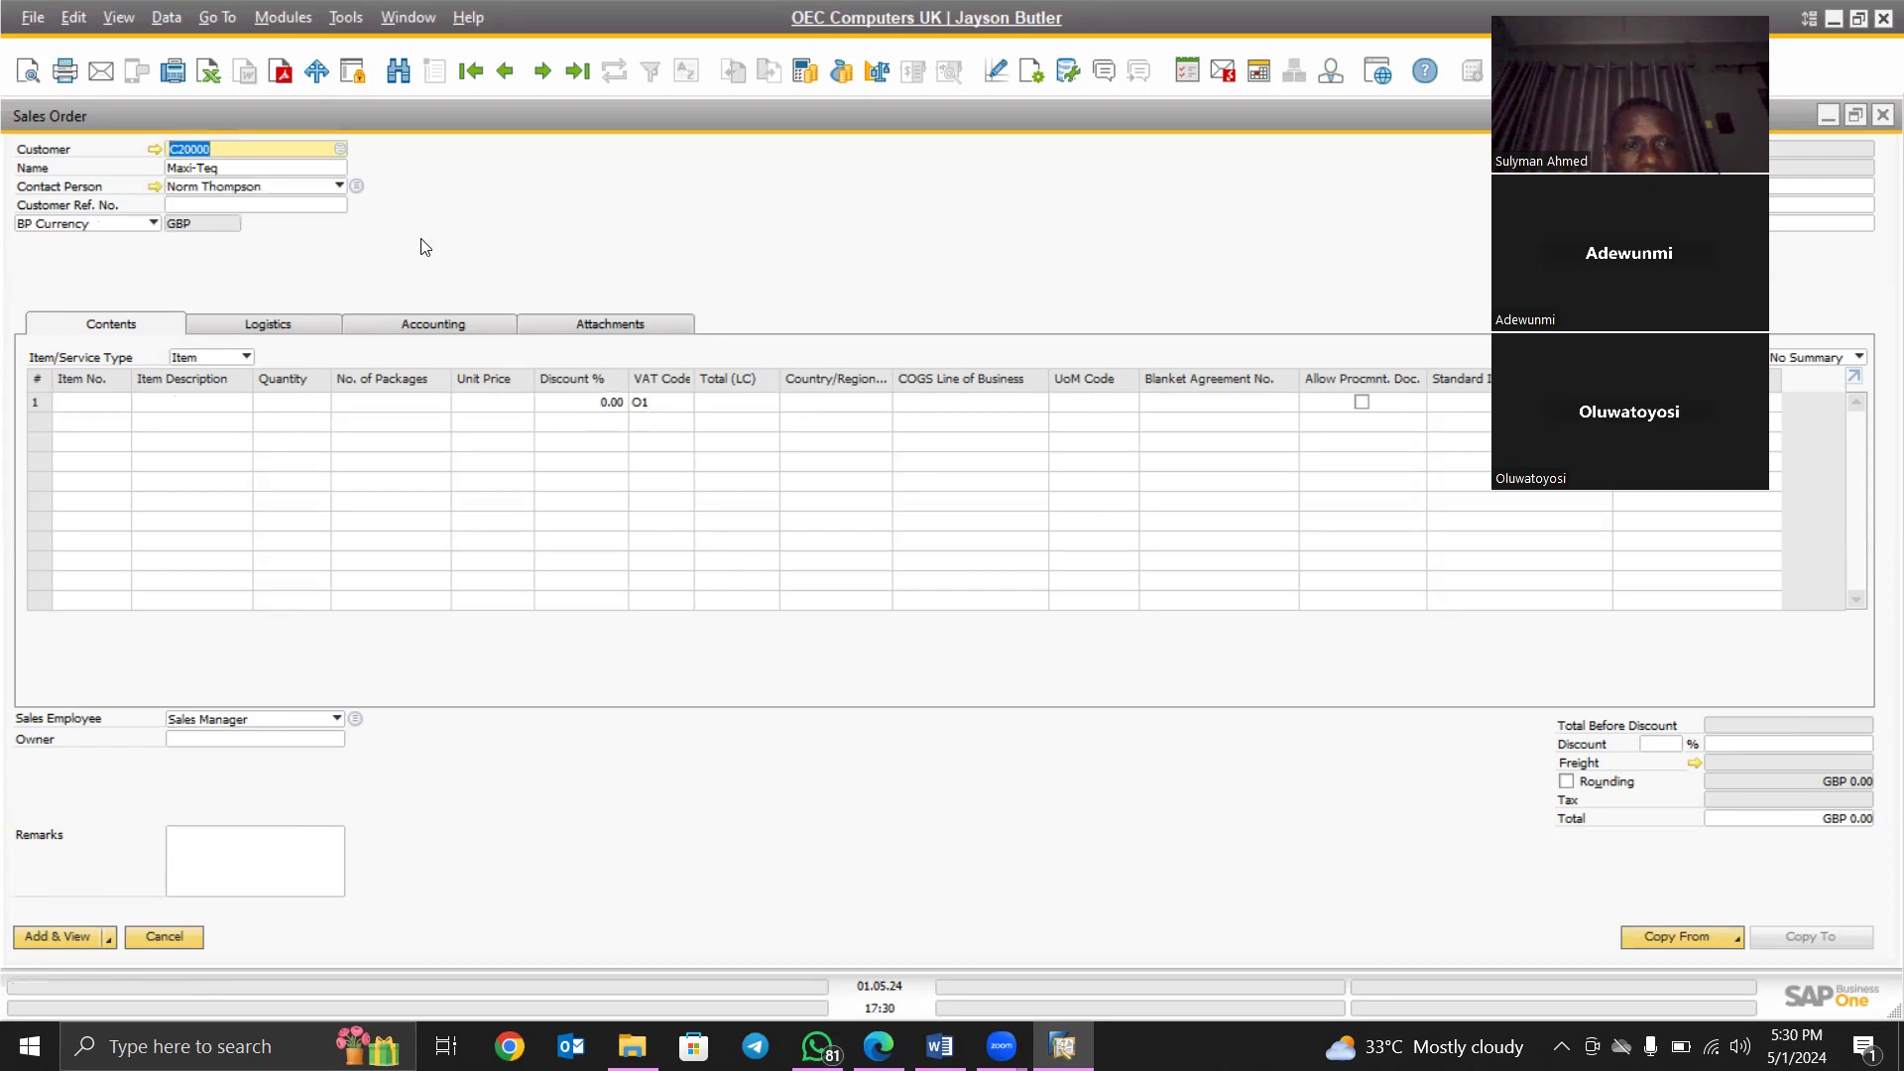
- Copy from the Maxi-Teq sales quotation dated 01.05.24 as the order's source document
left_click(1735, 938)
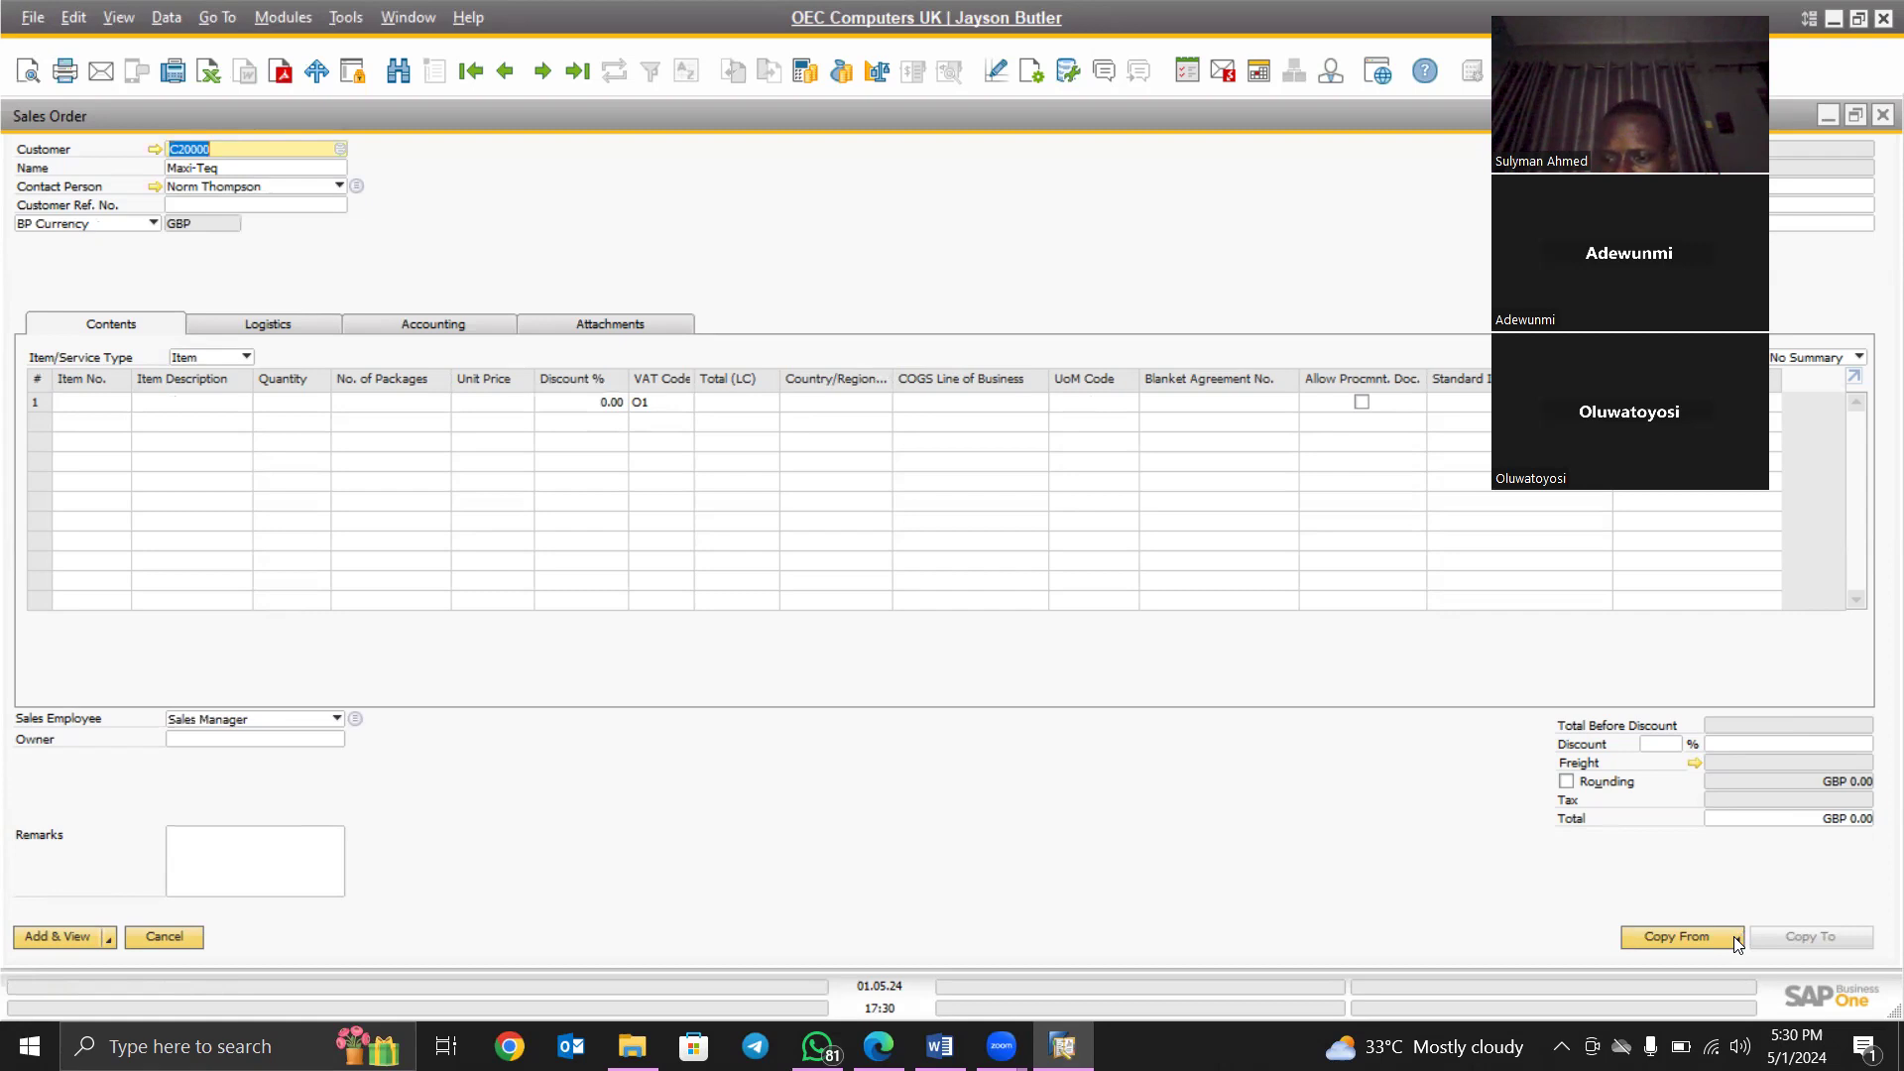
left_click(1737, 943)
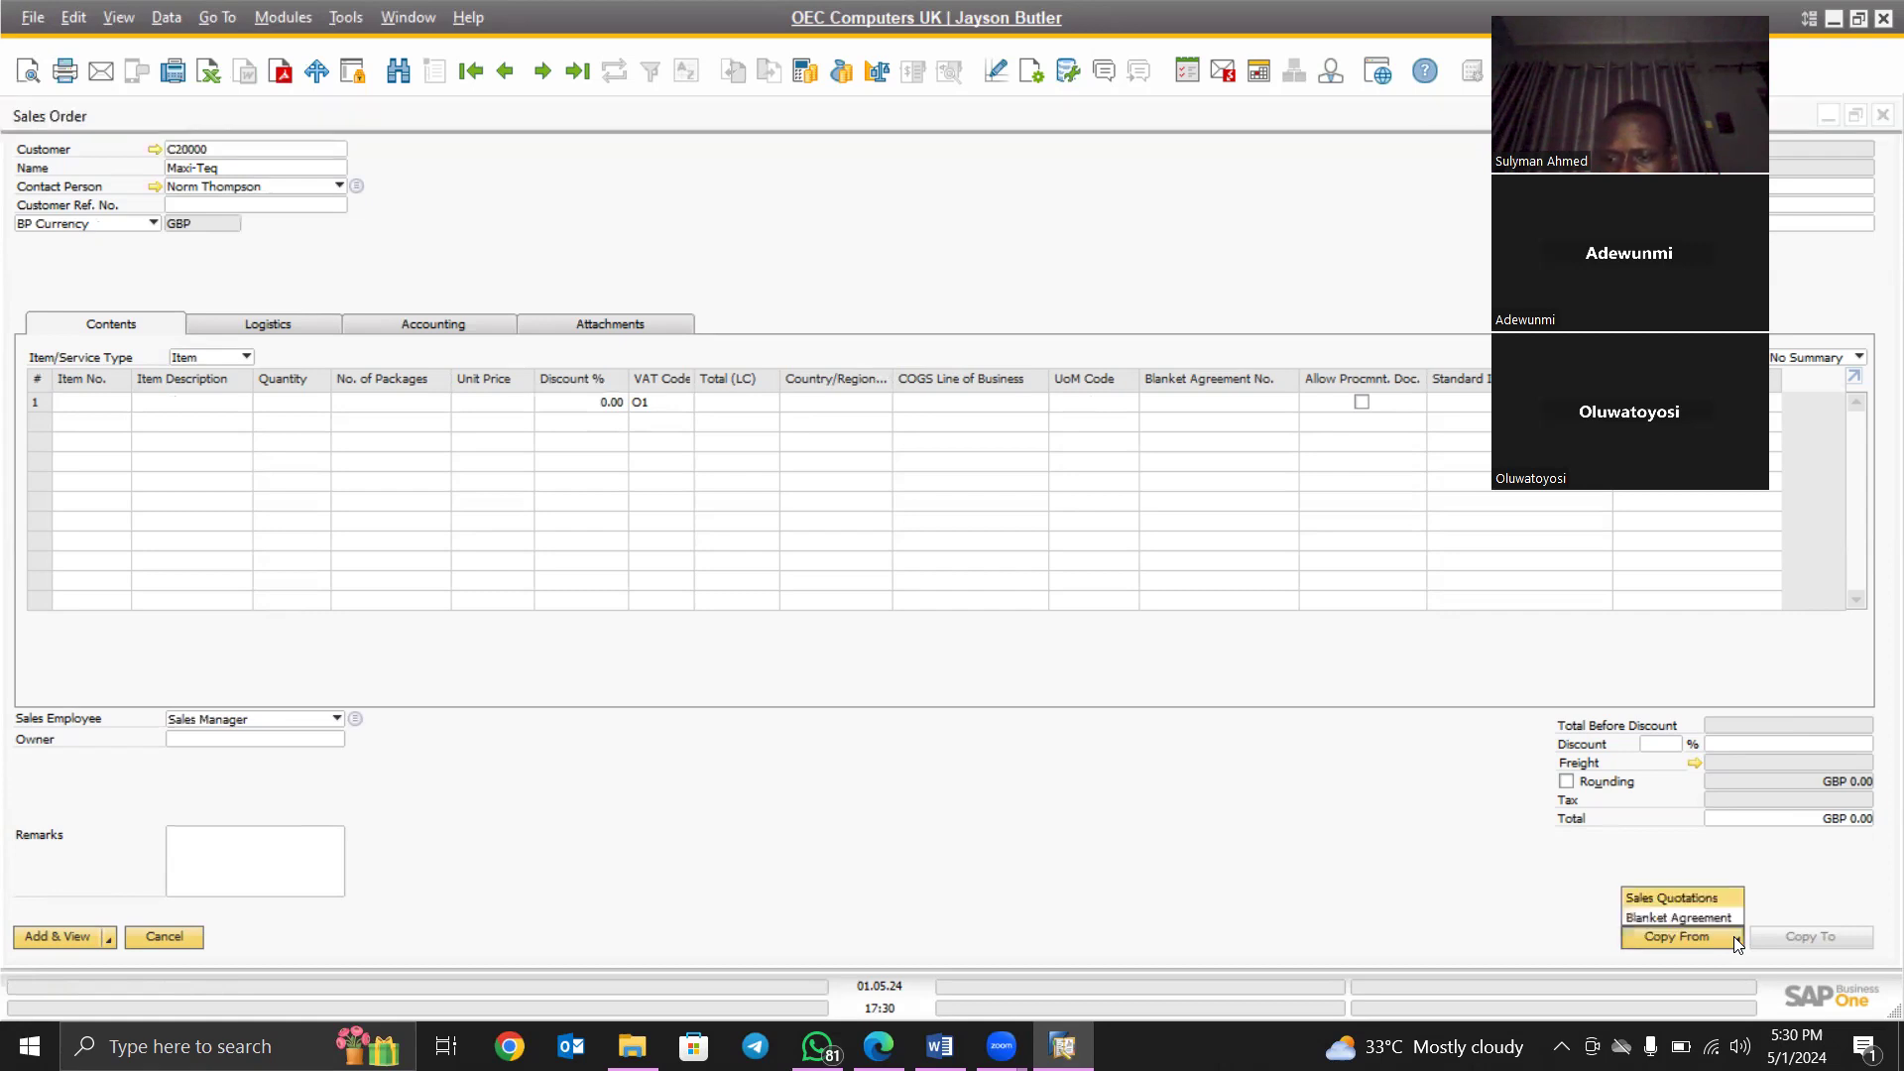
left_click(1704, 891)
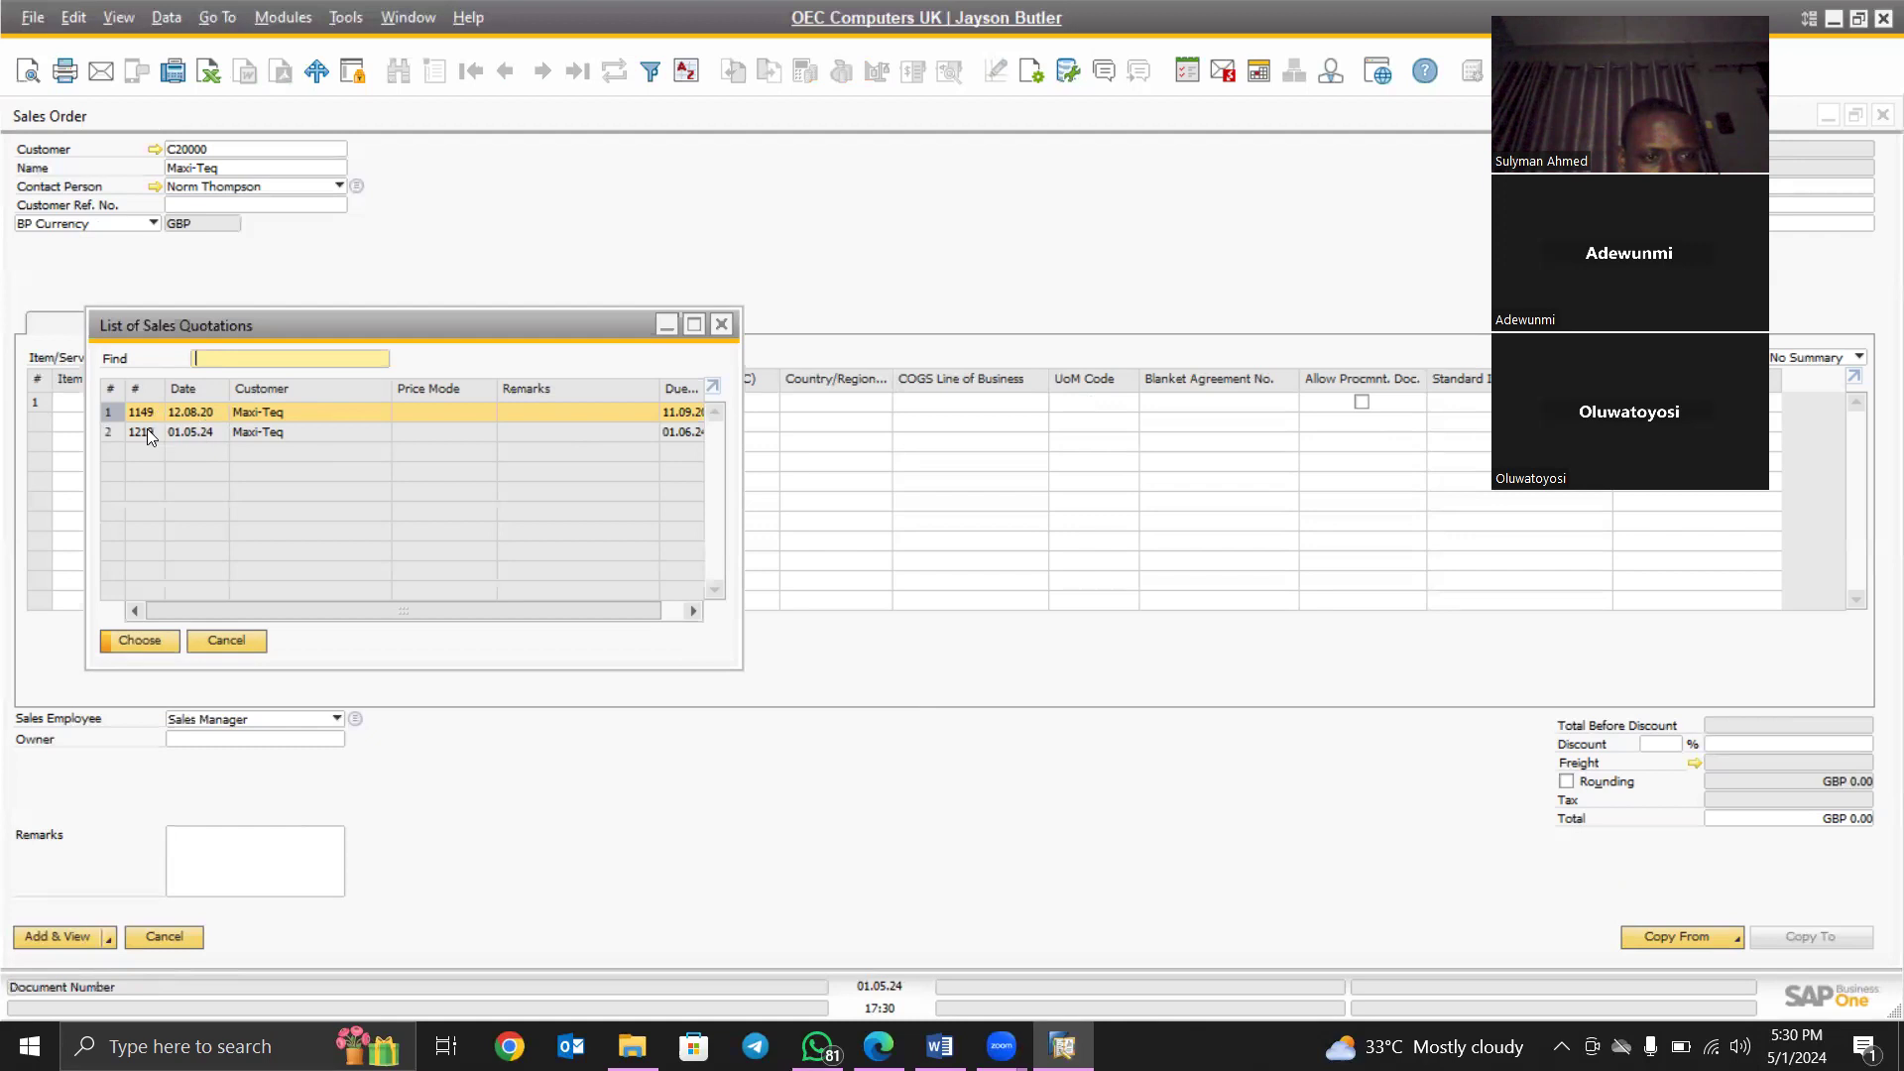
left_click(115, 431)
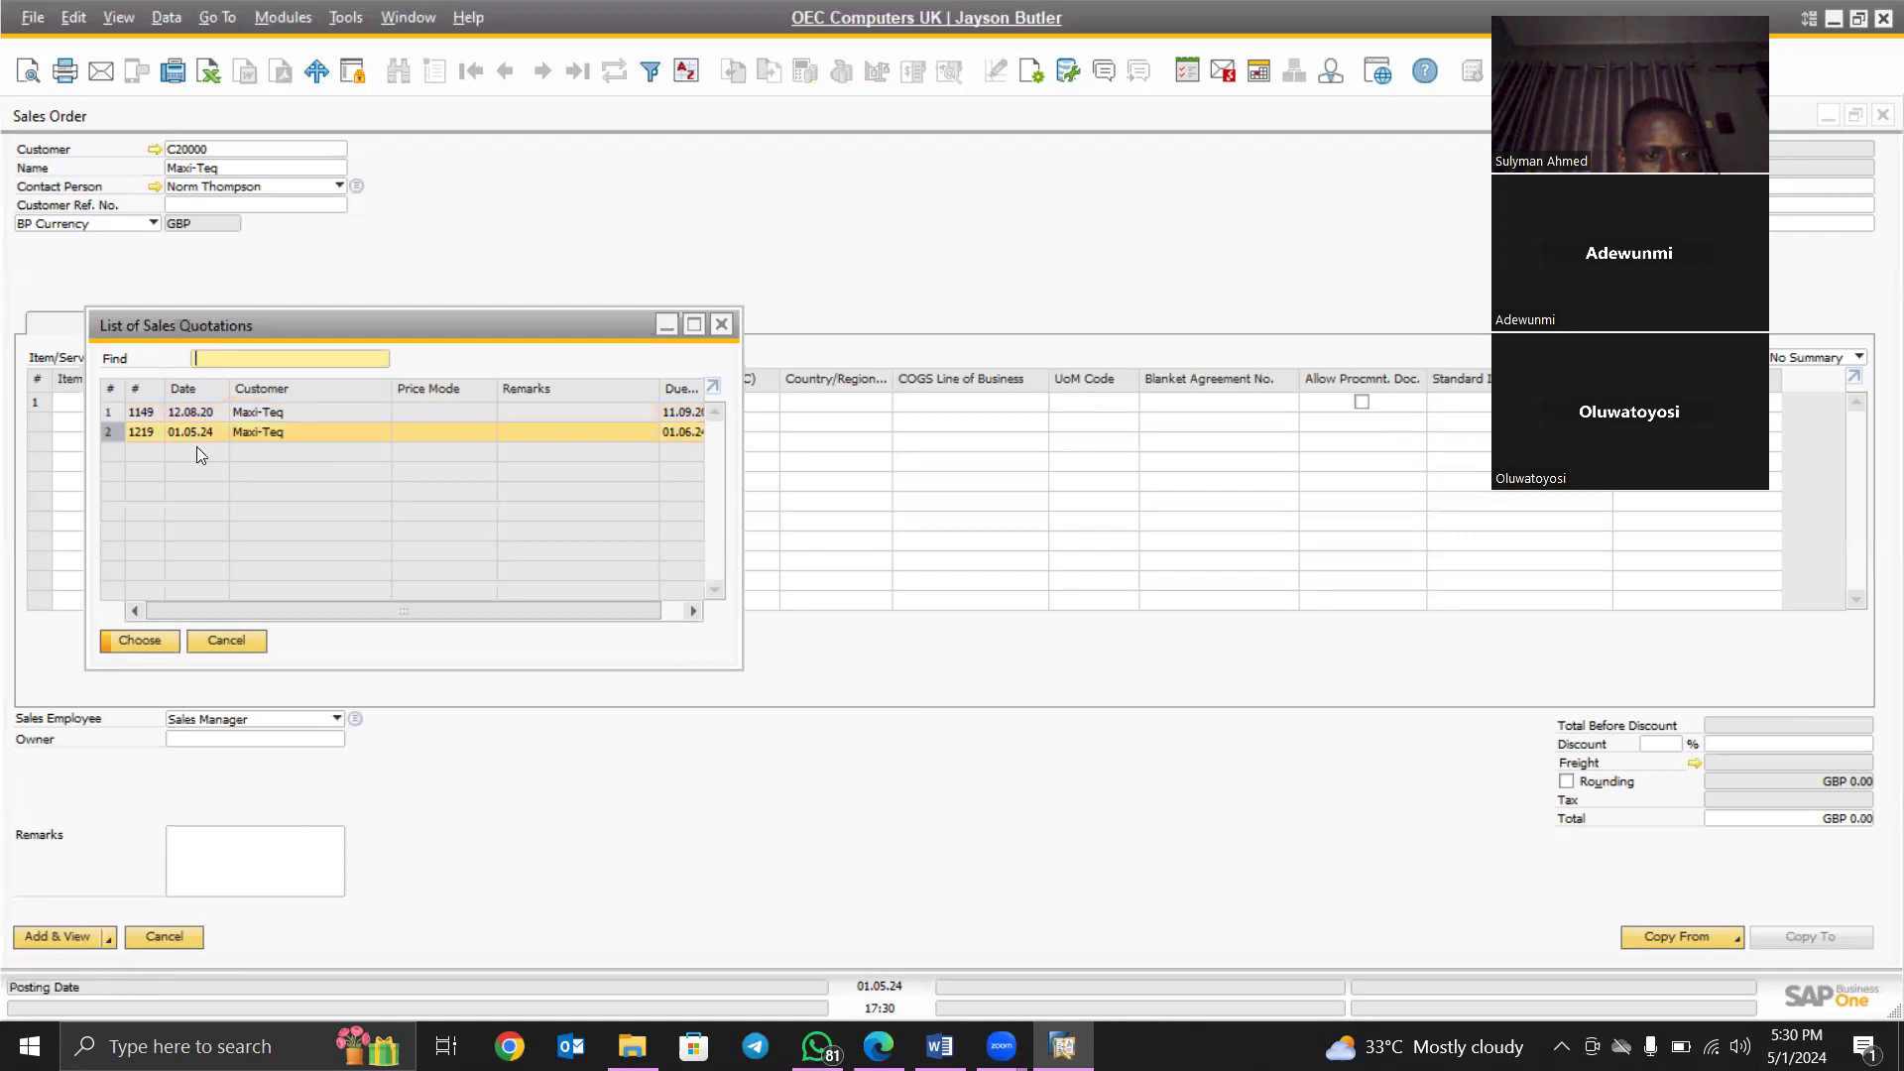
left_click(144, 639)
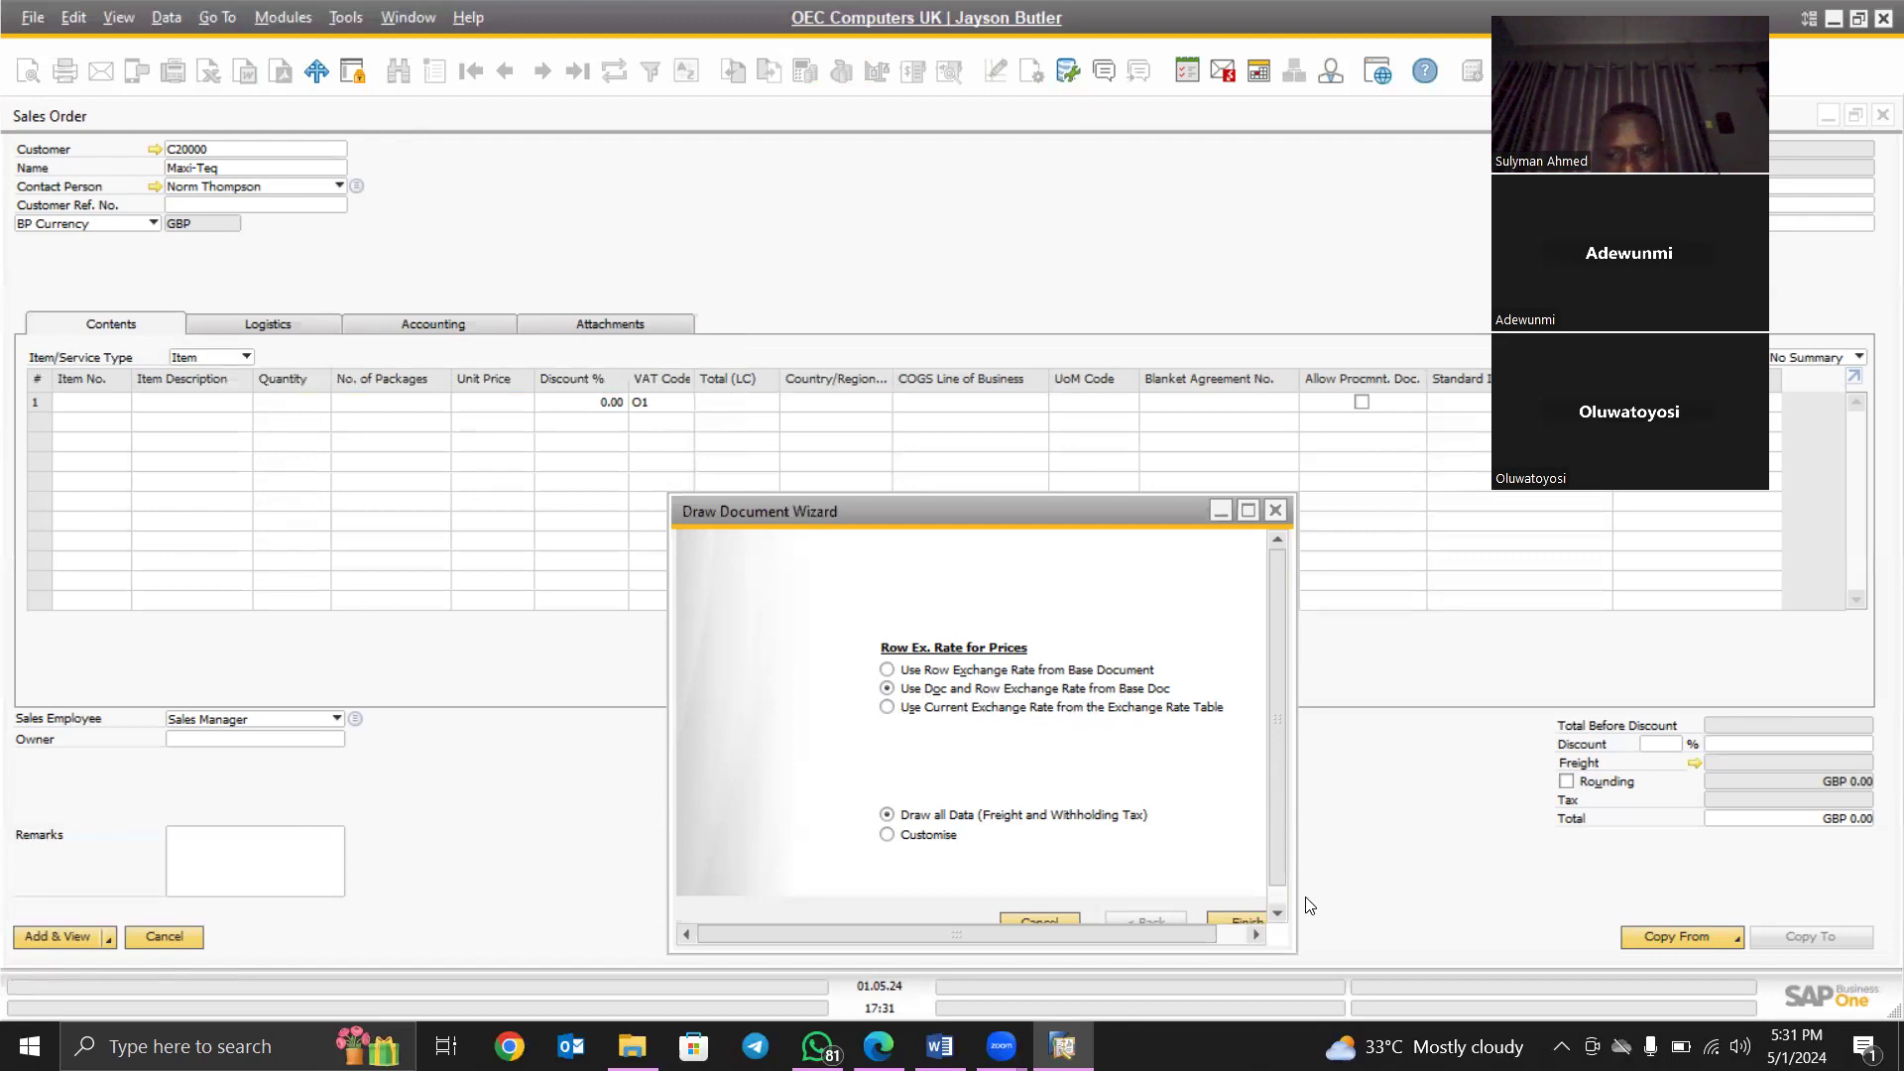
- Finish the wizard, drawing 20 × J.B. Officeprint 1420 at GBP 300.00 into the order
left_click(1279, 911)
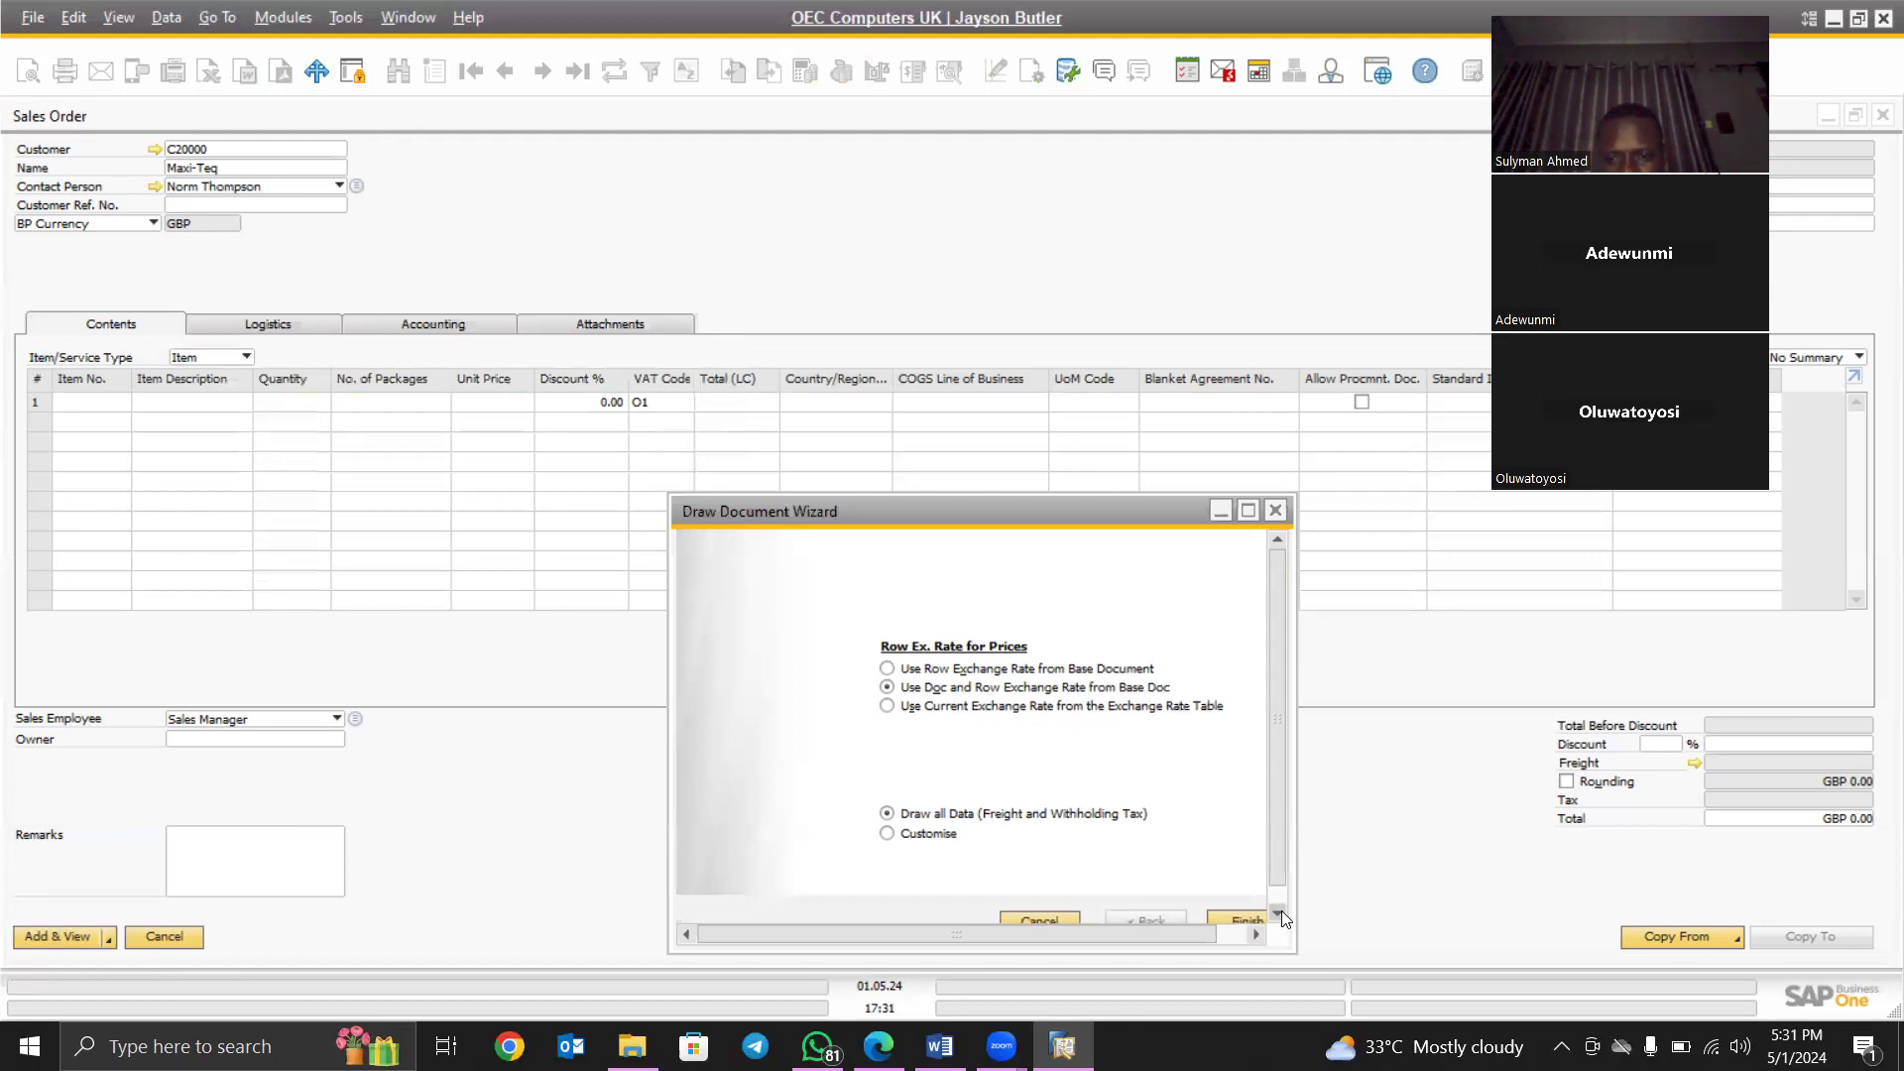
left_click(1276, 911)
left_click(1276, 911)
left_click(1277, 912)
left_click(1276, 911)
left_click(1276, 911)
left_click(1277, 912)
left_click(1276, 911)
left_click(1276, 912)
left_click(1276, 911)
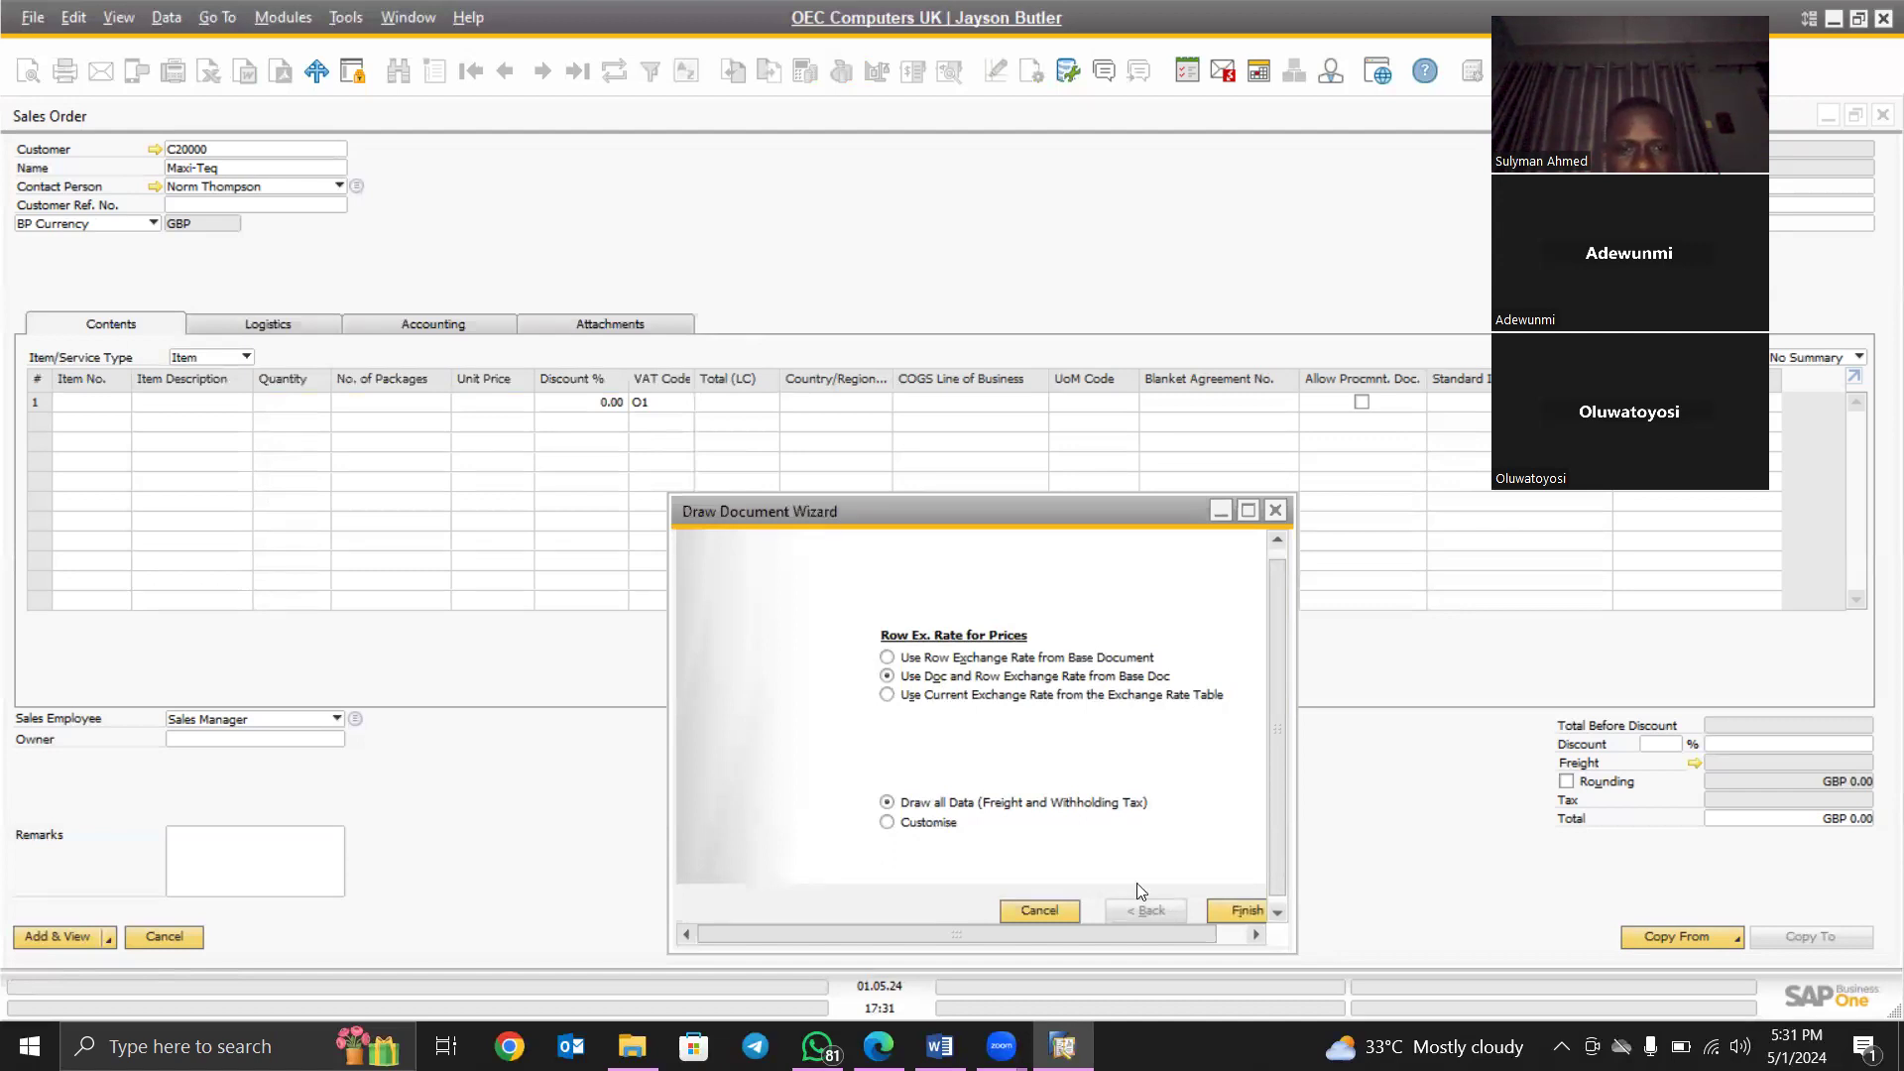
left_click(1233, 911)
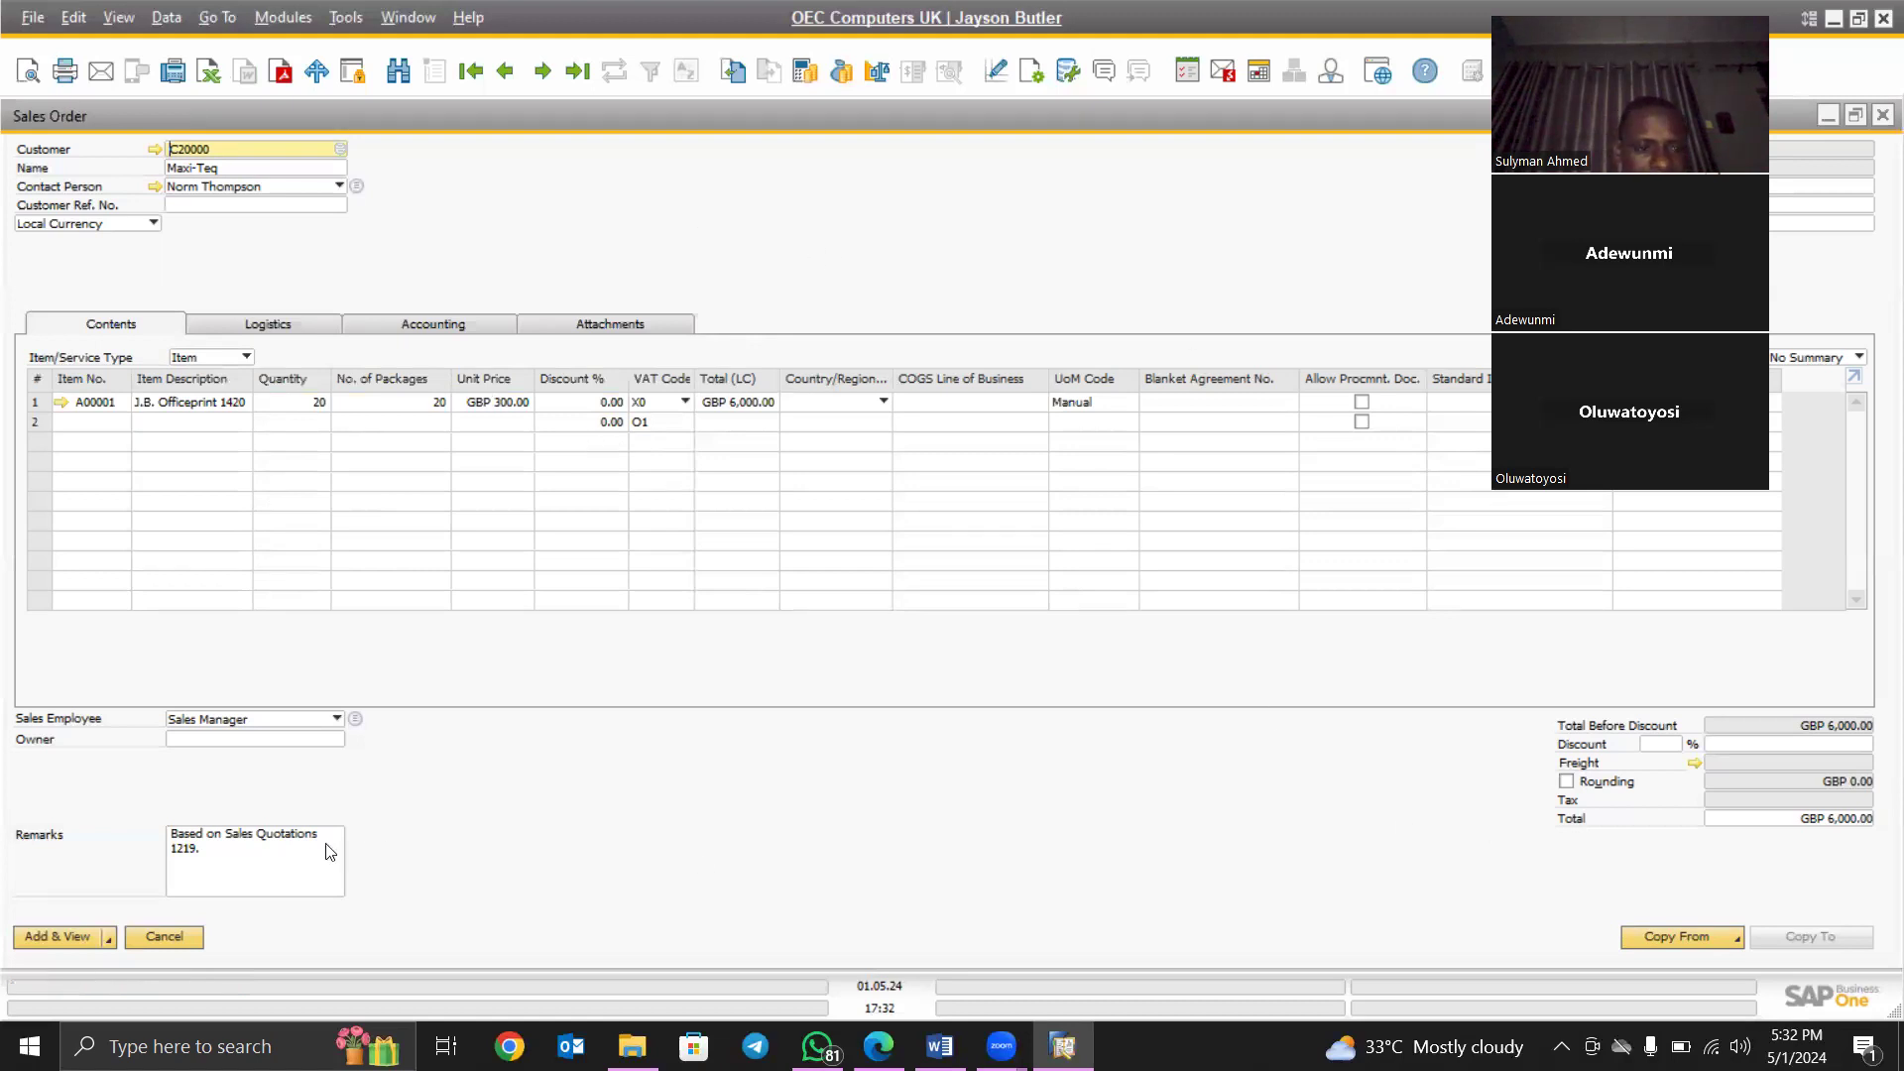
- Cancel the order and copy Sales Quotation 1219 into new Sales Order 1230
left_click(171, 936)
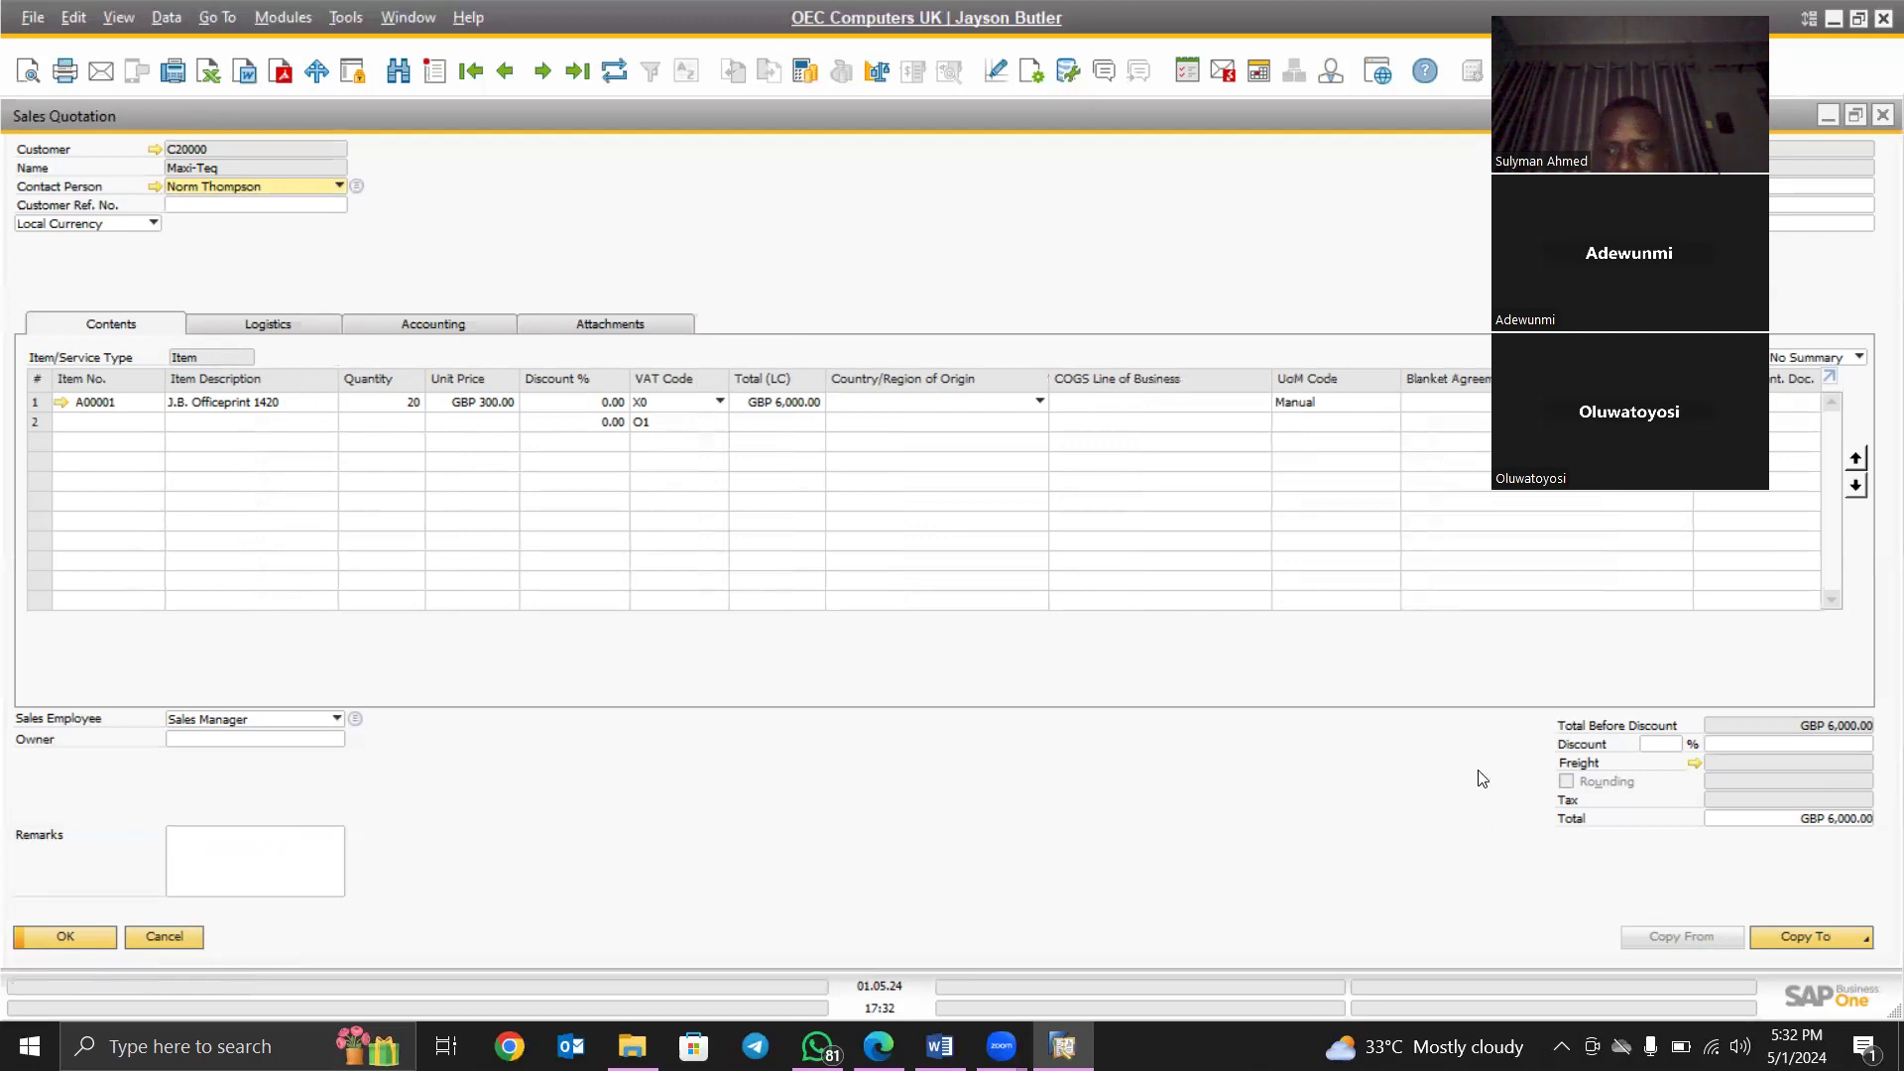
left_click(1864, 939)
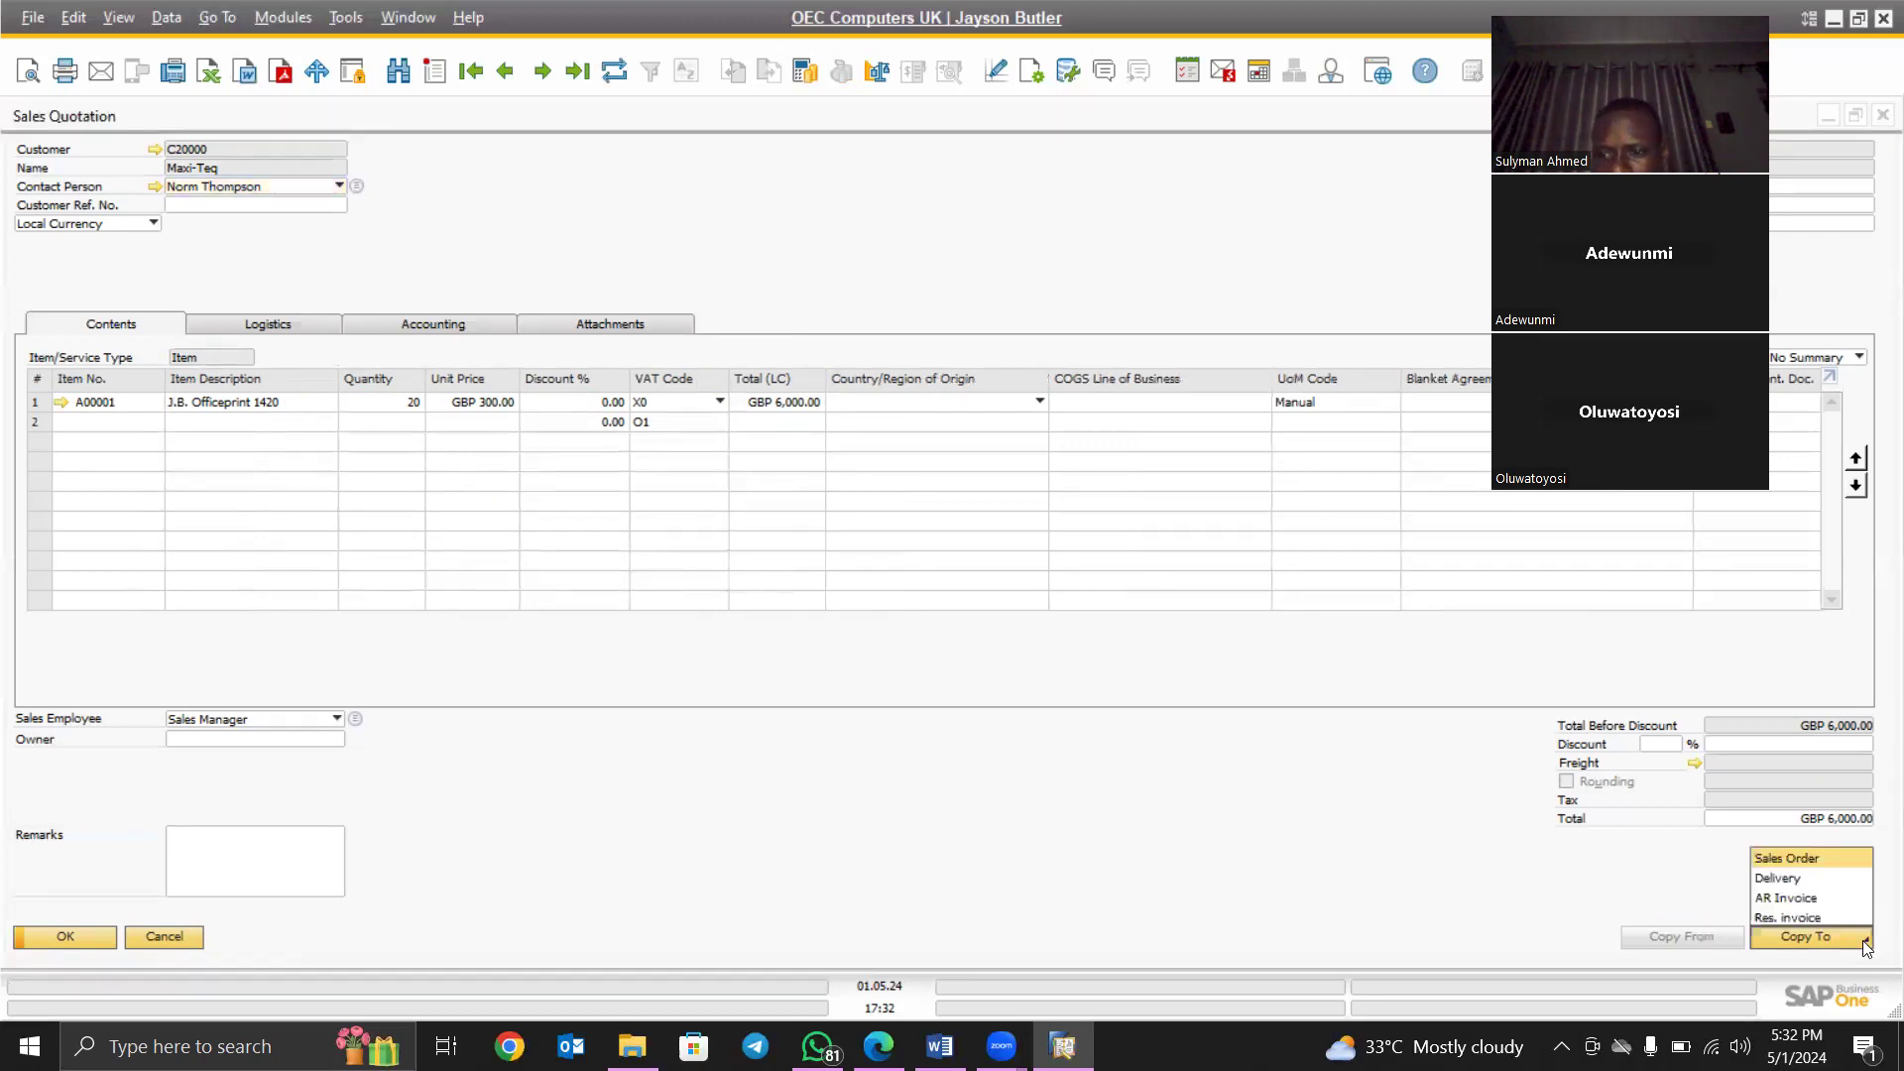
left_click(1798, 859)
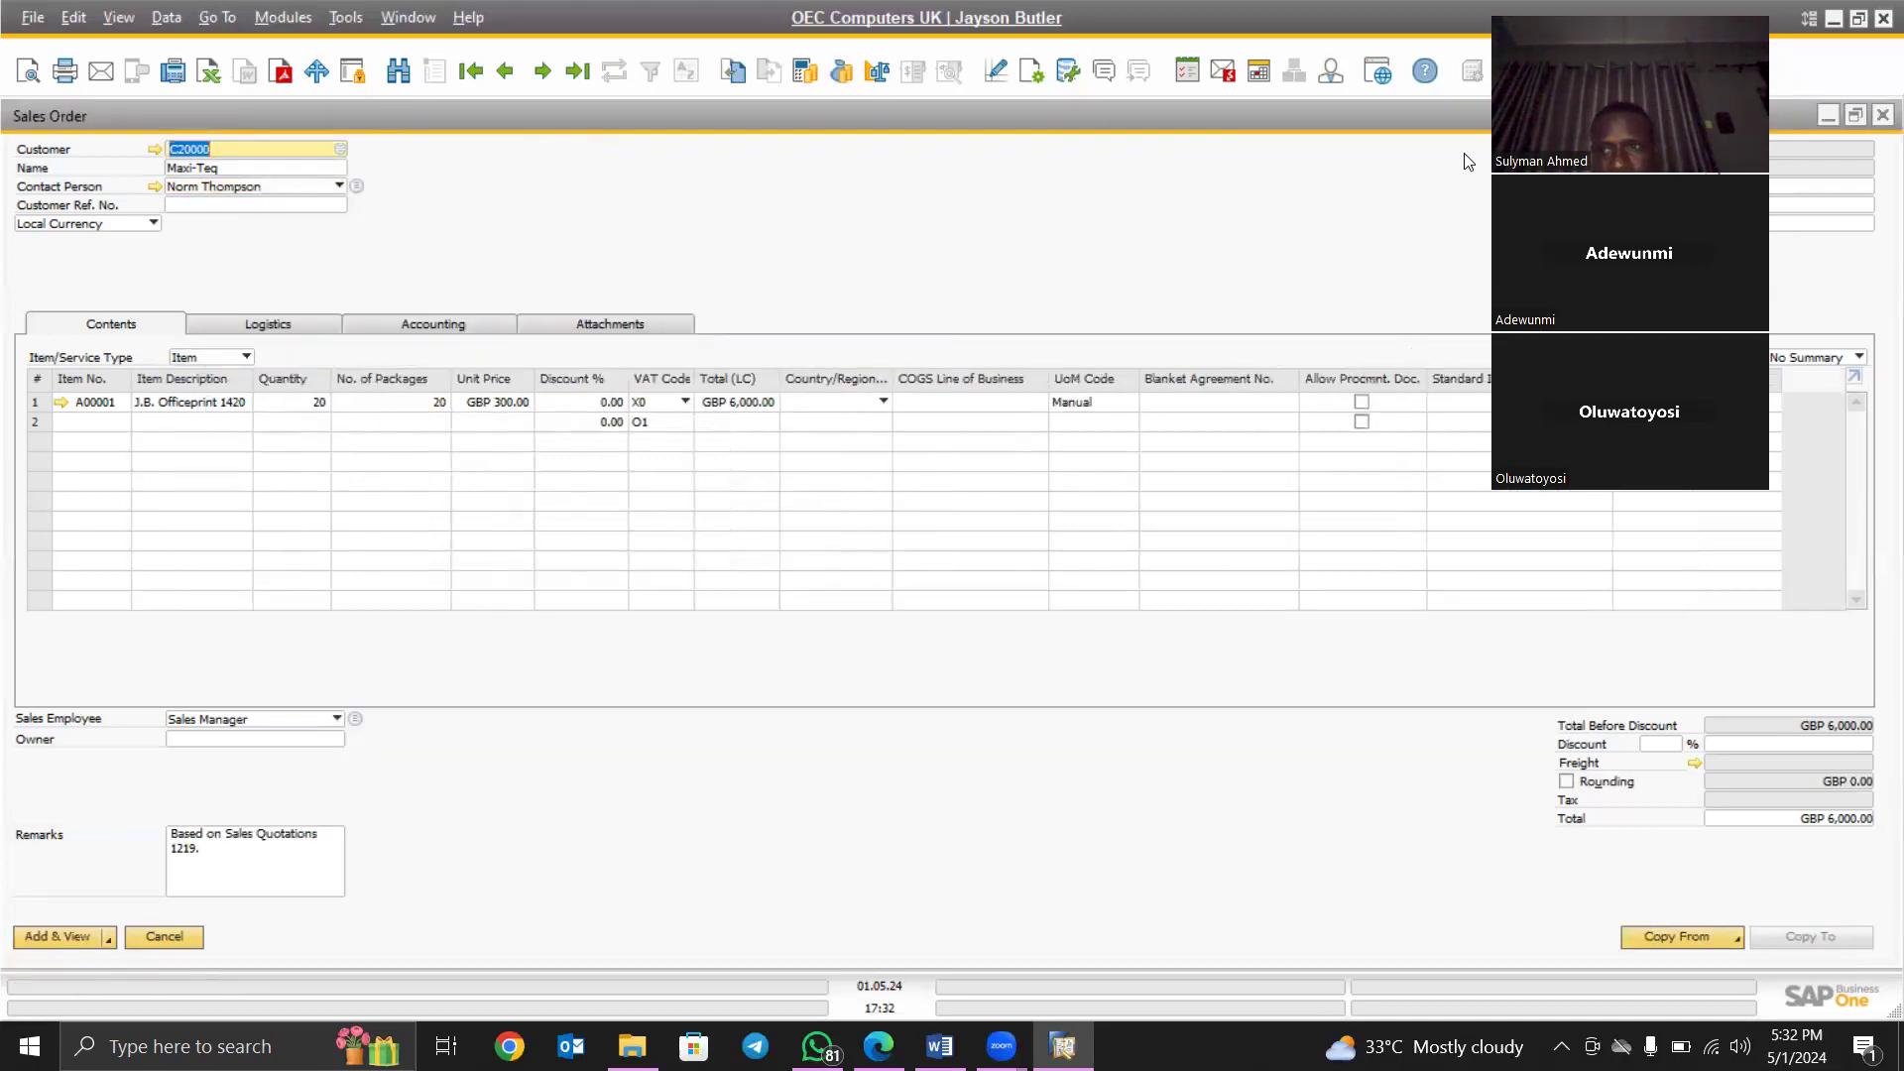
left_click_drag(1567, 99, 1360, 115)
left_click_drag(1412, 40, 1238, 71)
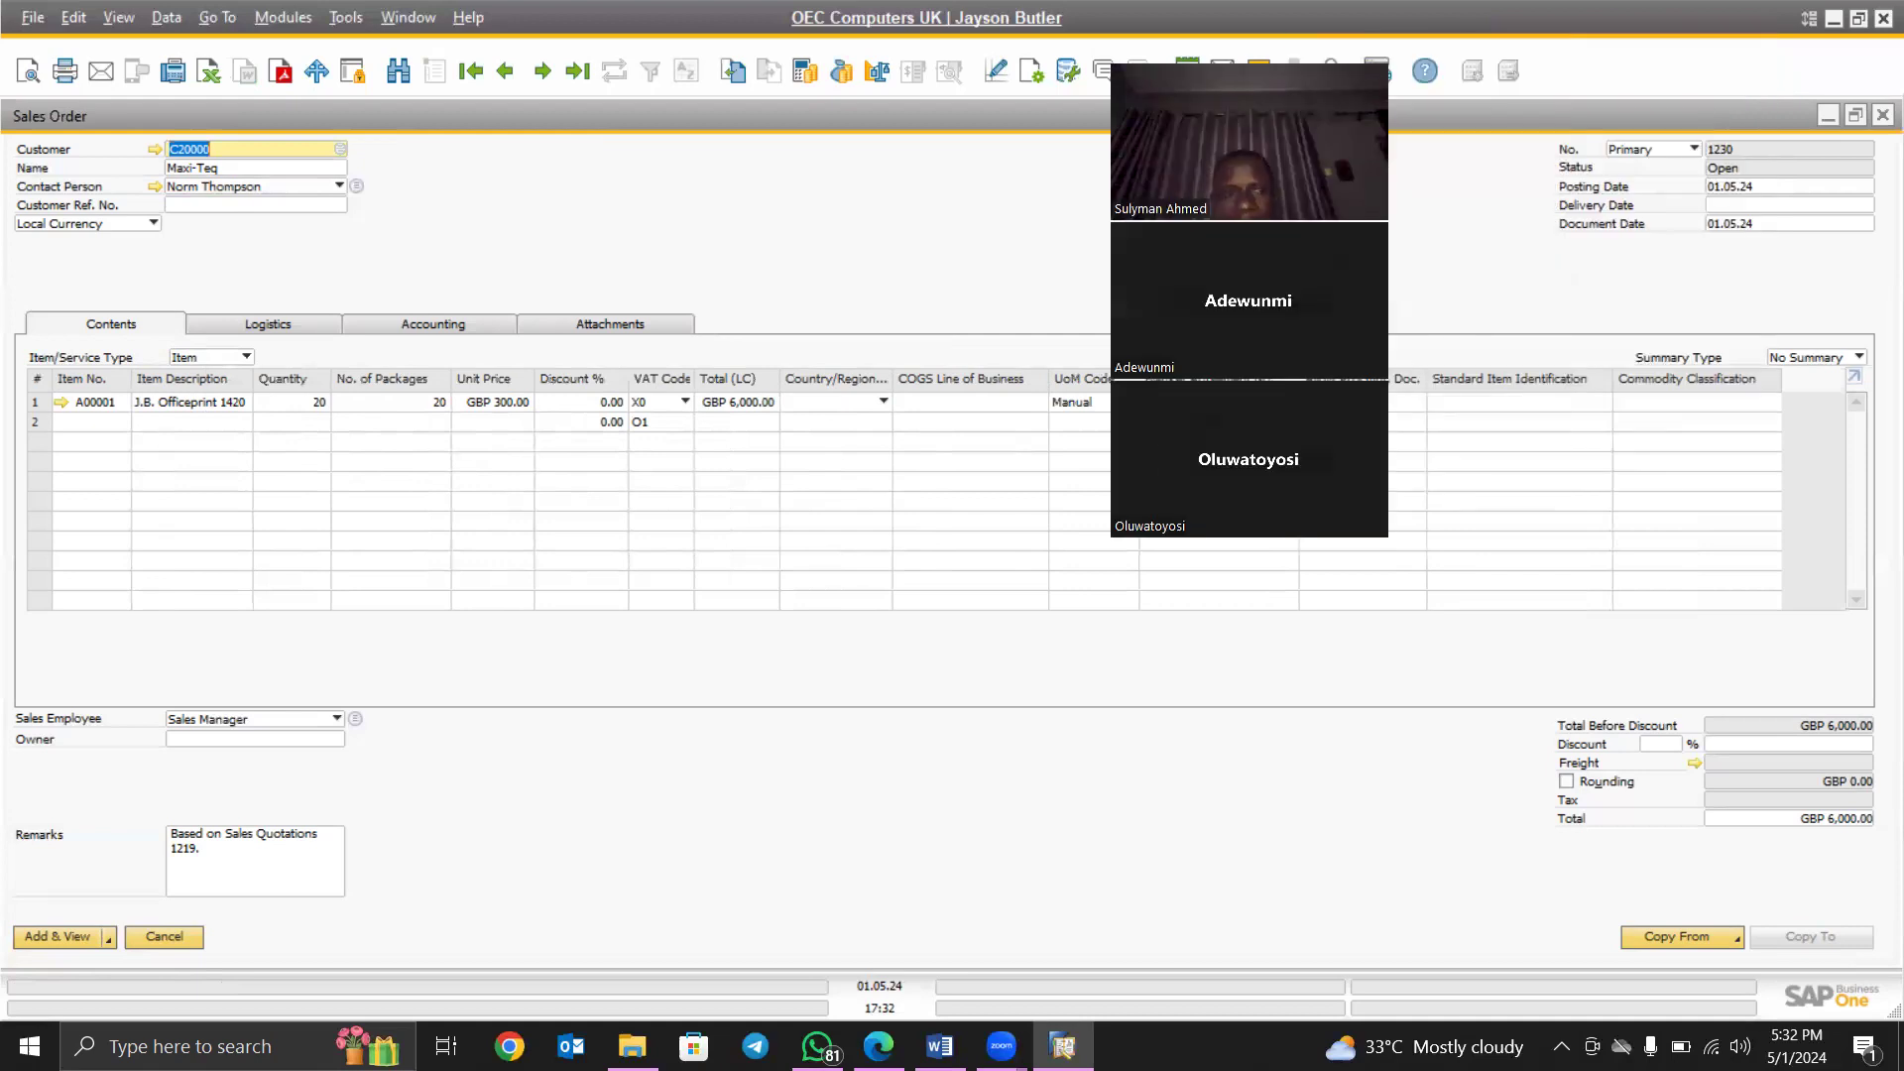
- Enter 03.05.24 as the sales order's delivery date
left_click(1724, 202)
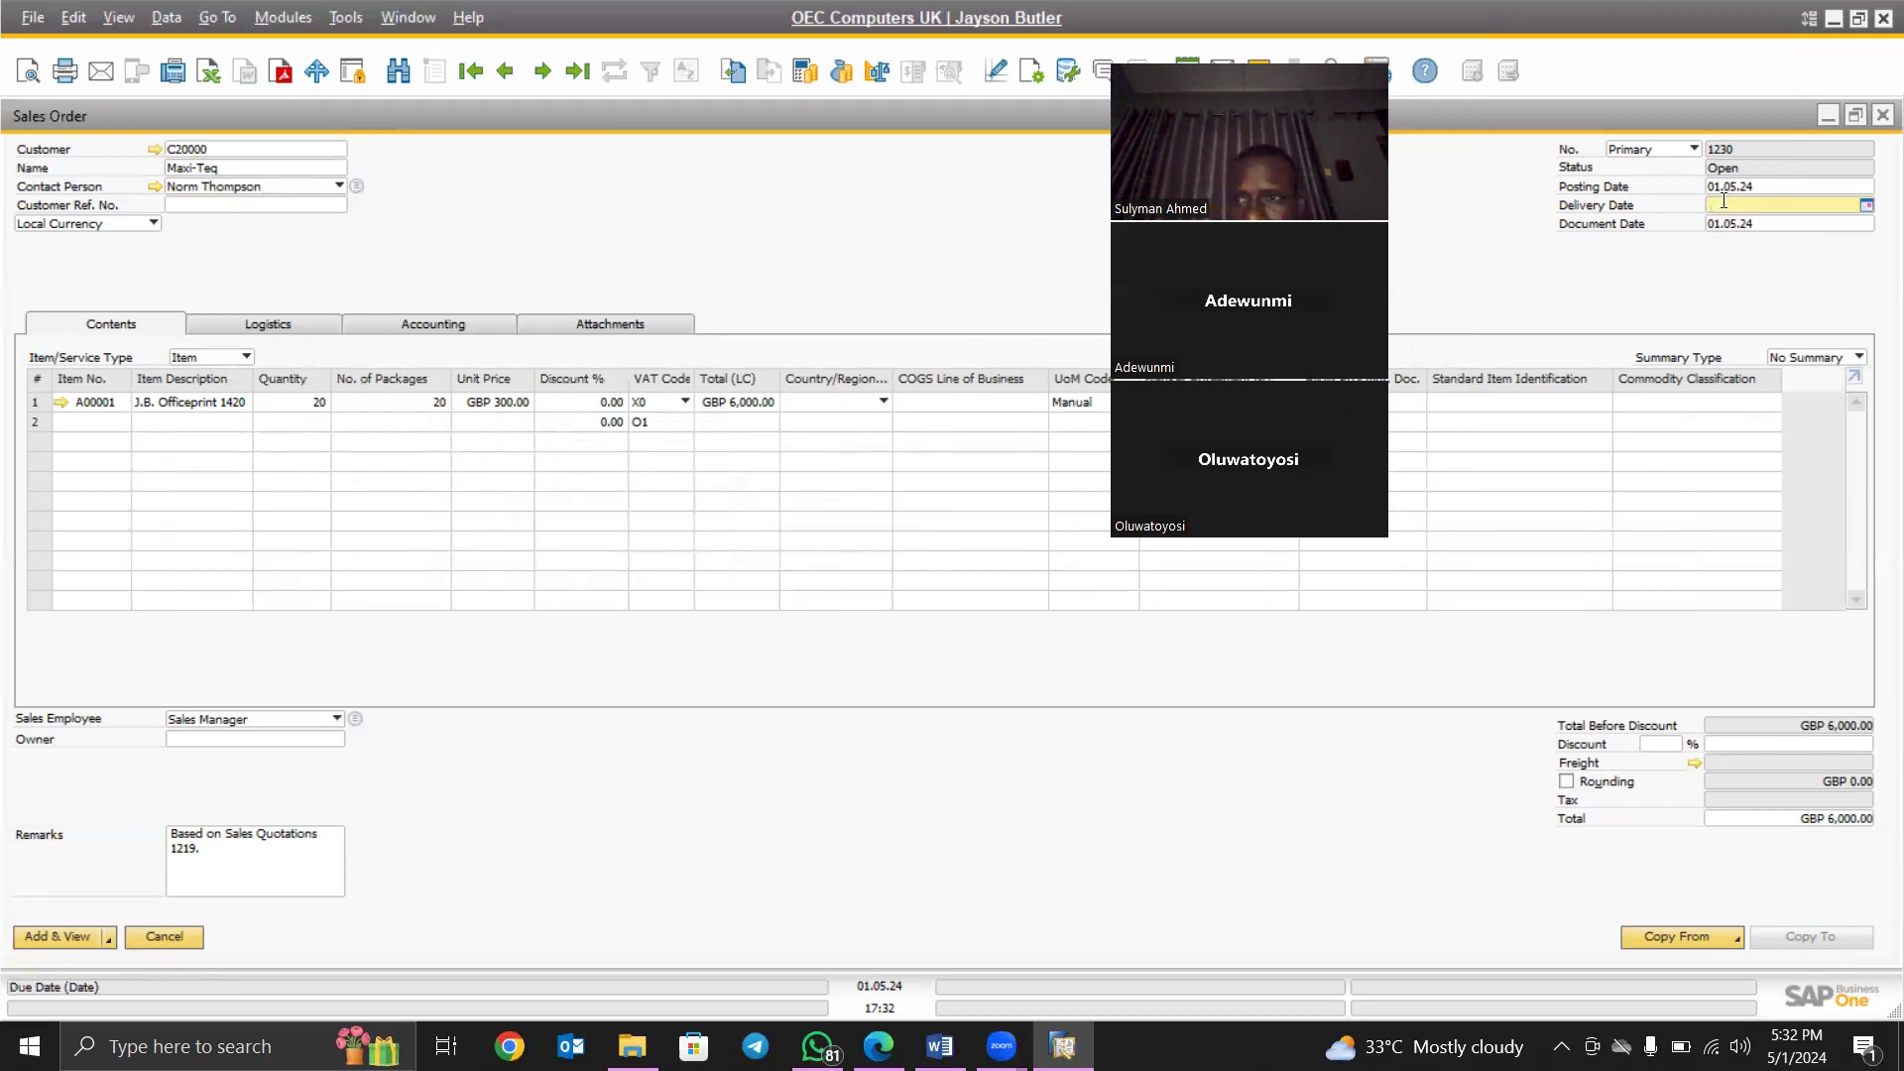
type("03")
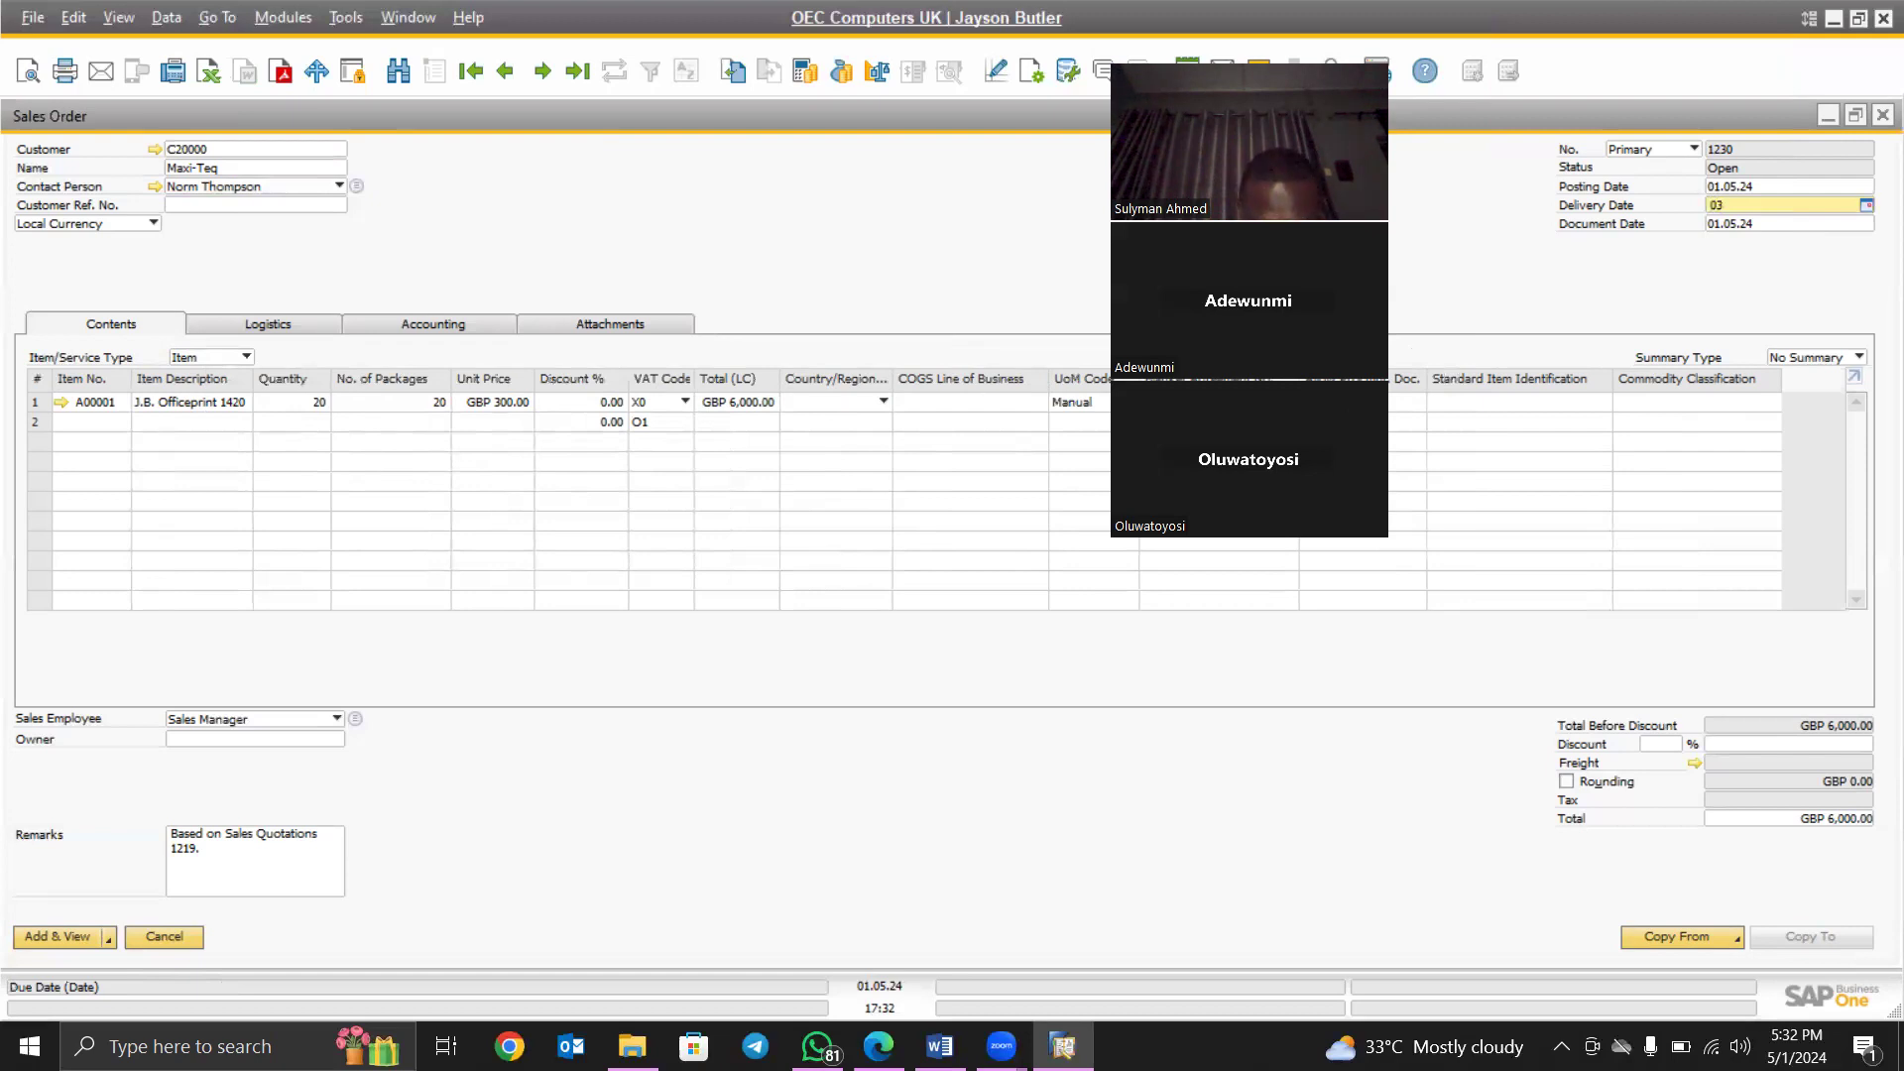
type(".0")
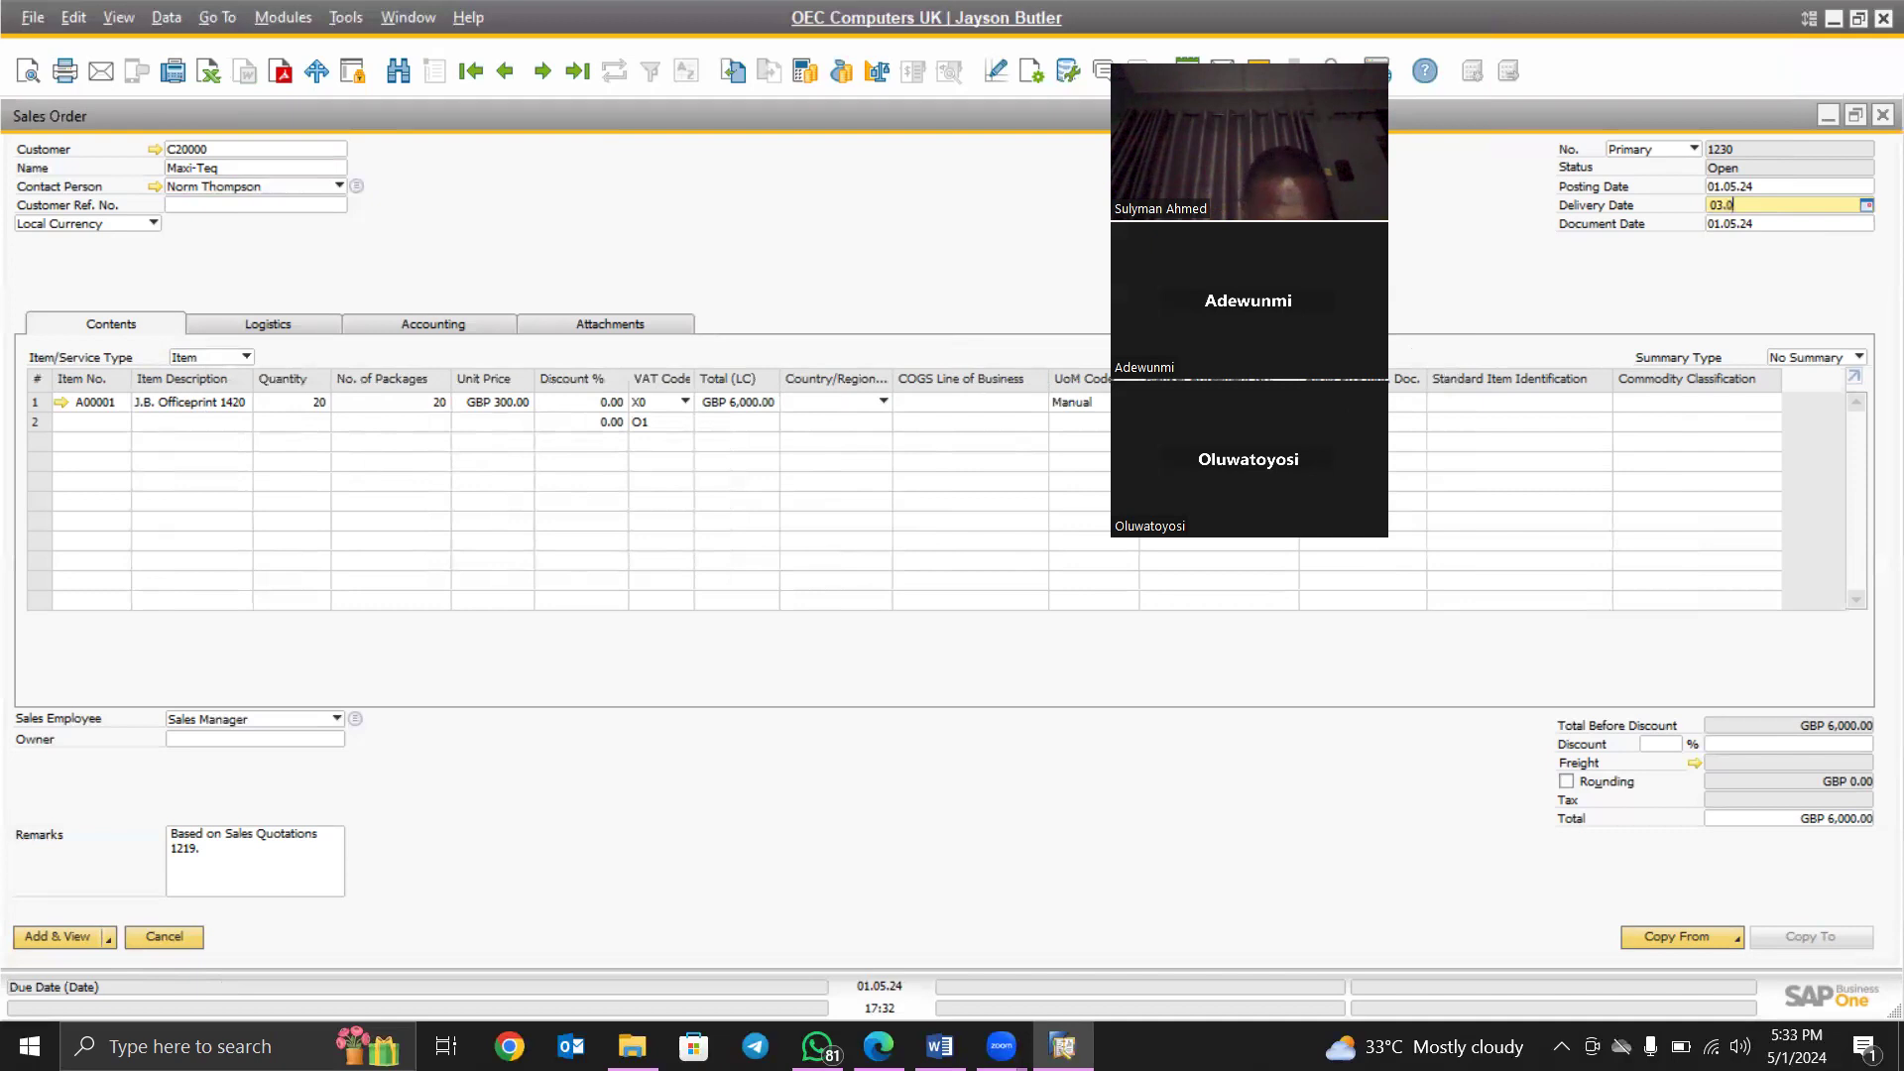
type("5.24")
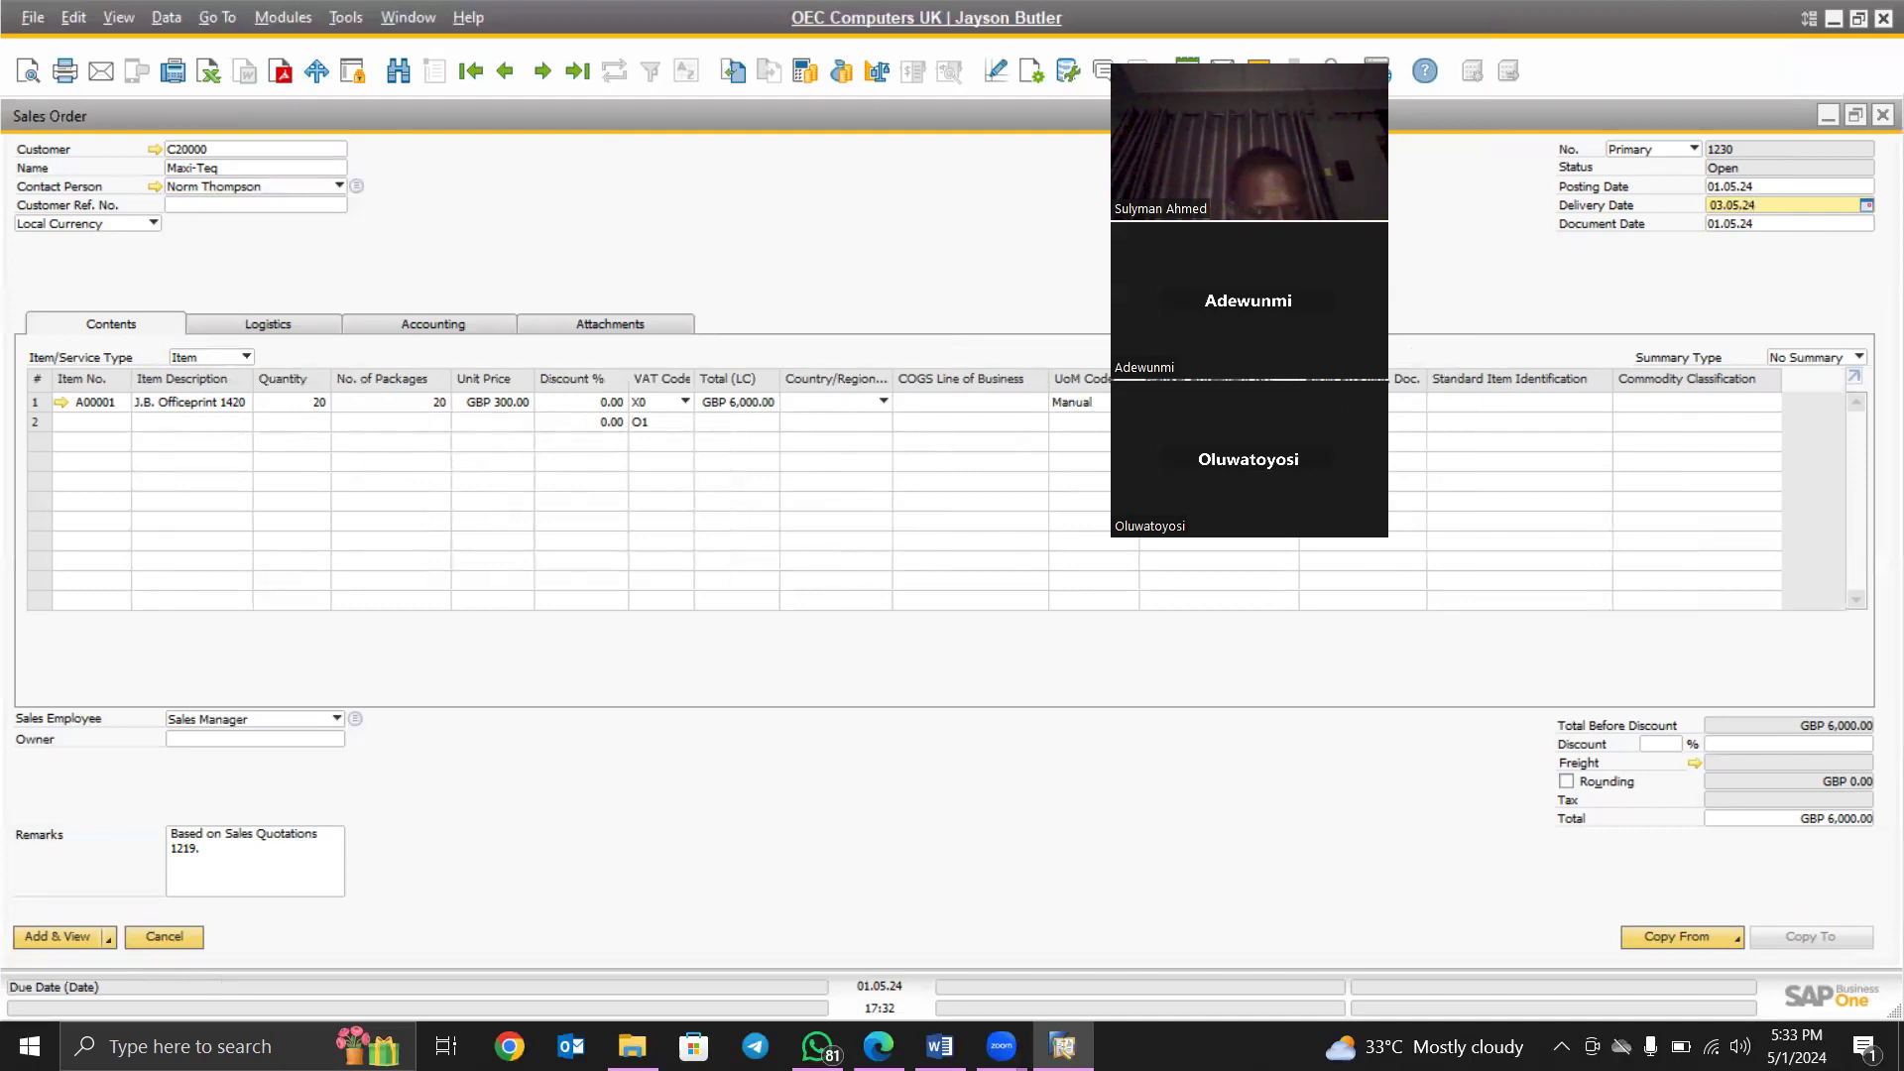
key("Tab")
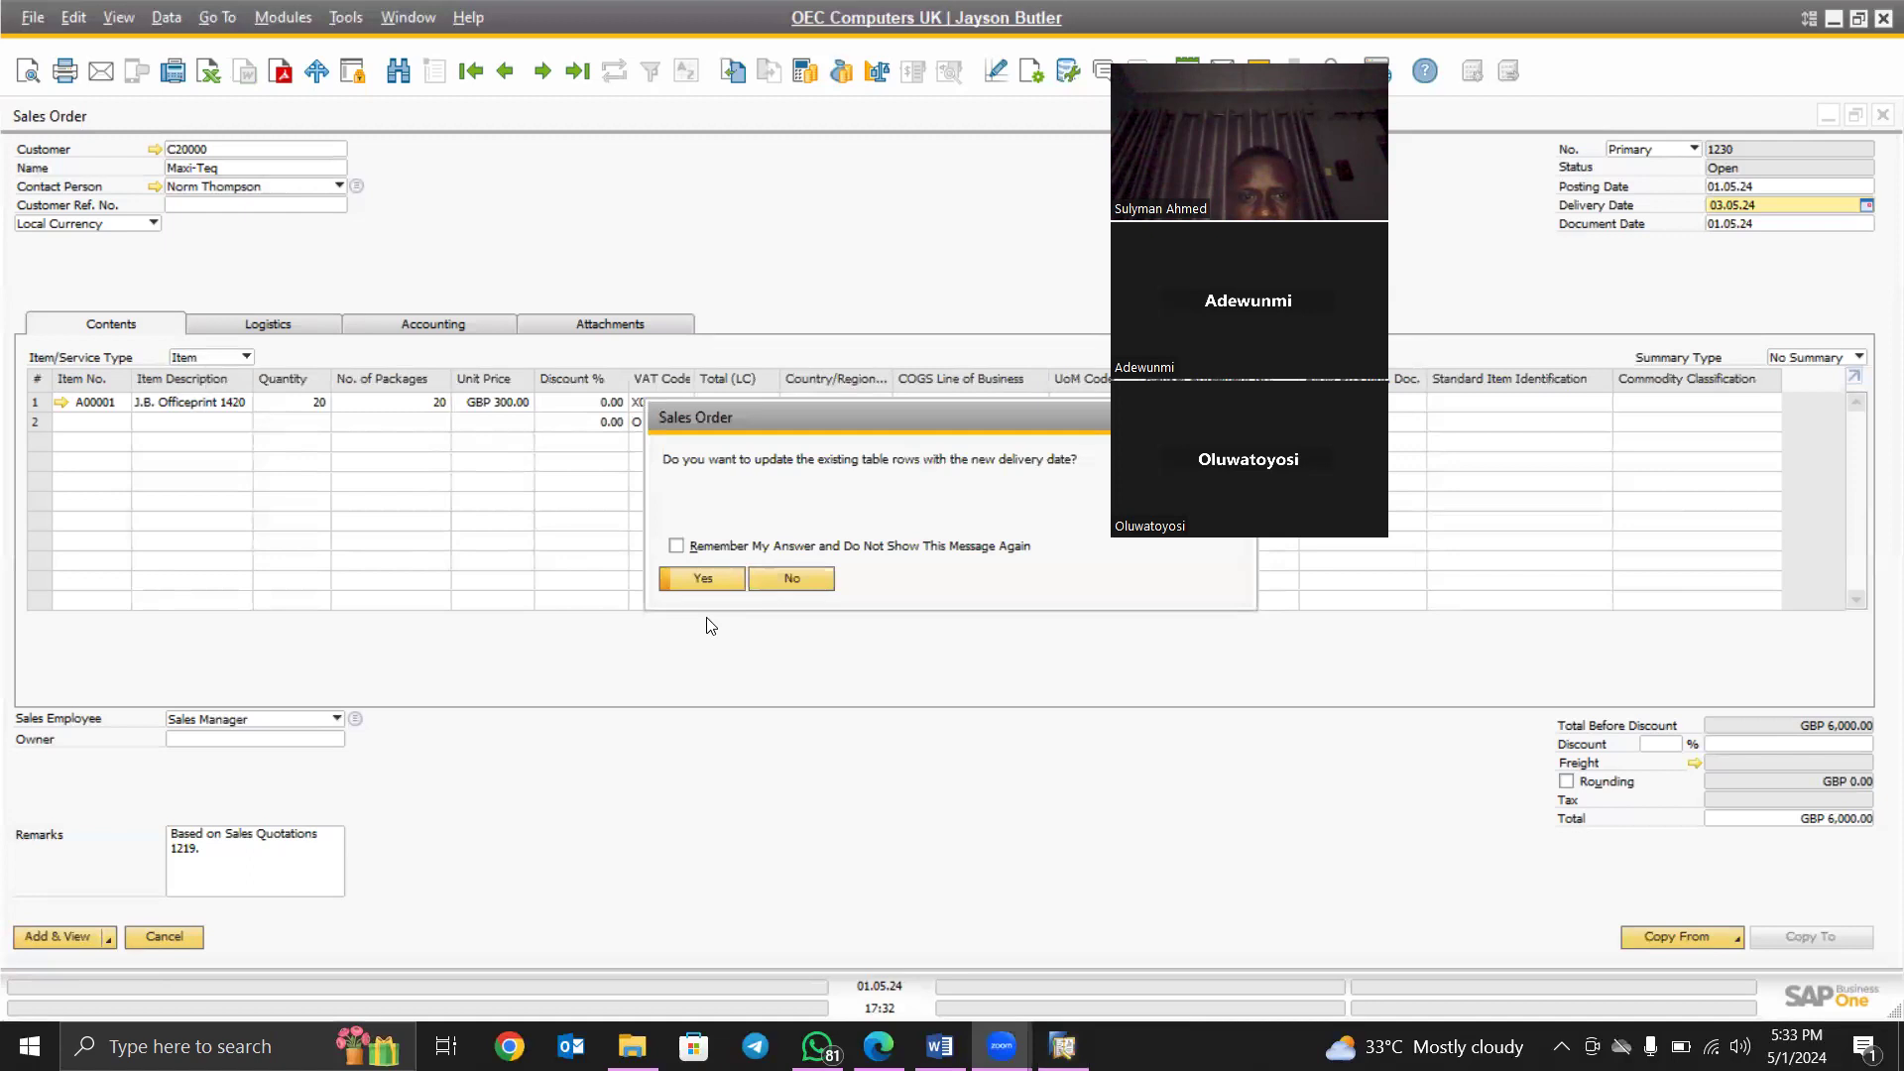
- Apply the 03.05.24 delivery date to all rows and save Sales Order 1230 with Add & Close
left_click(702, 579)
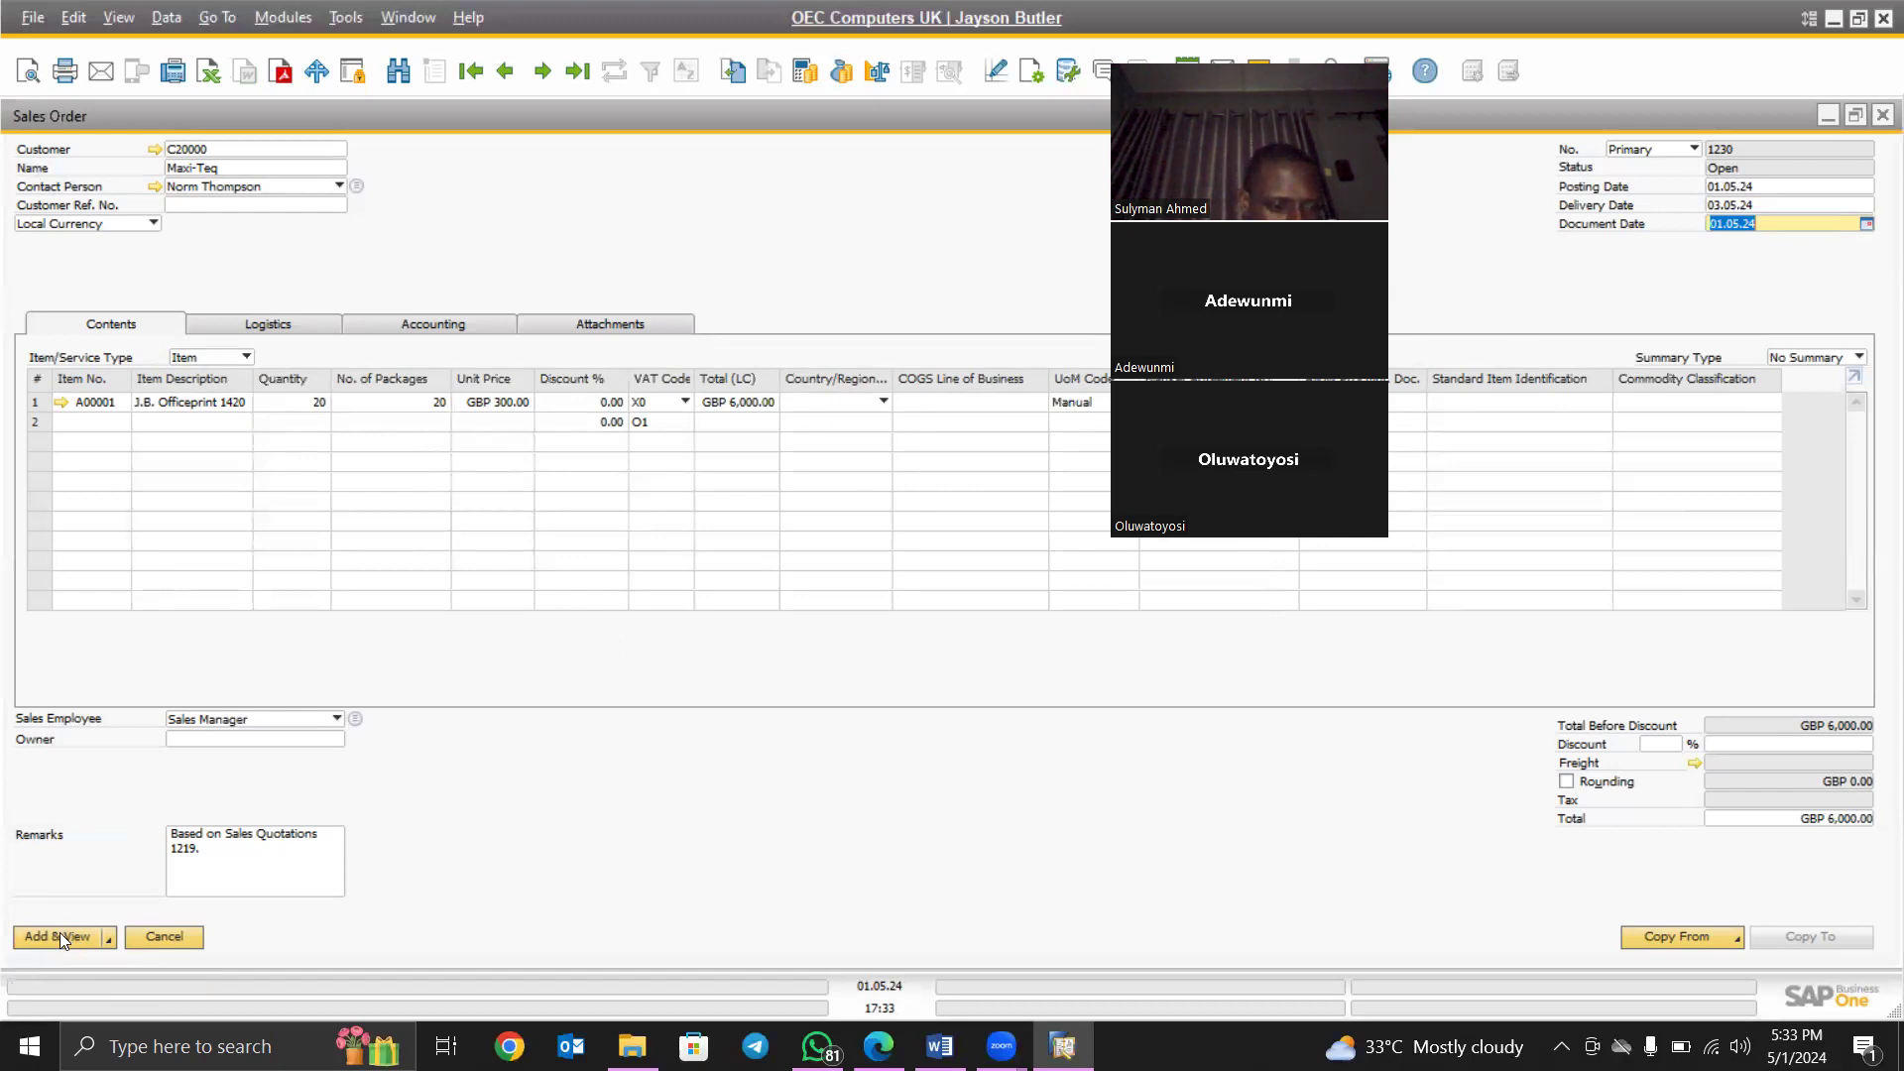
left_click(108, 934)
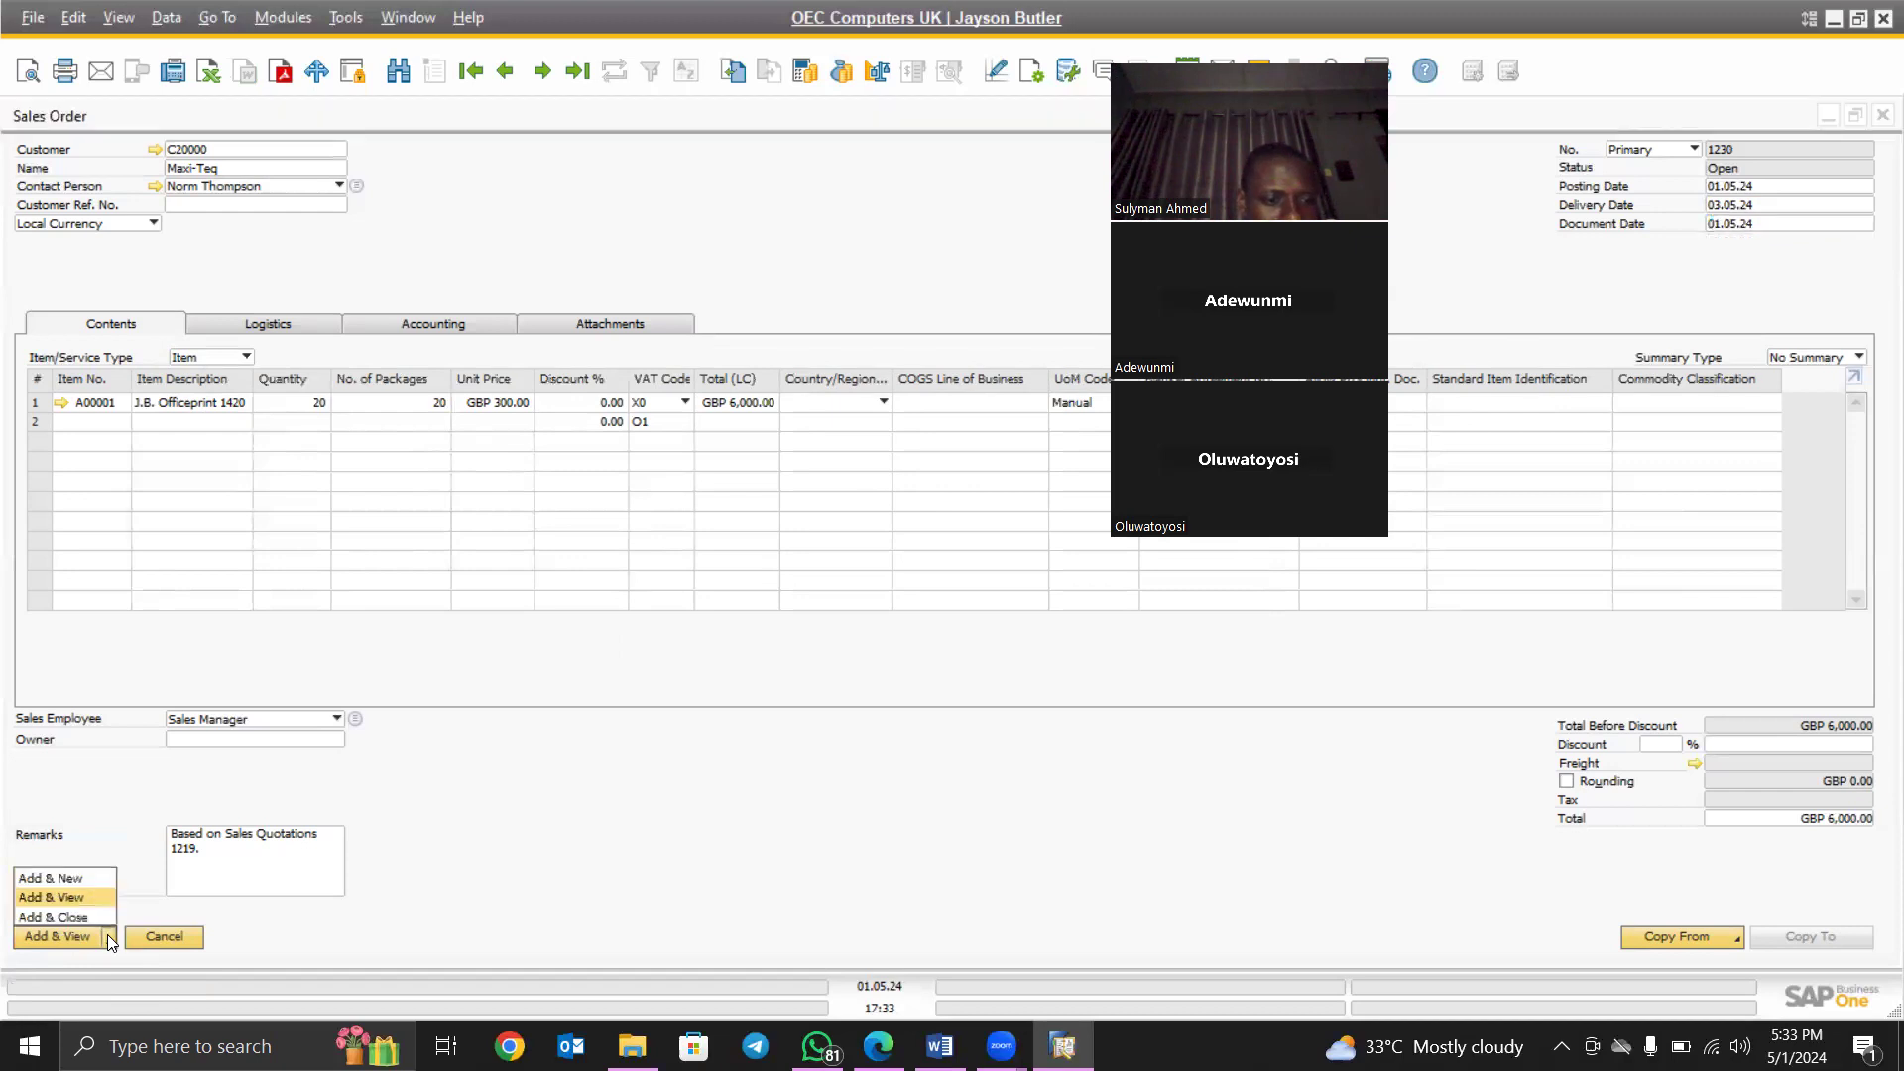
left_click(54, 918)
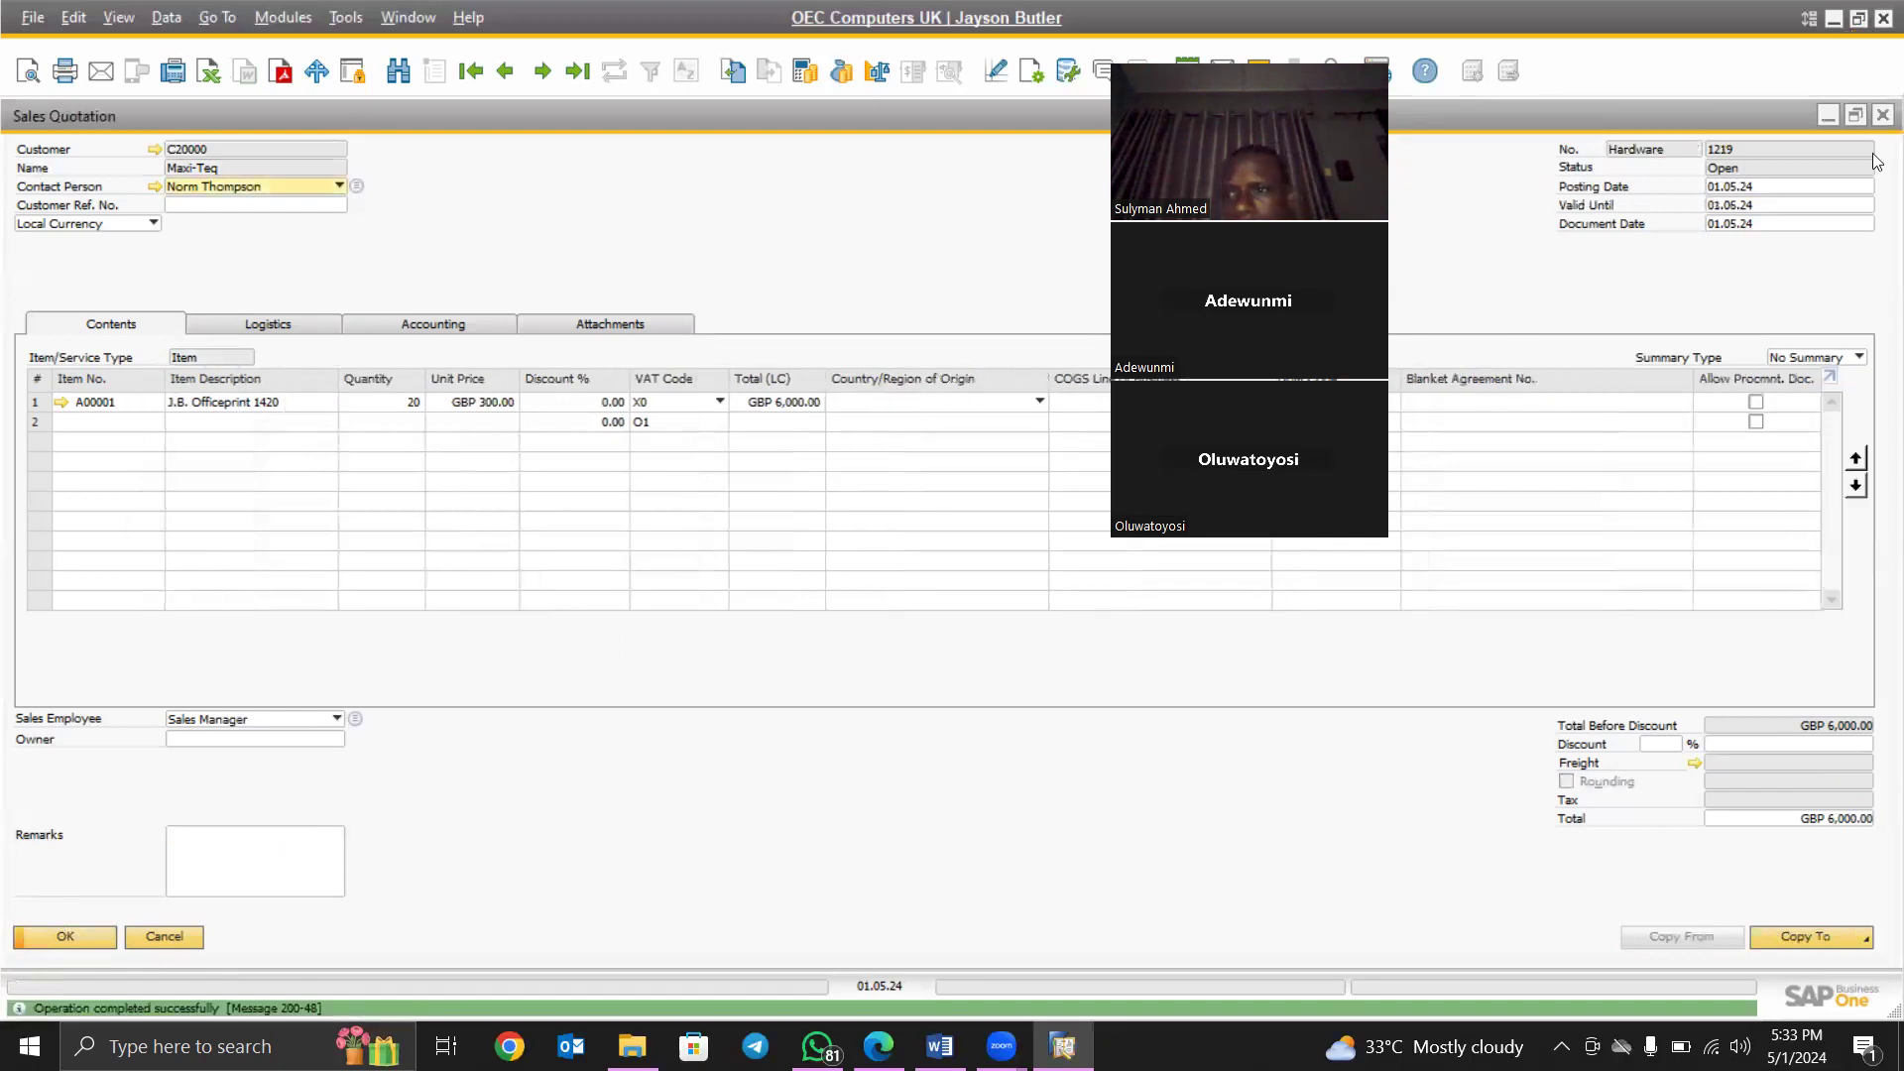
- Close the quotation and display the latest sales order, 1230 for Maxi-Teq
left_click(1880, 115)
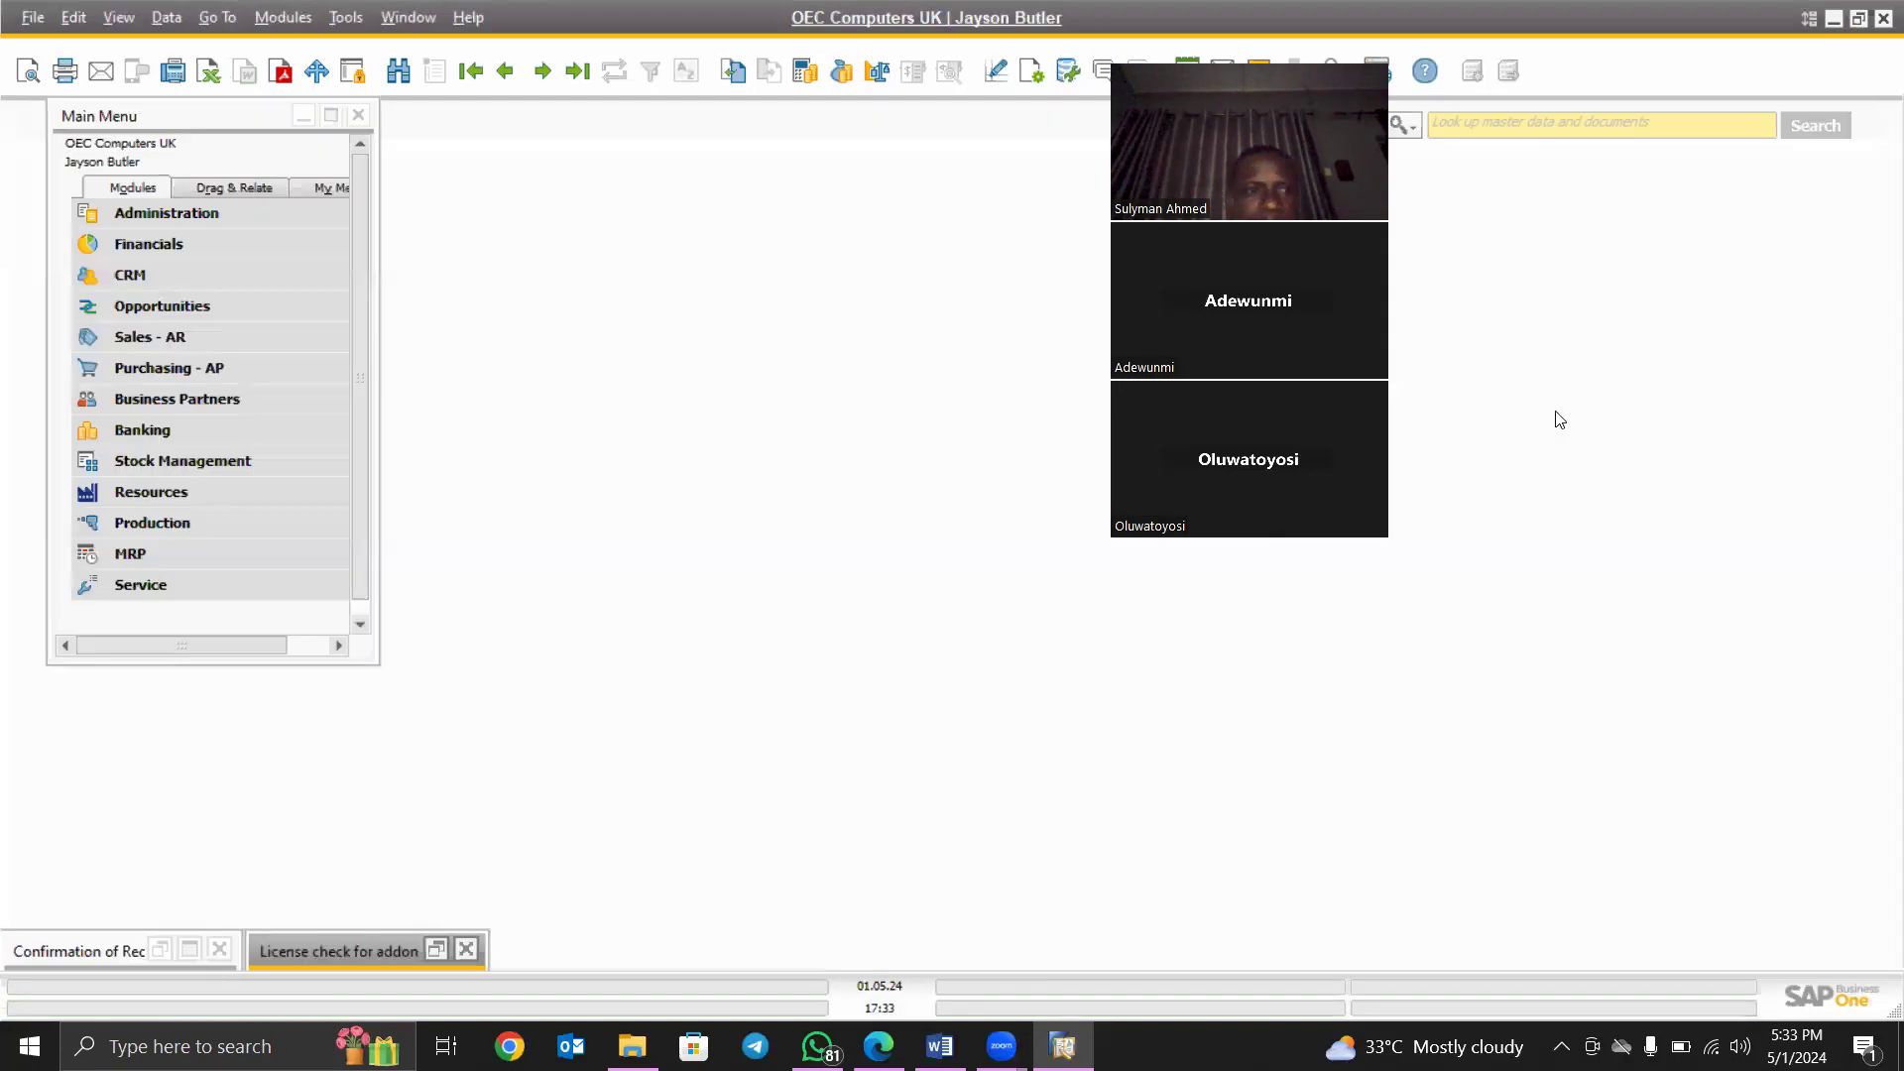
left_click(290, 20)
mouse_move(339, 154)
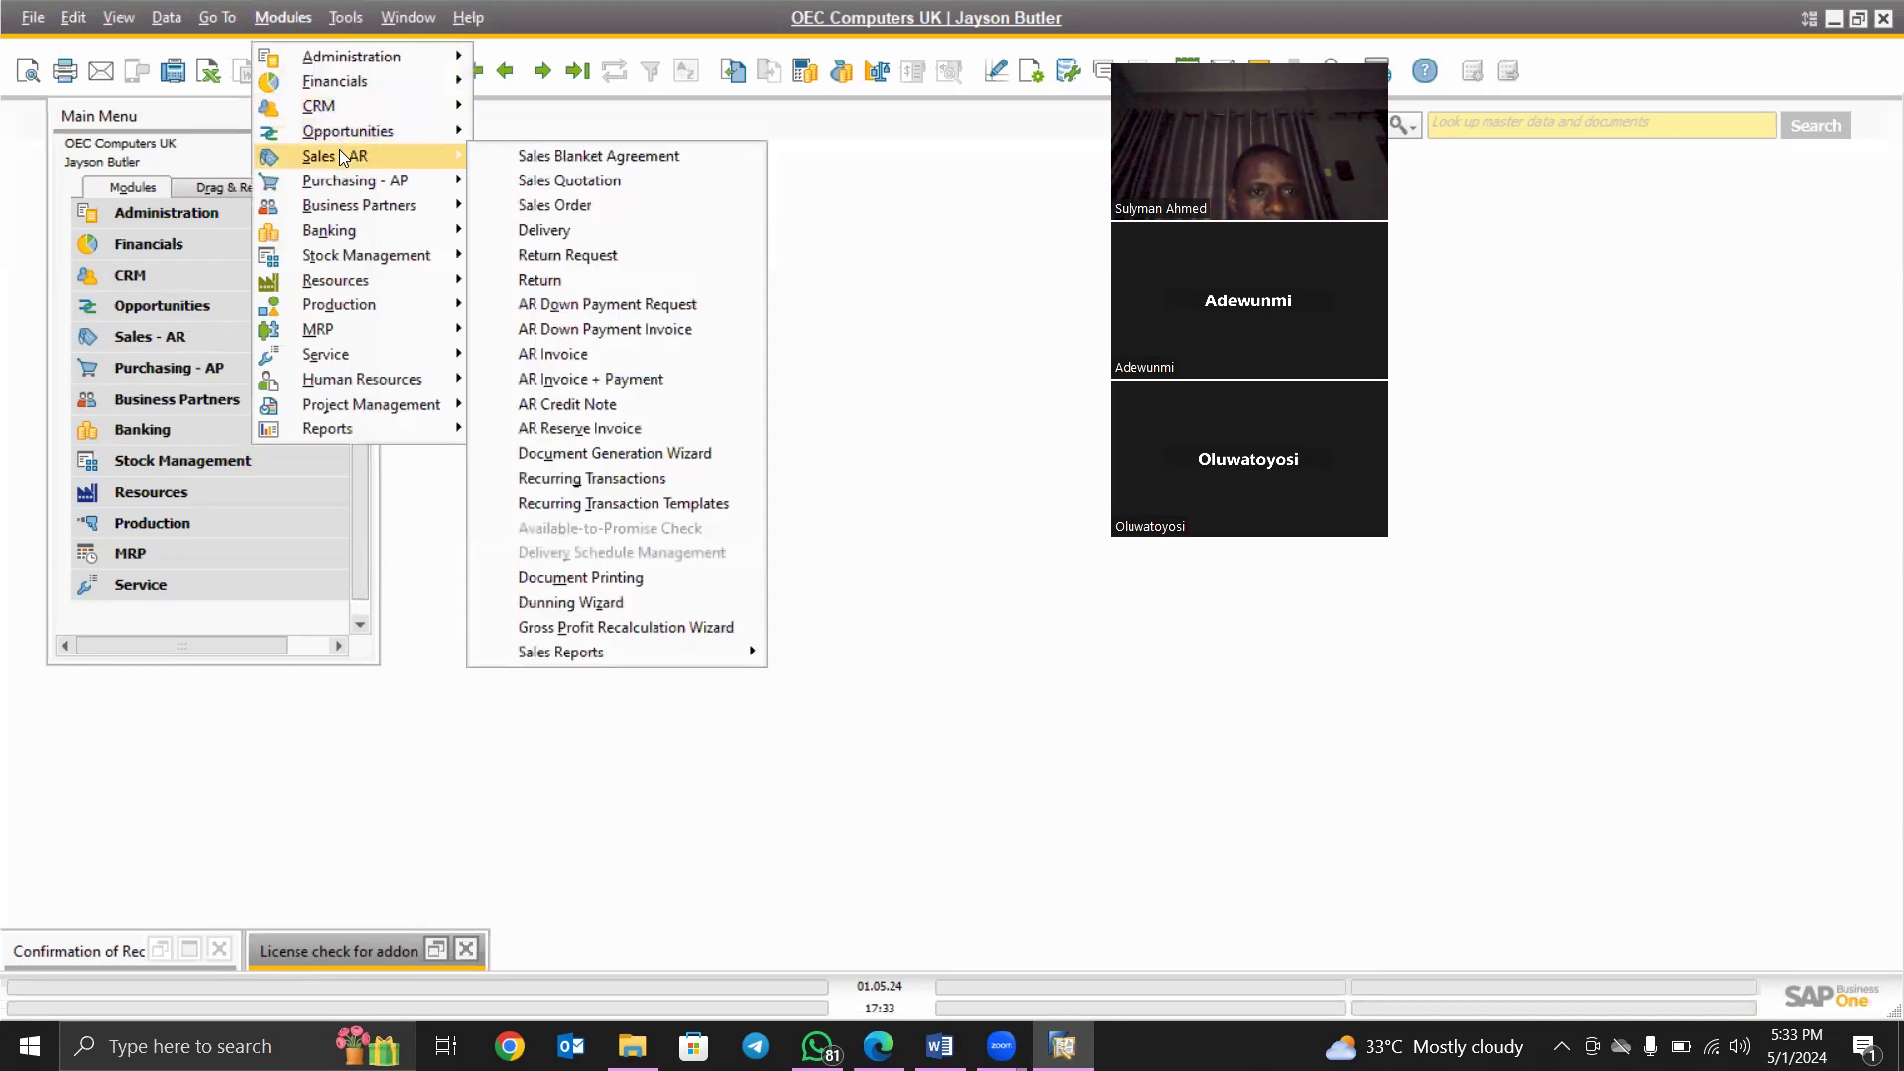
left_click(593, 204)
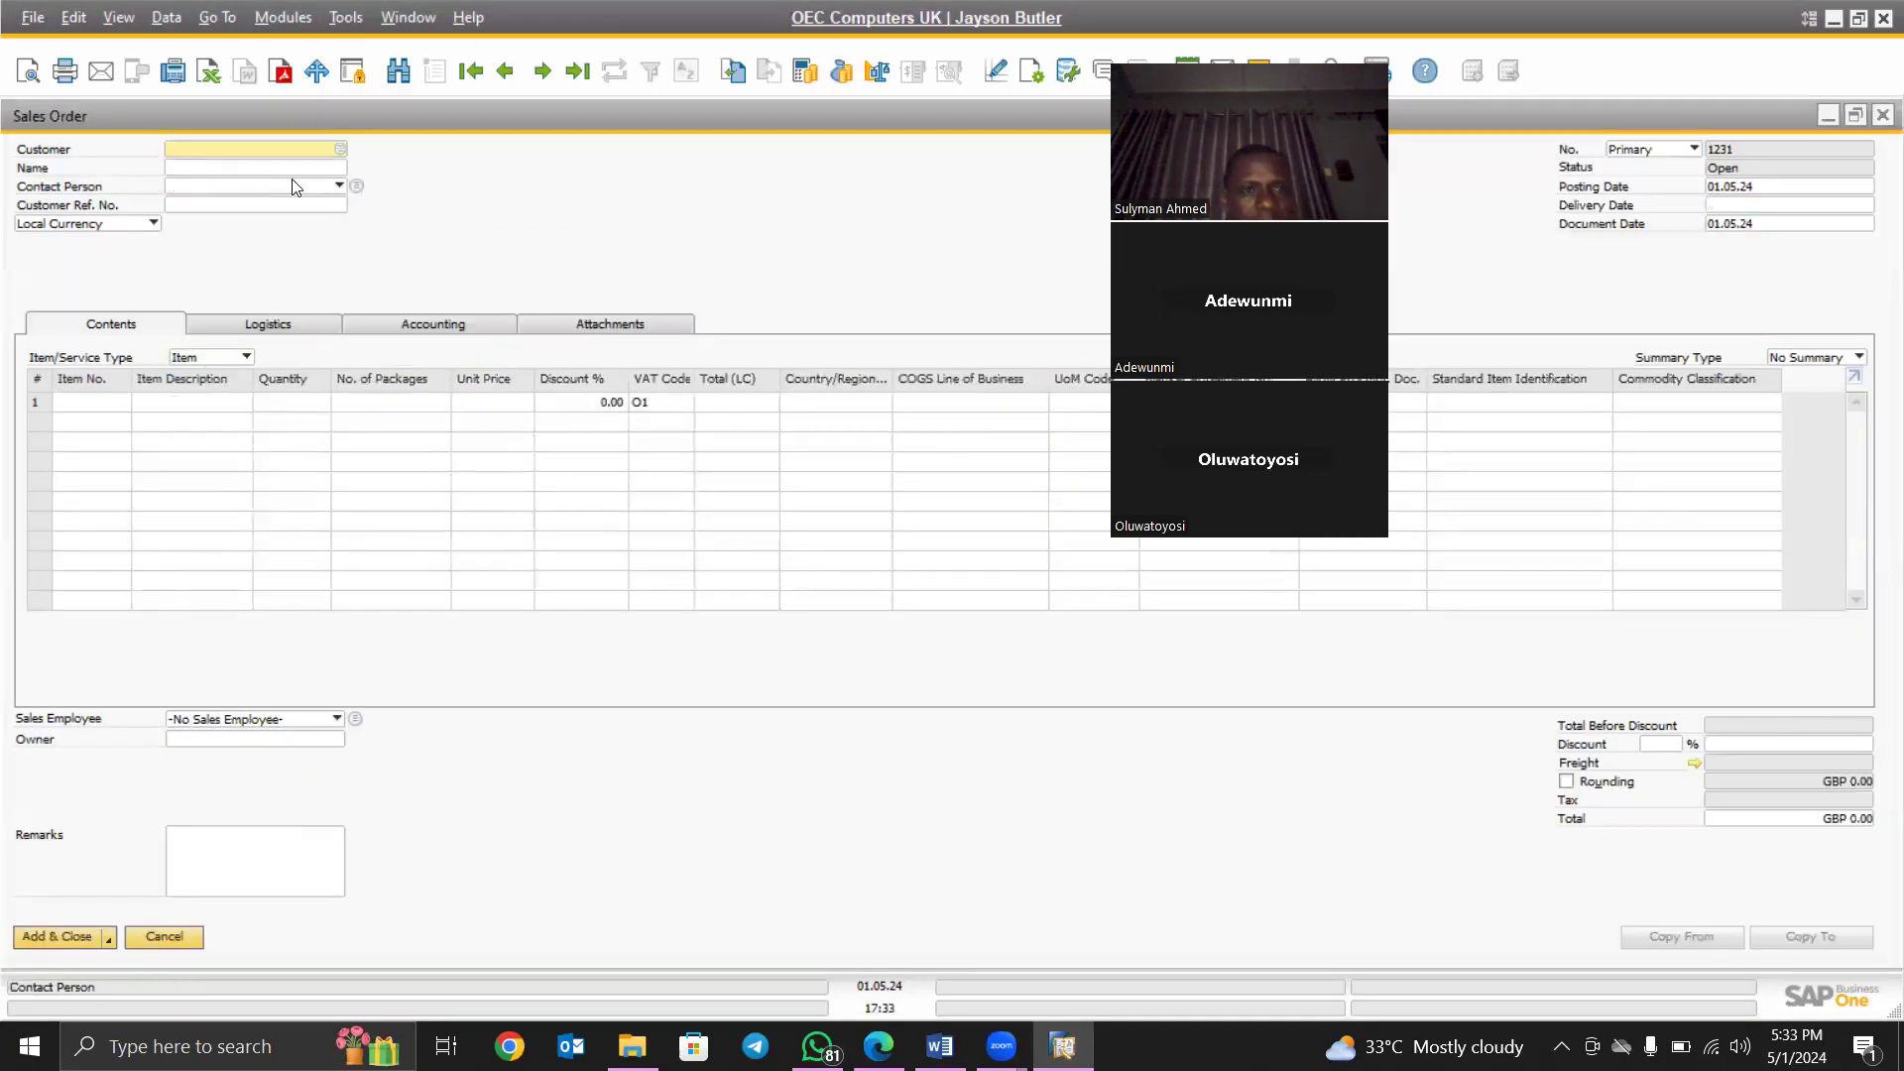
left_click(401, 78)
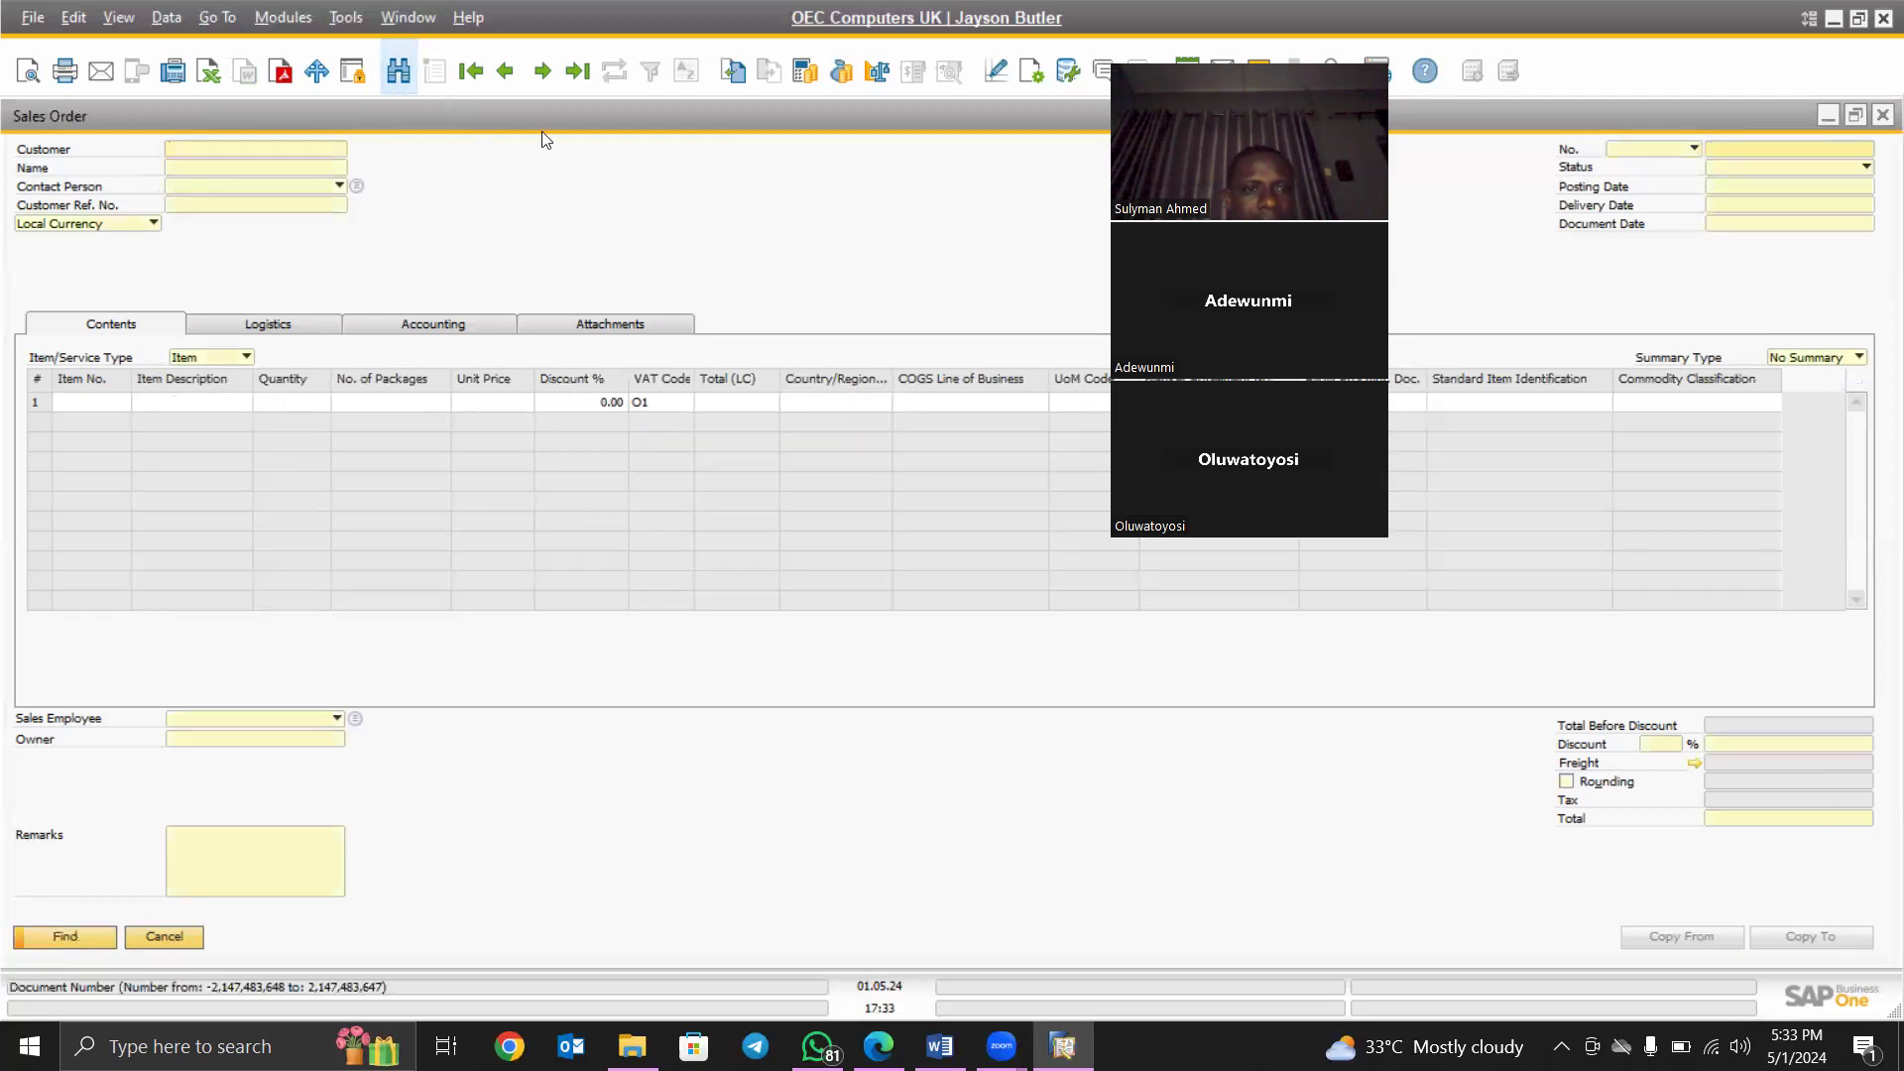
left_click(578, 74)
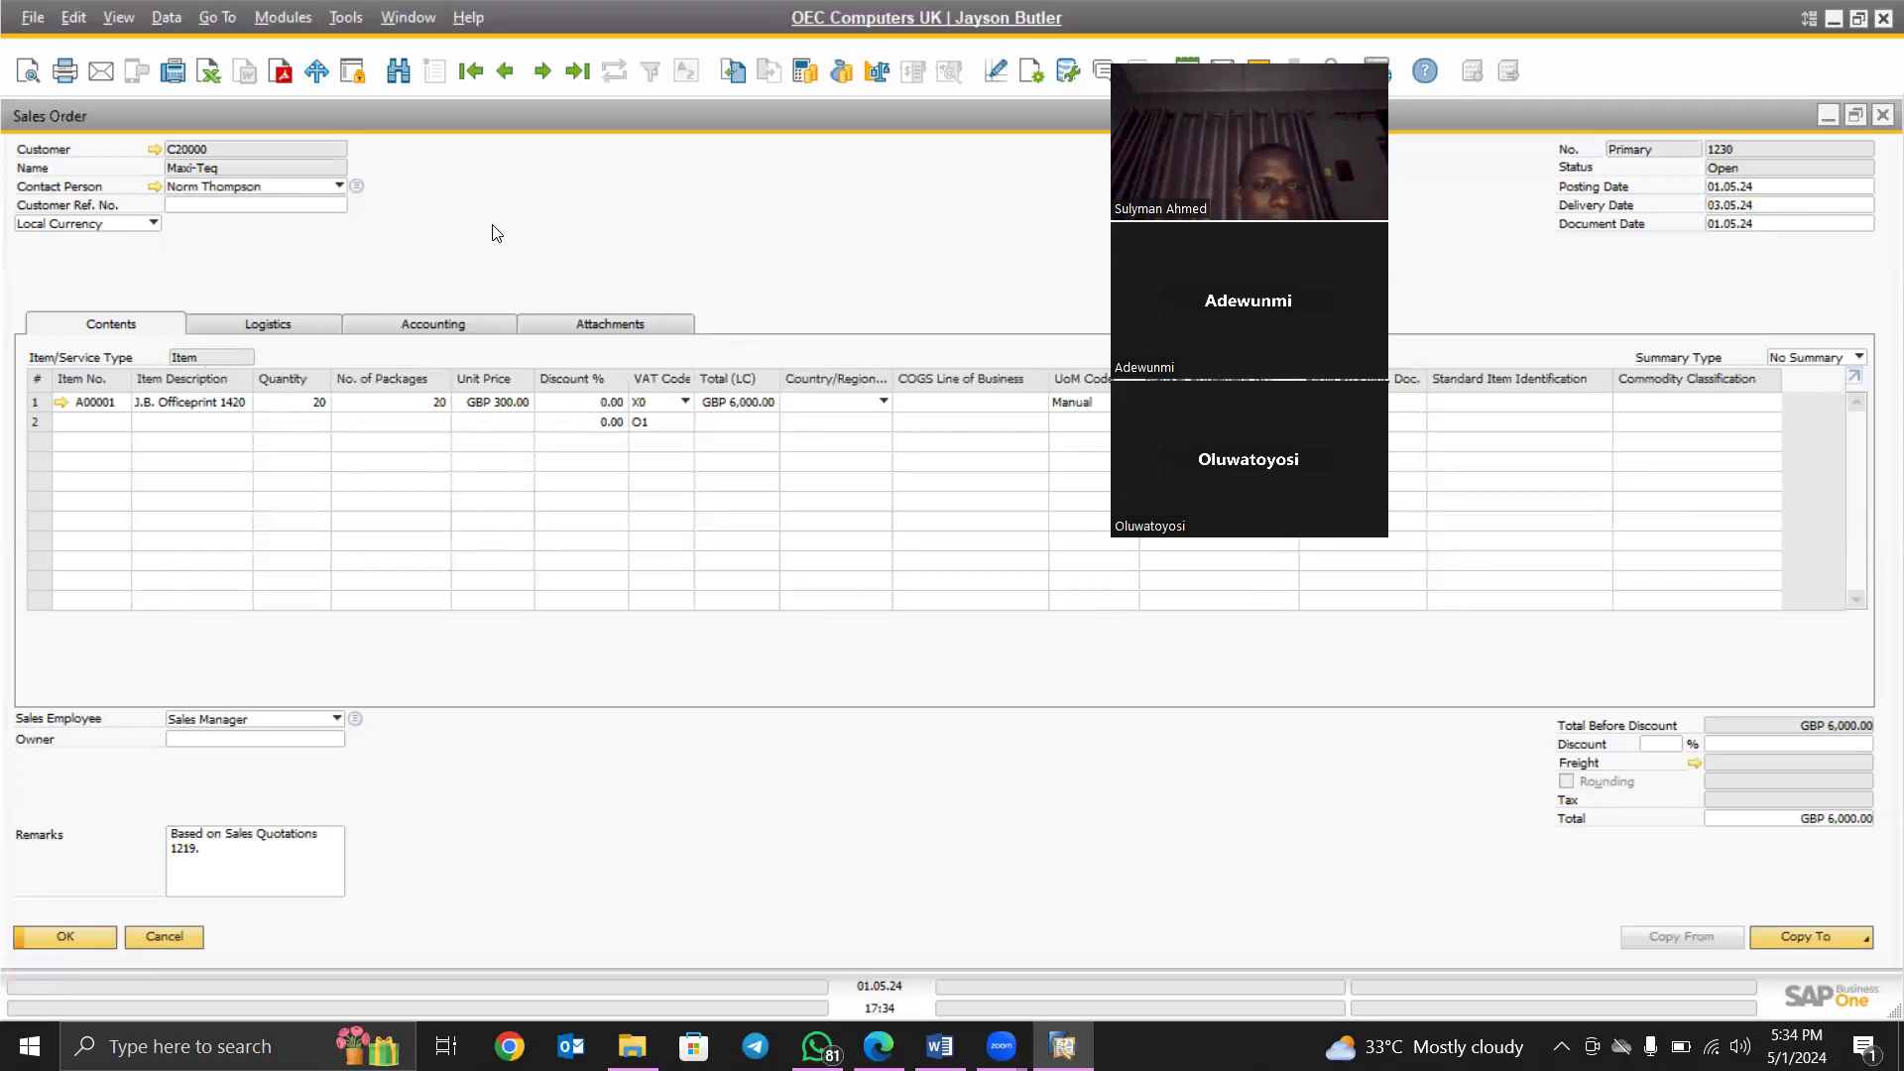
- Check line 1's number of packages, then copy Sales Order 1230 into a new delivery
left_click(355, 401)
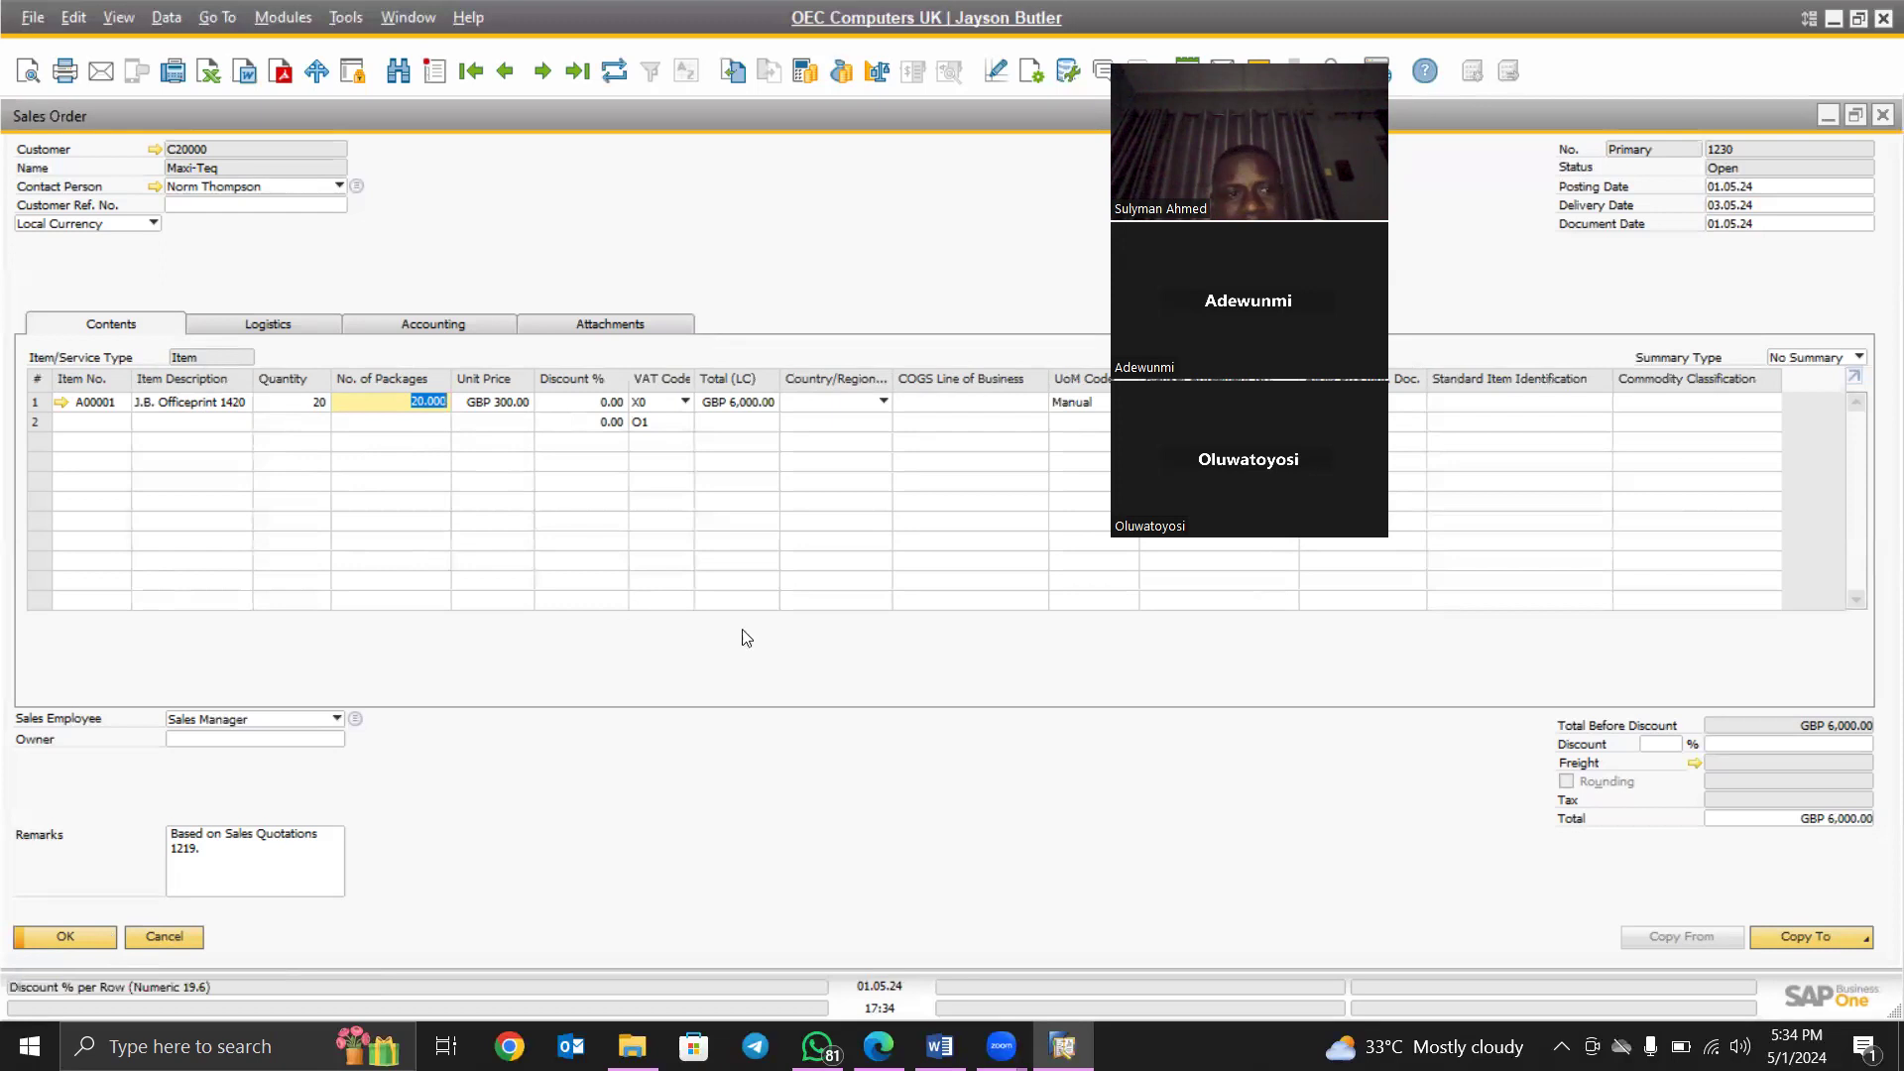
left_click(1864, 940)
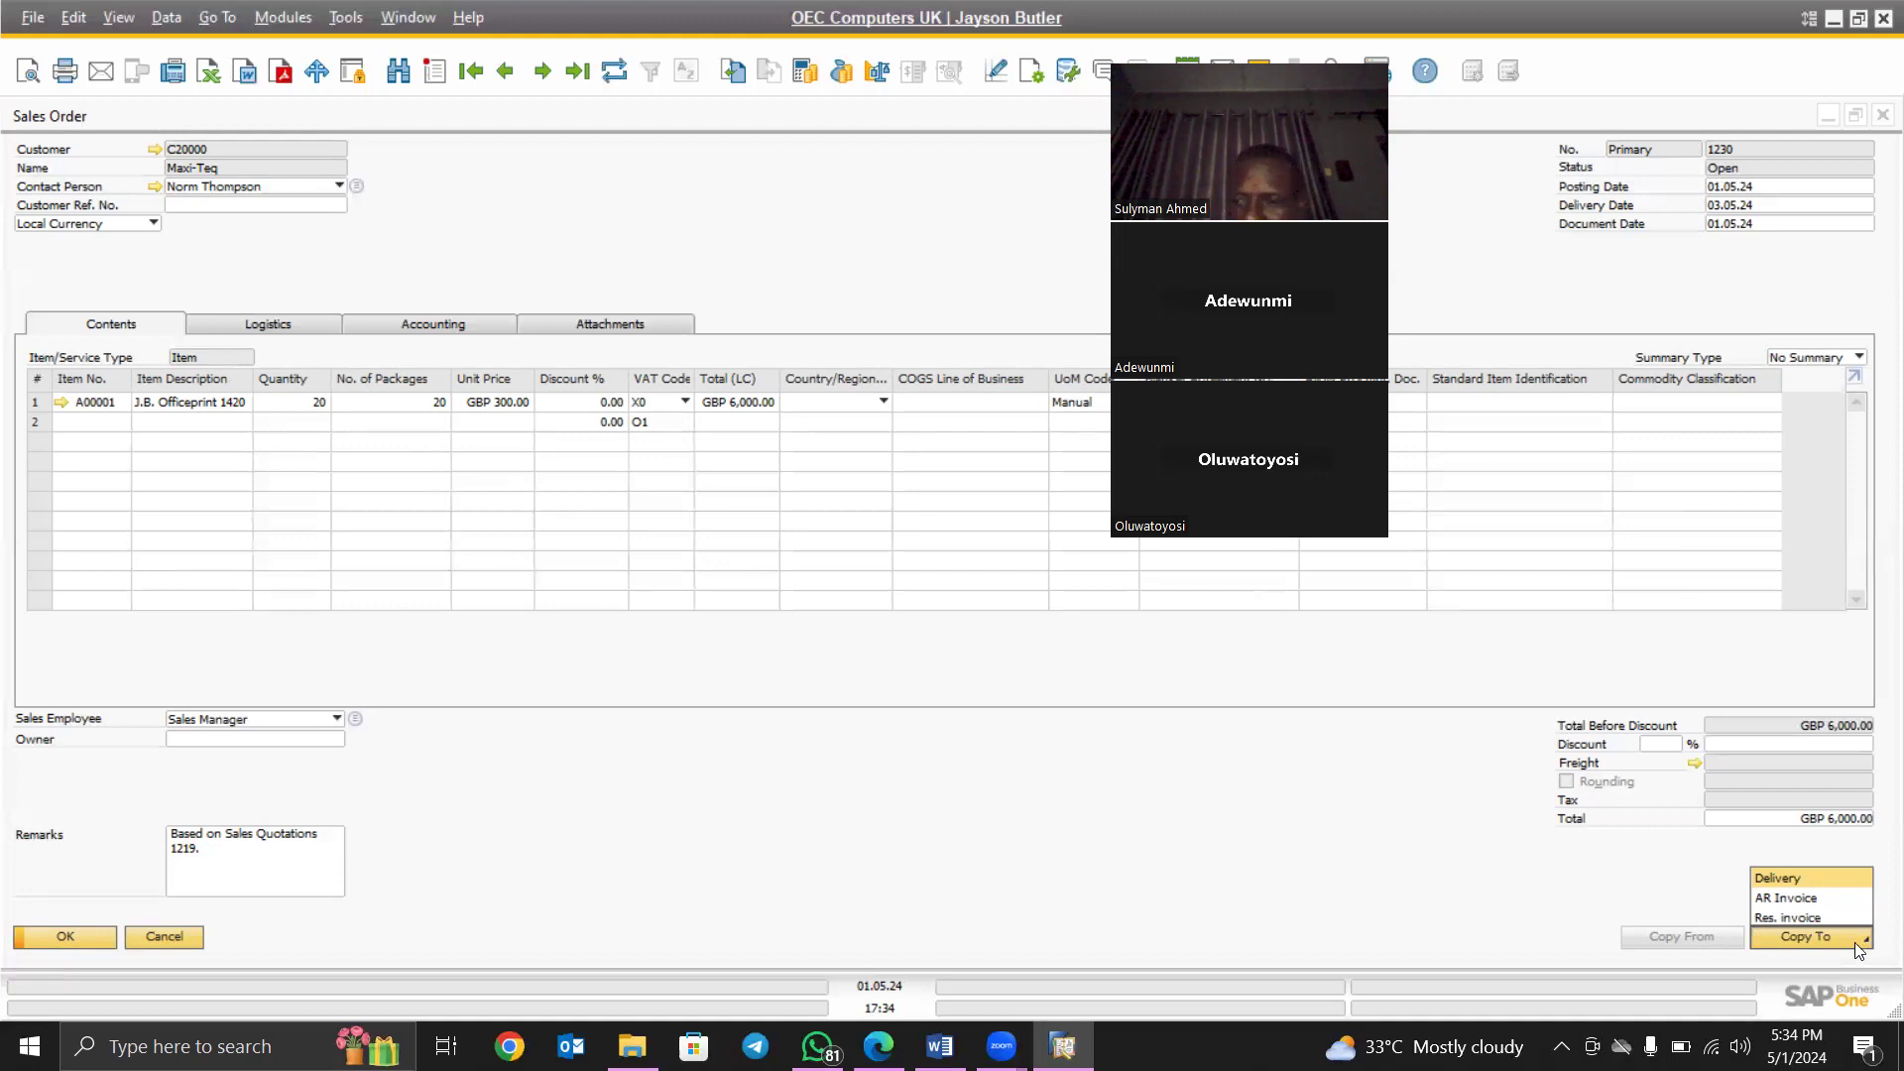
left_click(1629, 905)
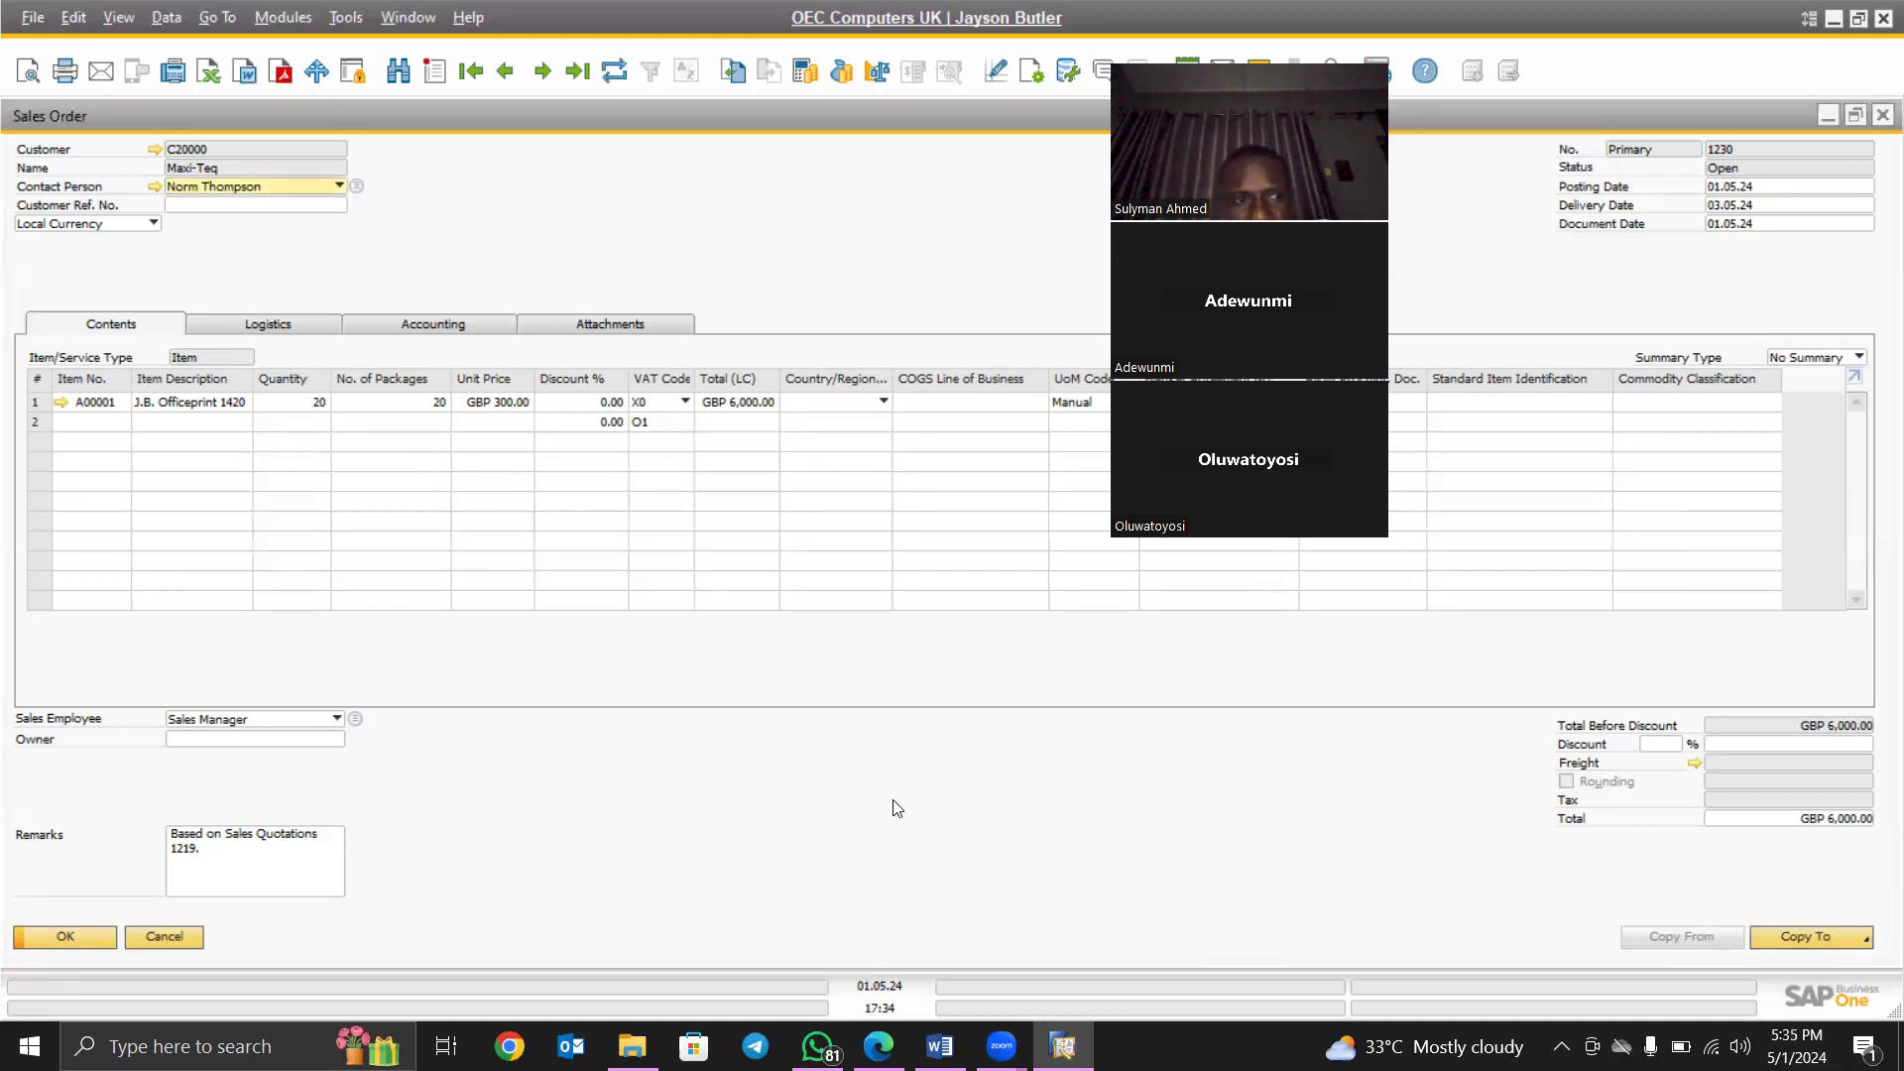
left_click(1864, 939)
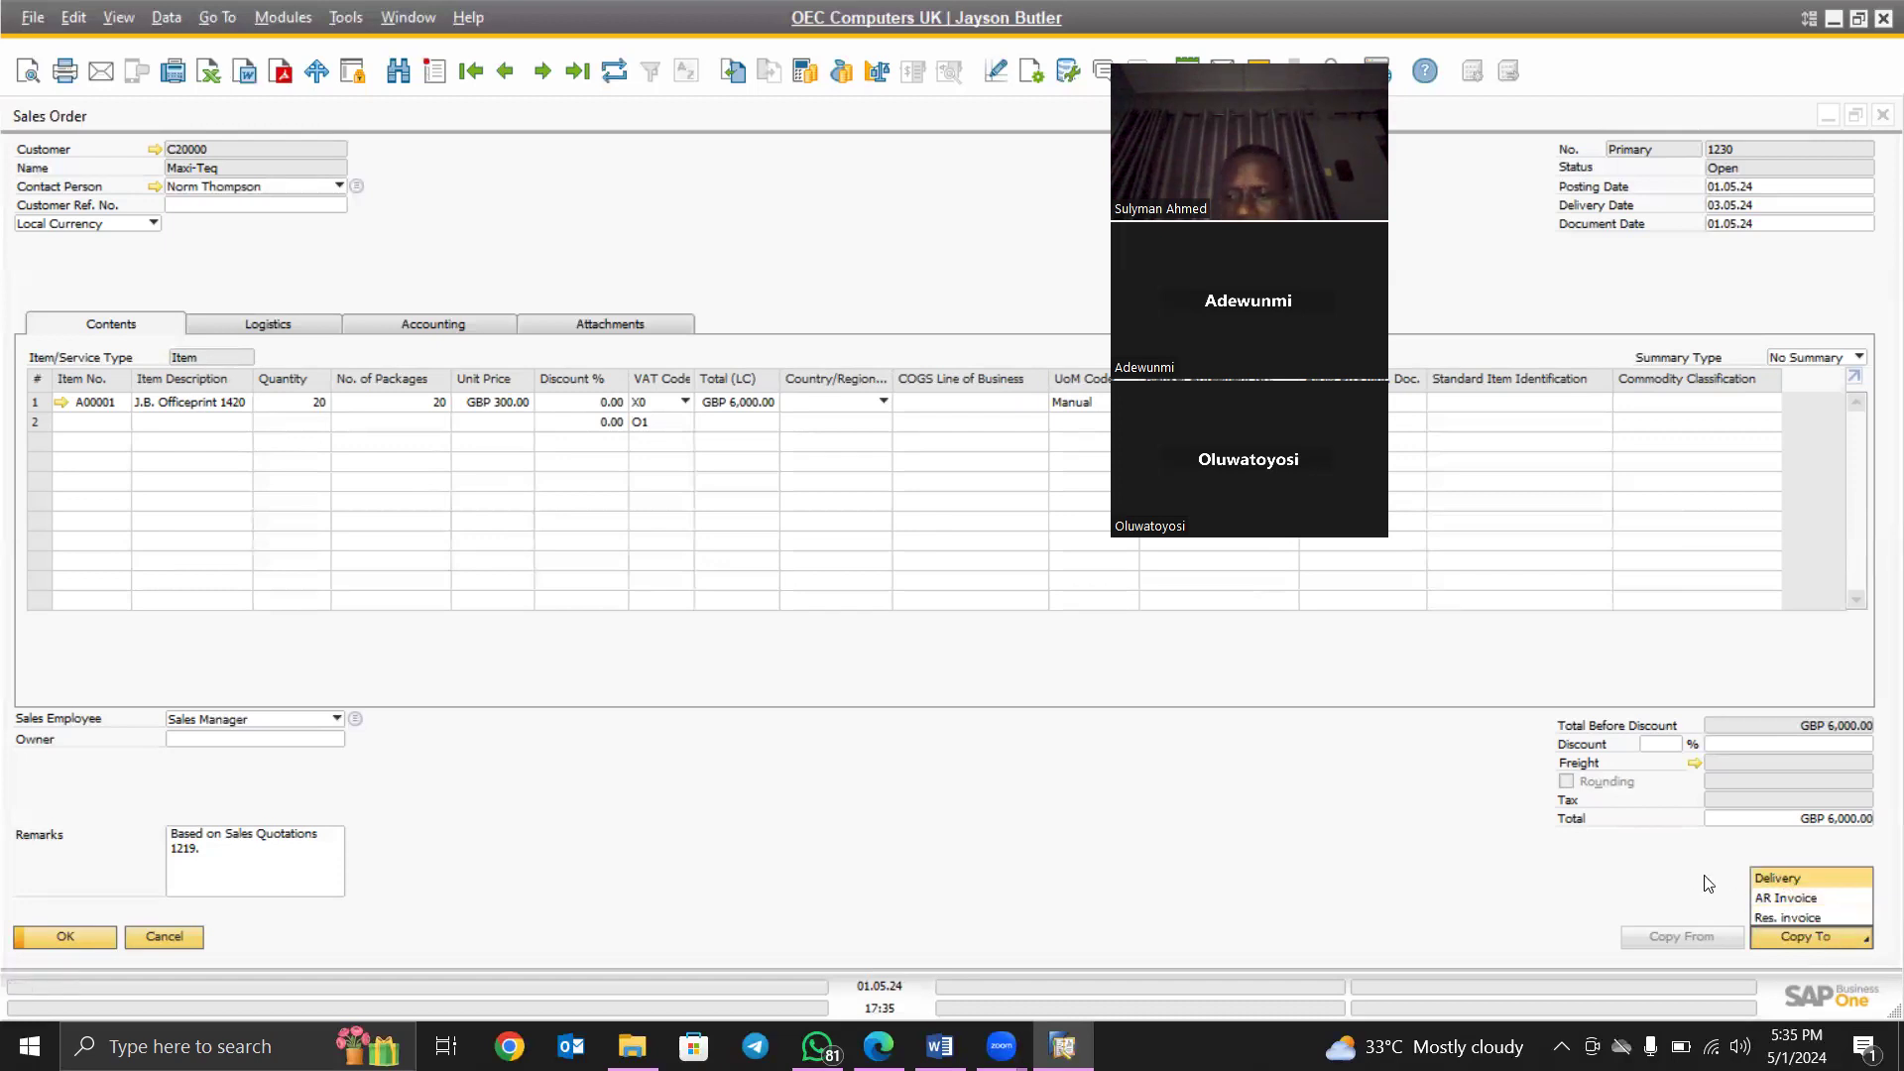
left_click(1791, 877)
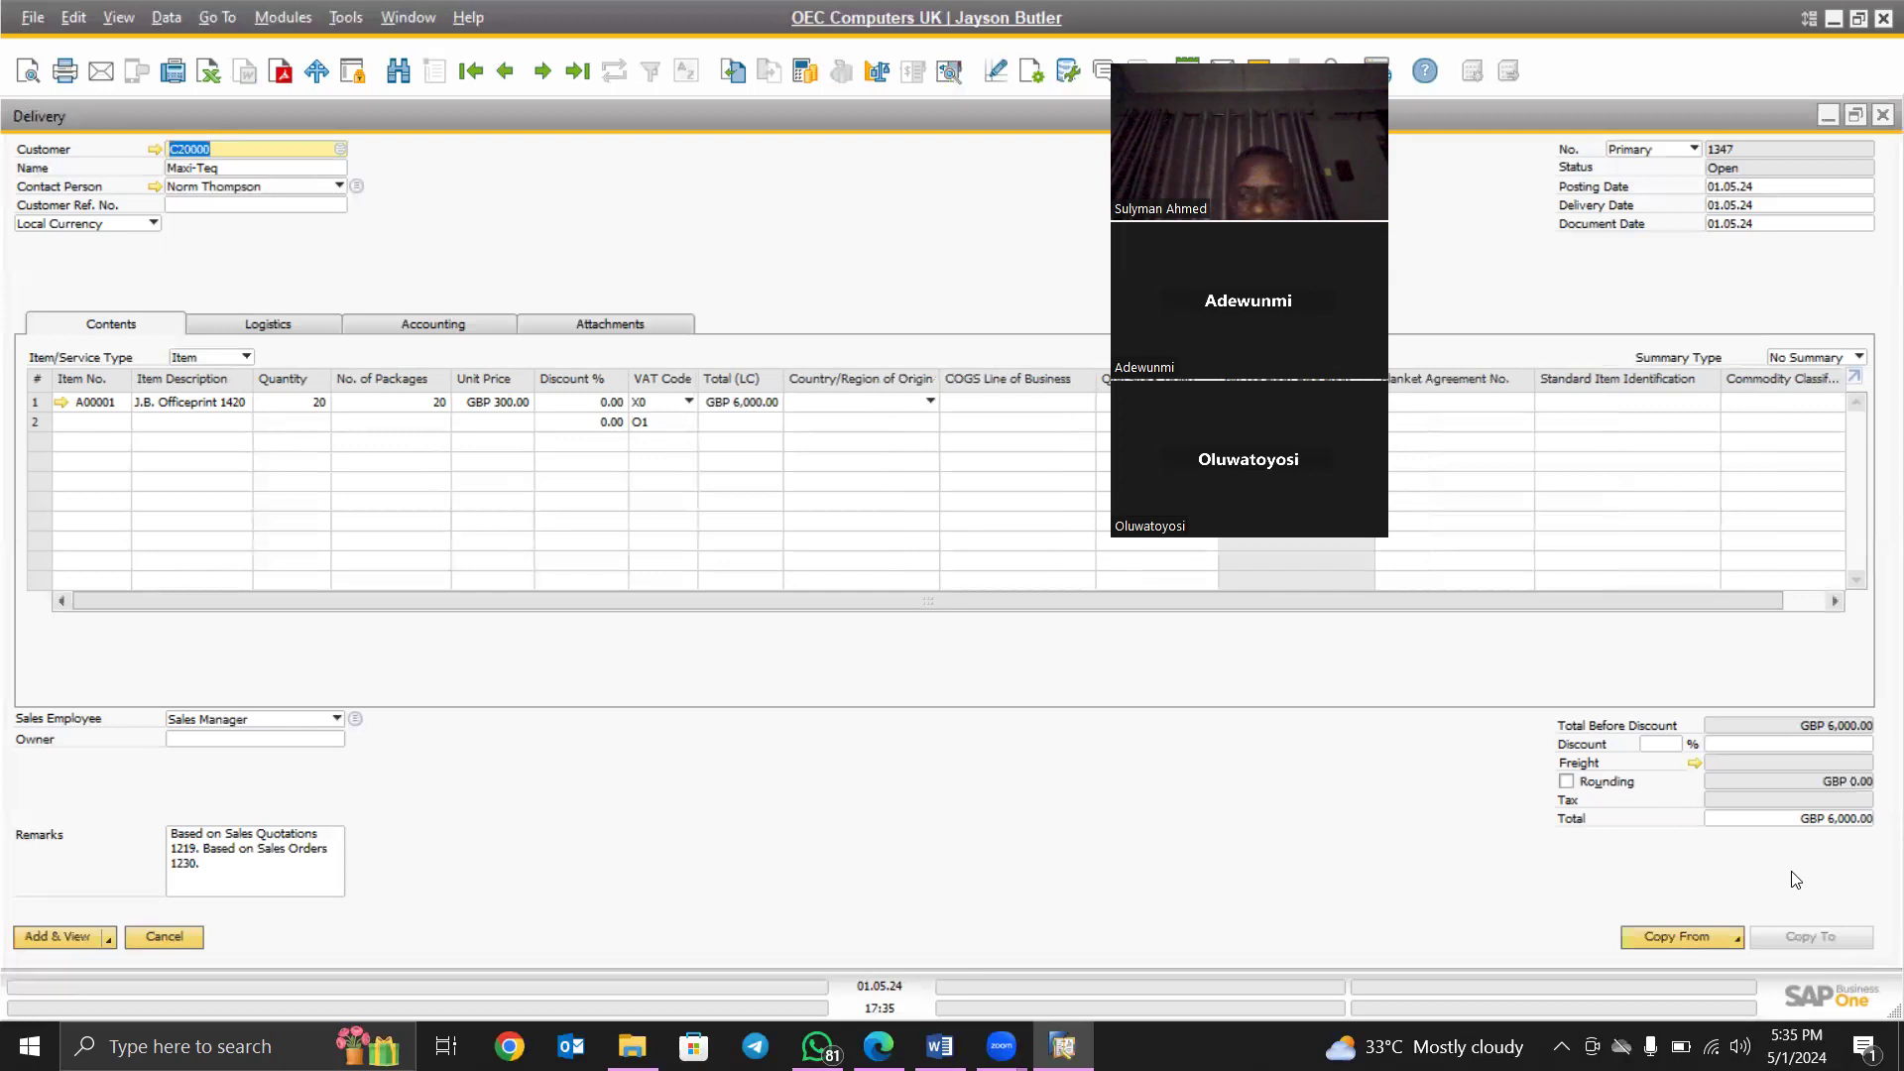
- Cancel the draft Delivery 1347 to return to Sales Order 1230
left_click(164, 936)
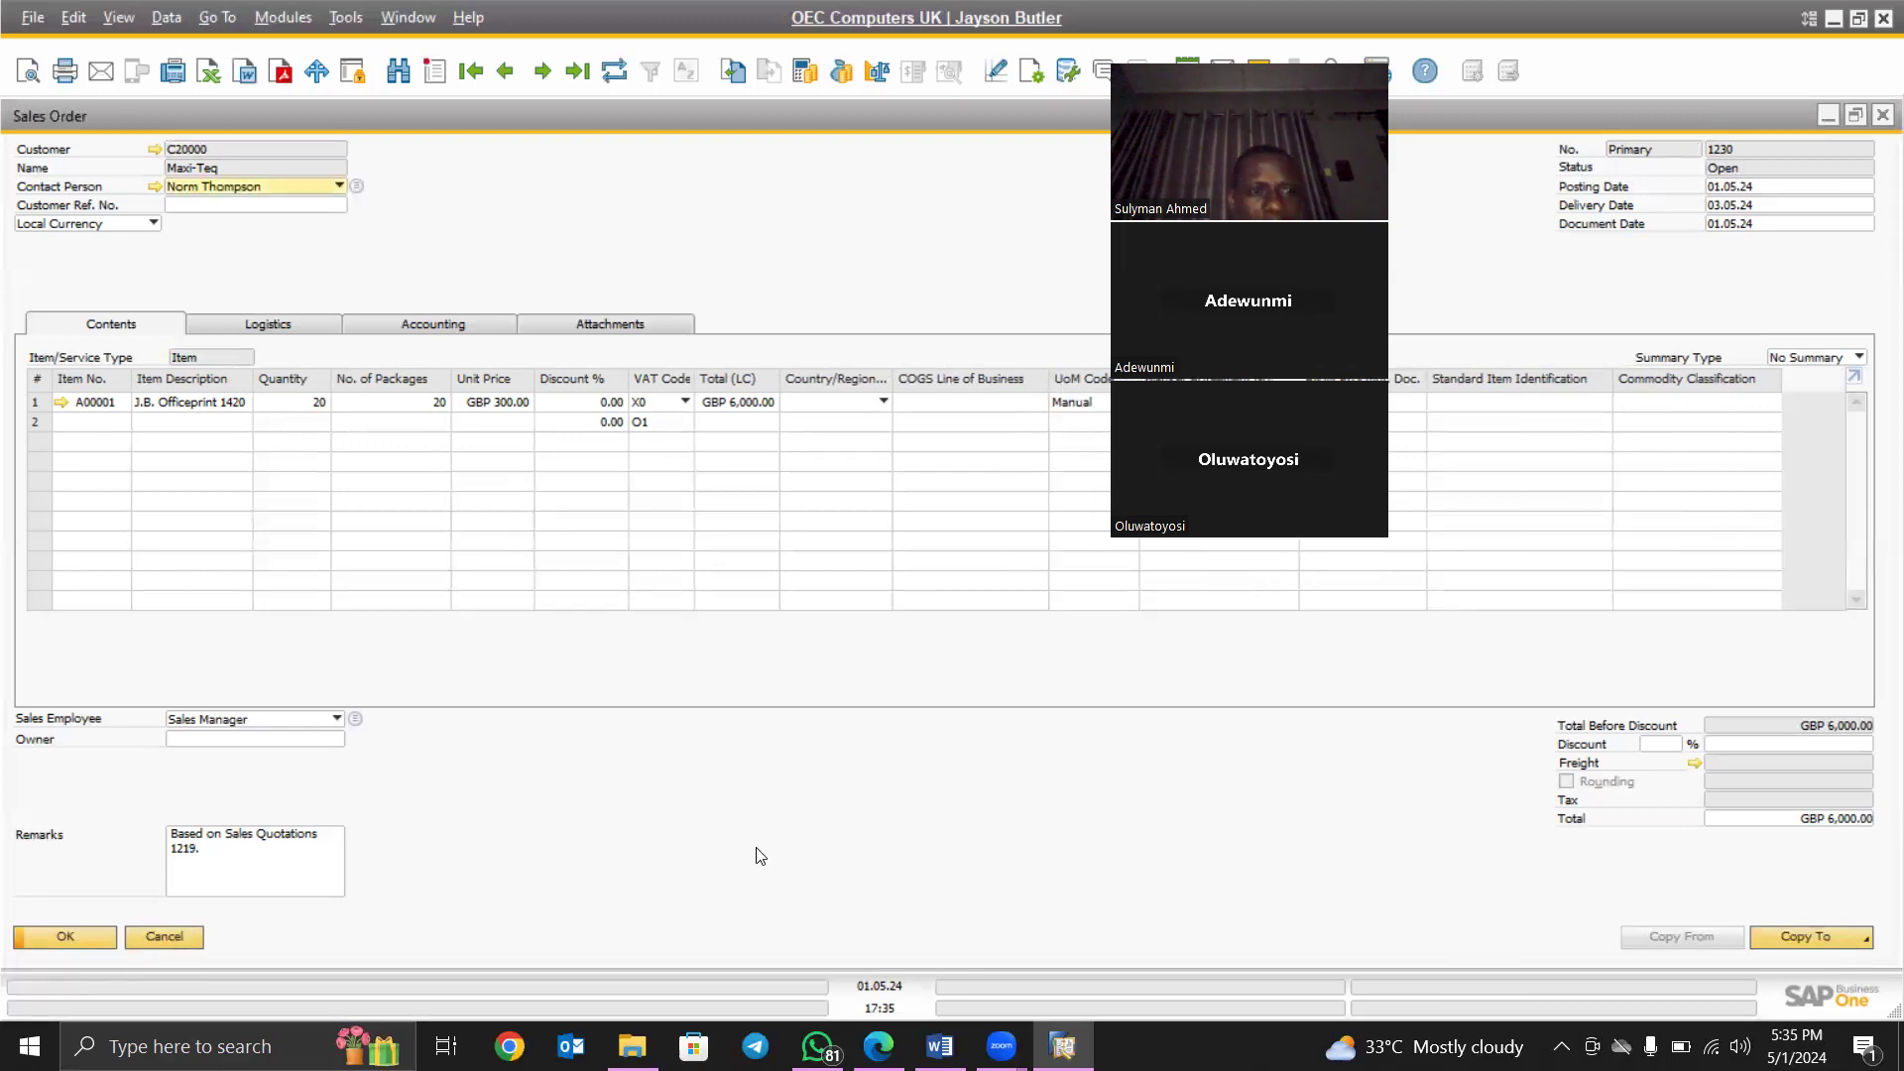
right_click(609, 196)
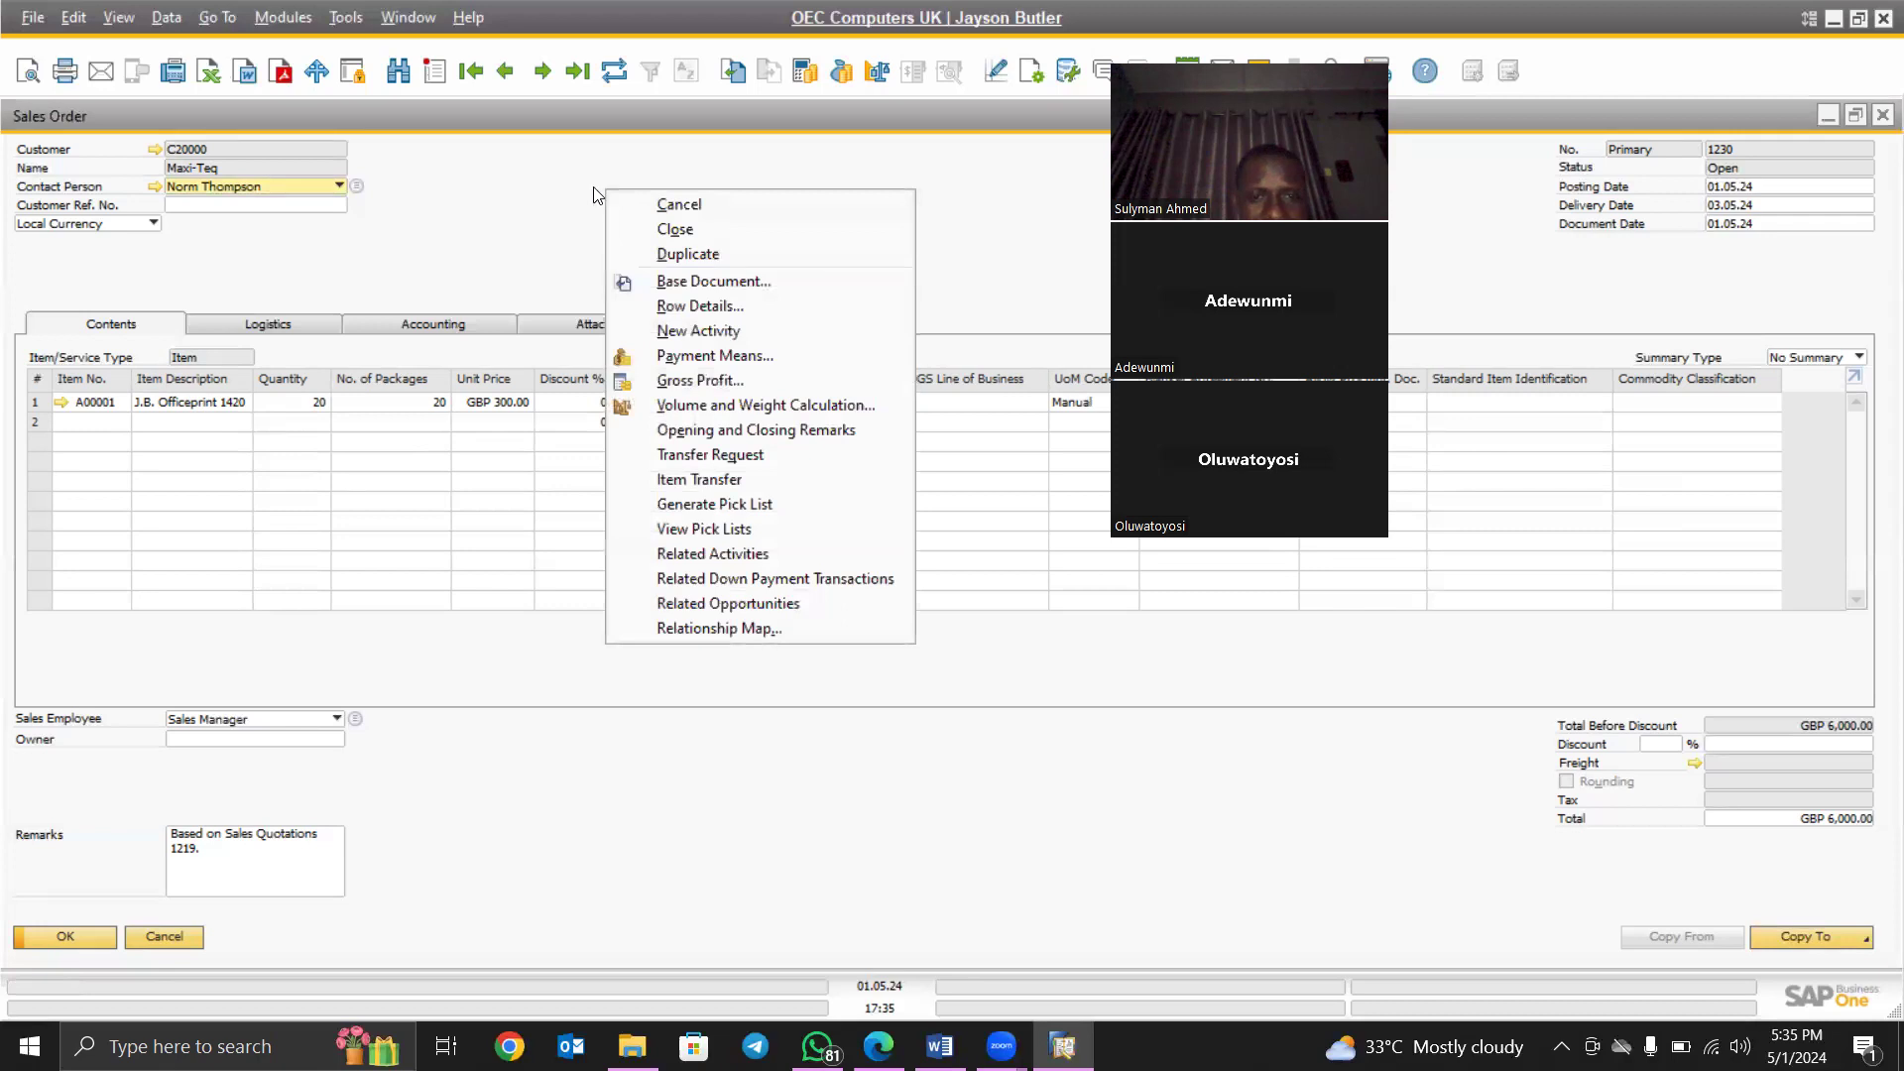
right_click(546, 173)
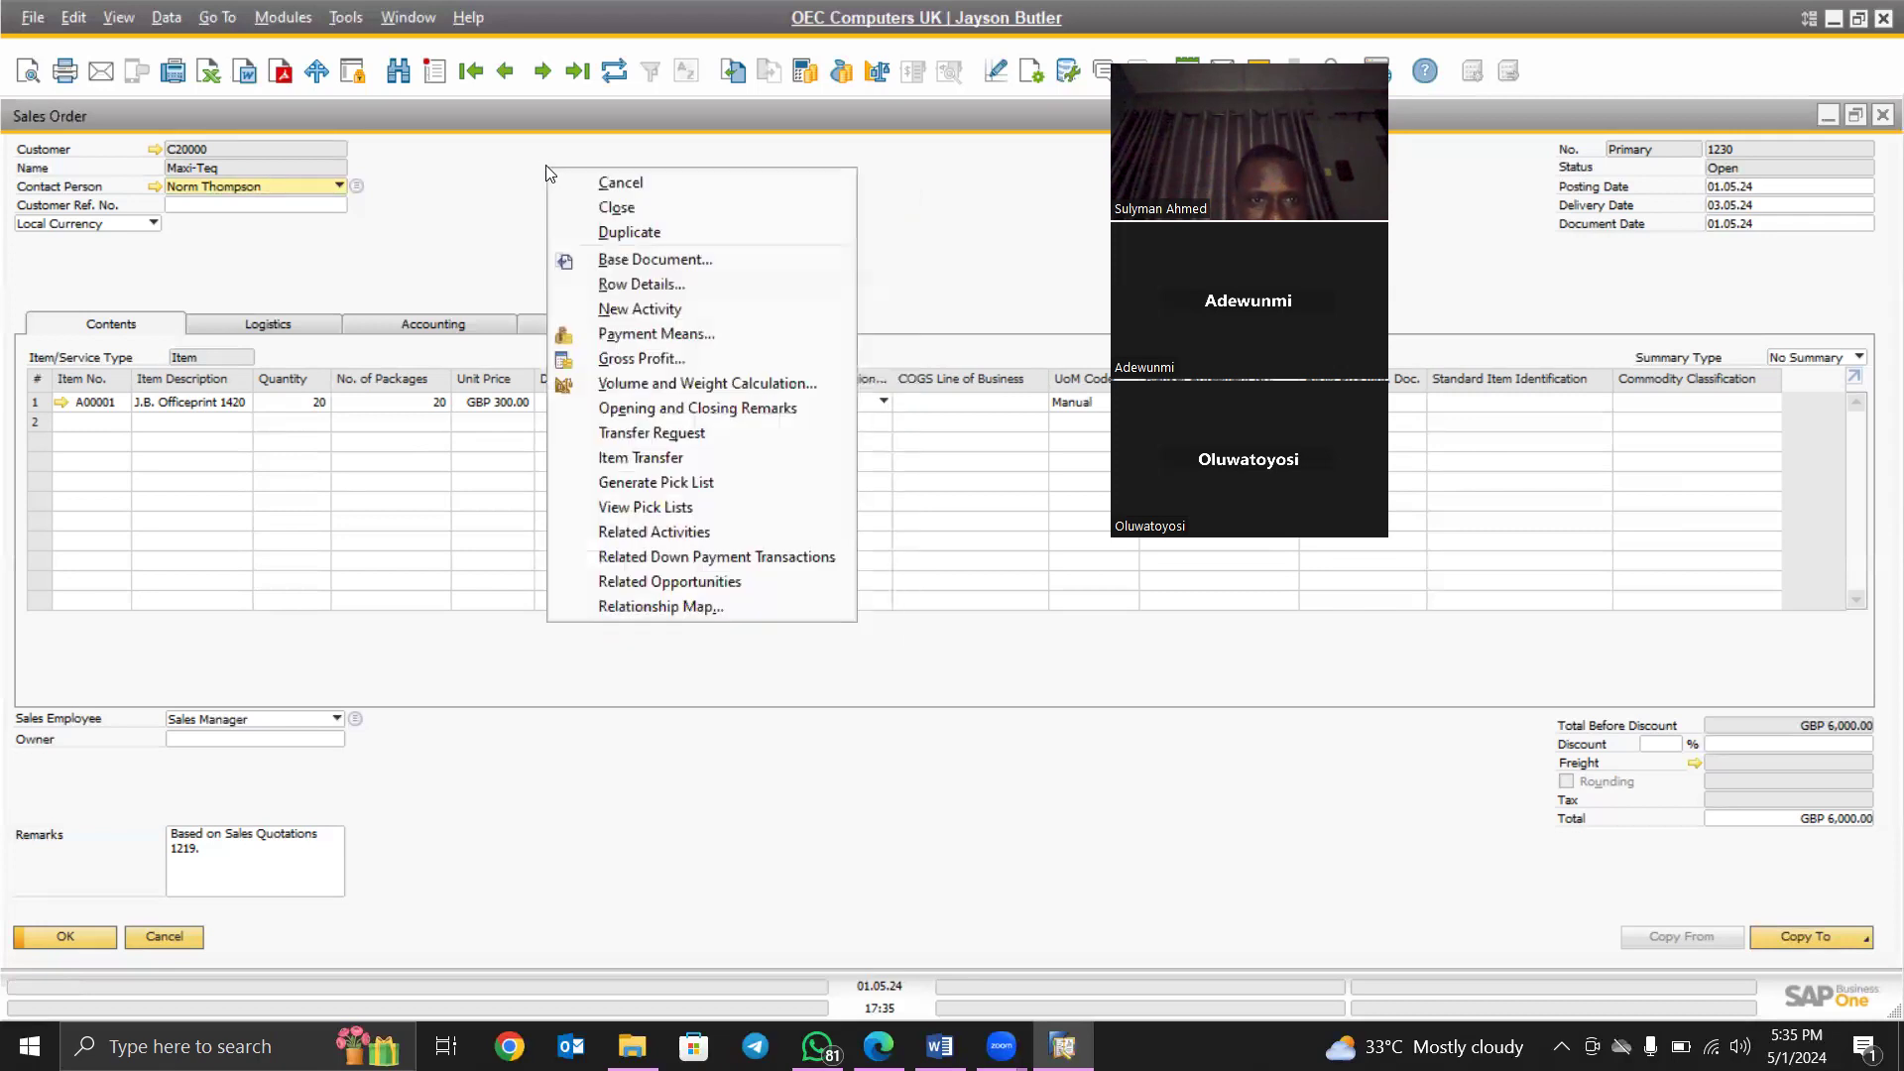
left_click(480, 195)
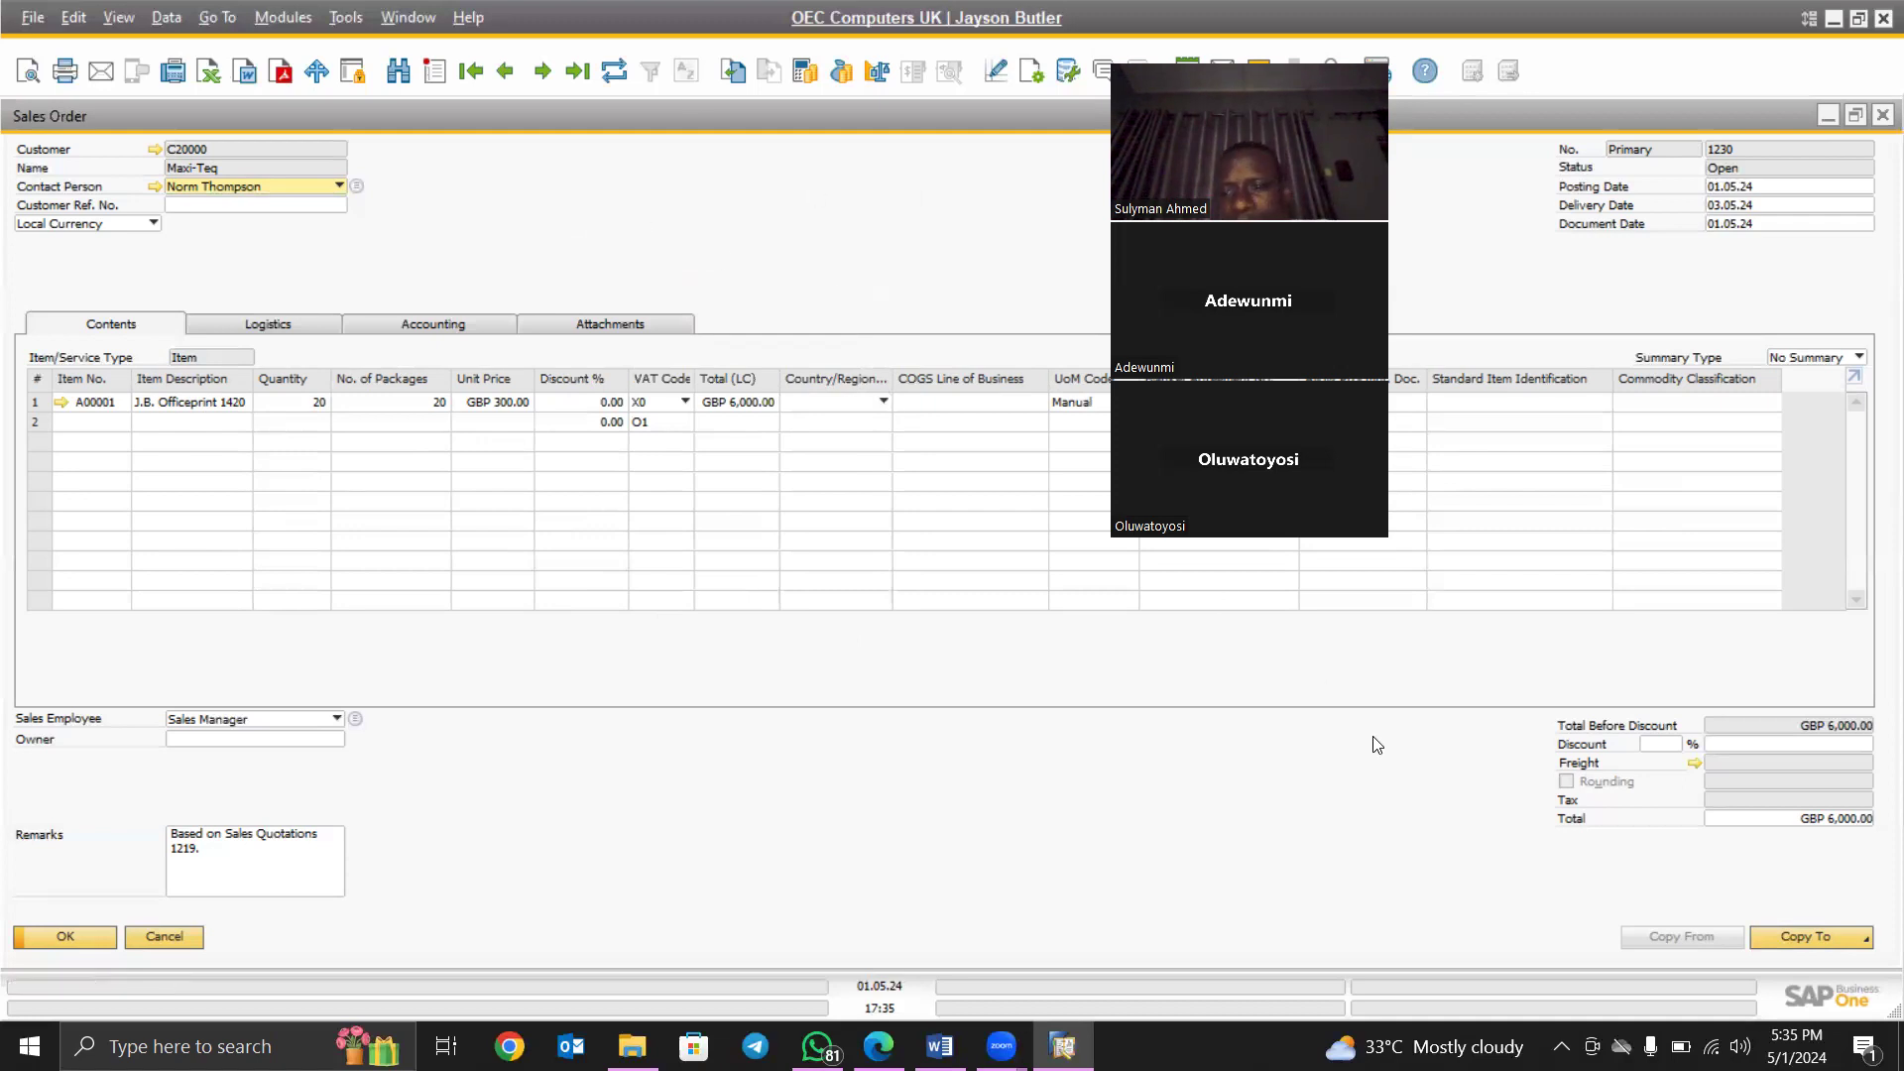
- Copy Sales Order 1230 into Delivery 1347 via Copy To
left_click(1868, 940)
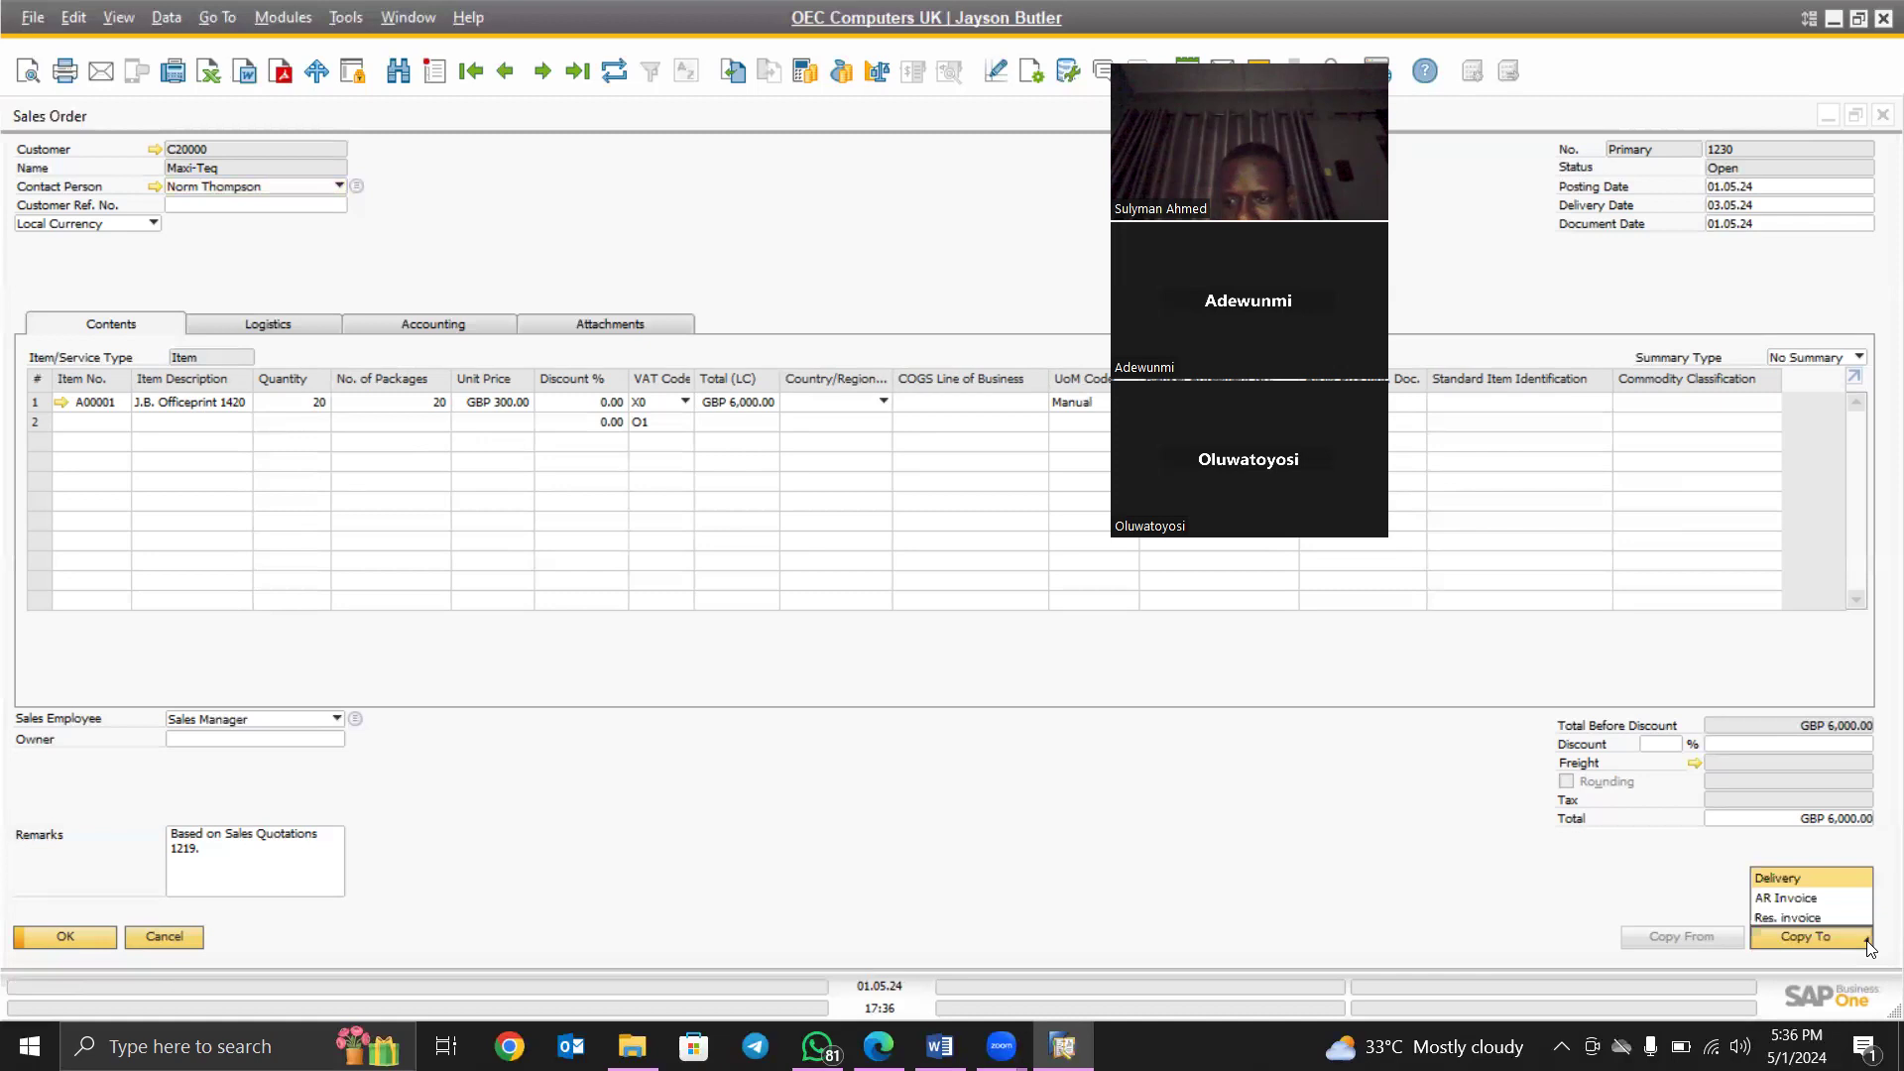
left_click(1784, 877)
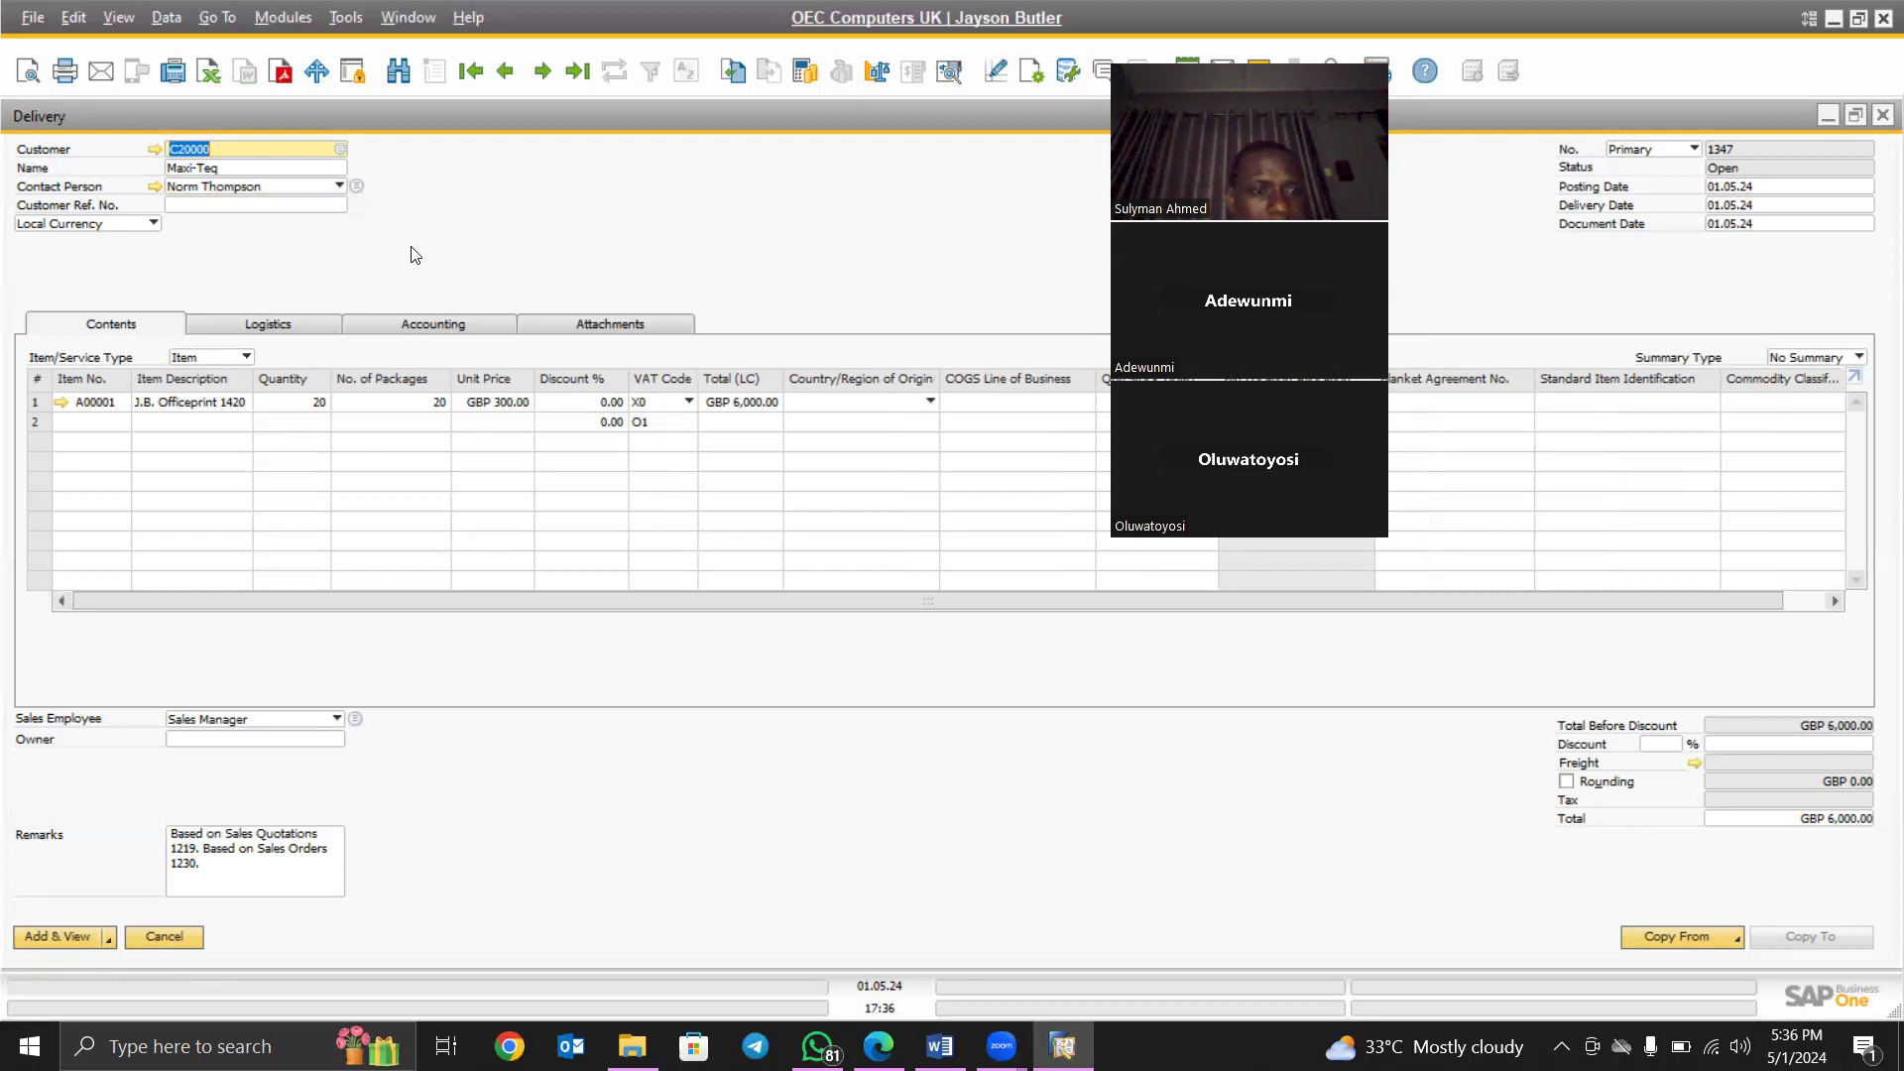
left_click(315, 407)
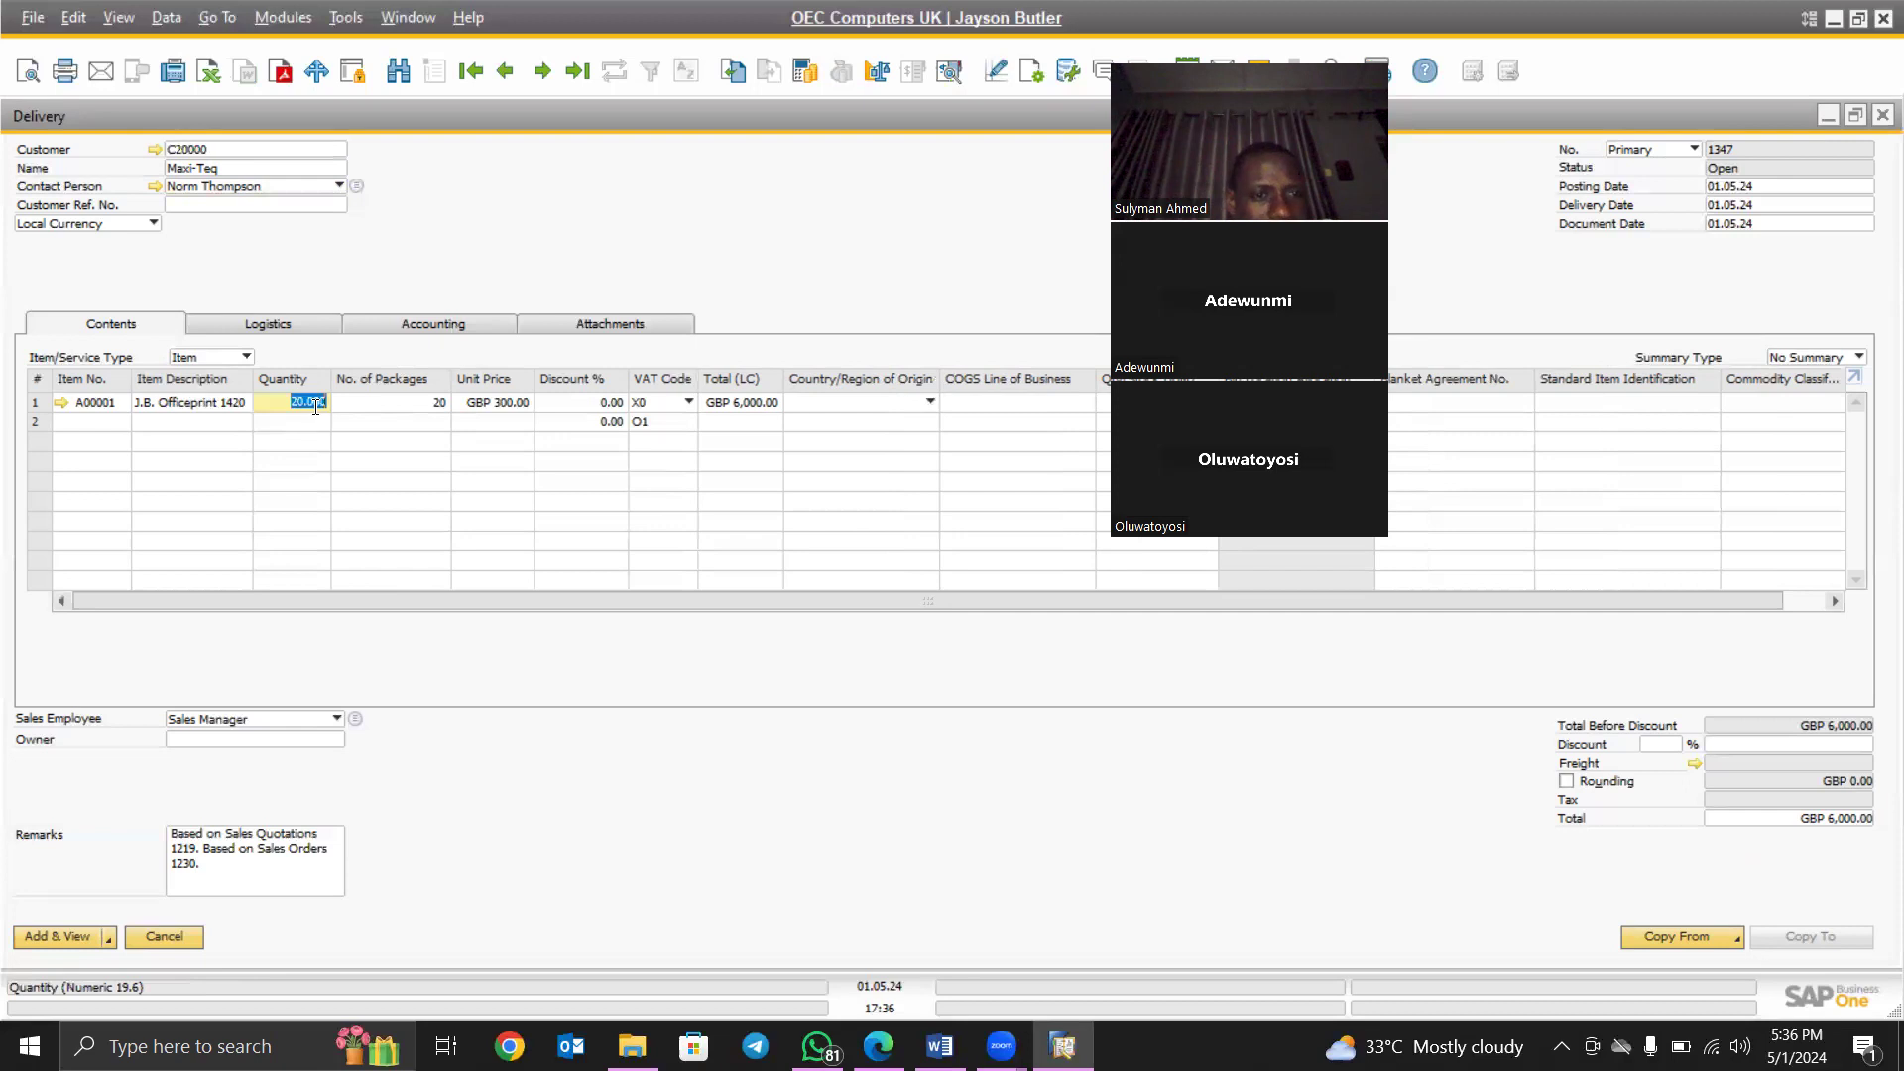
left_click(383, 407)
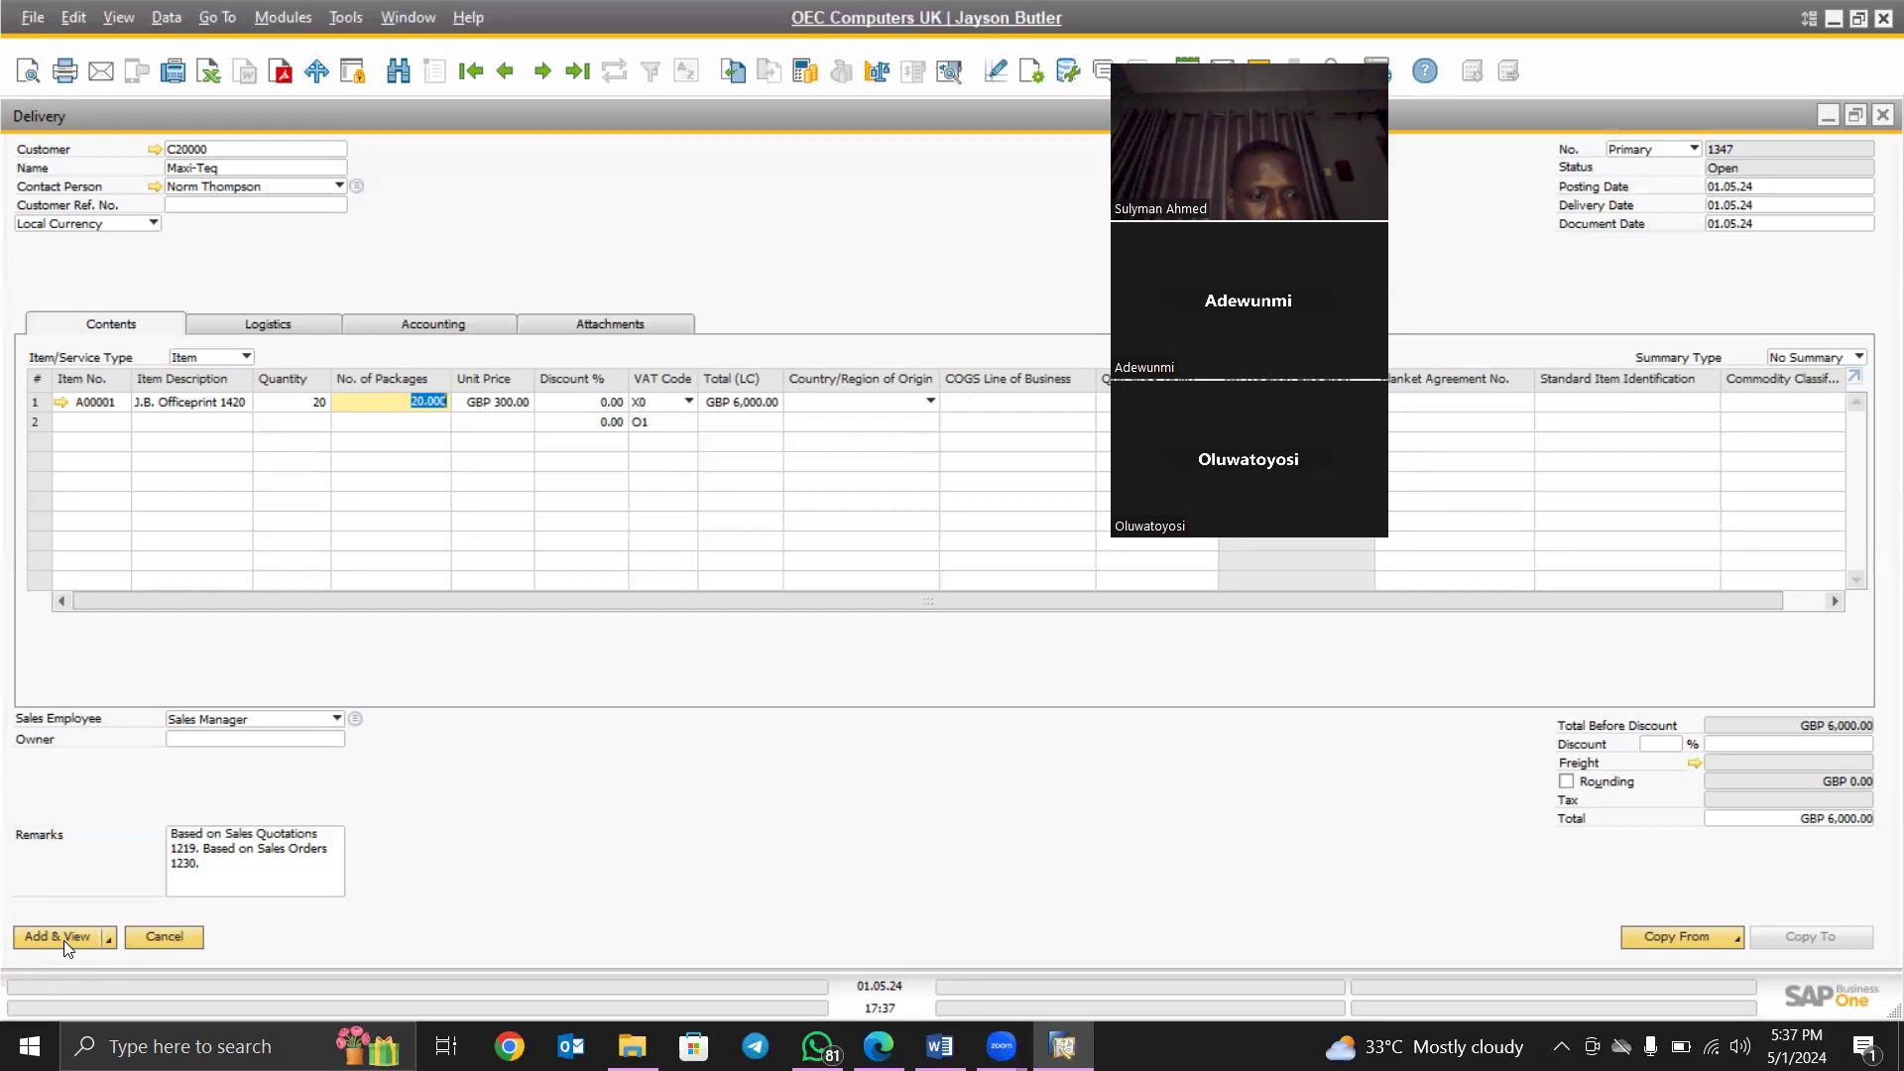
- Add Delivery 1347 with Add & View and confirm, then dismiss the context menu
left_click(64, 940)
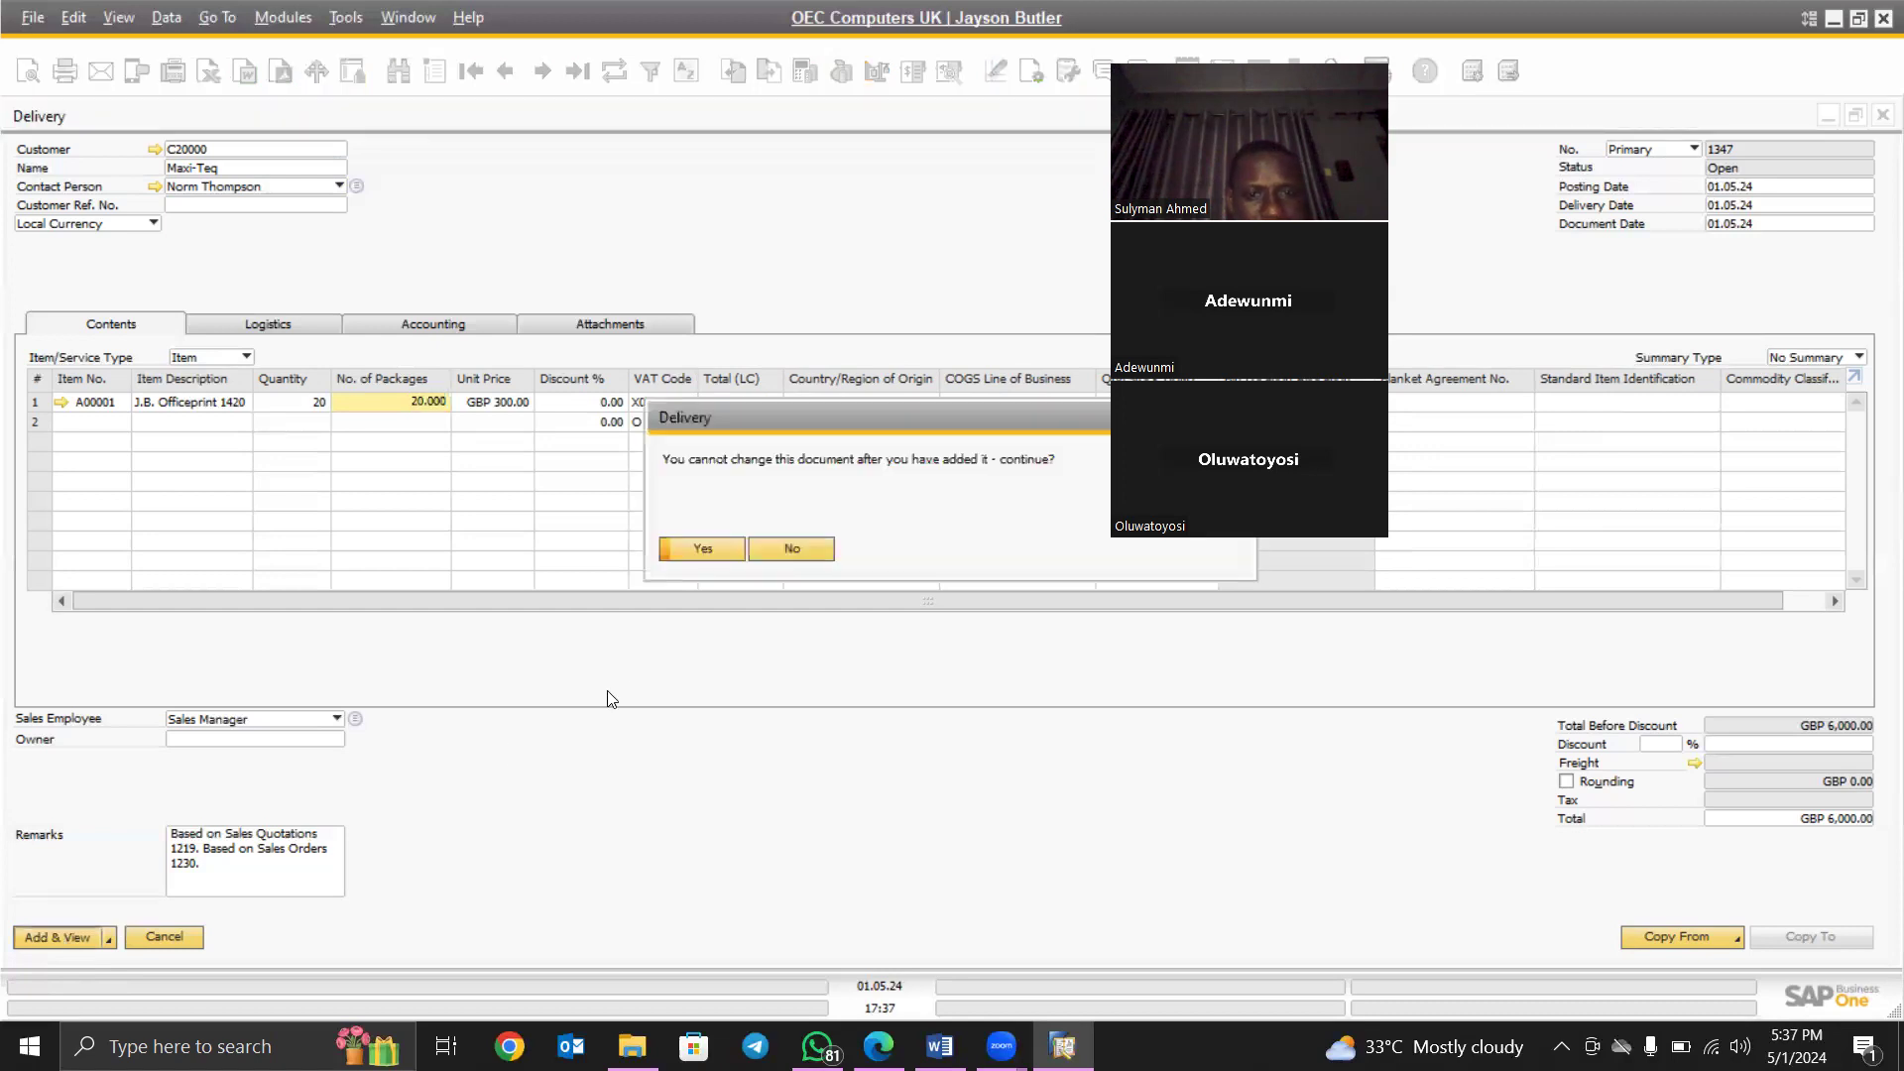
left_click(710, 551)
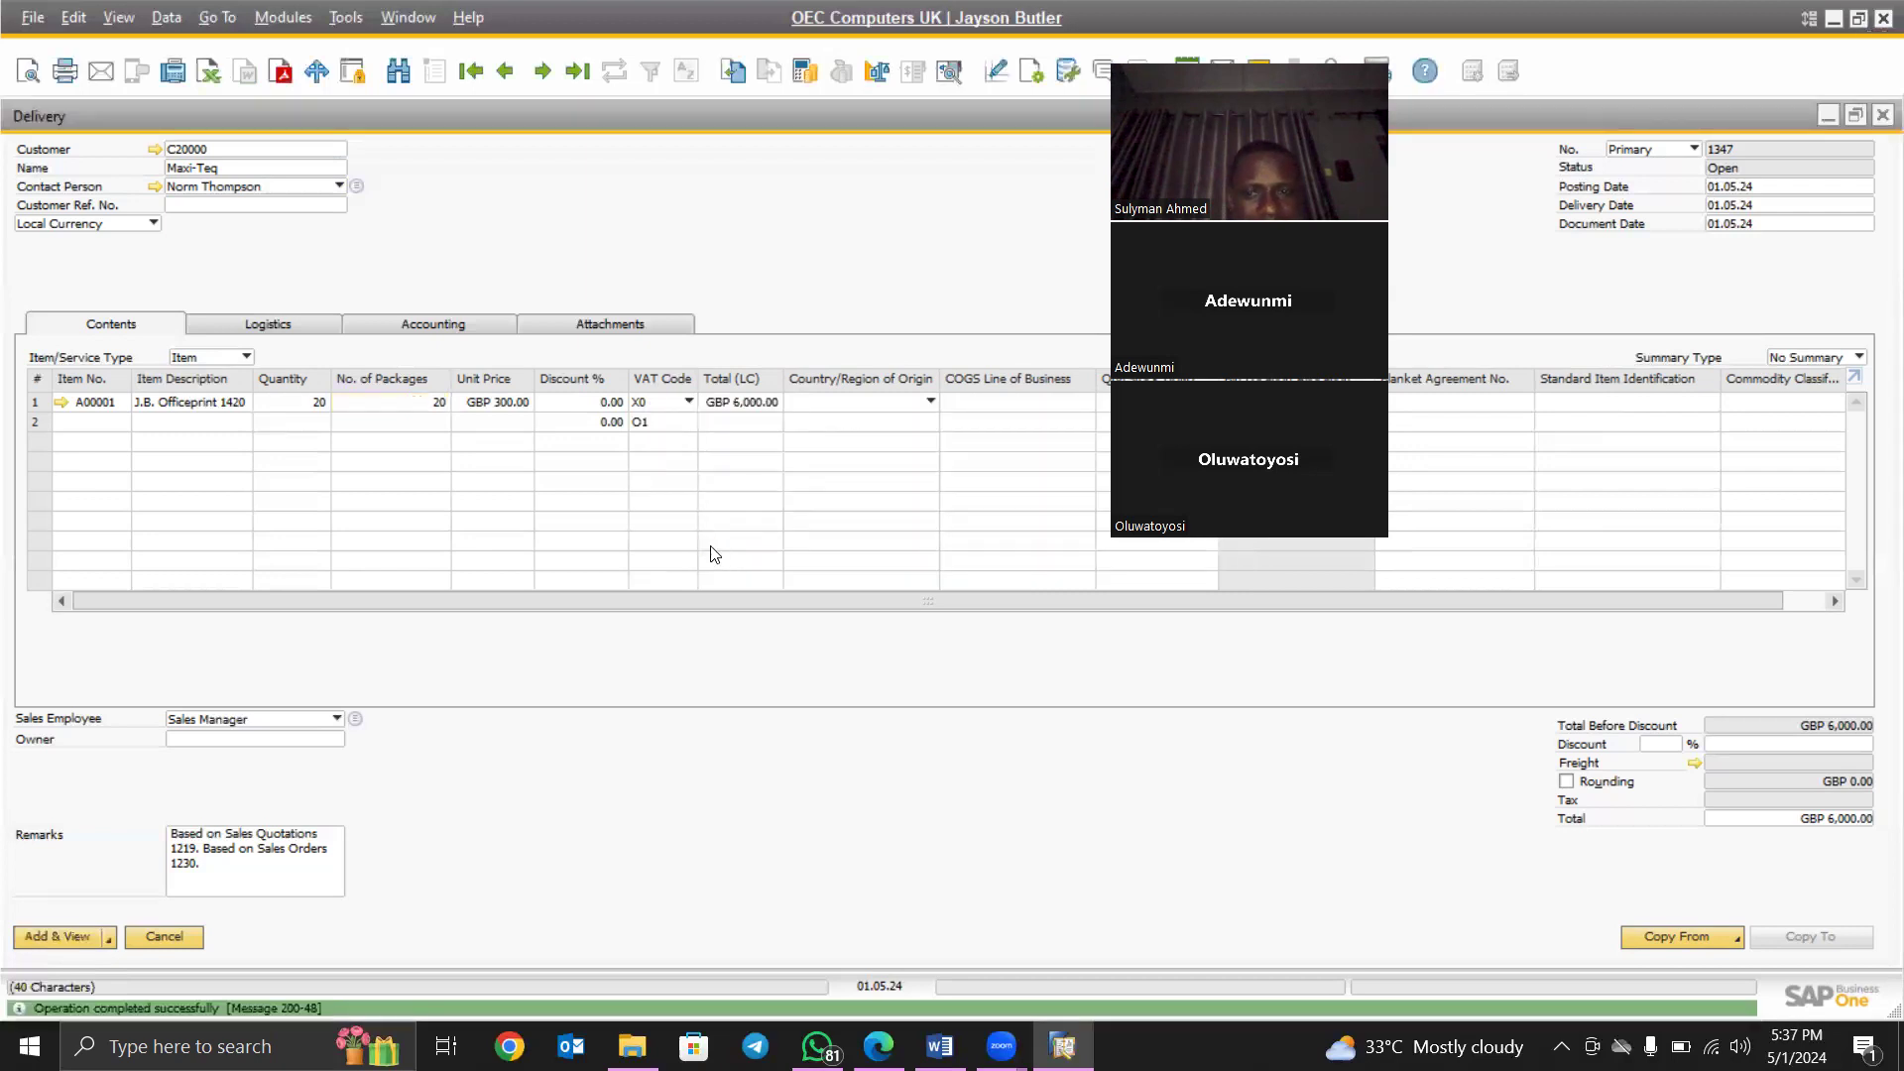
right_click(583, 181)
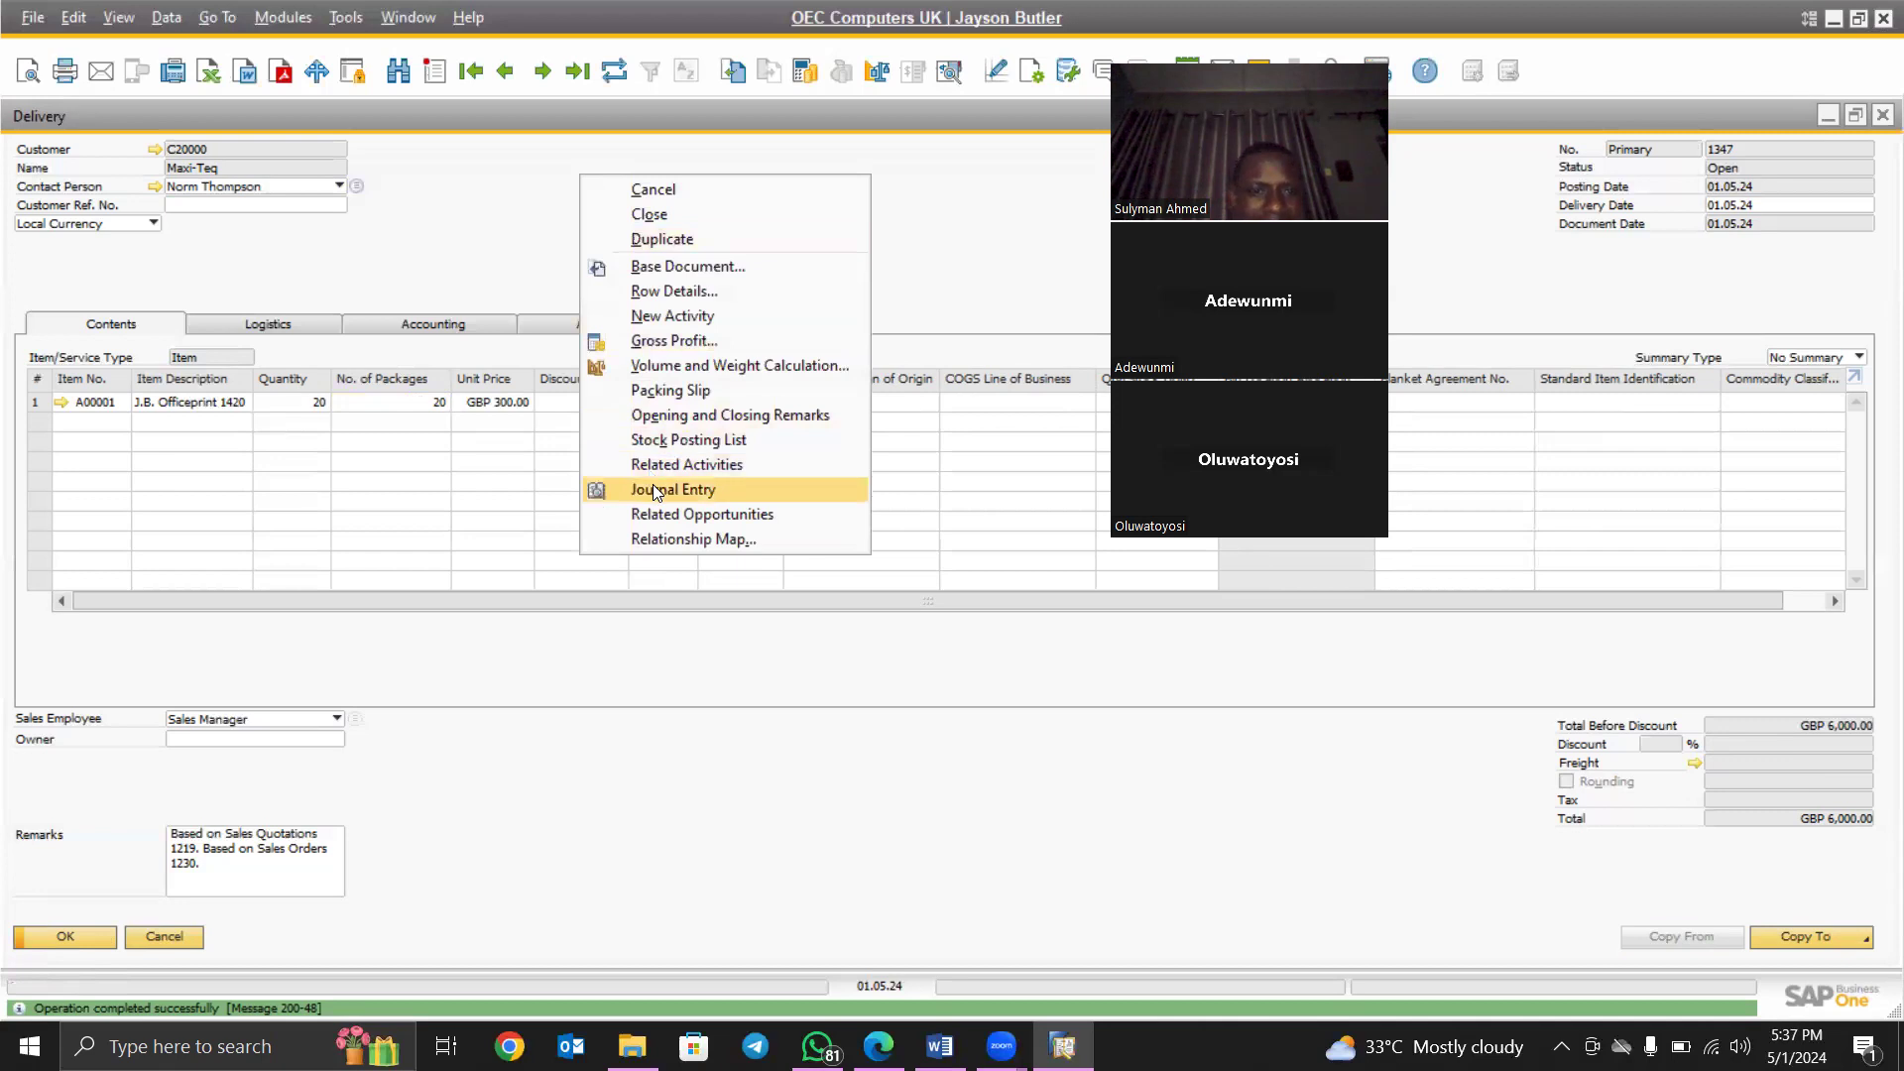
left_click(496, 243)
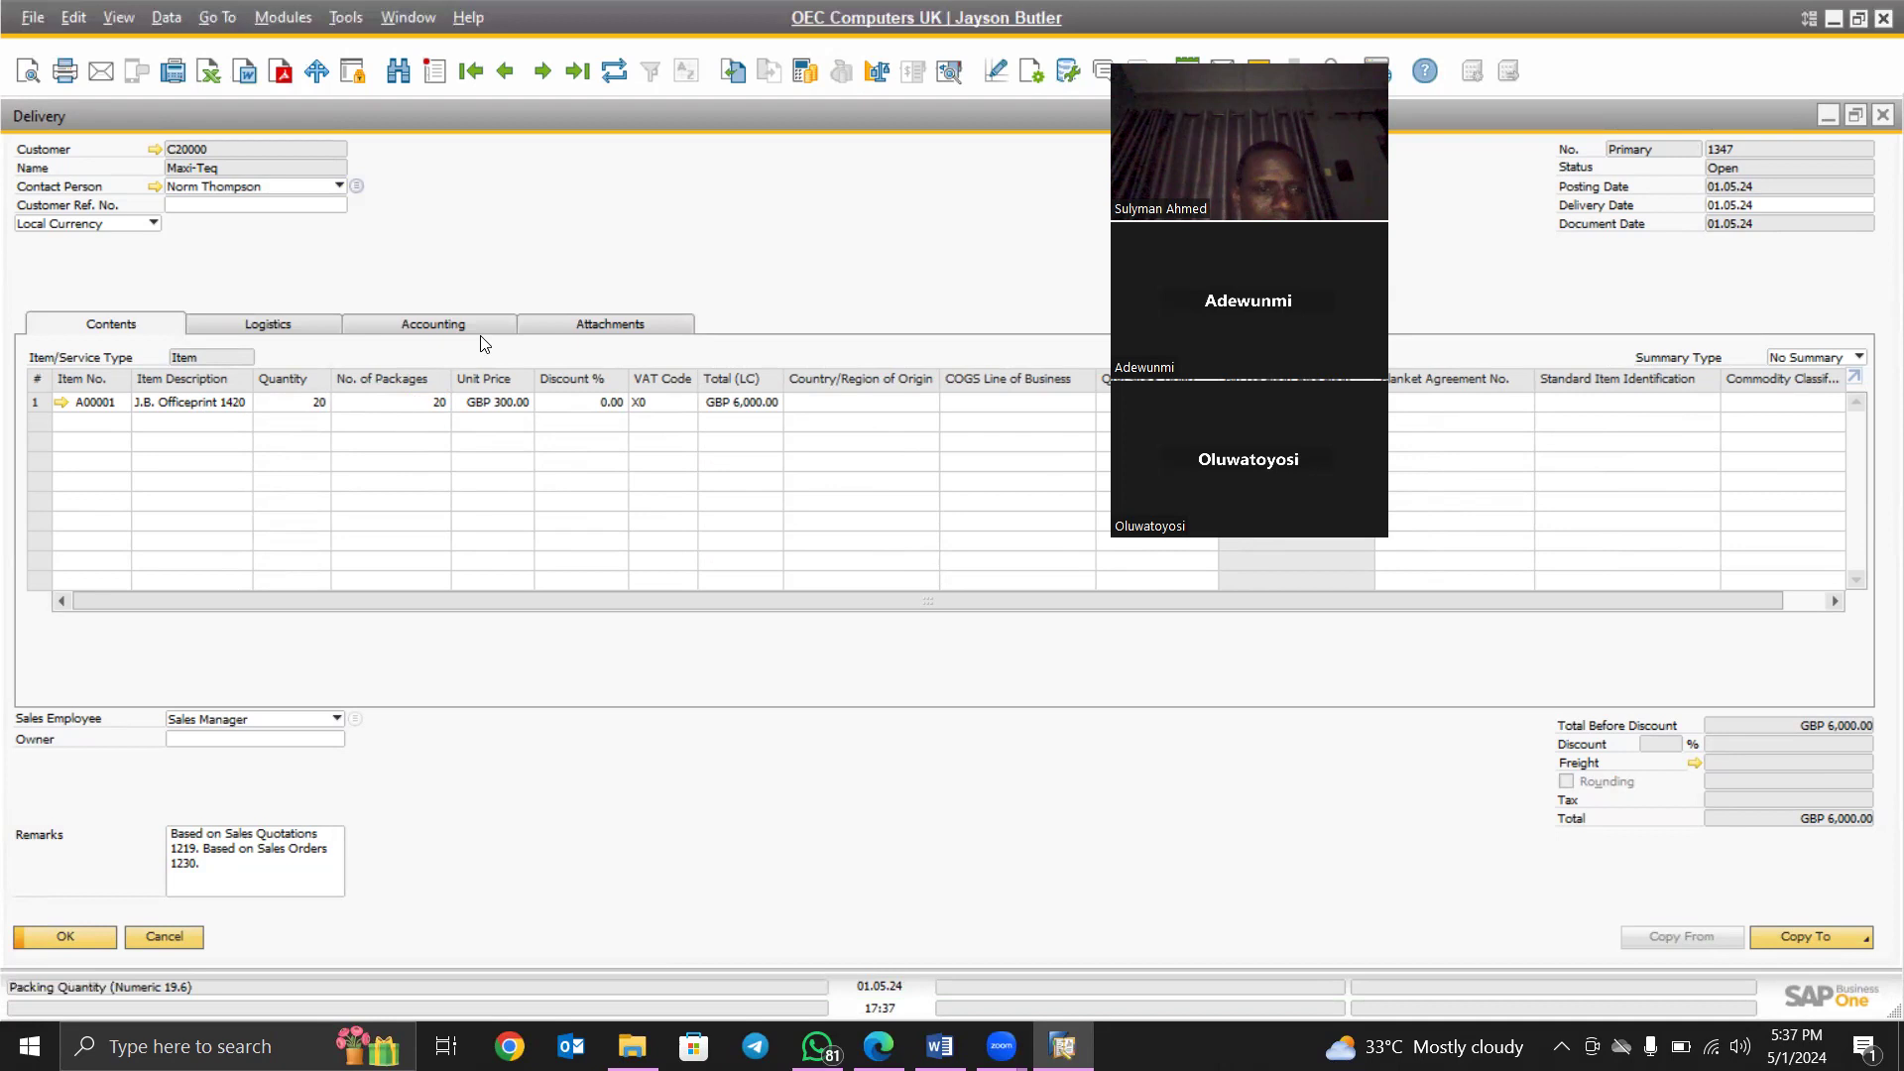
right_click(657, 204)
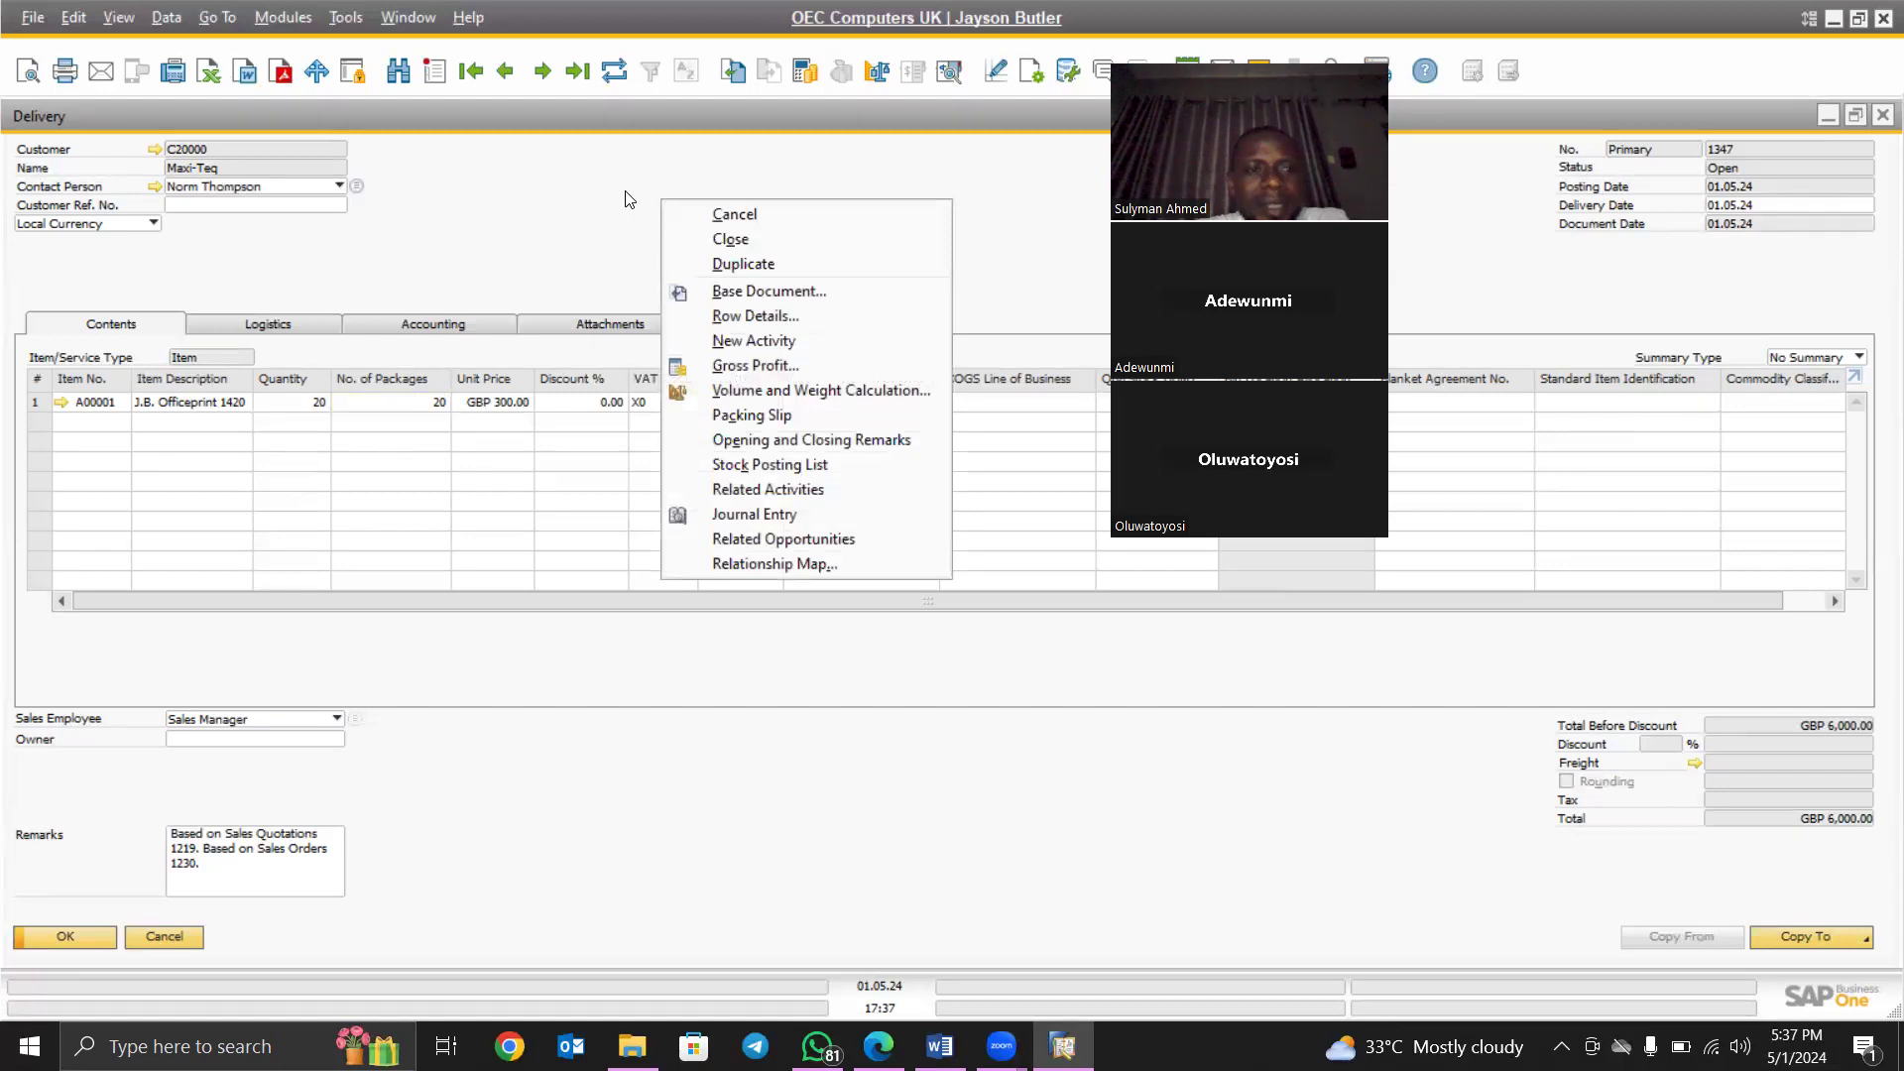
left_click(748, 516)
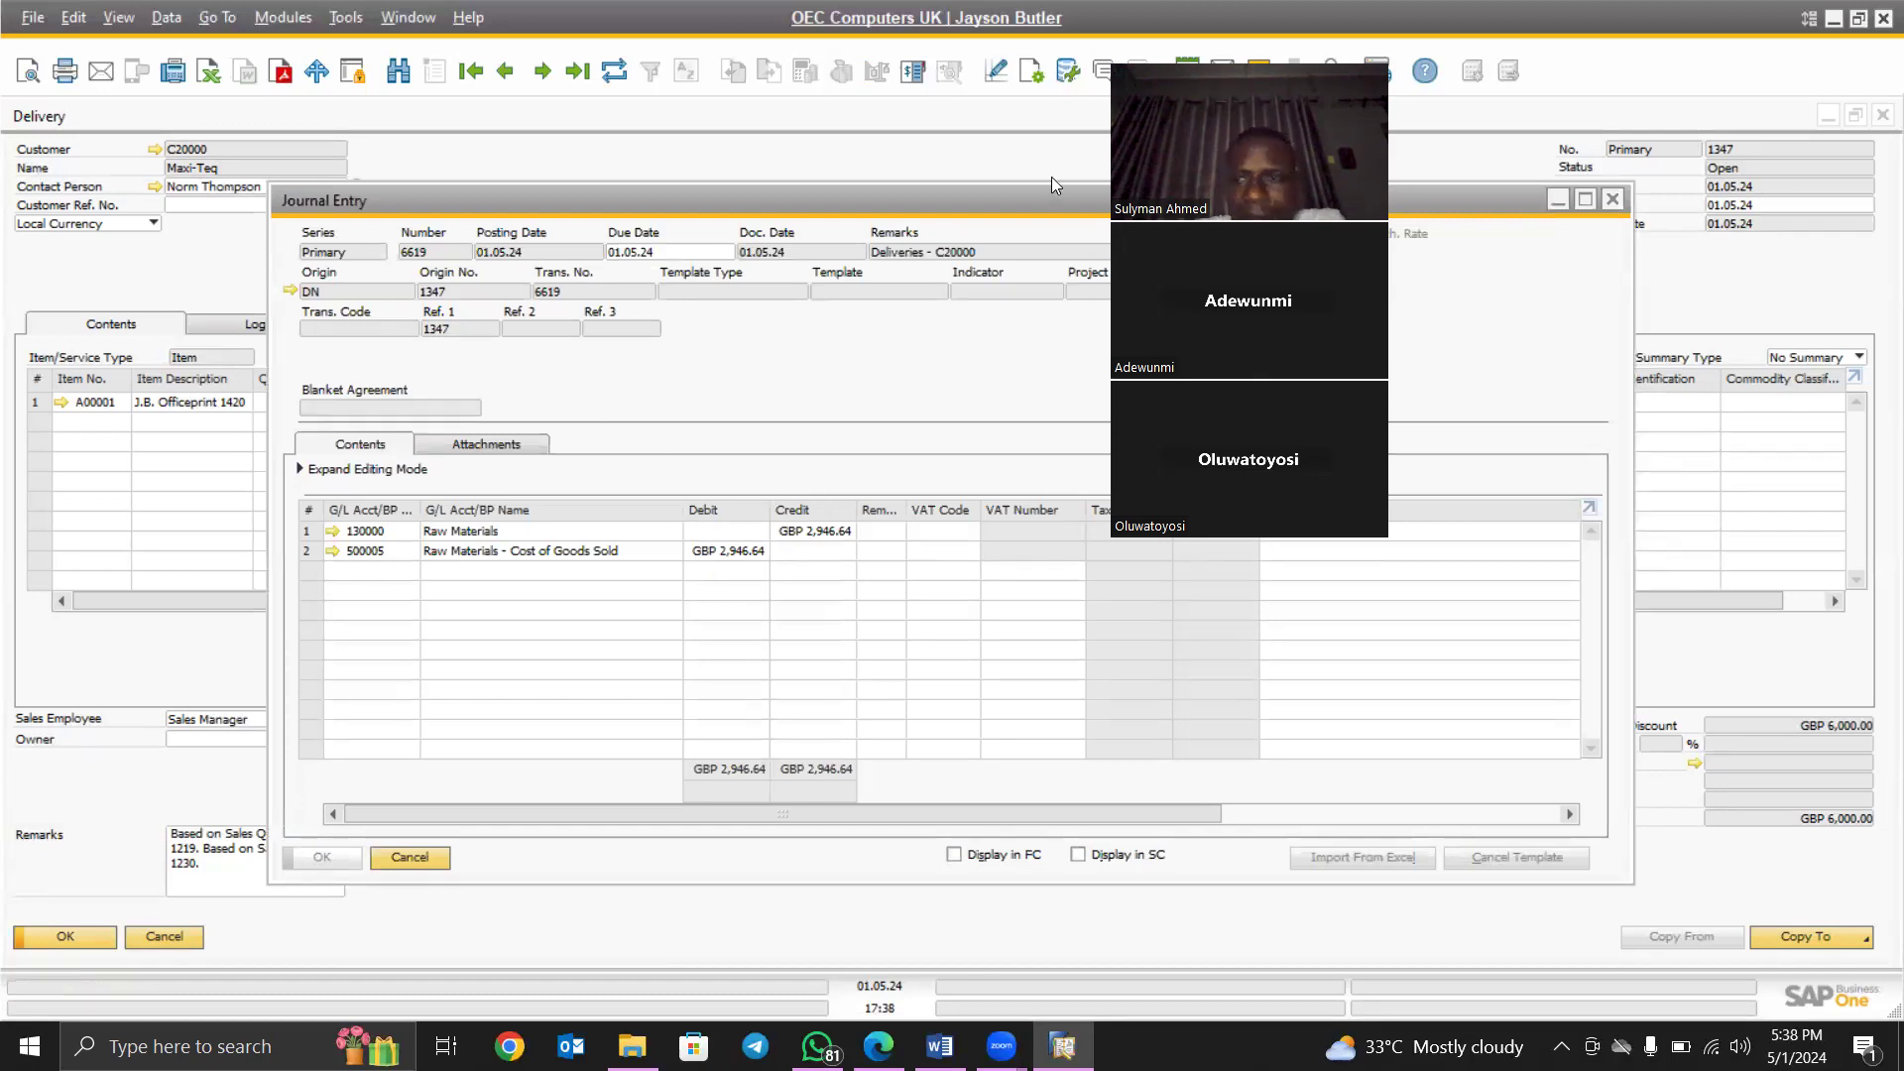
left_click(1614, 198)
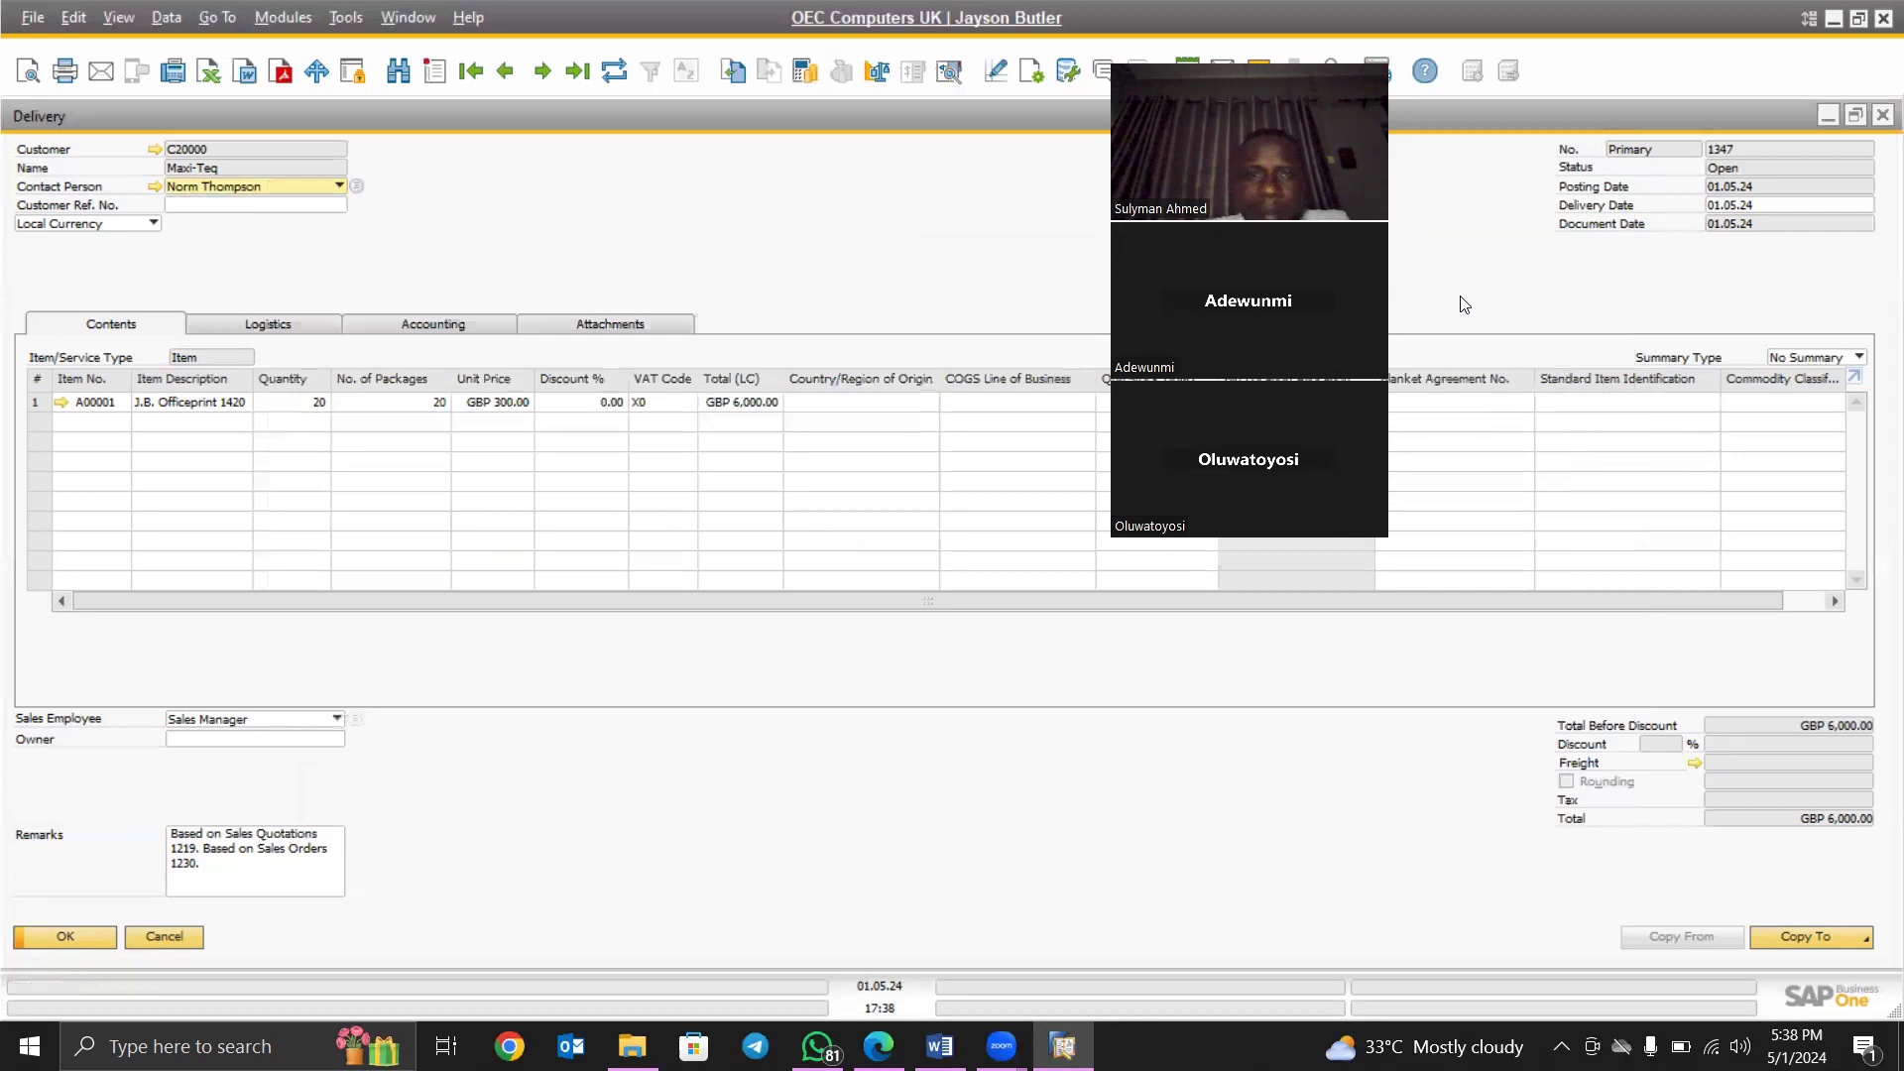